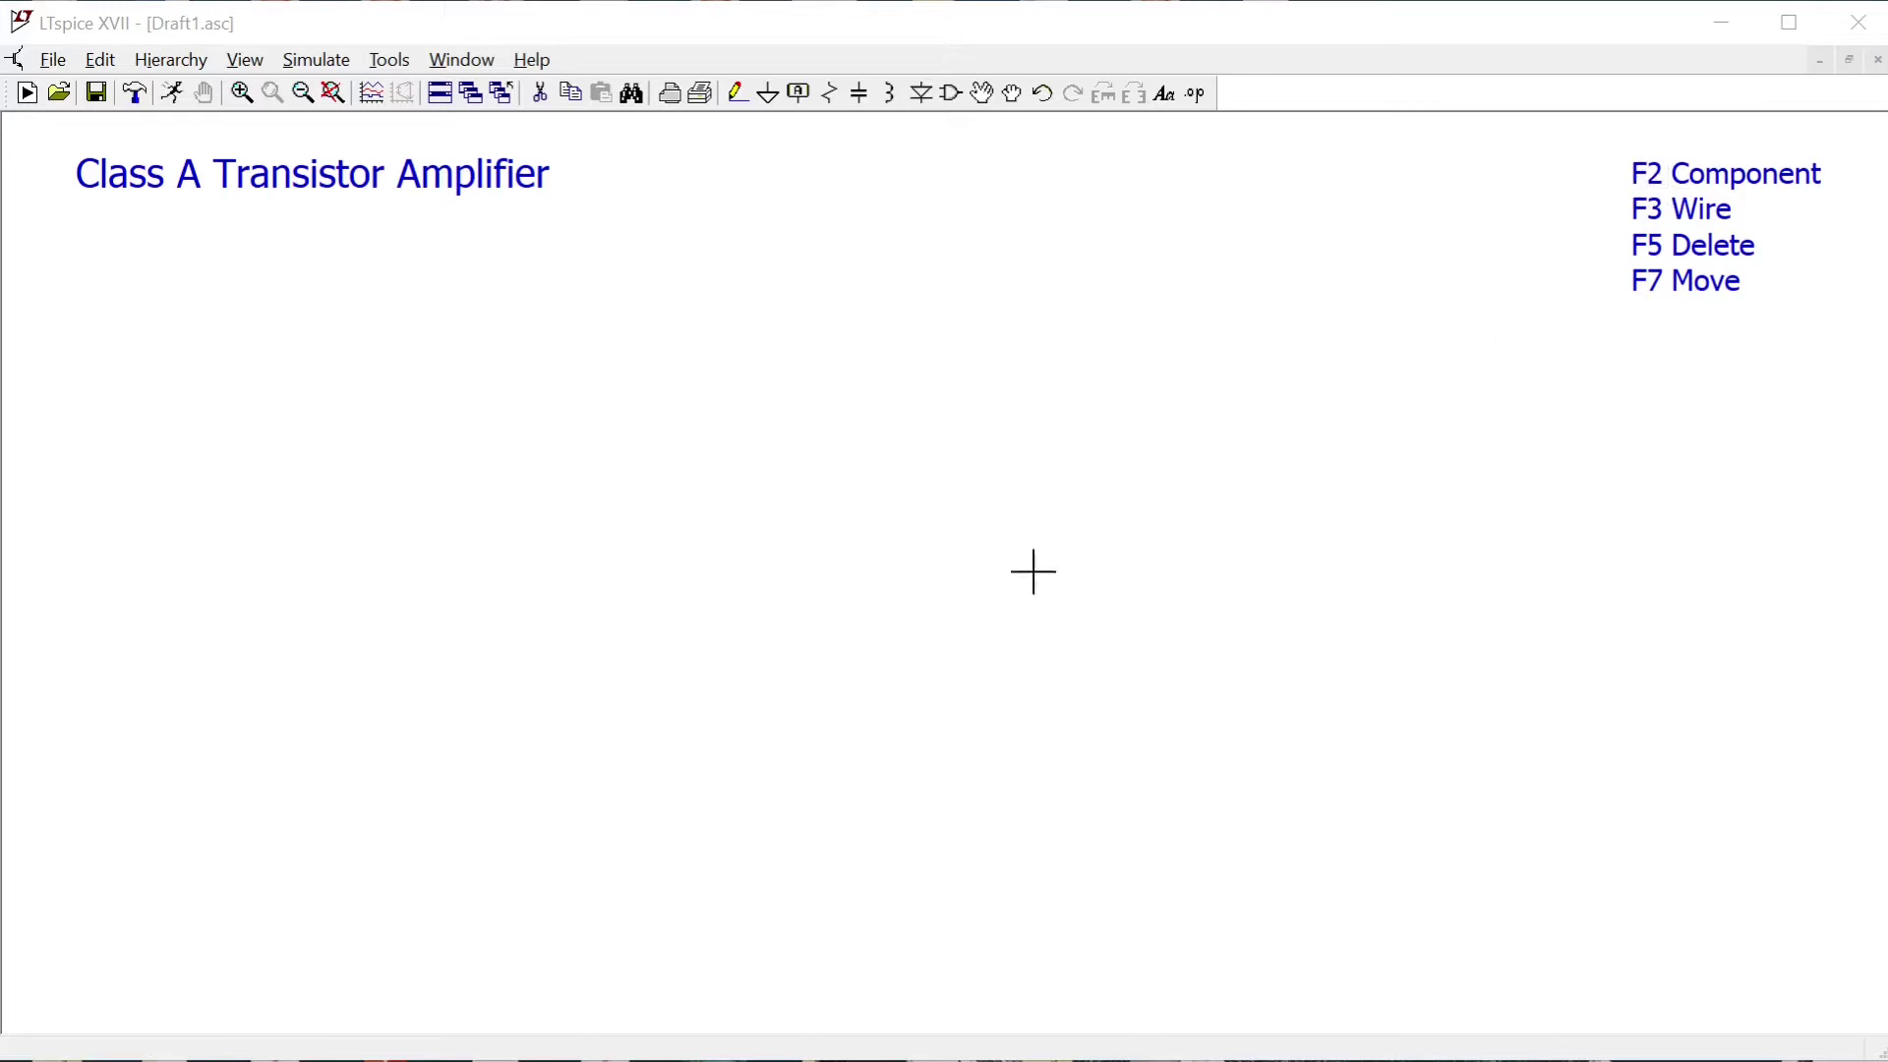
- Place one npn bipolar transistor near the middle of the schematic
key(F2)
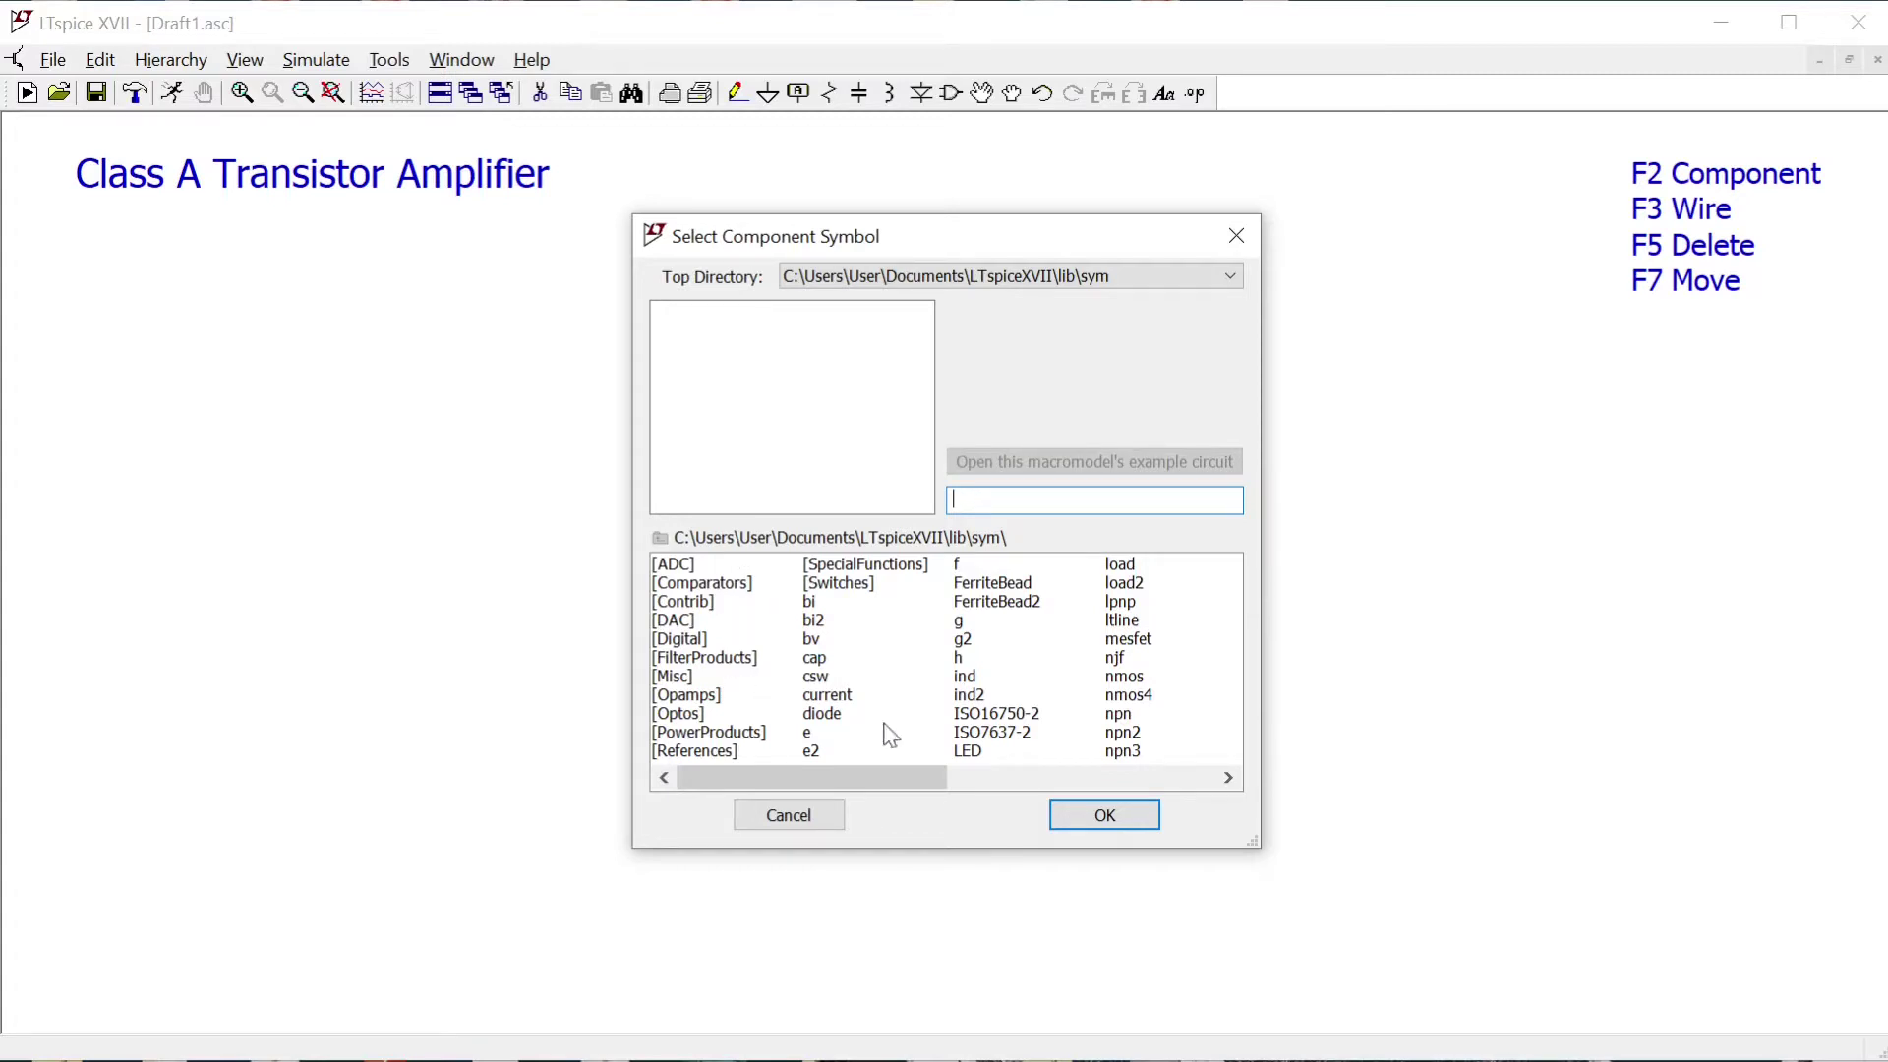
drag(898, 775, 922, 782)
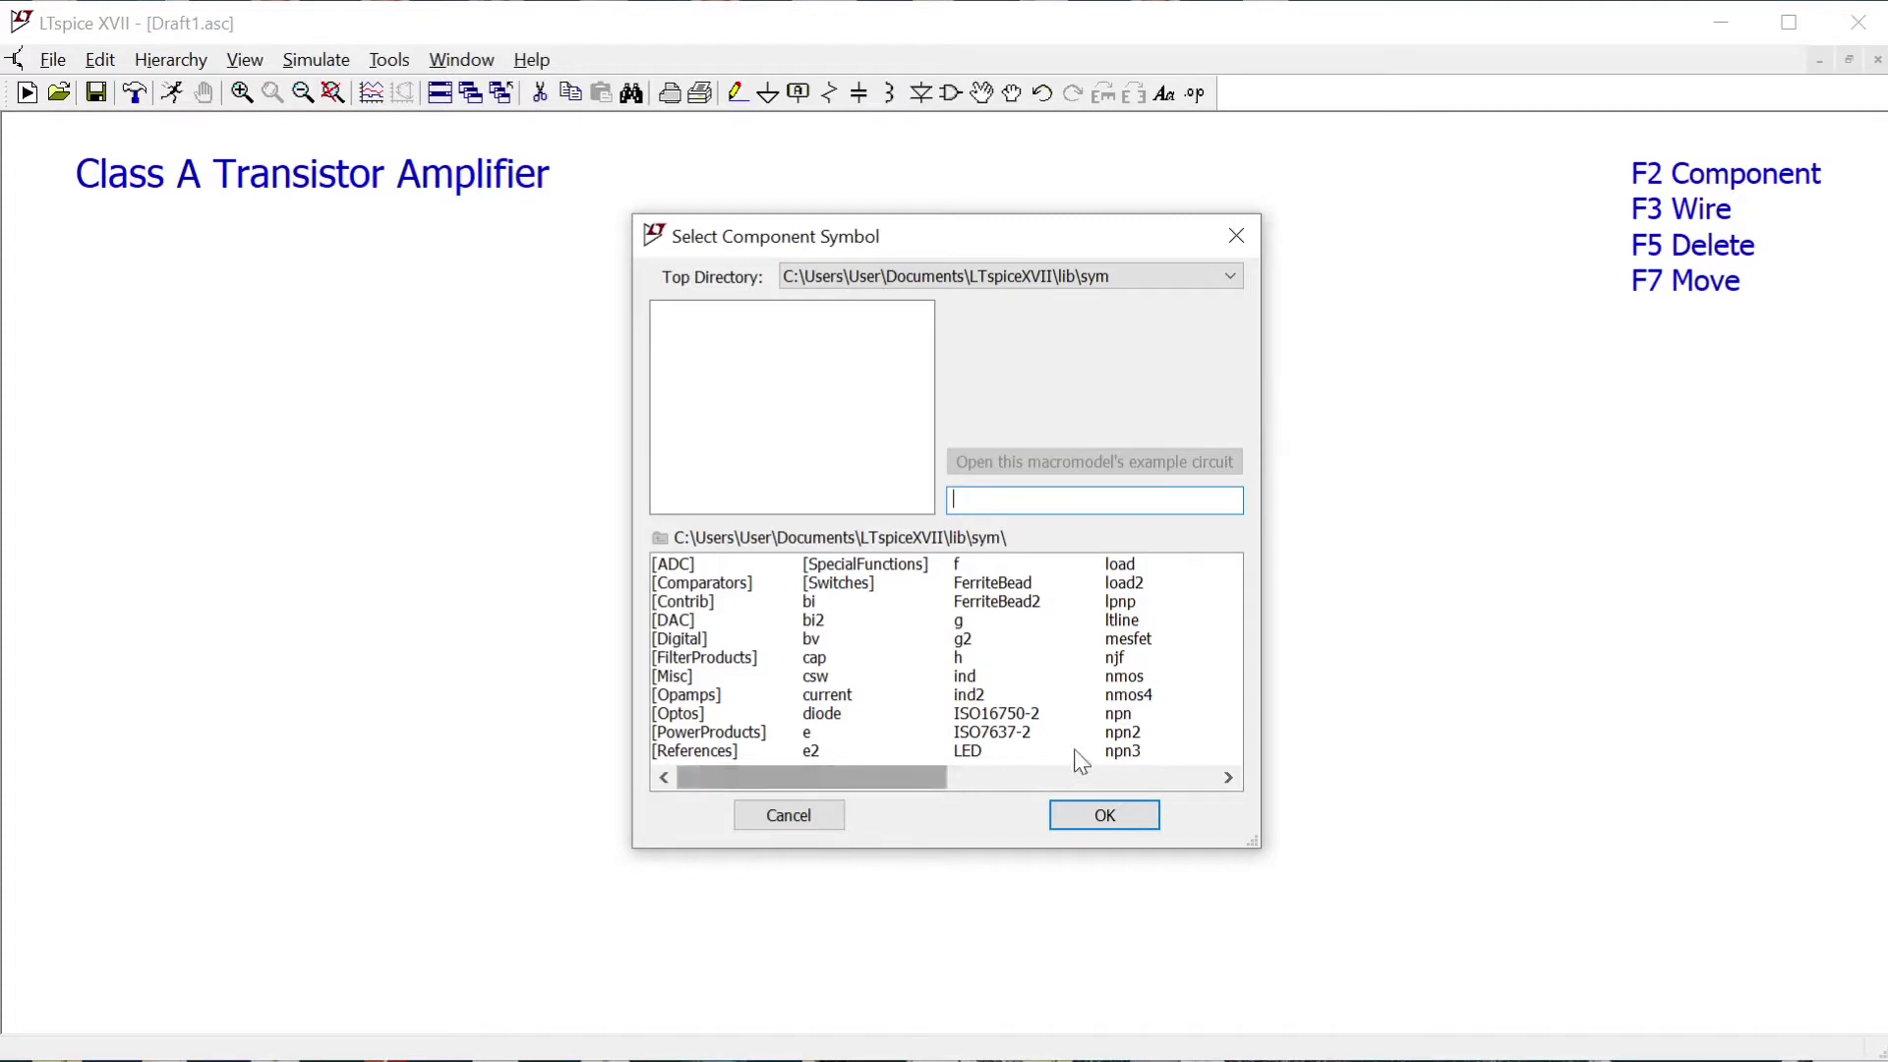
click(1119, 714)
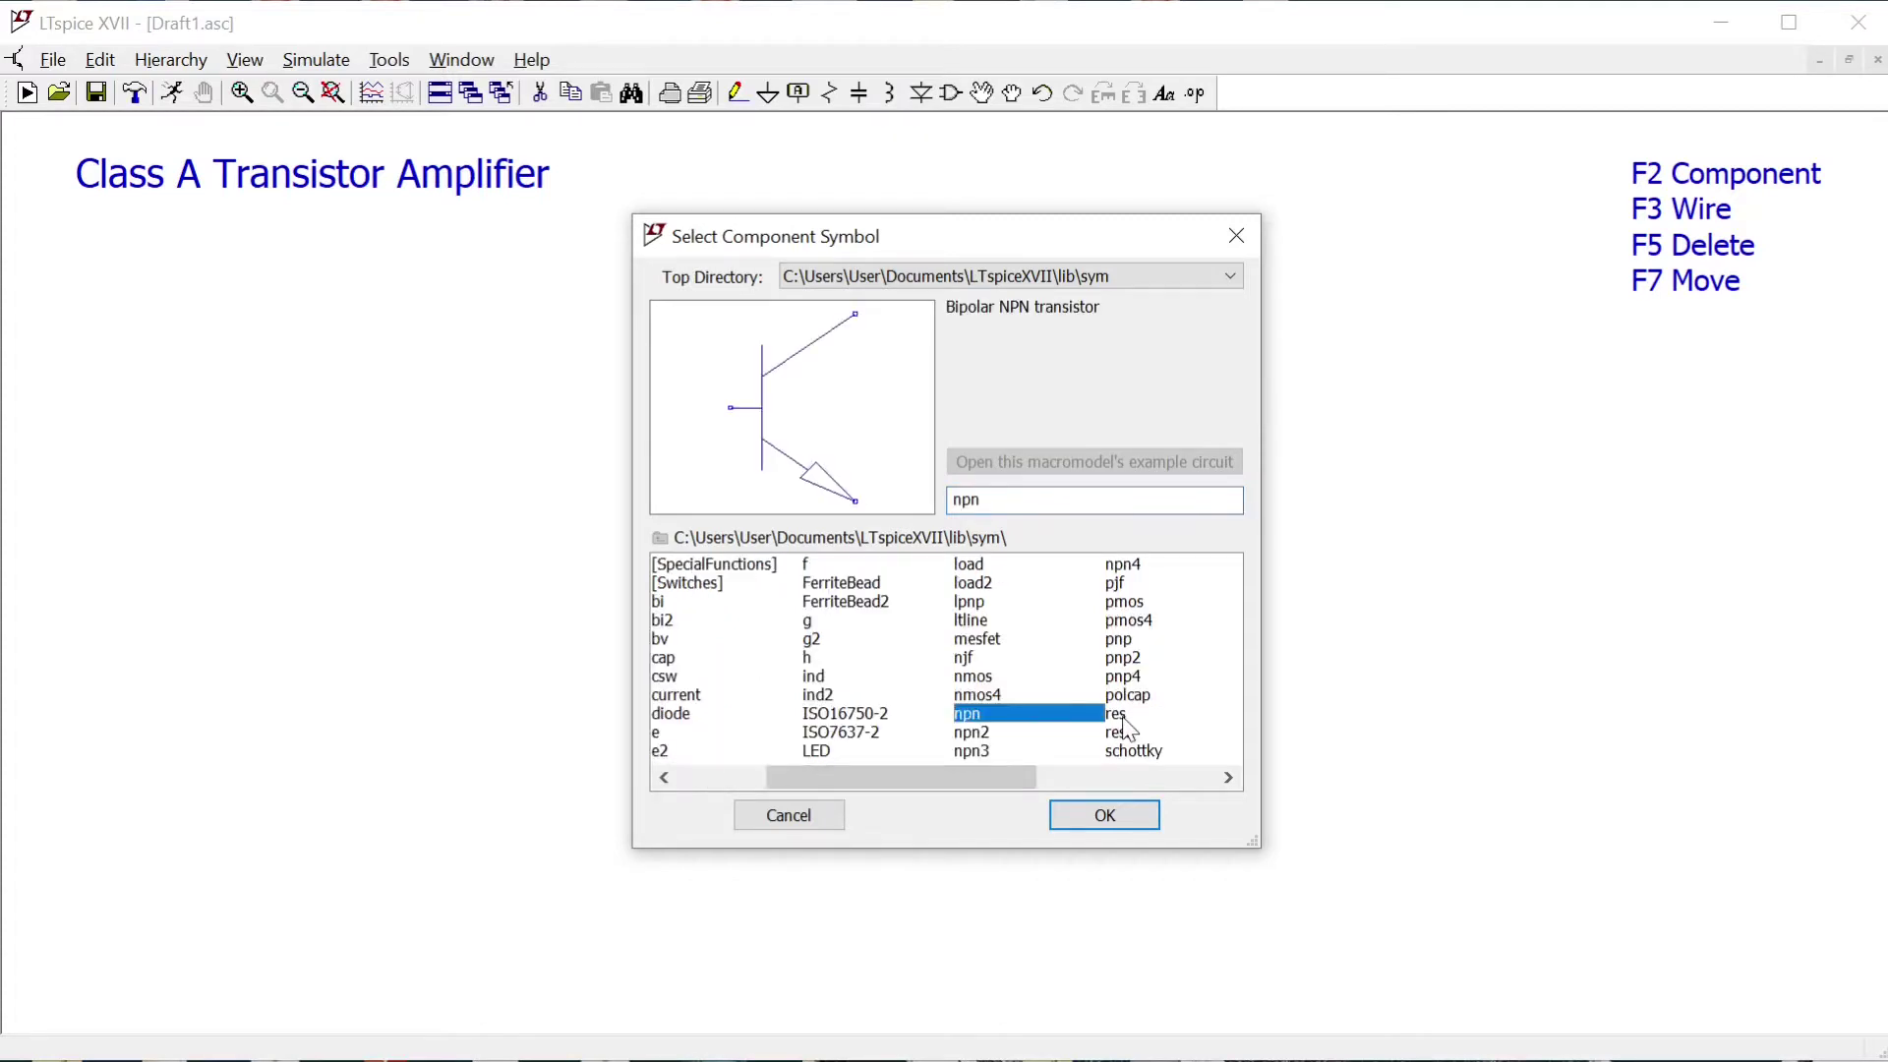
click(1125, 818)
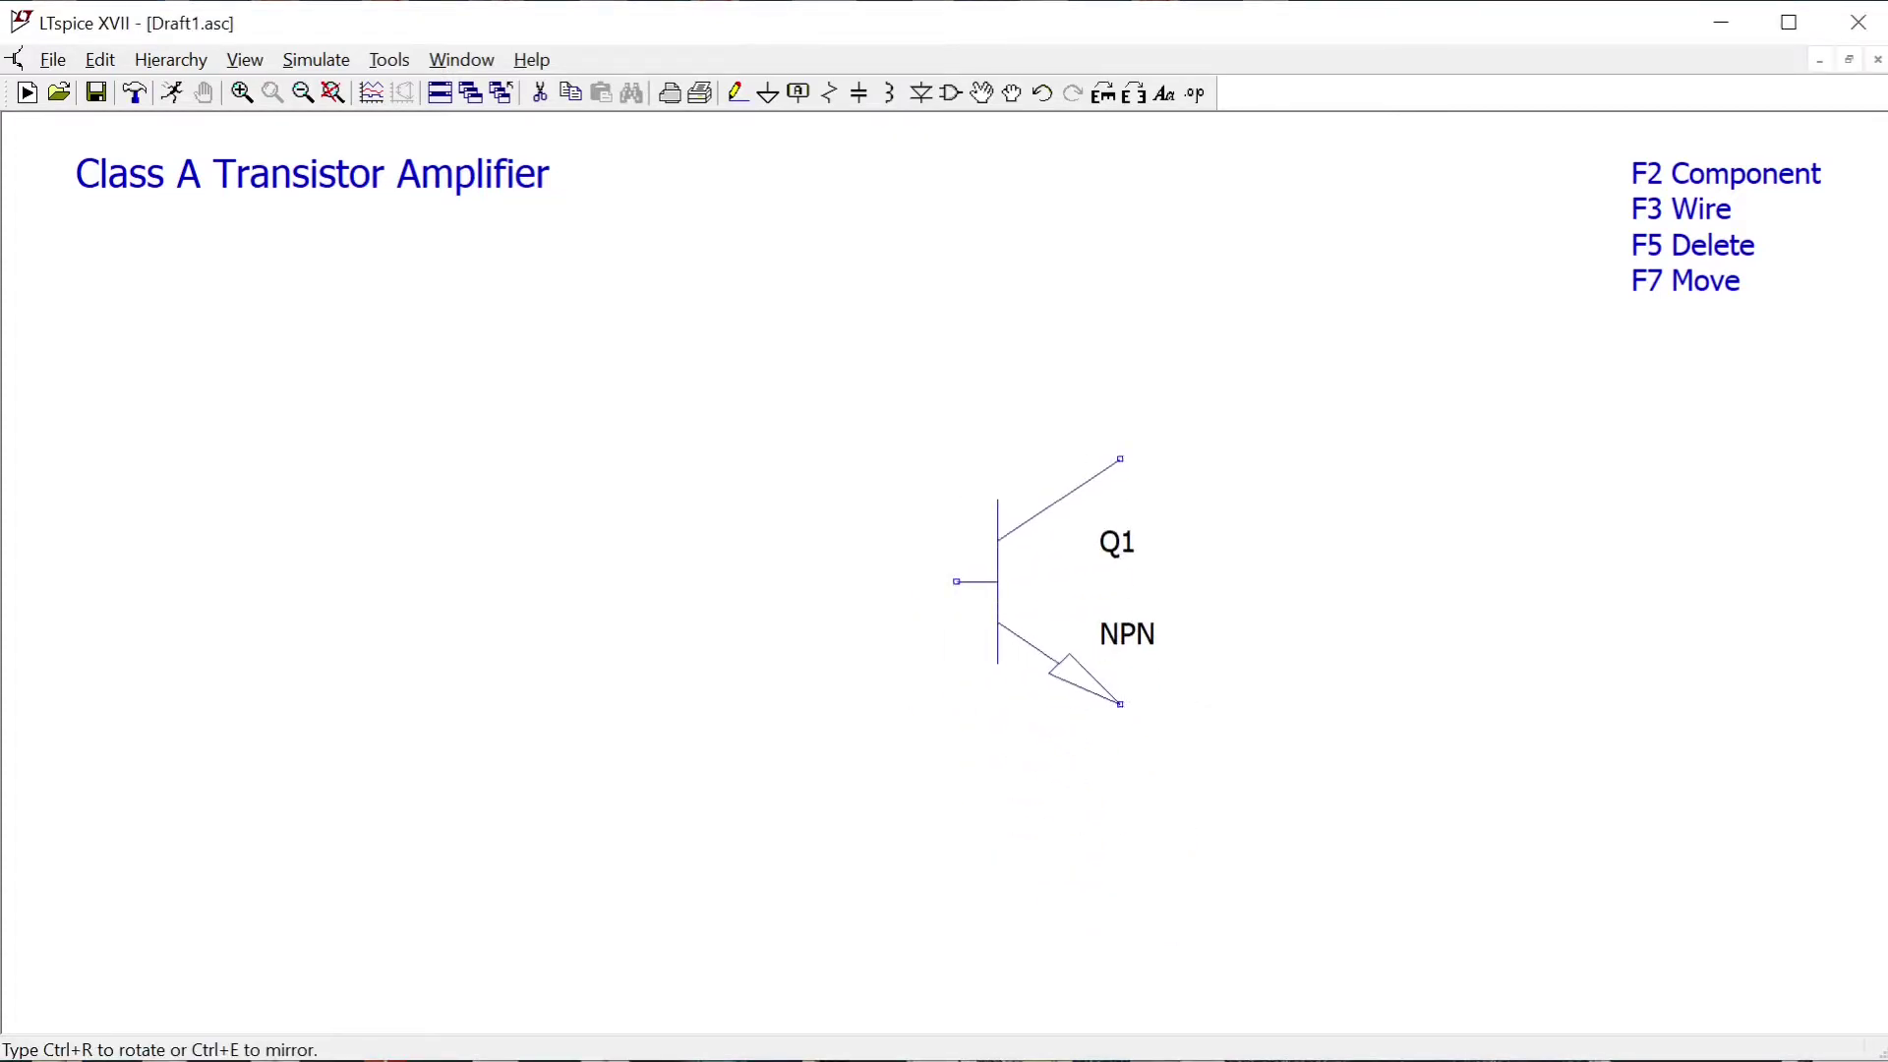
click(997, 458)
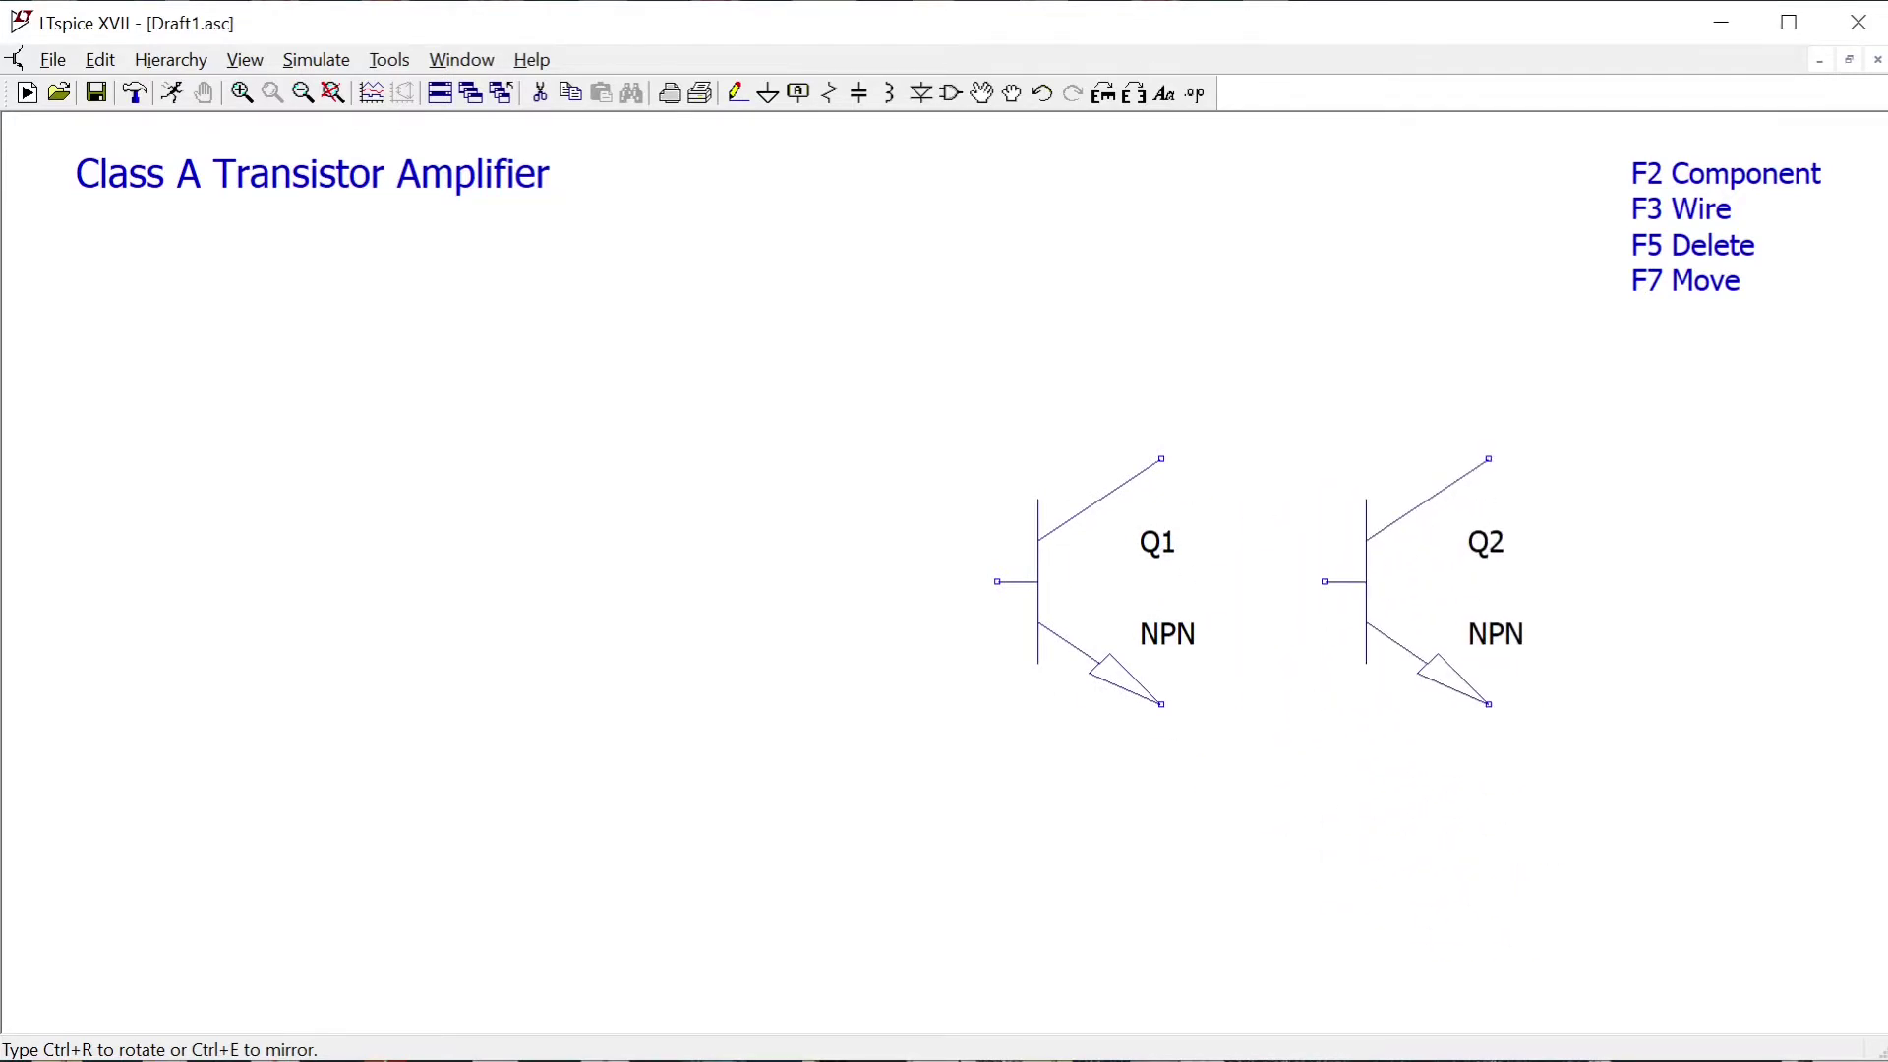
key(Escape)
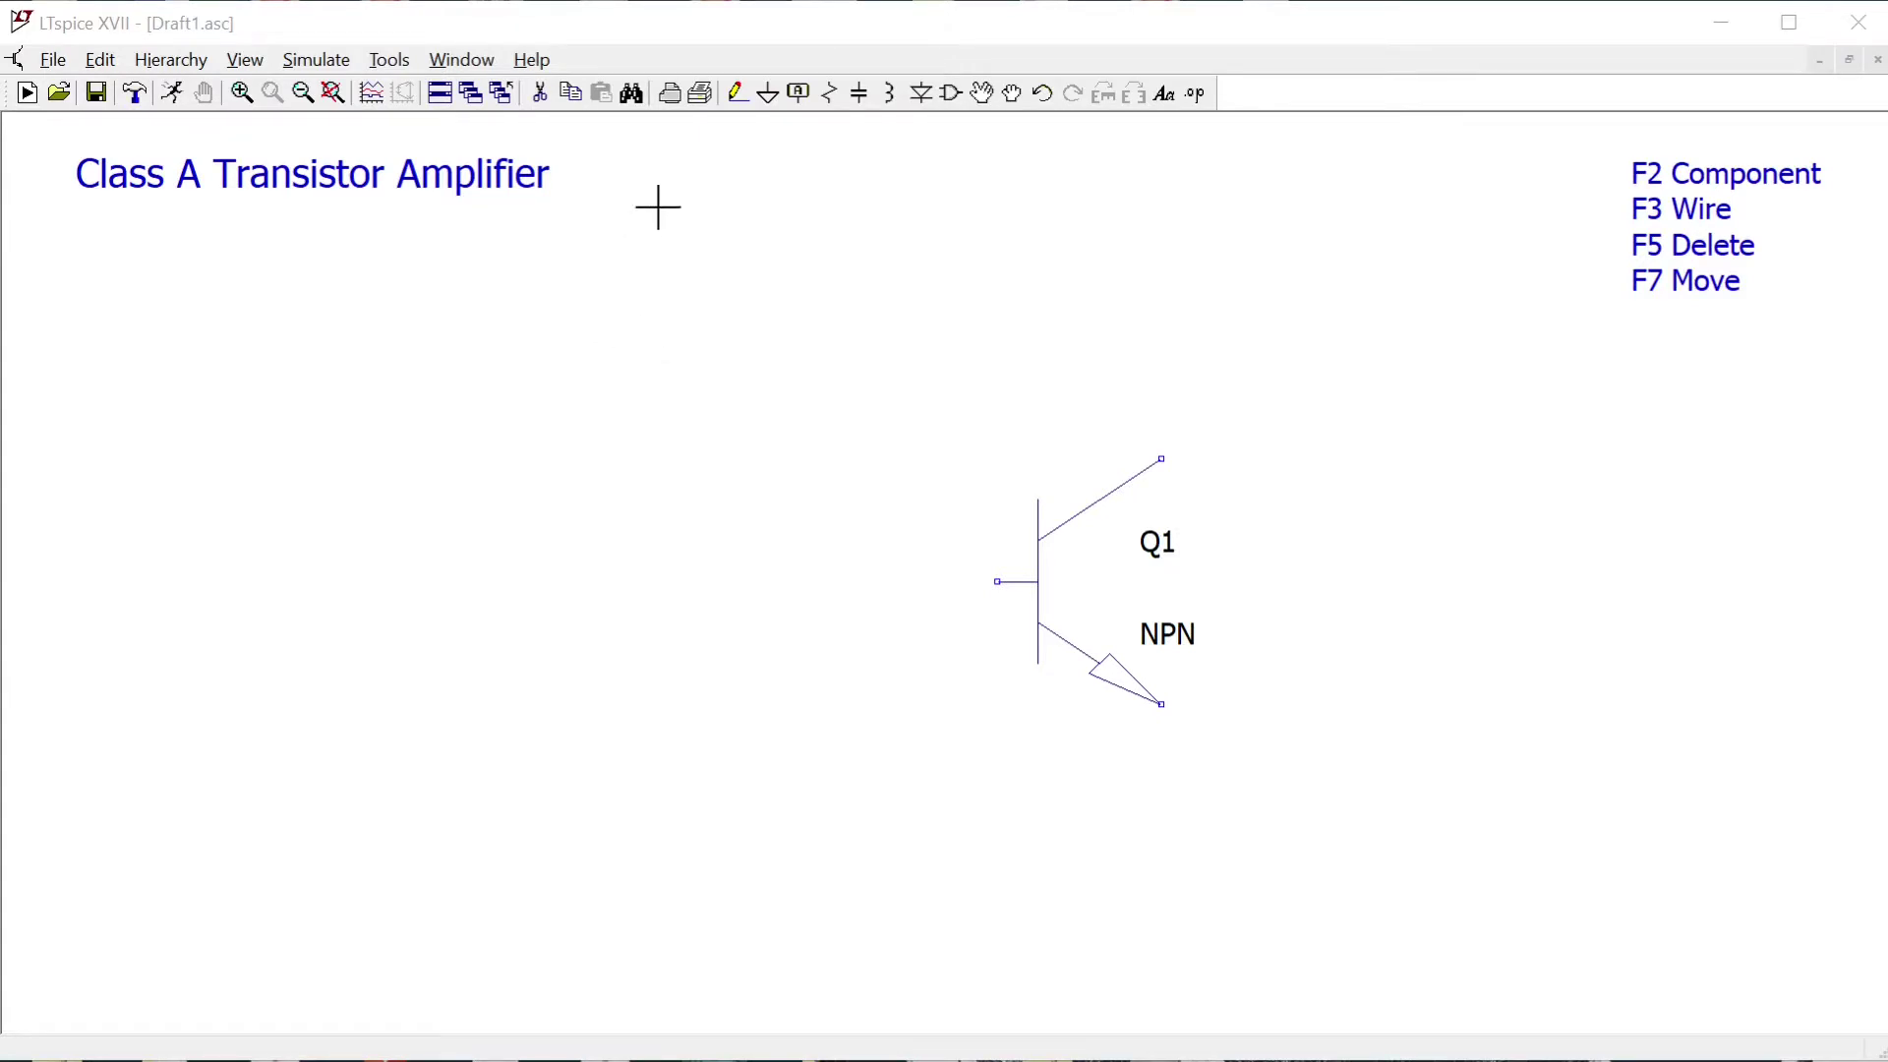
click(725, 30)
key(r)
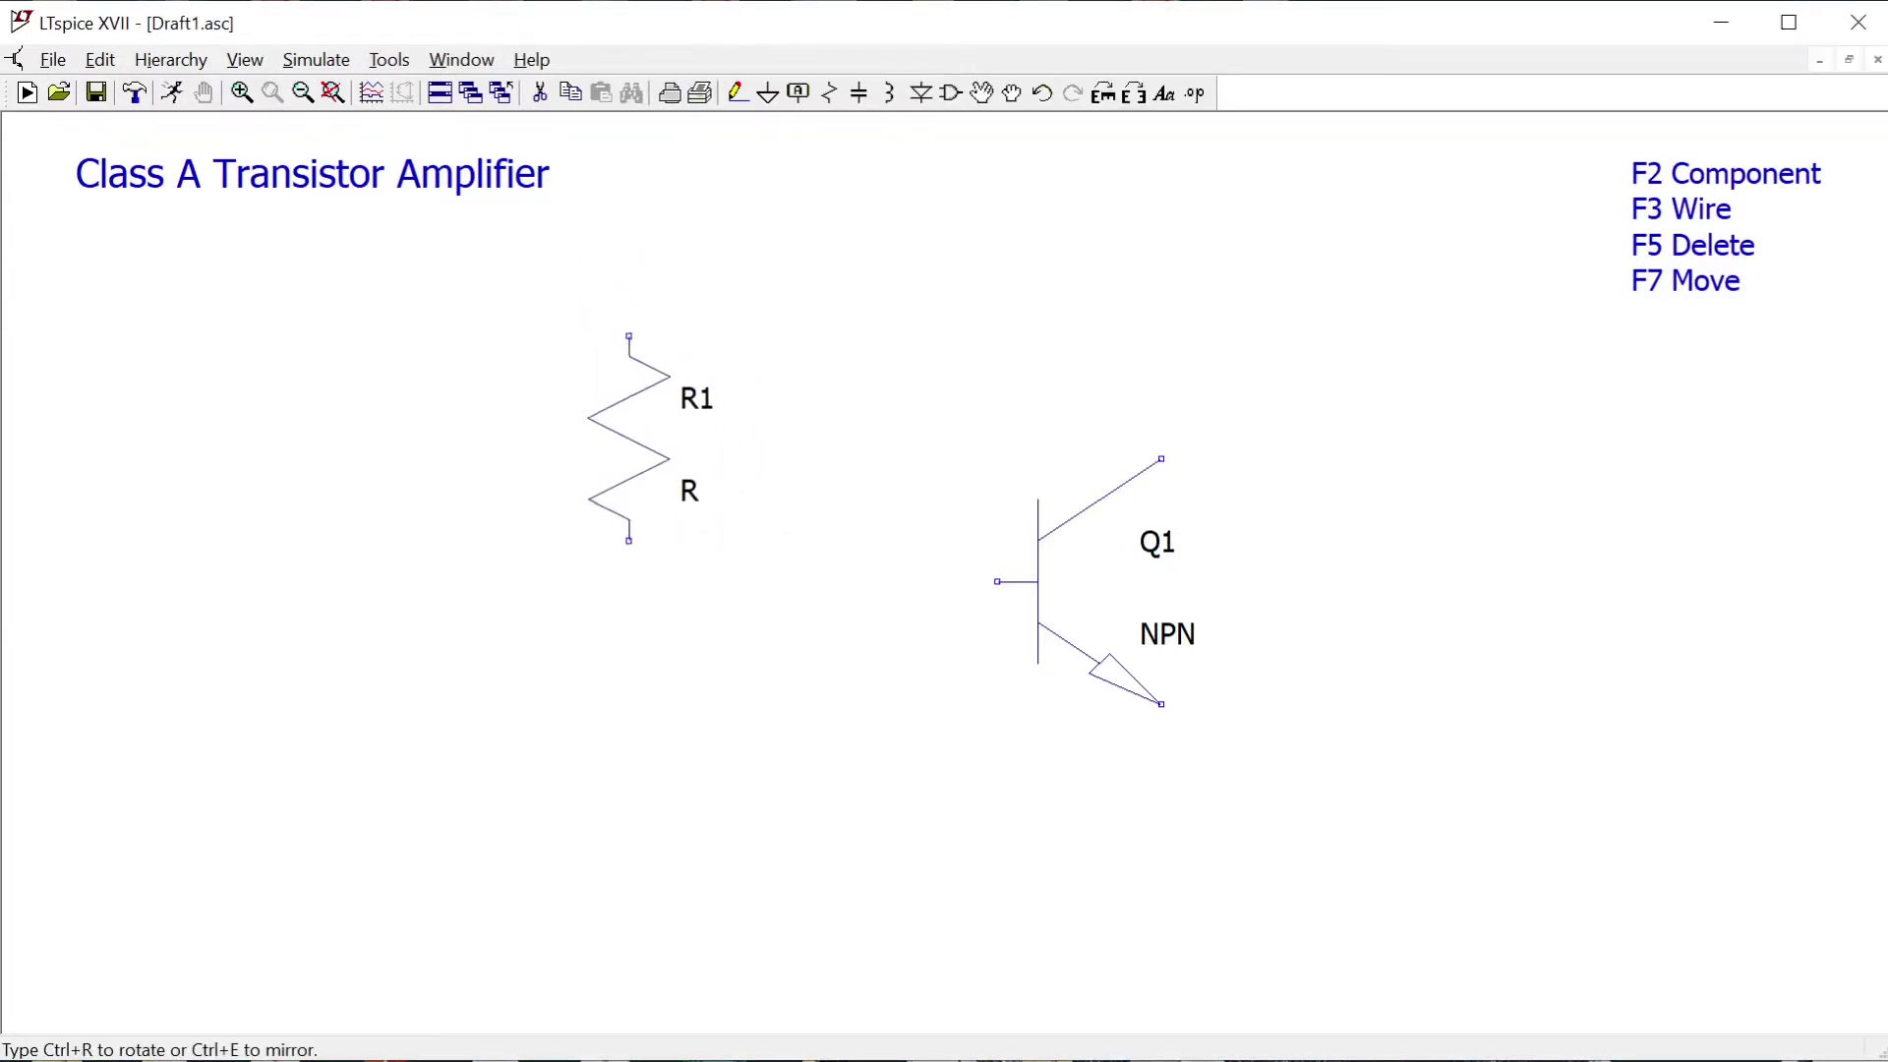
key(Escape)
- Place four res resistors: two stacked to the left of the transistor, one above its collector and one below its emitter
key(F2)
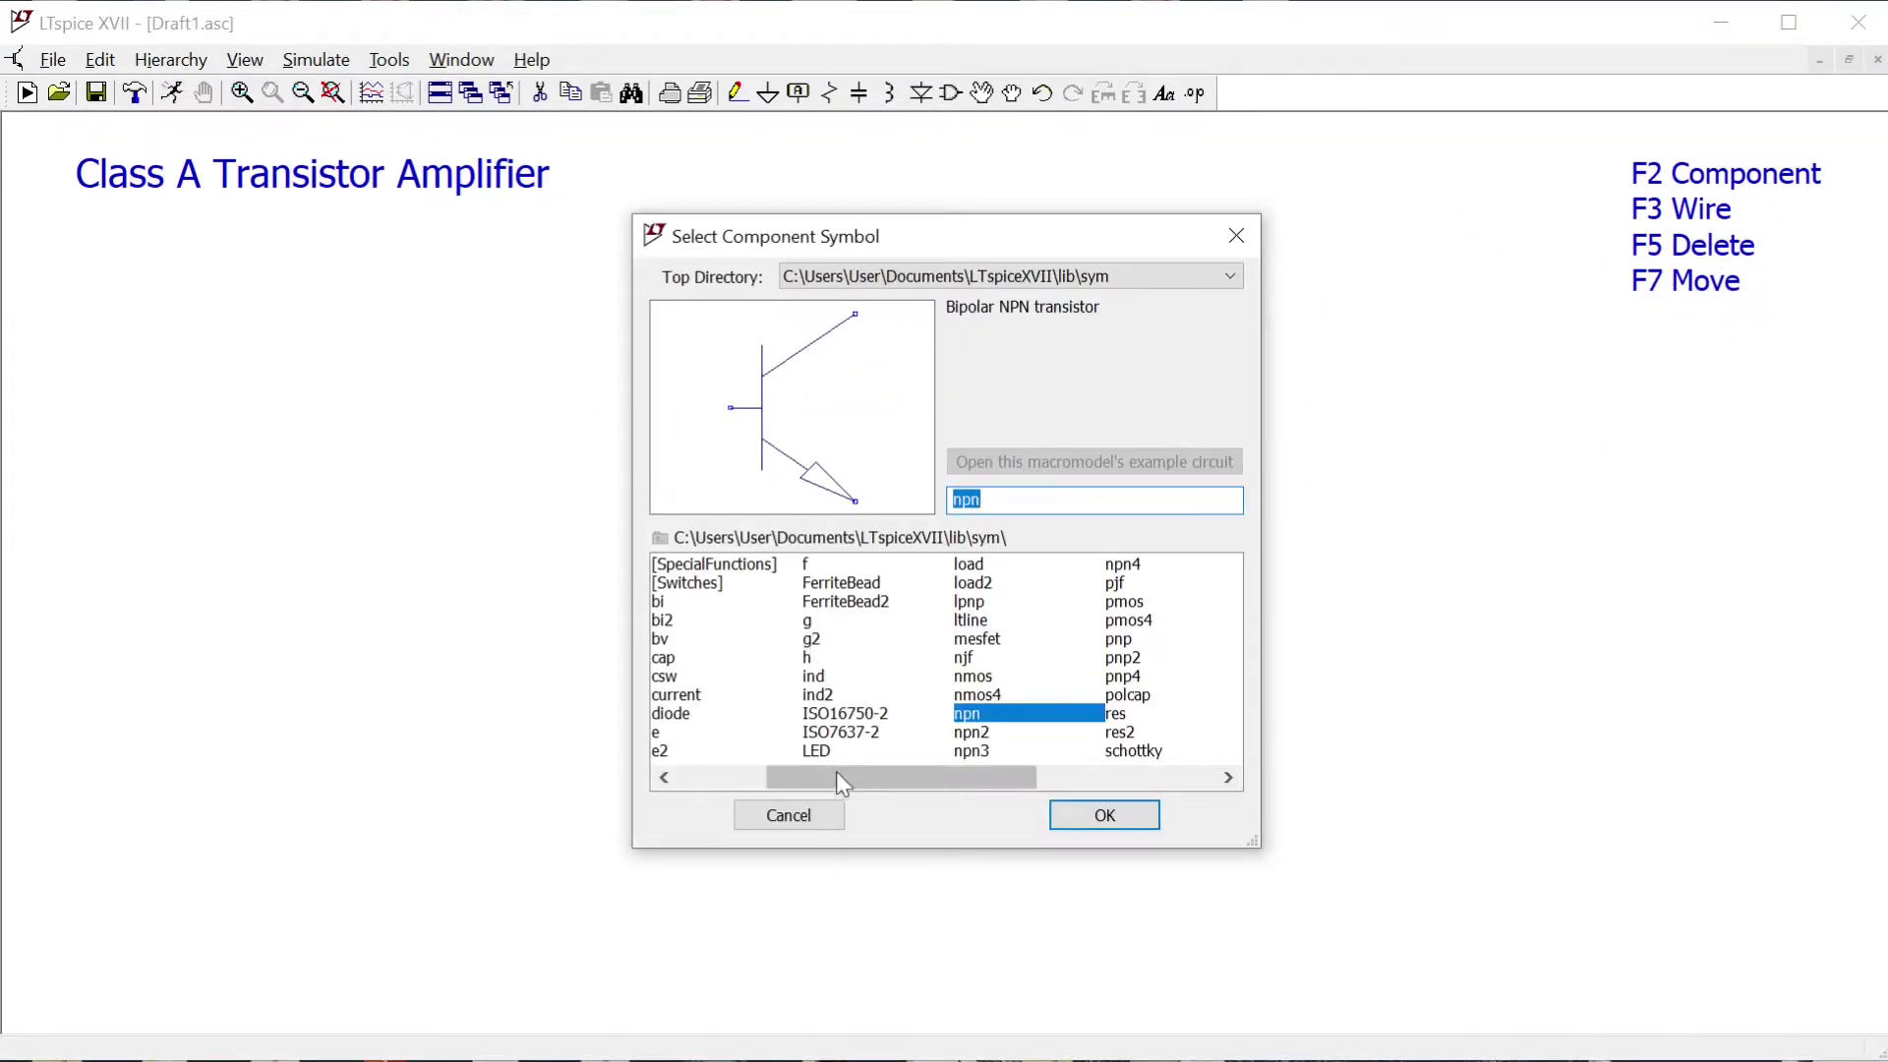
click(1121, 715)
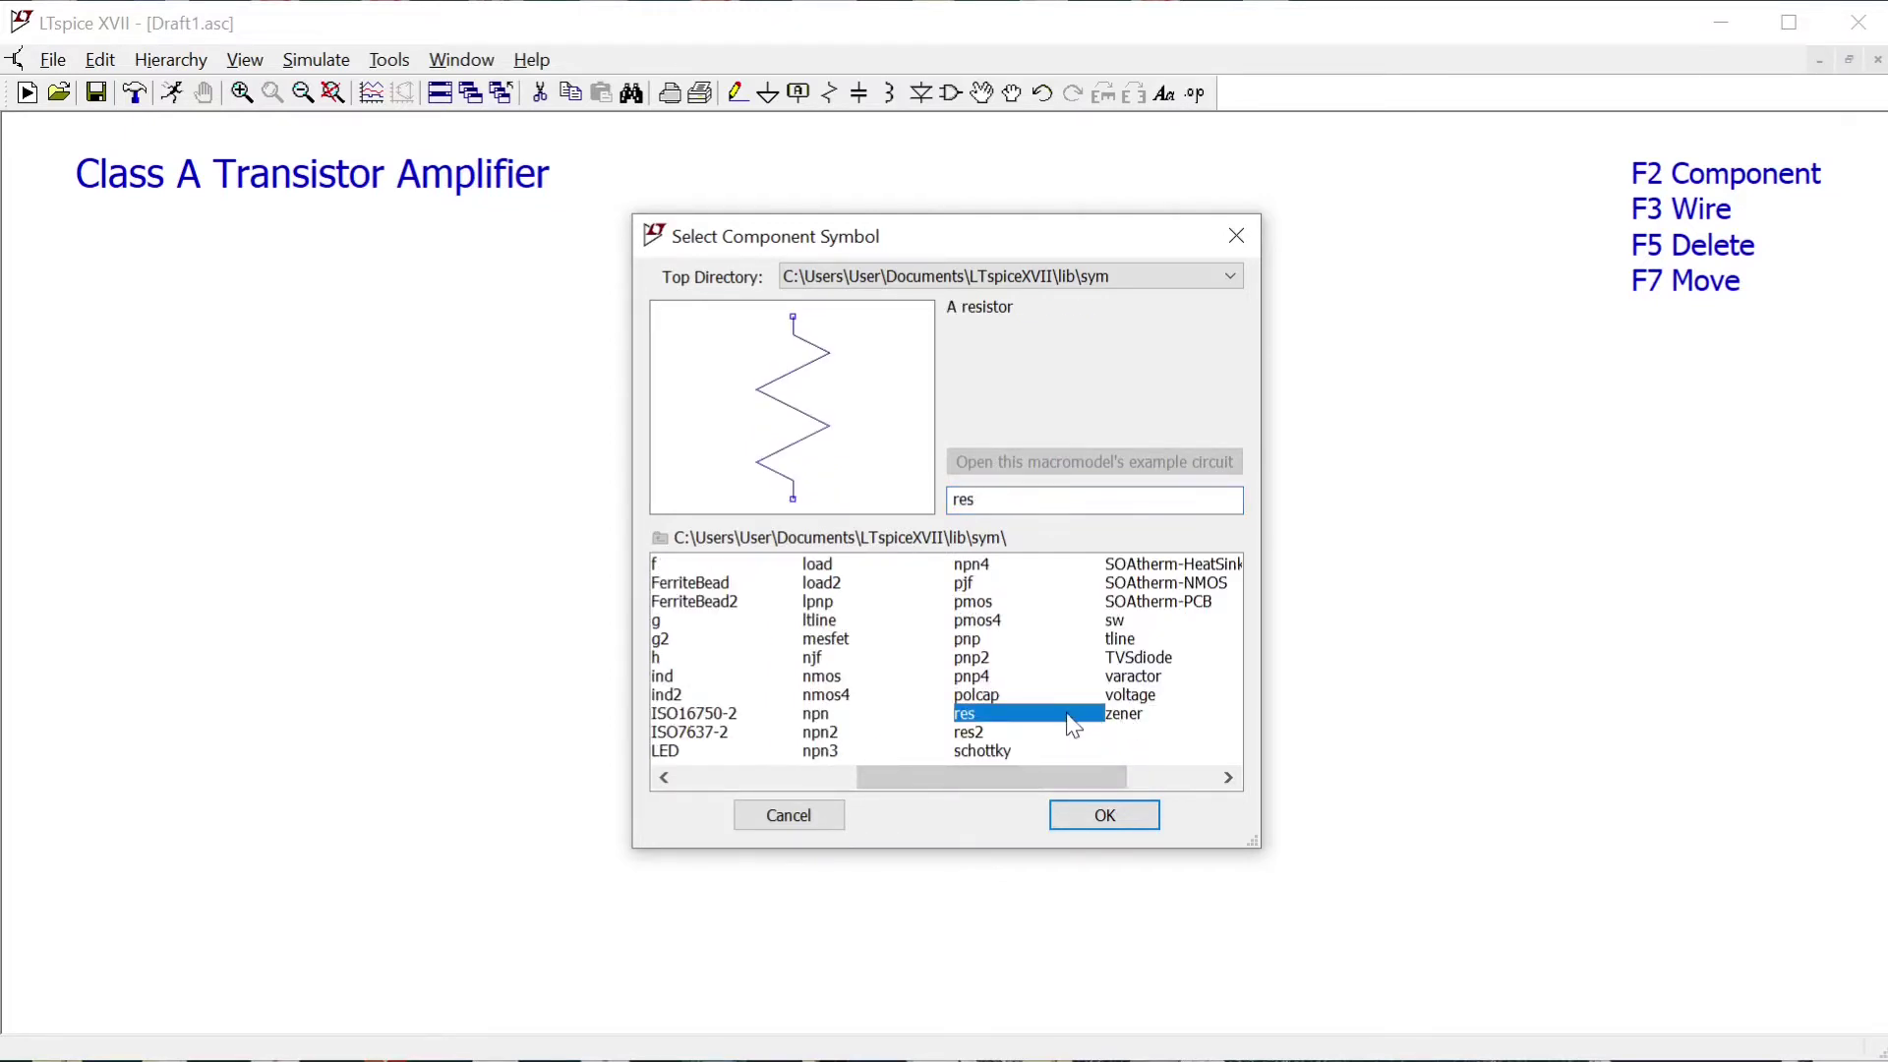
click(1091, 815)
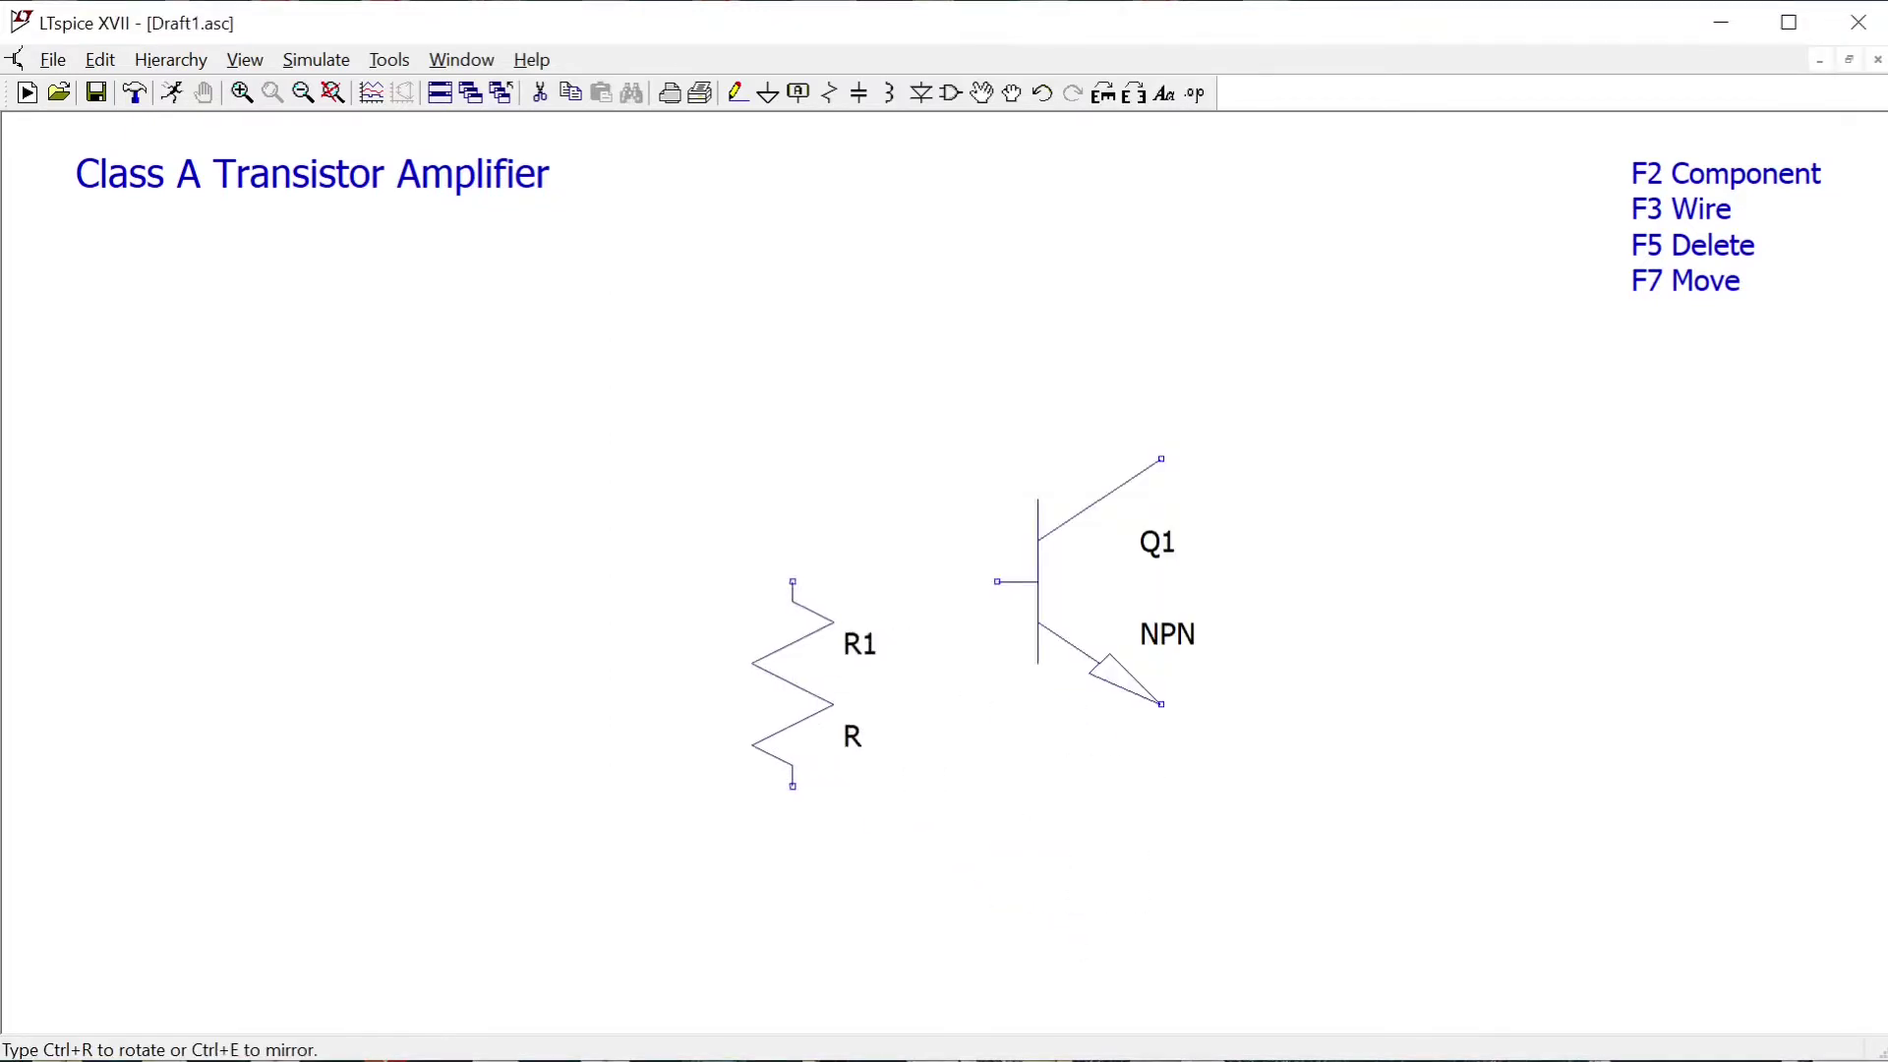
click(588, 397)
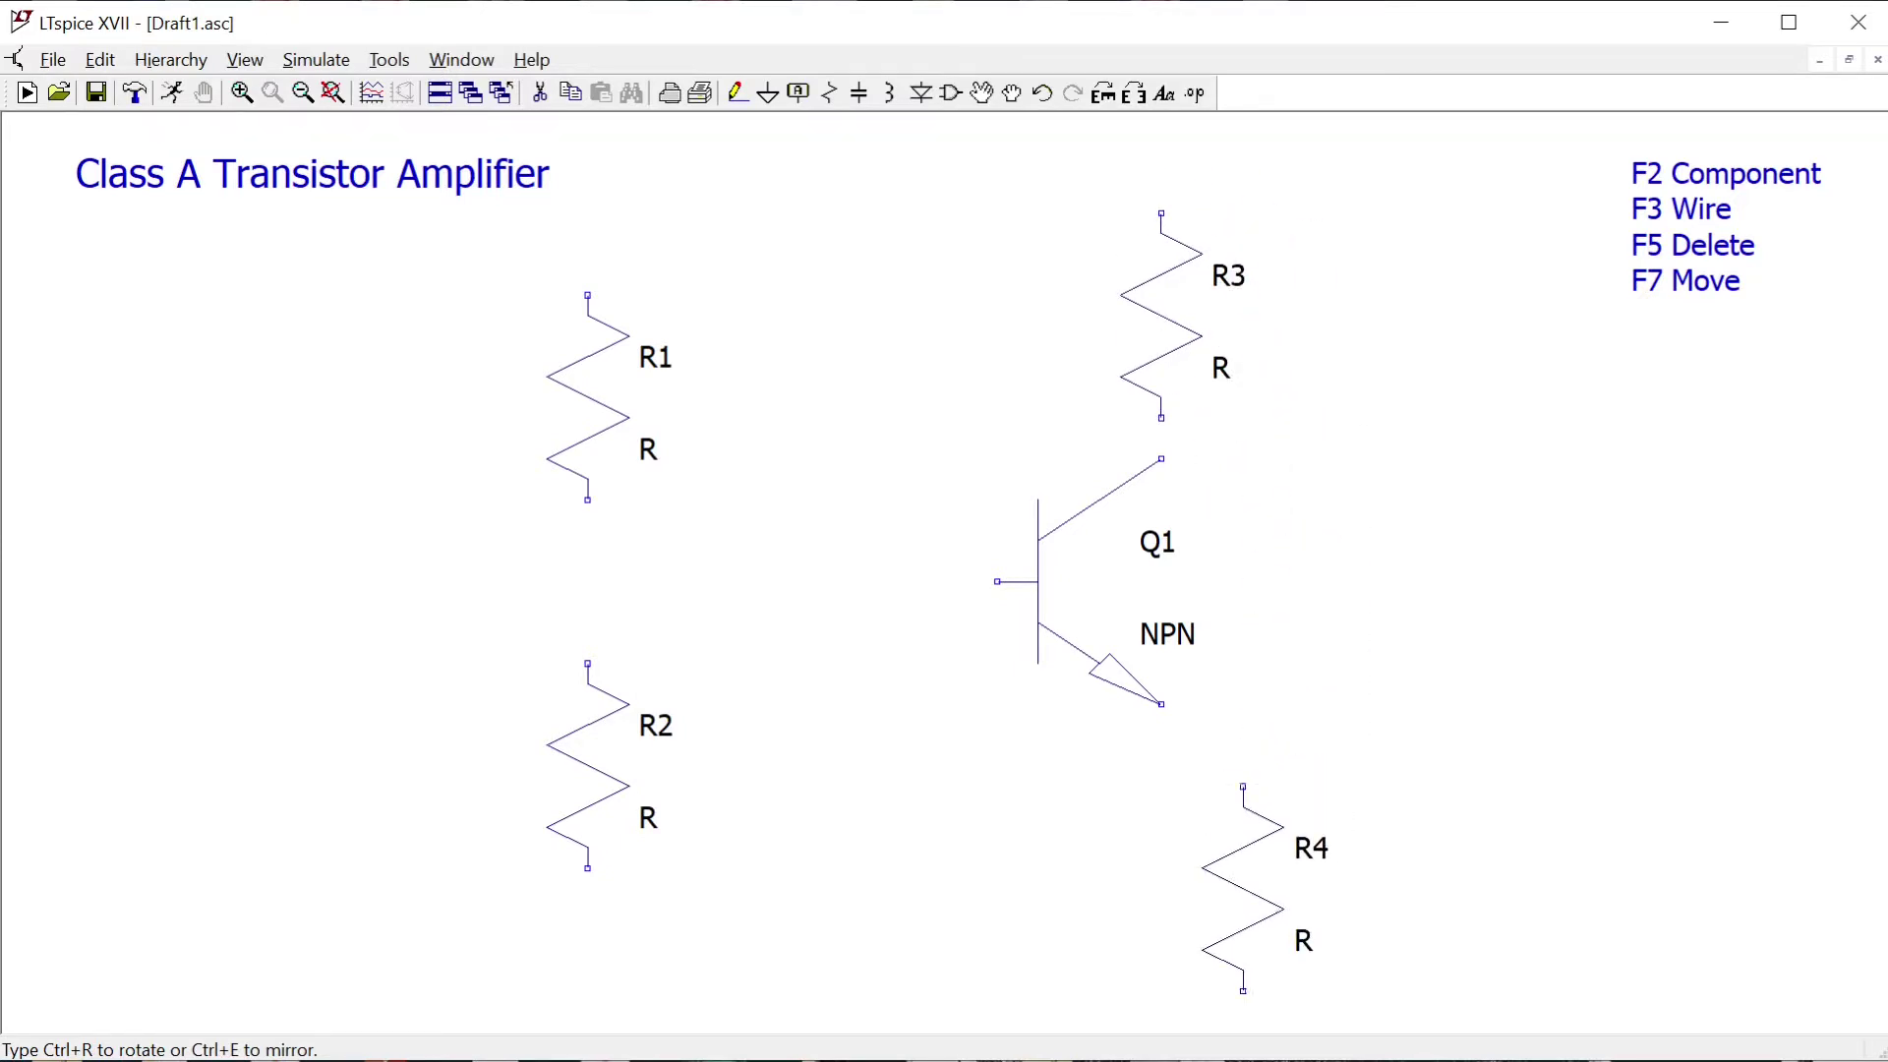
click(1161, 847)
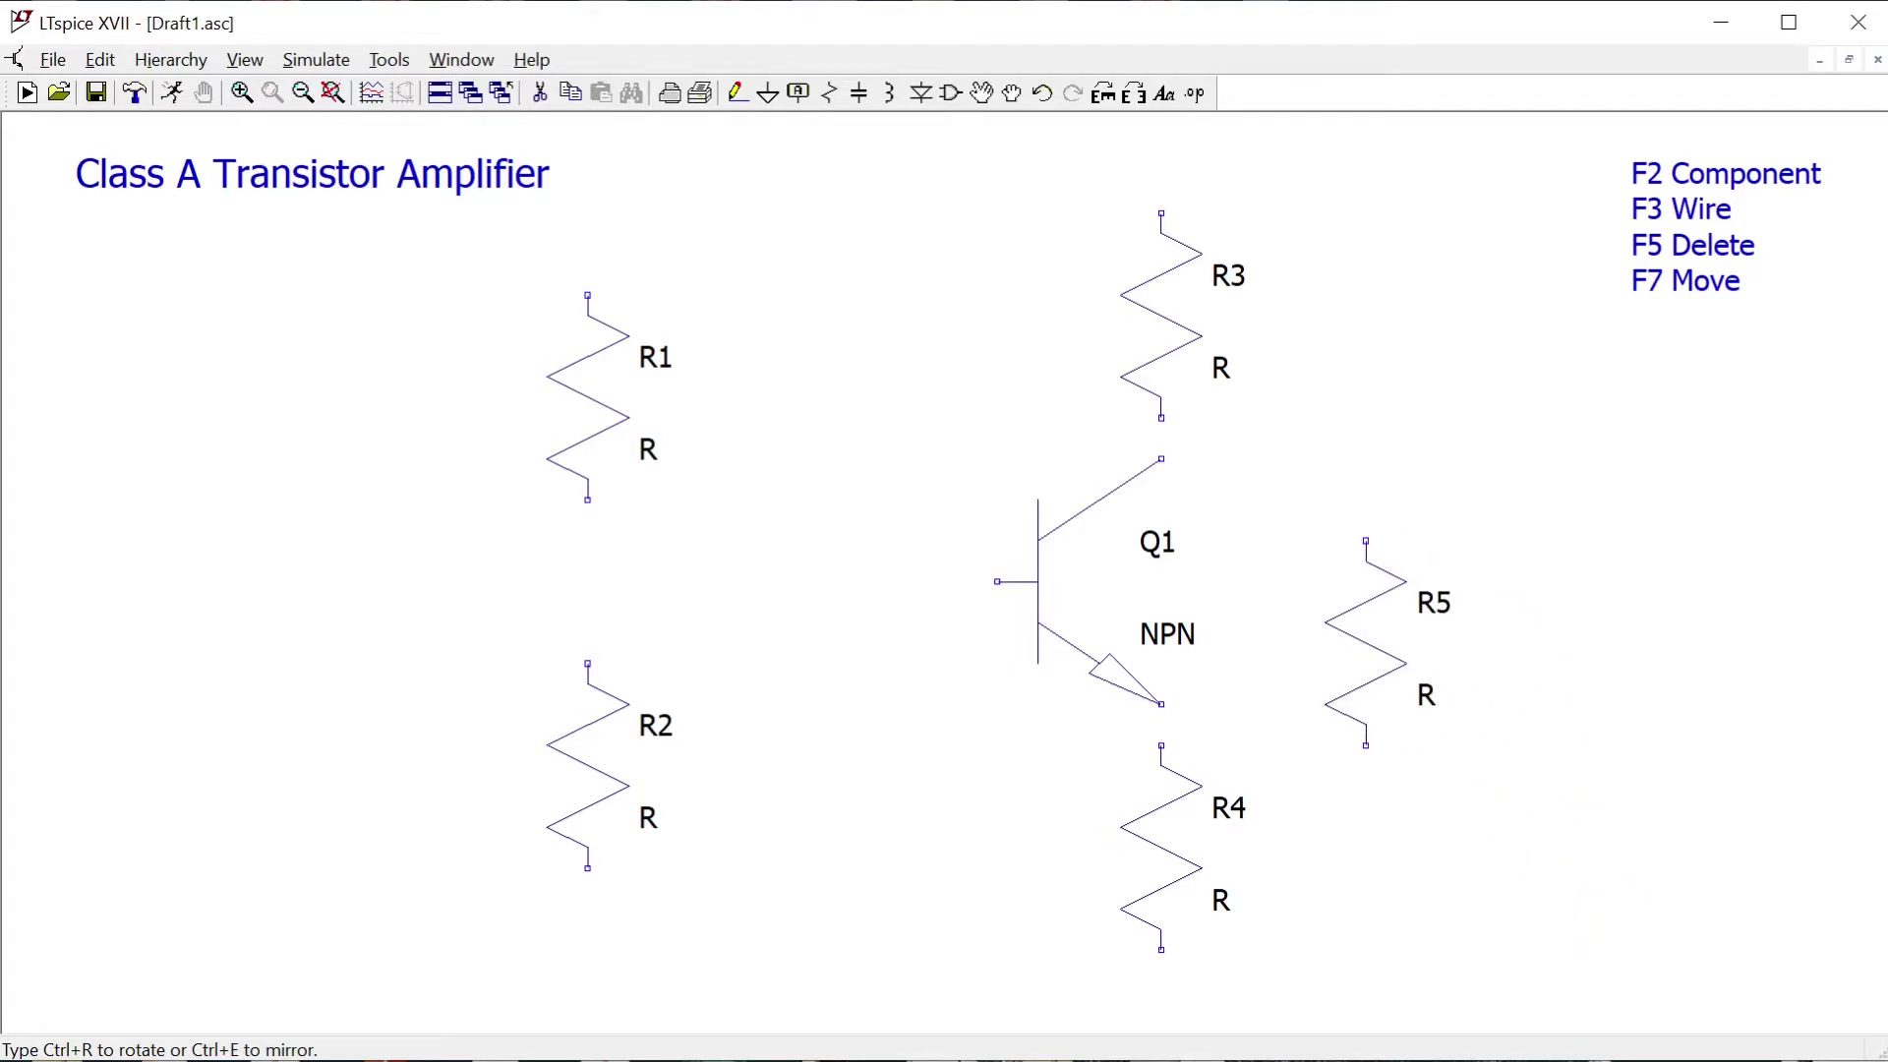
key(Escape)
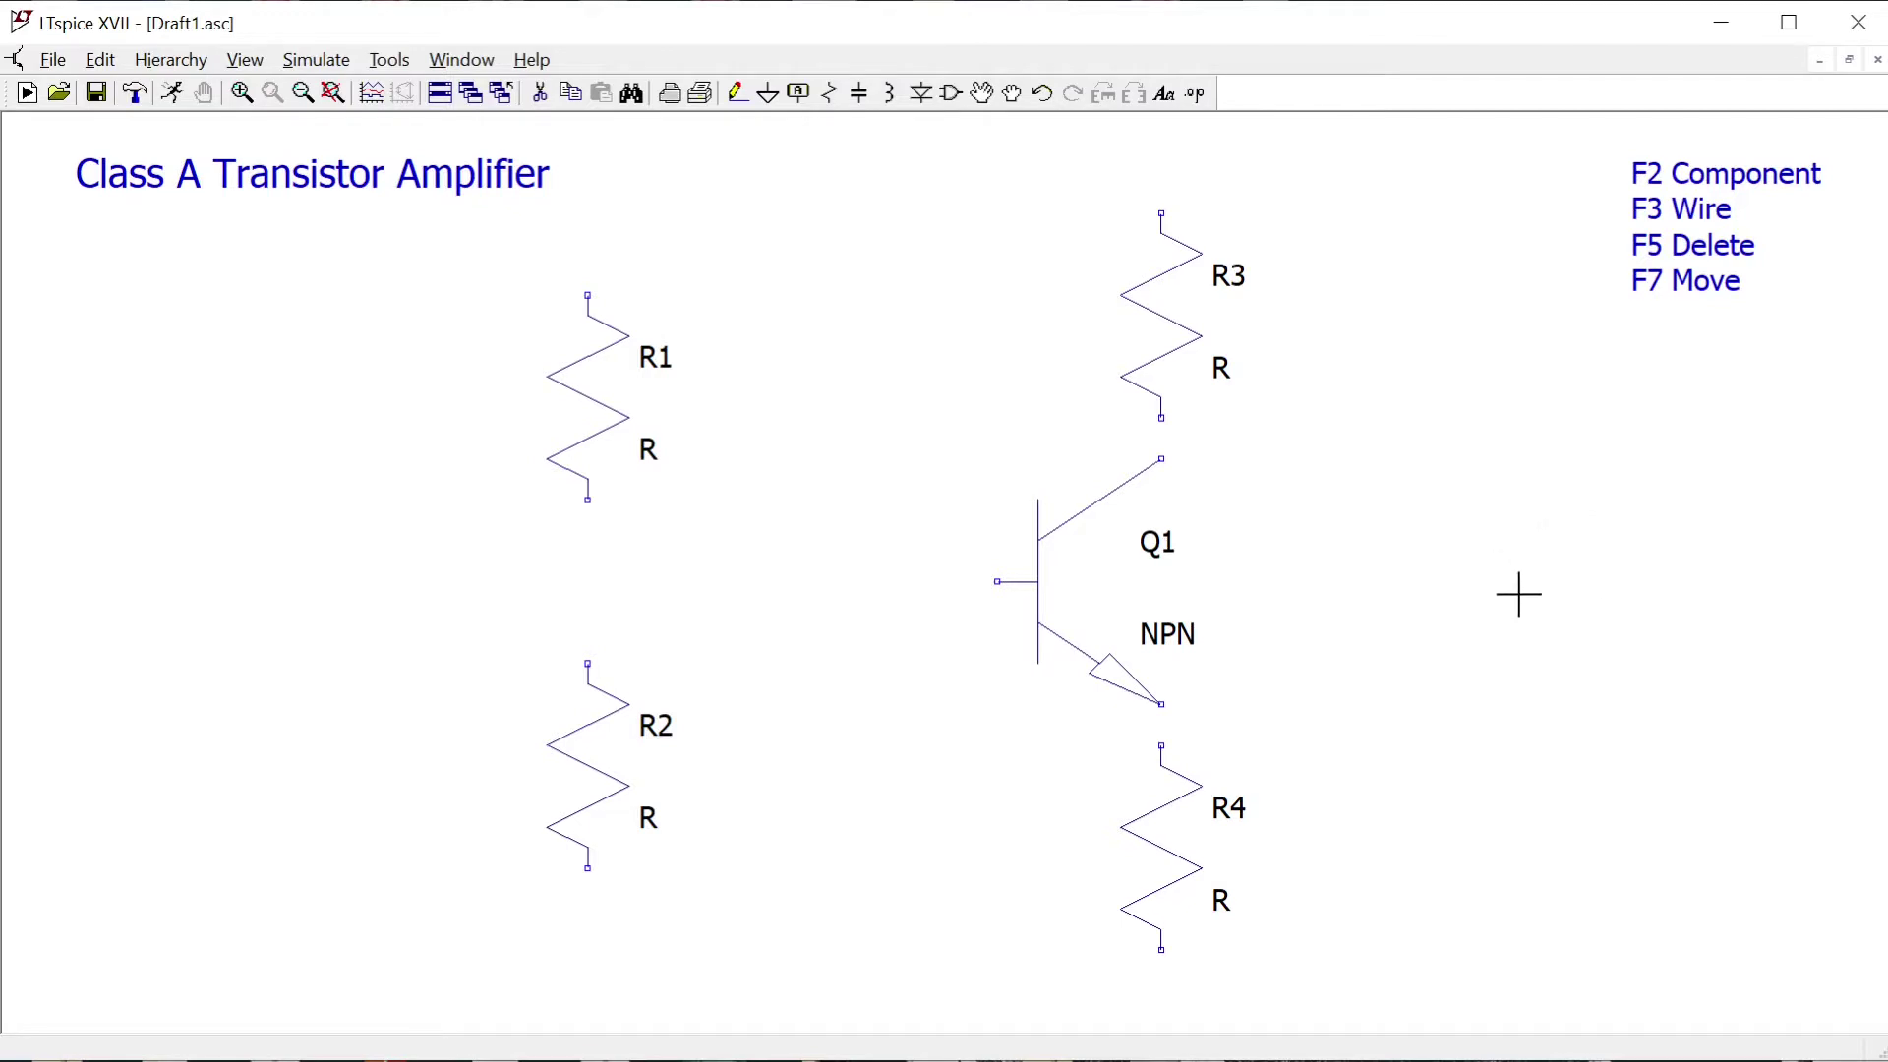
- Place two voltage sources, one to the right of the transistor and one to the lower left of the stacked resistors
key(v)
key(Escape)
key(F2)
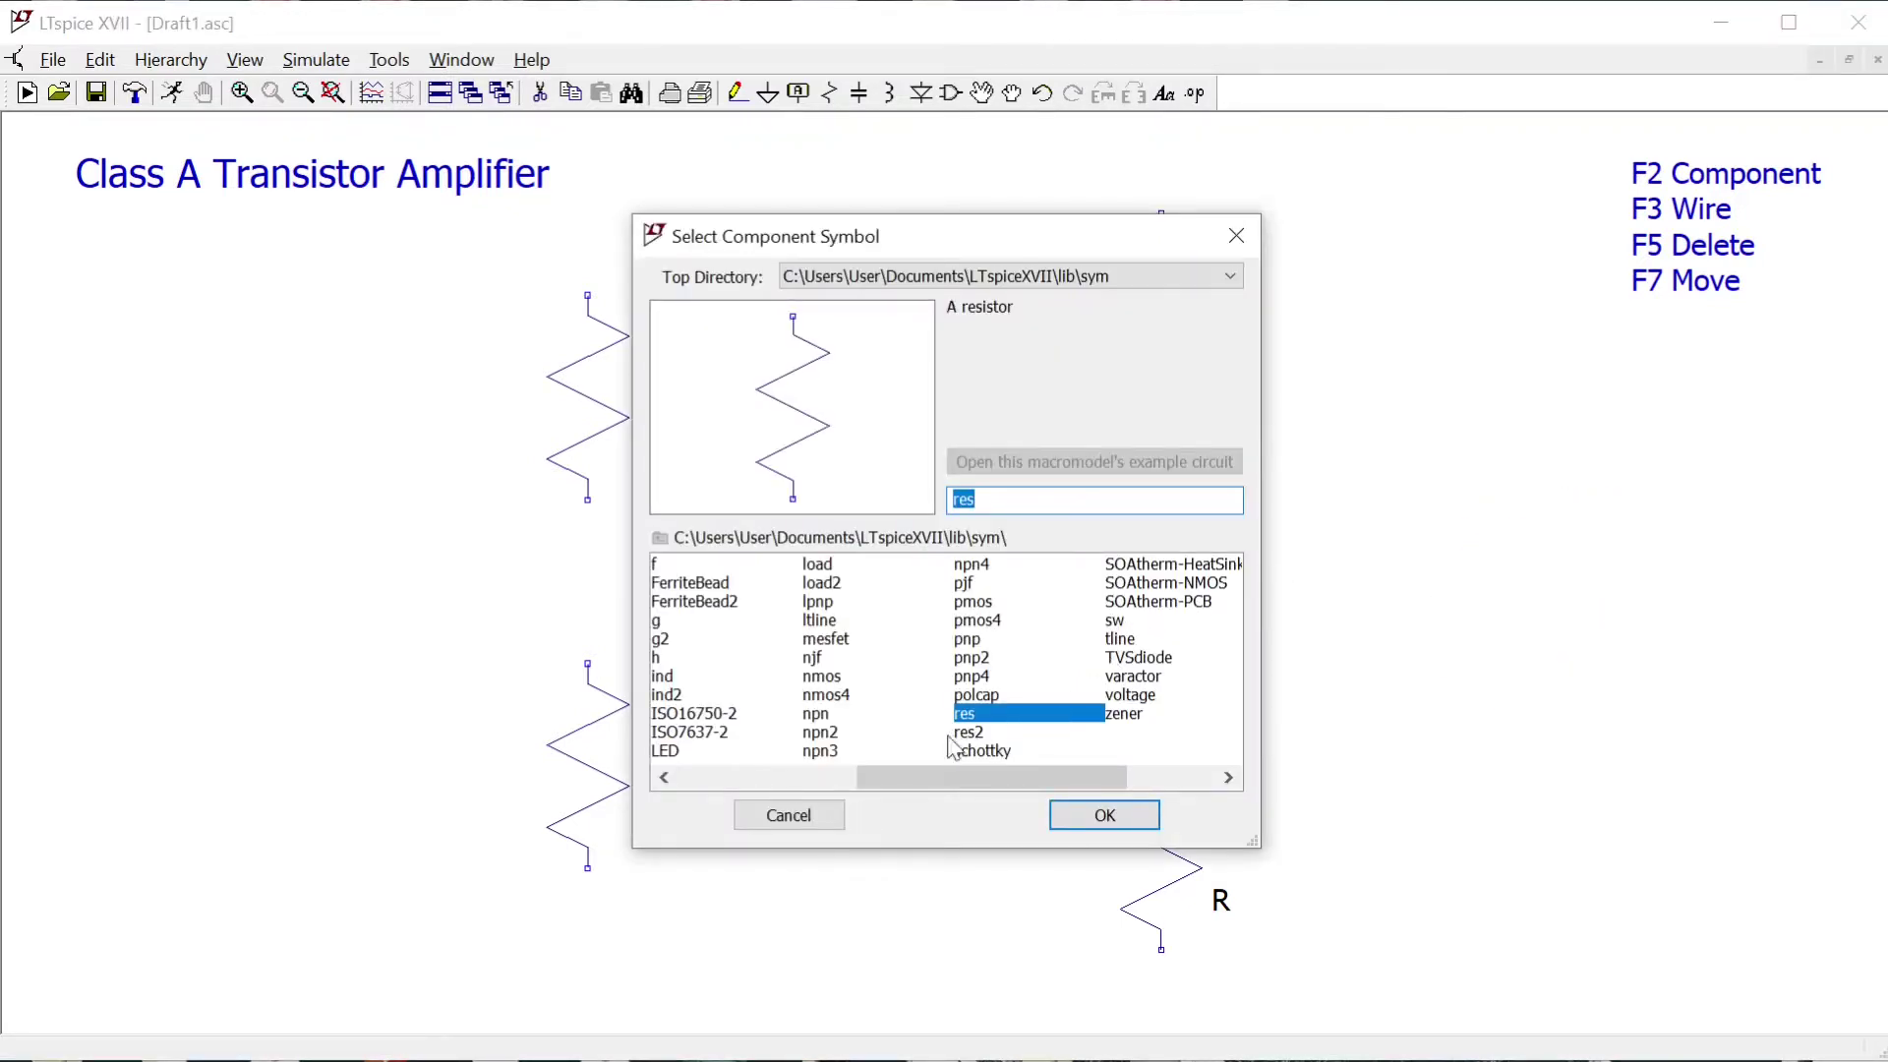
click(1118, 695)
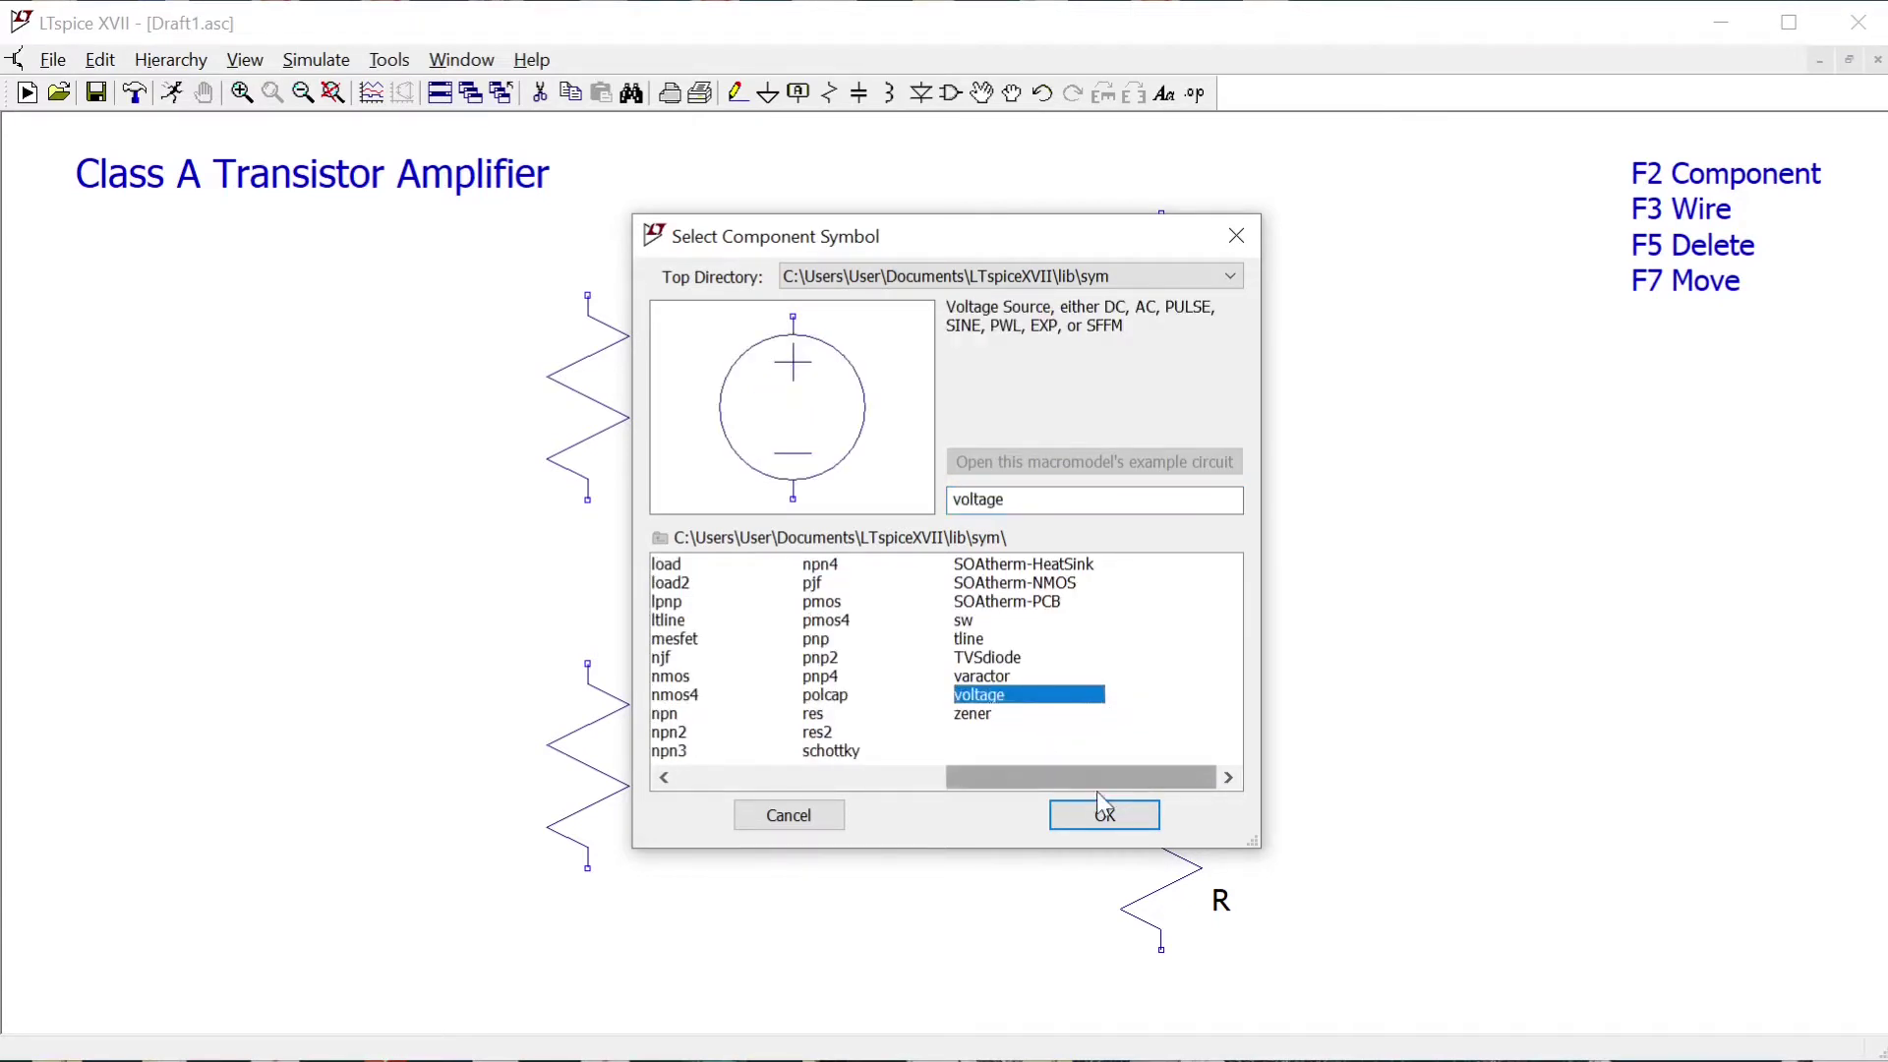
click(1102, 810)
click(1447, 560)
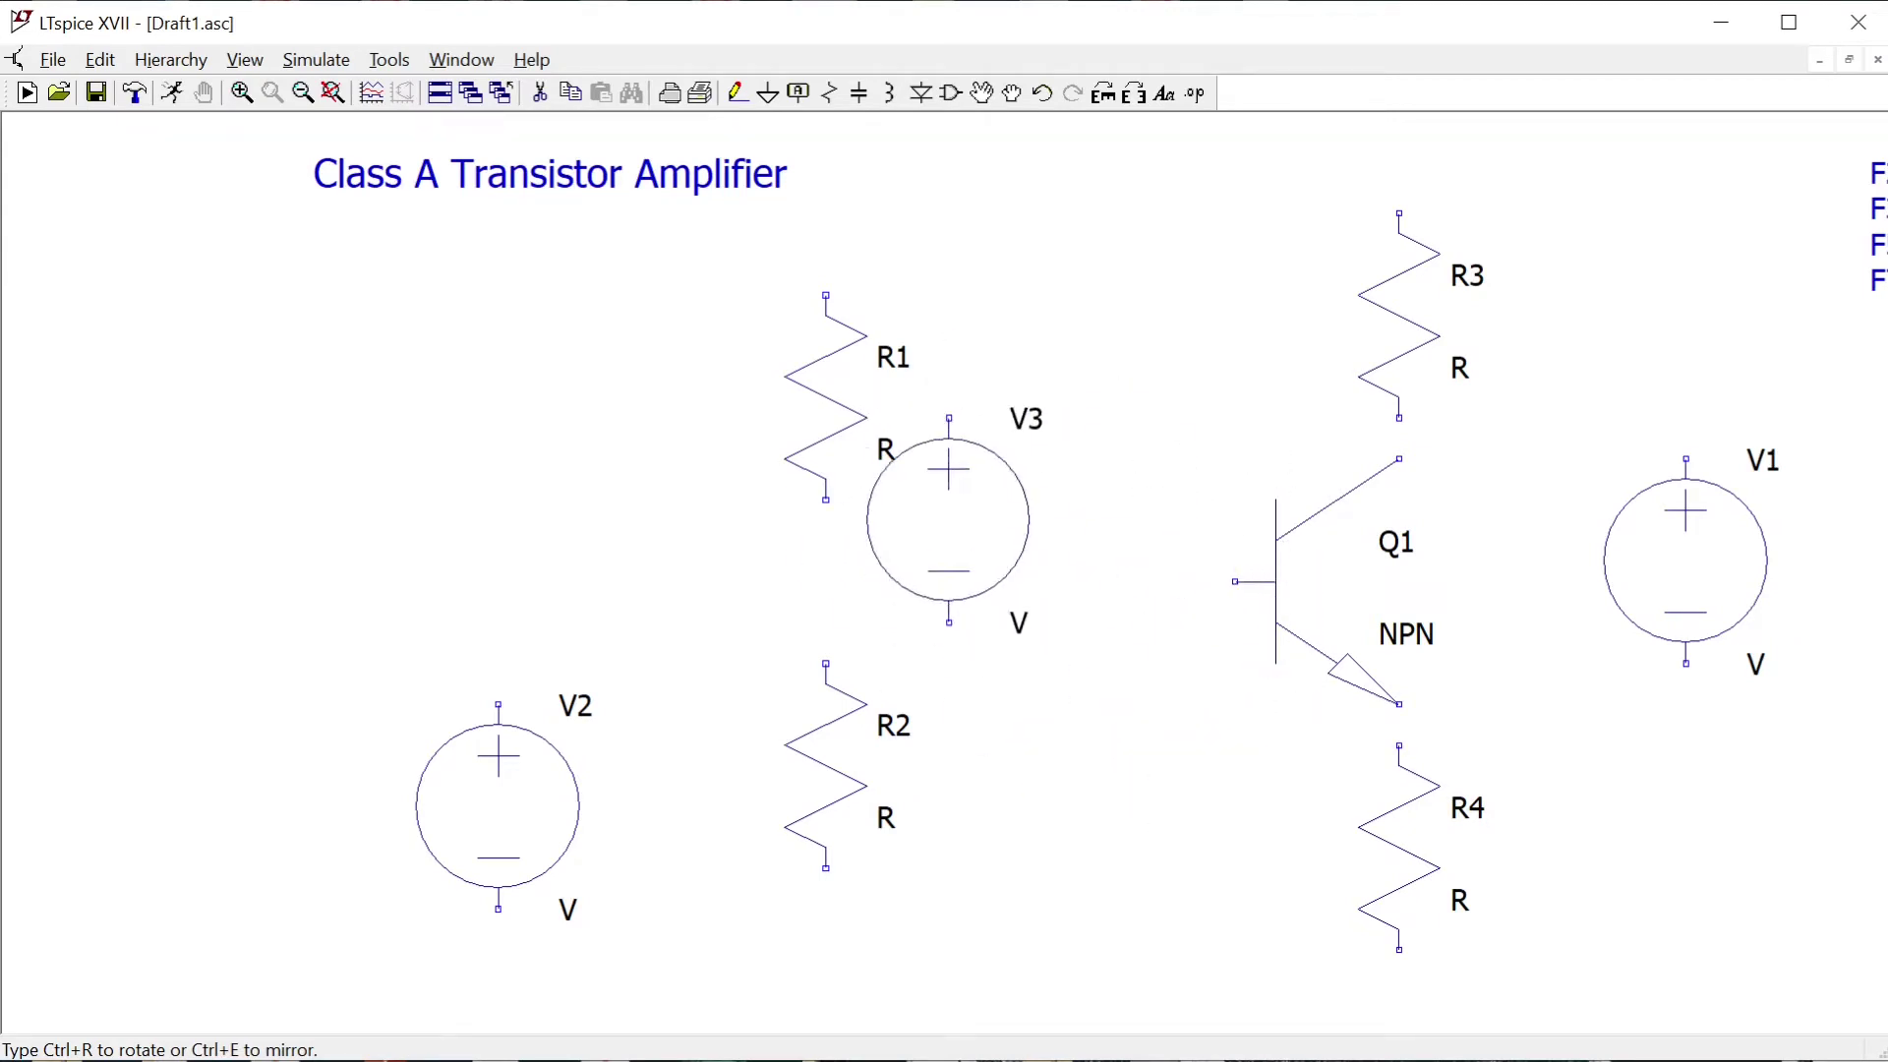
key(Escape)
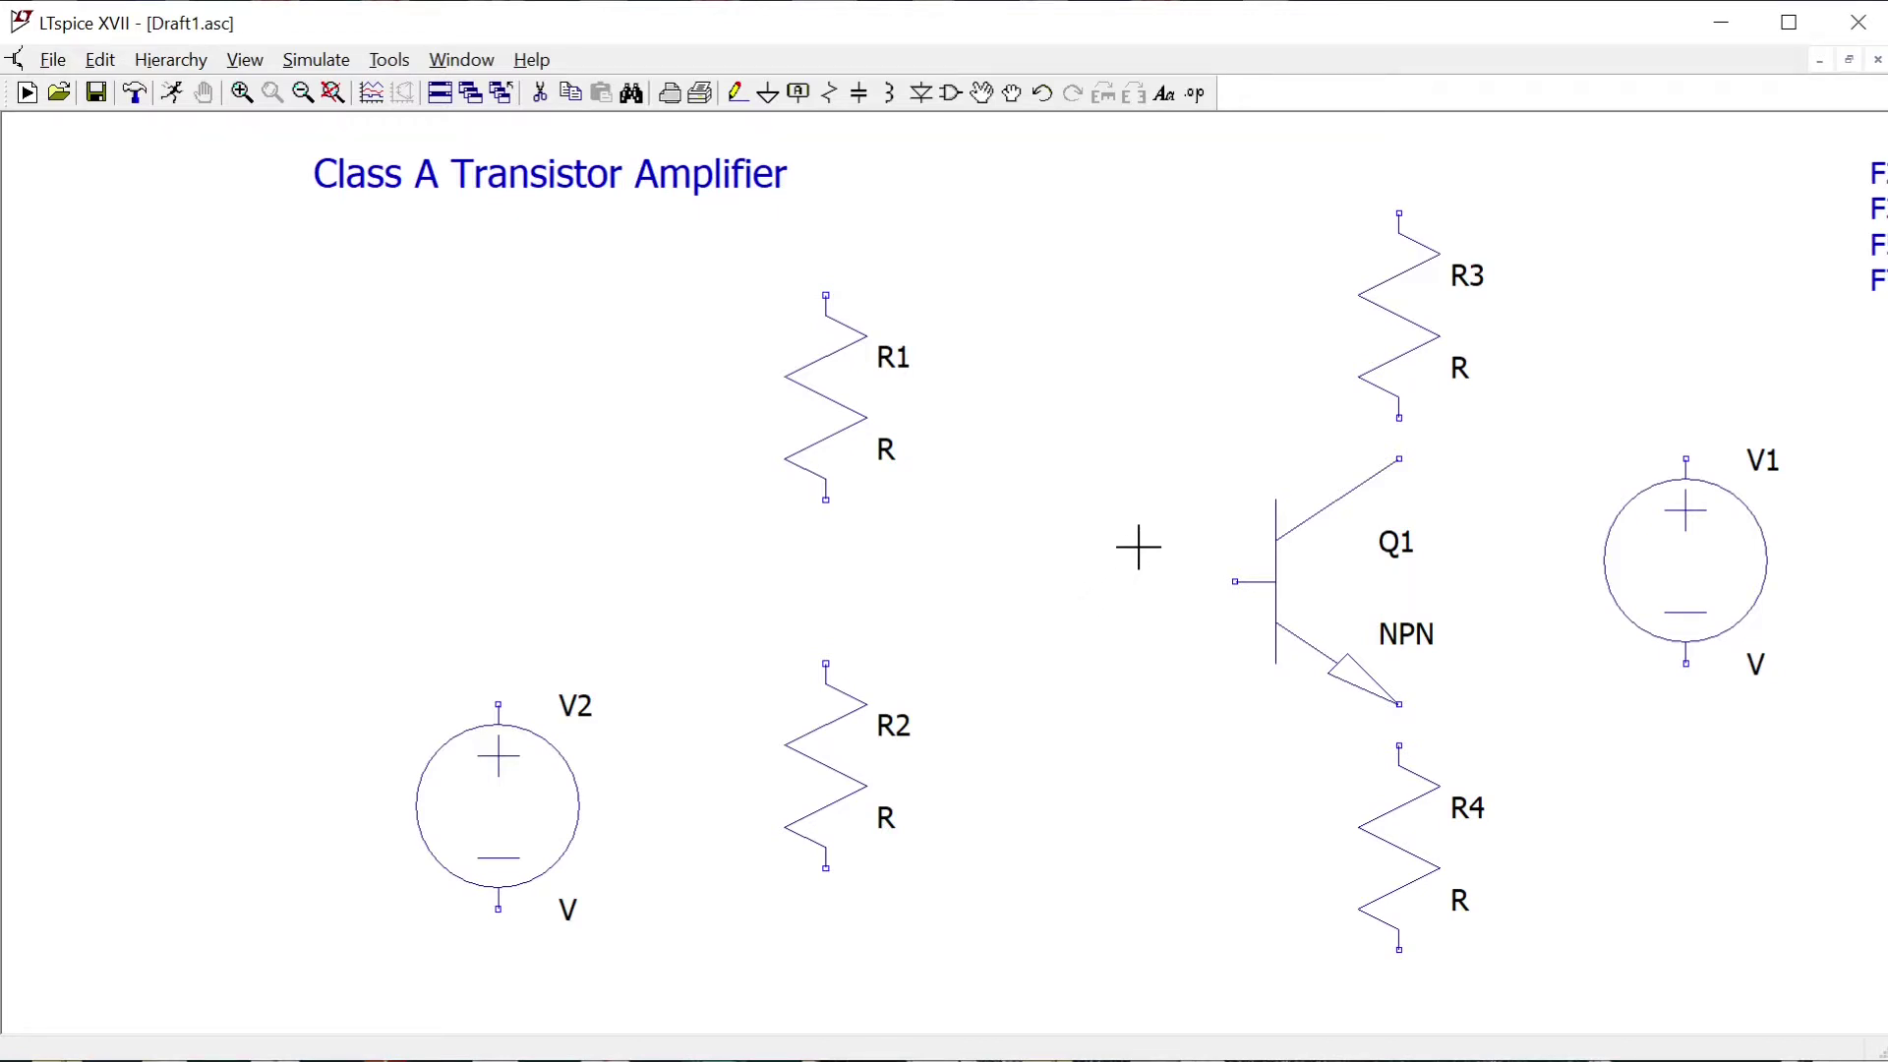
- Place horizontal capacitors between V2 and the stacked resistors and beside Q1's collector, plus a vertical capacitor to the left of R4
key(c)
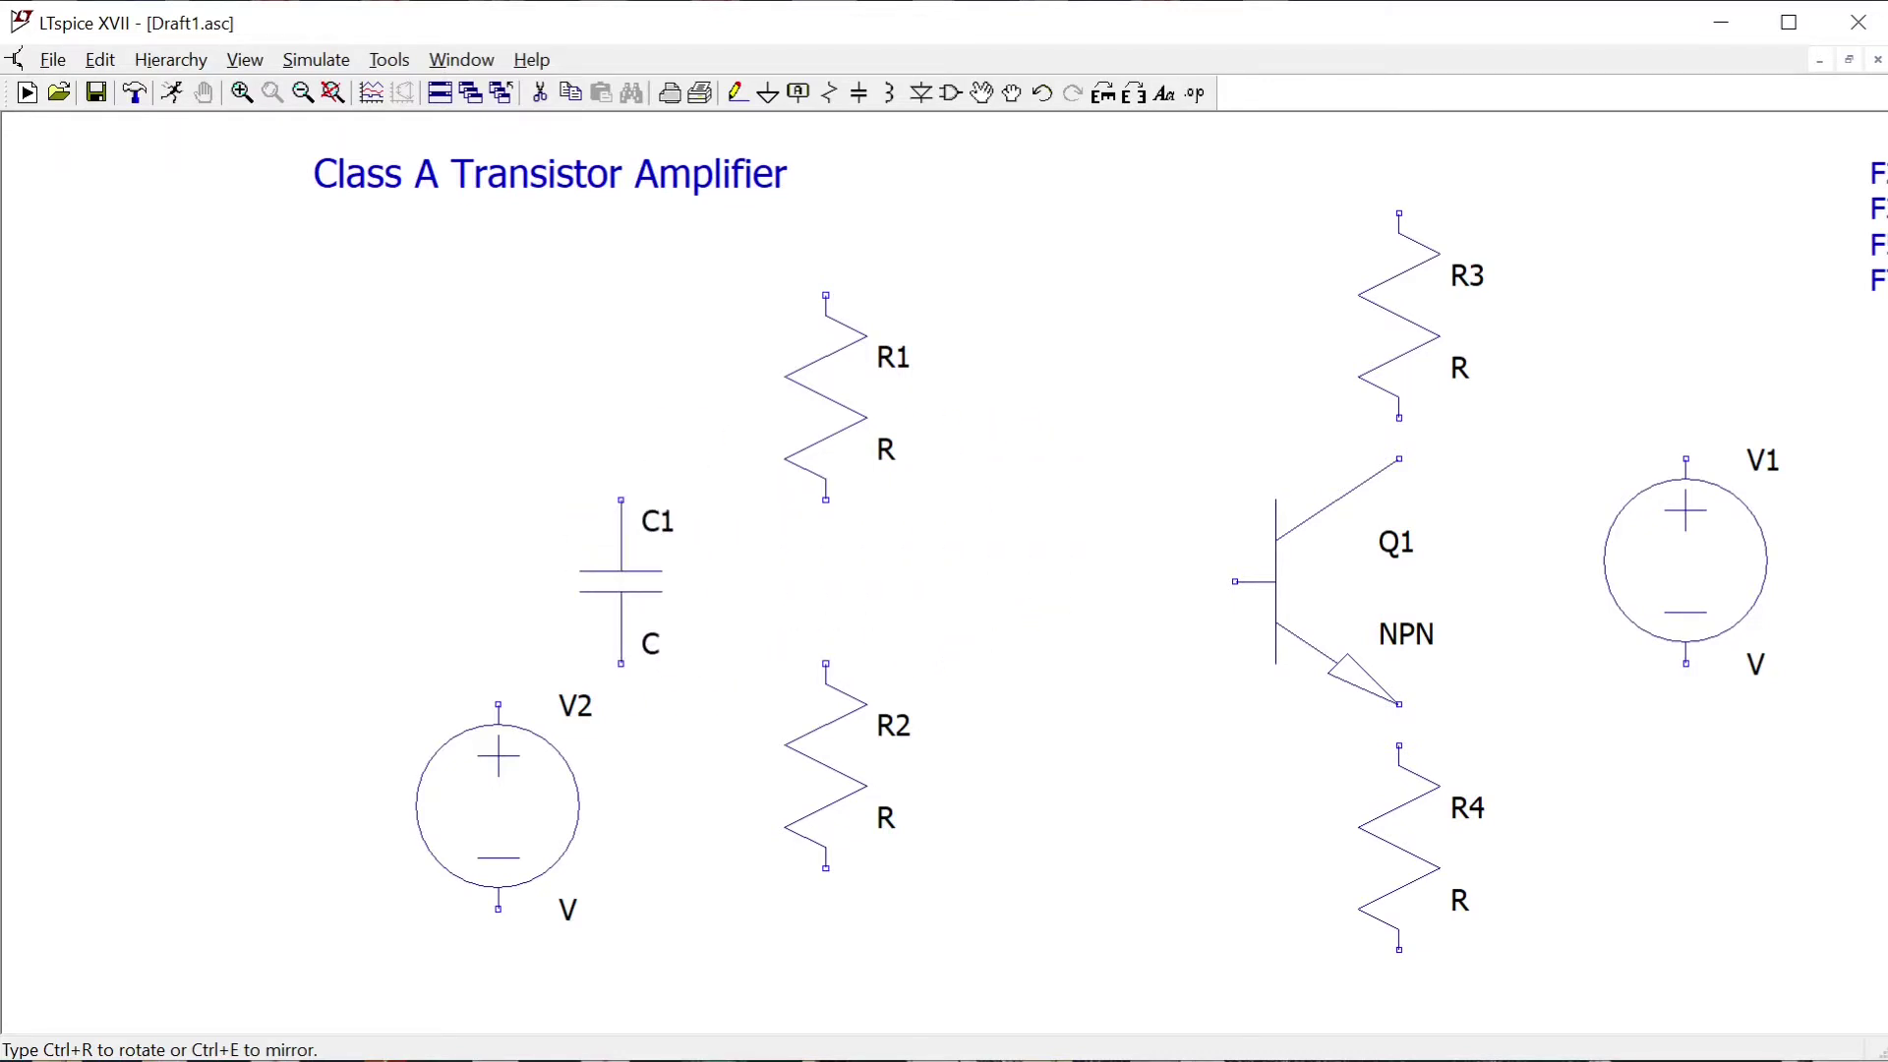
key(ctrl+r)
key(ctrl+r)
key(ctrl+r)
key(ctrl+r)
key(ctrl+r)
key(ctrl+r)
key(ctrl+r)
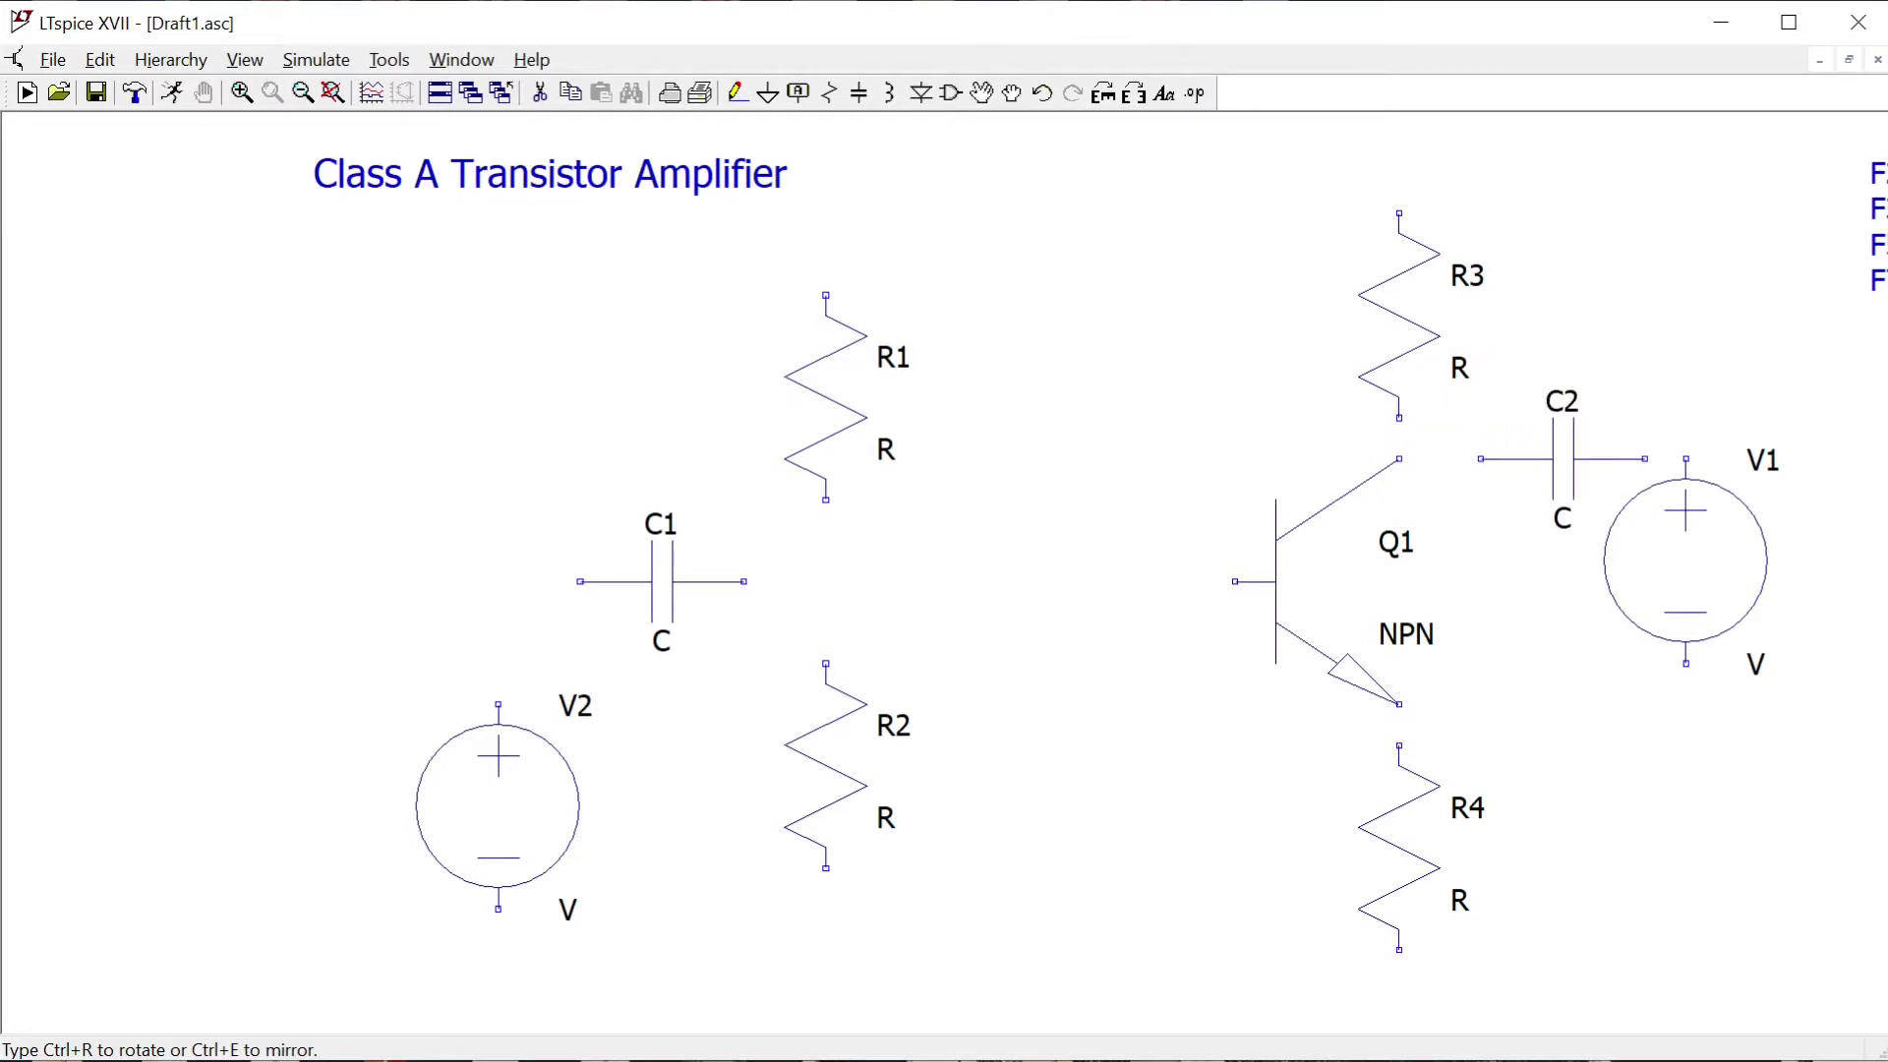
click(1521, 459)
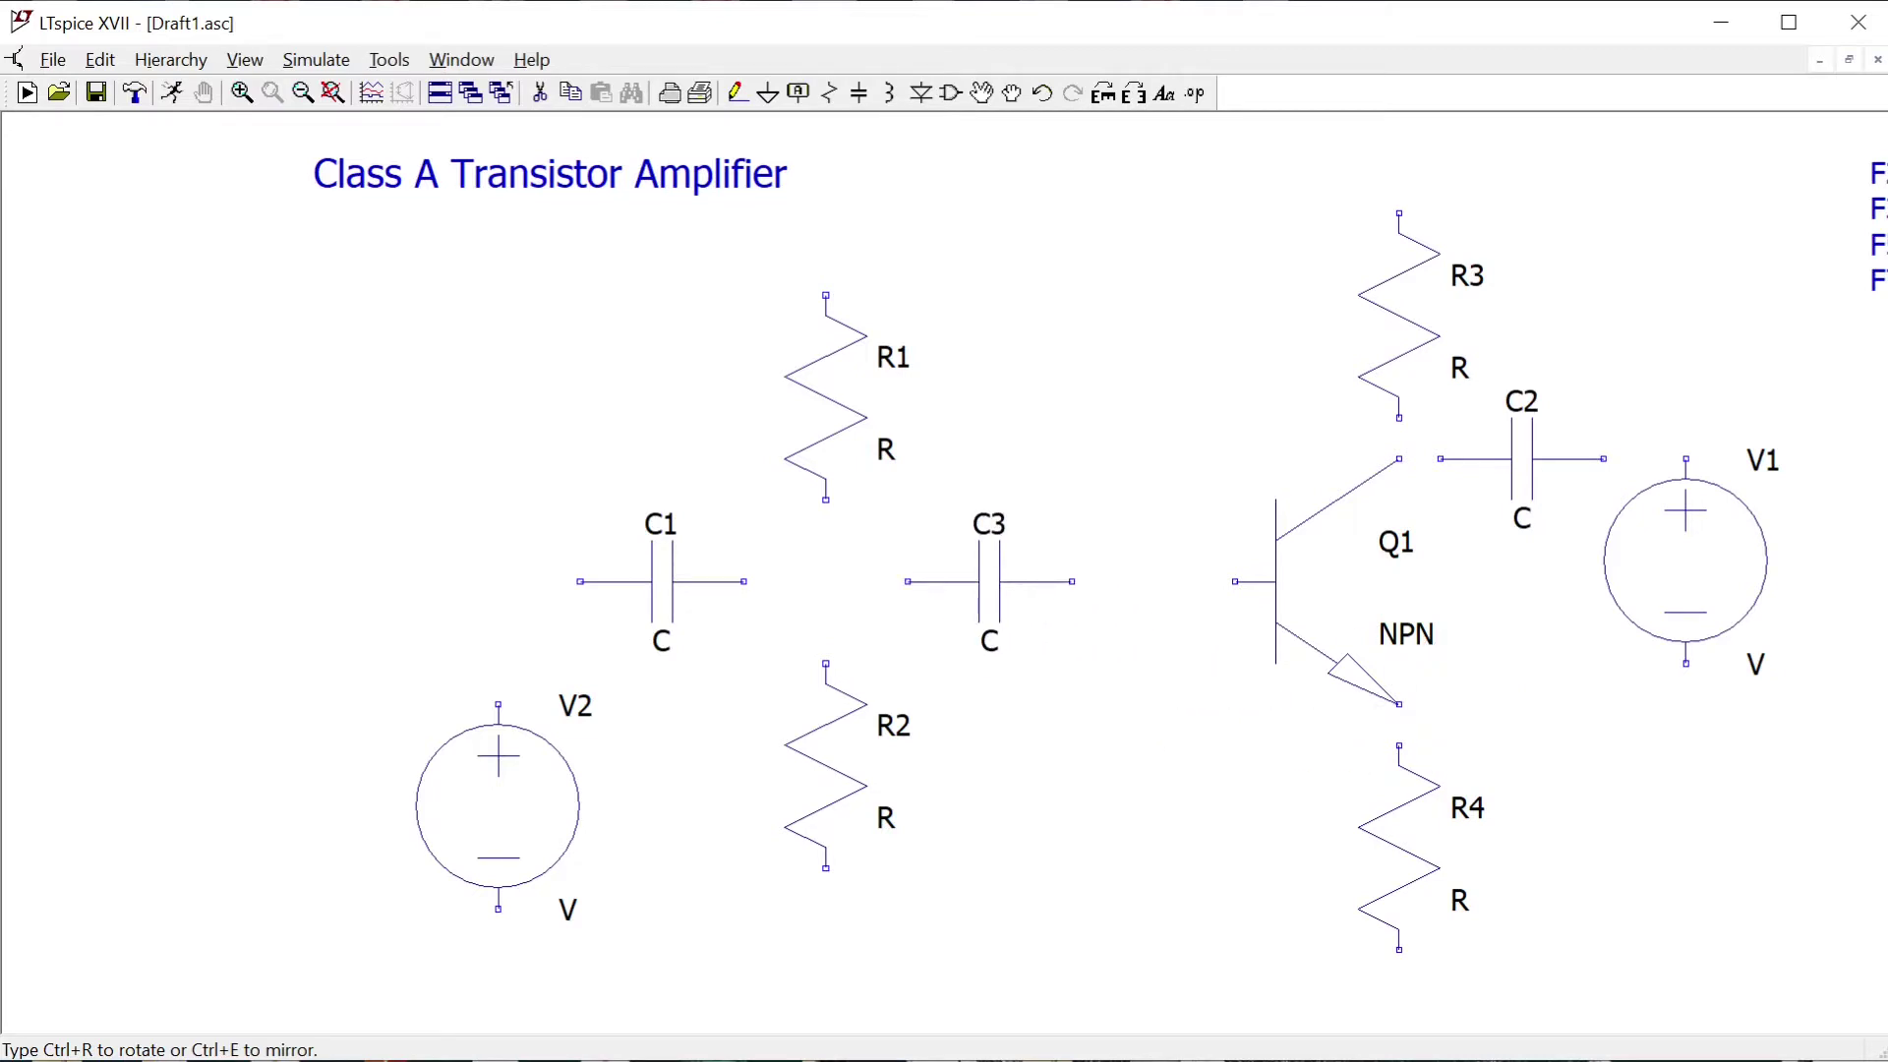
key(Escape)
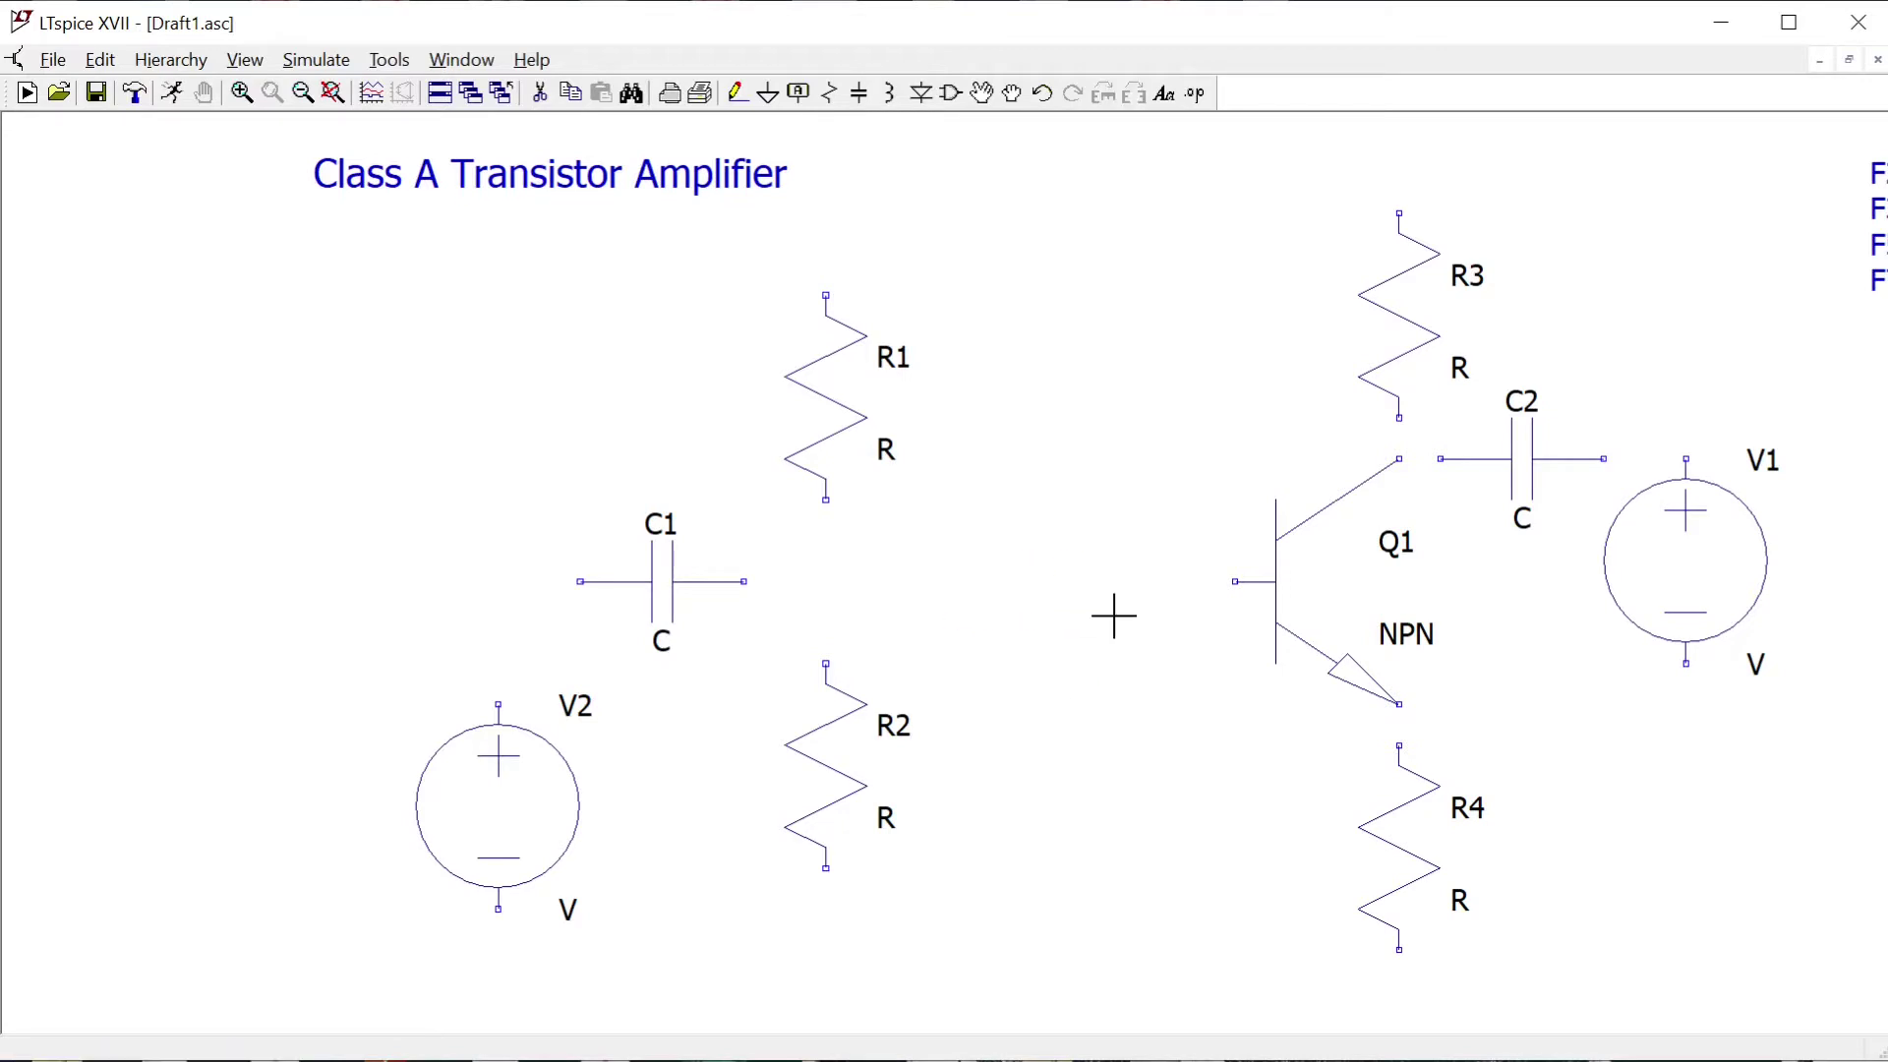
key(c)
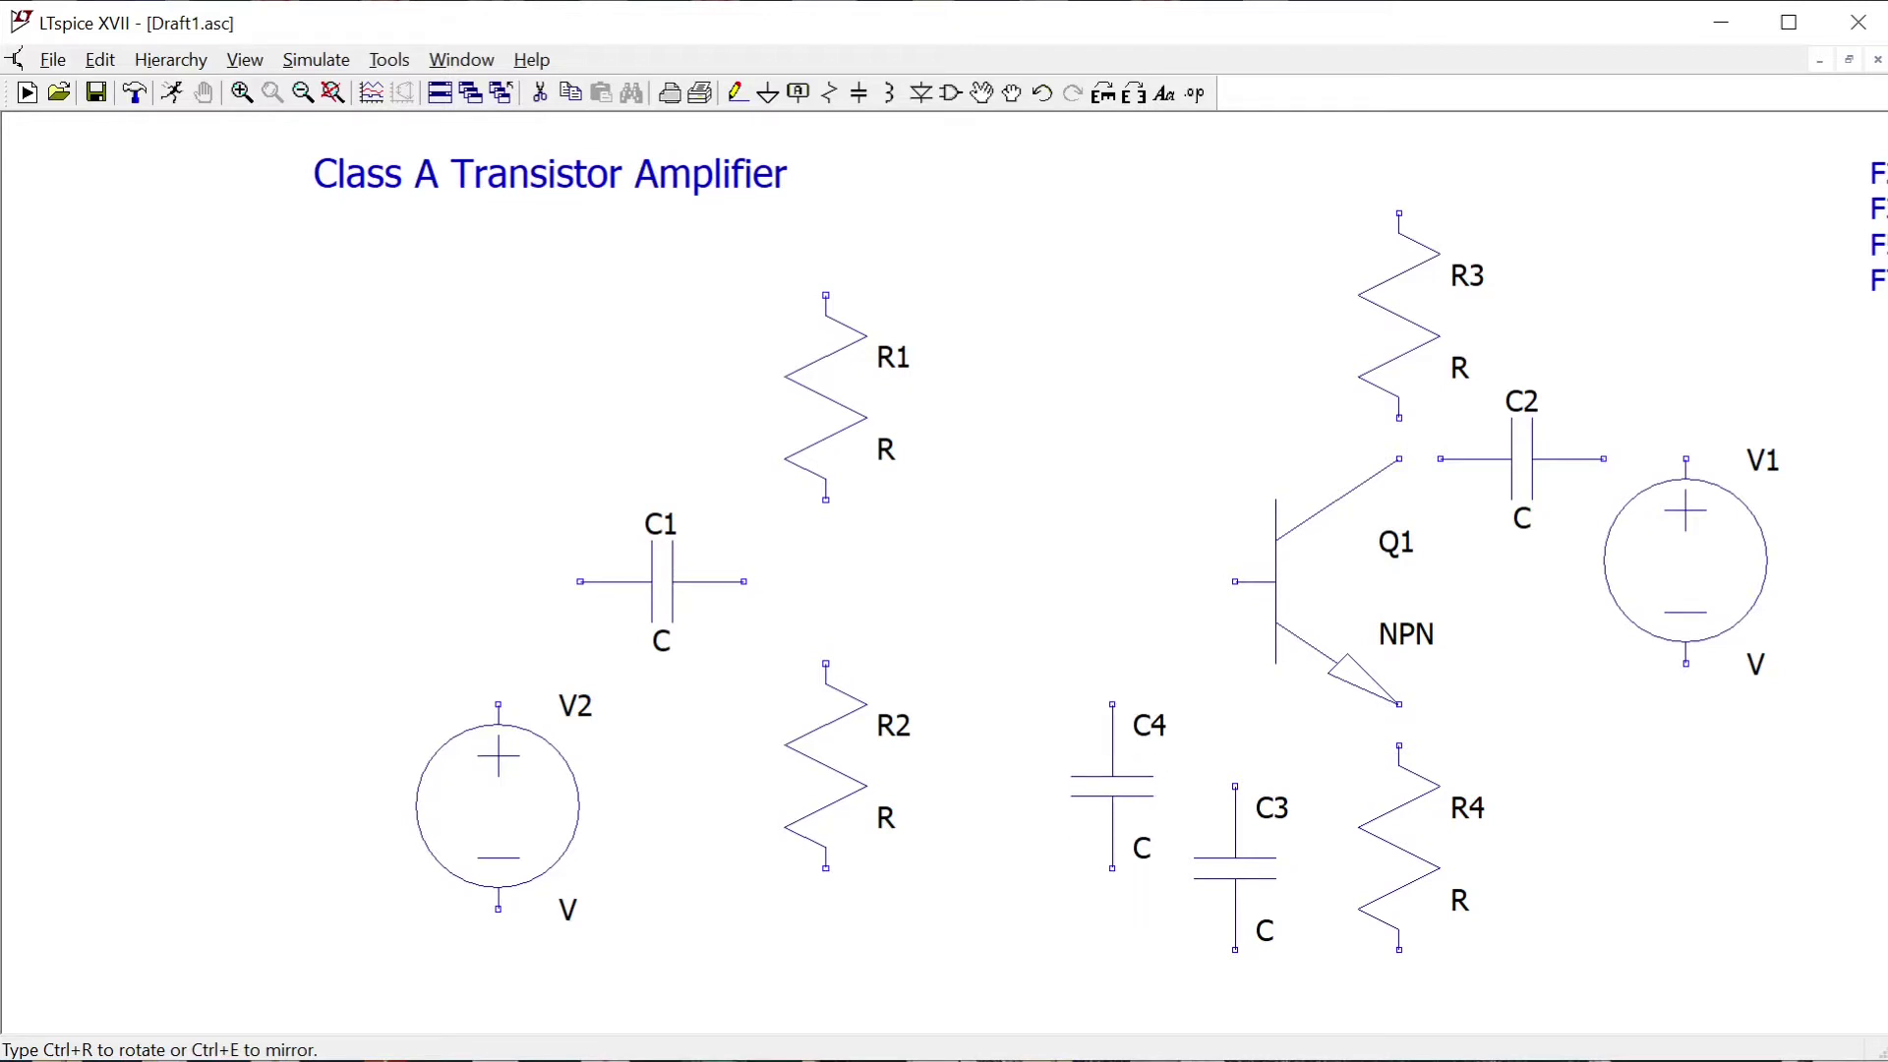
key(Escape)
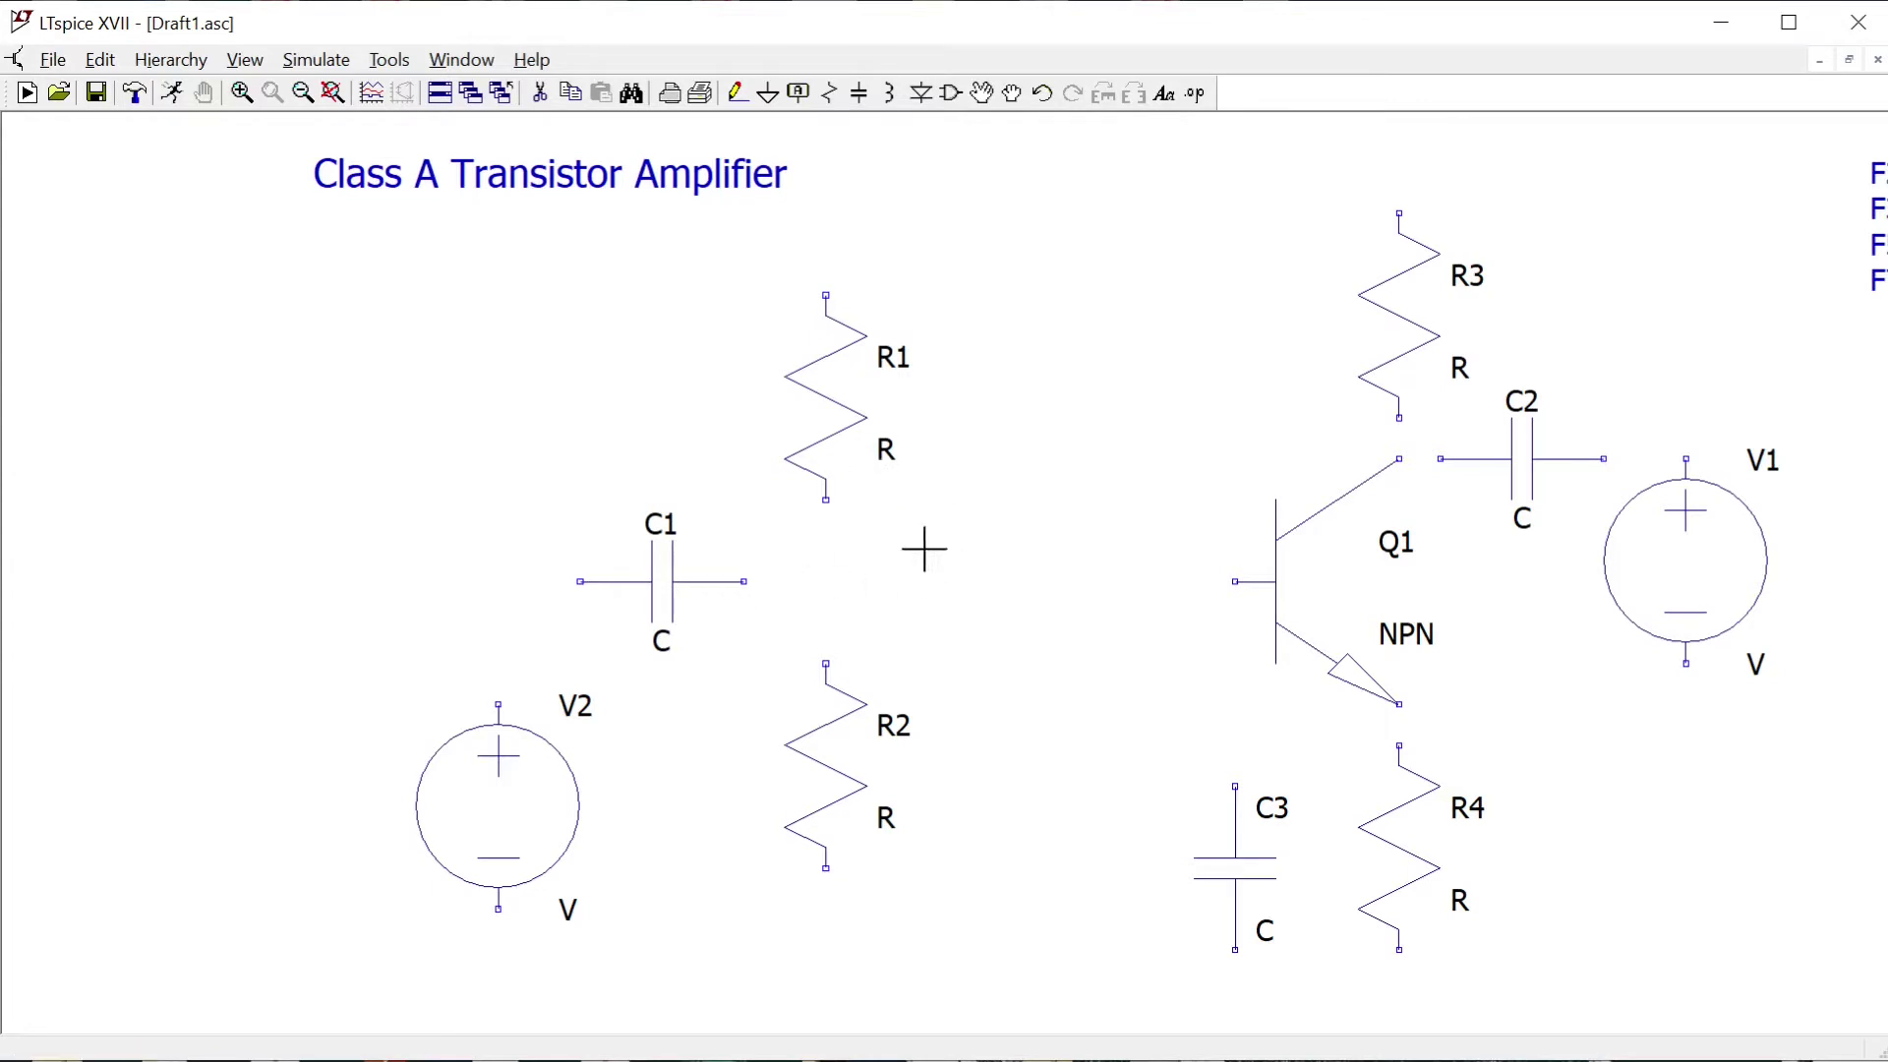
- Wire R3's lower end to Q1's collector and Q1's emitter to the upper end of R4
key(space)
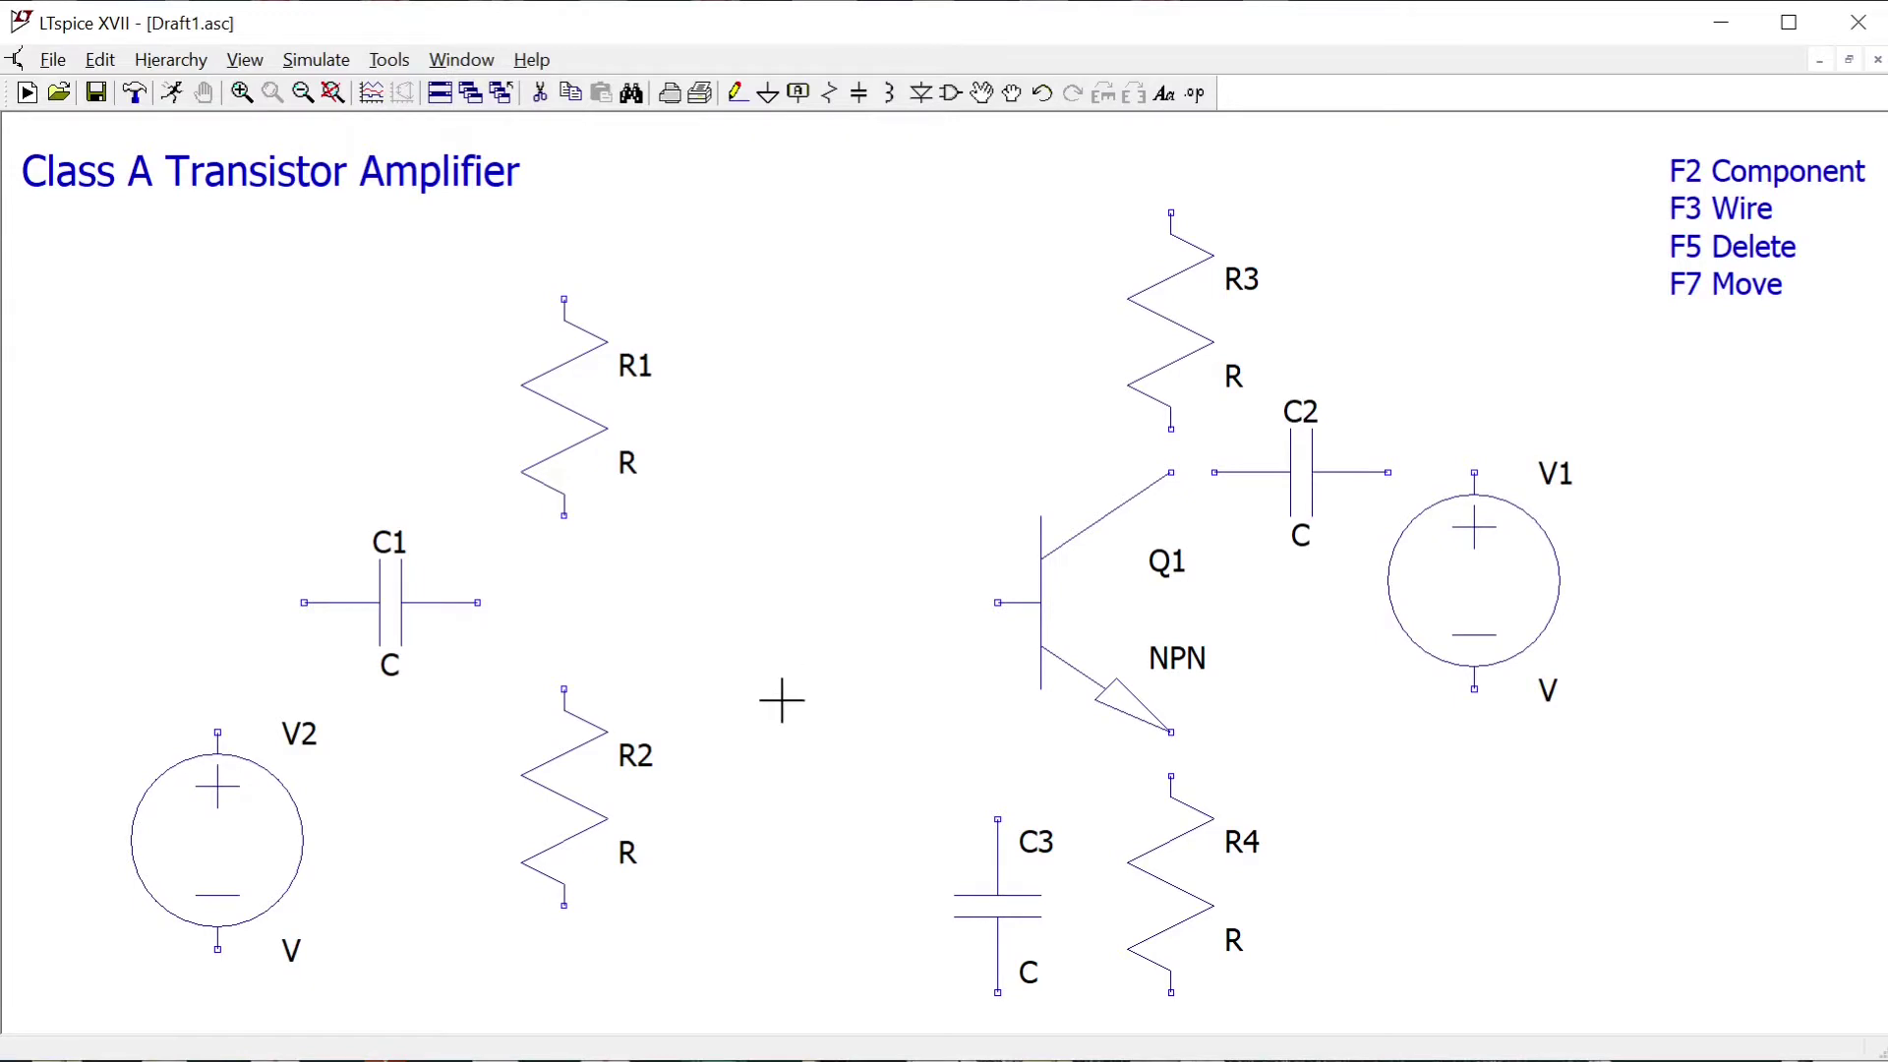
key(F3)
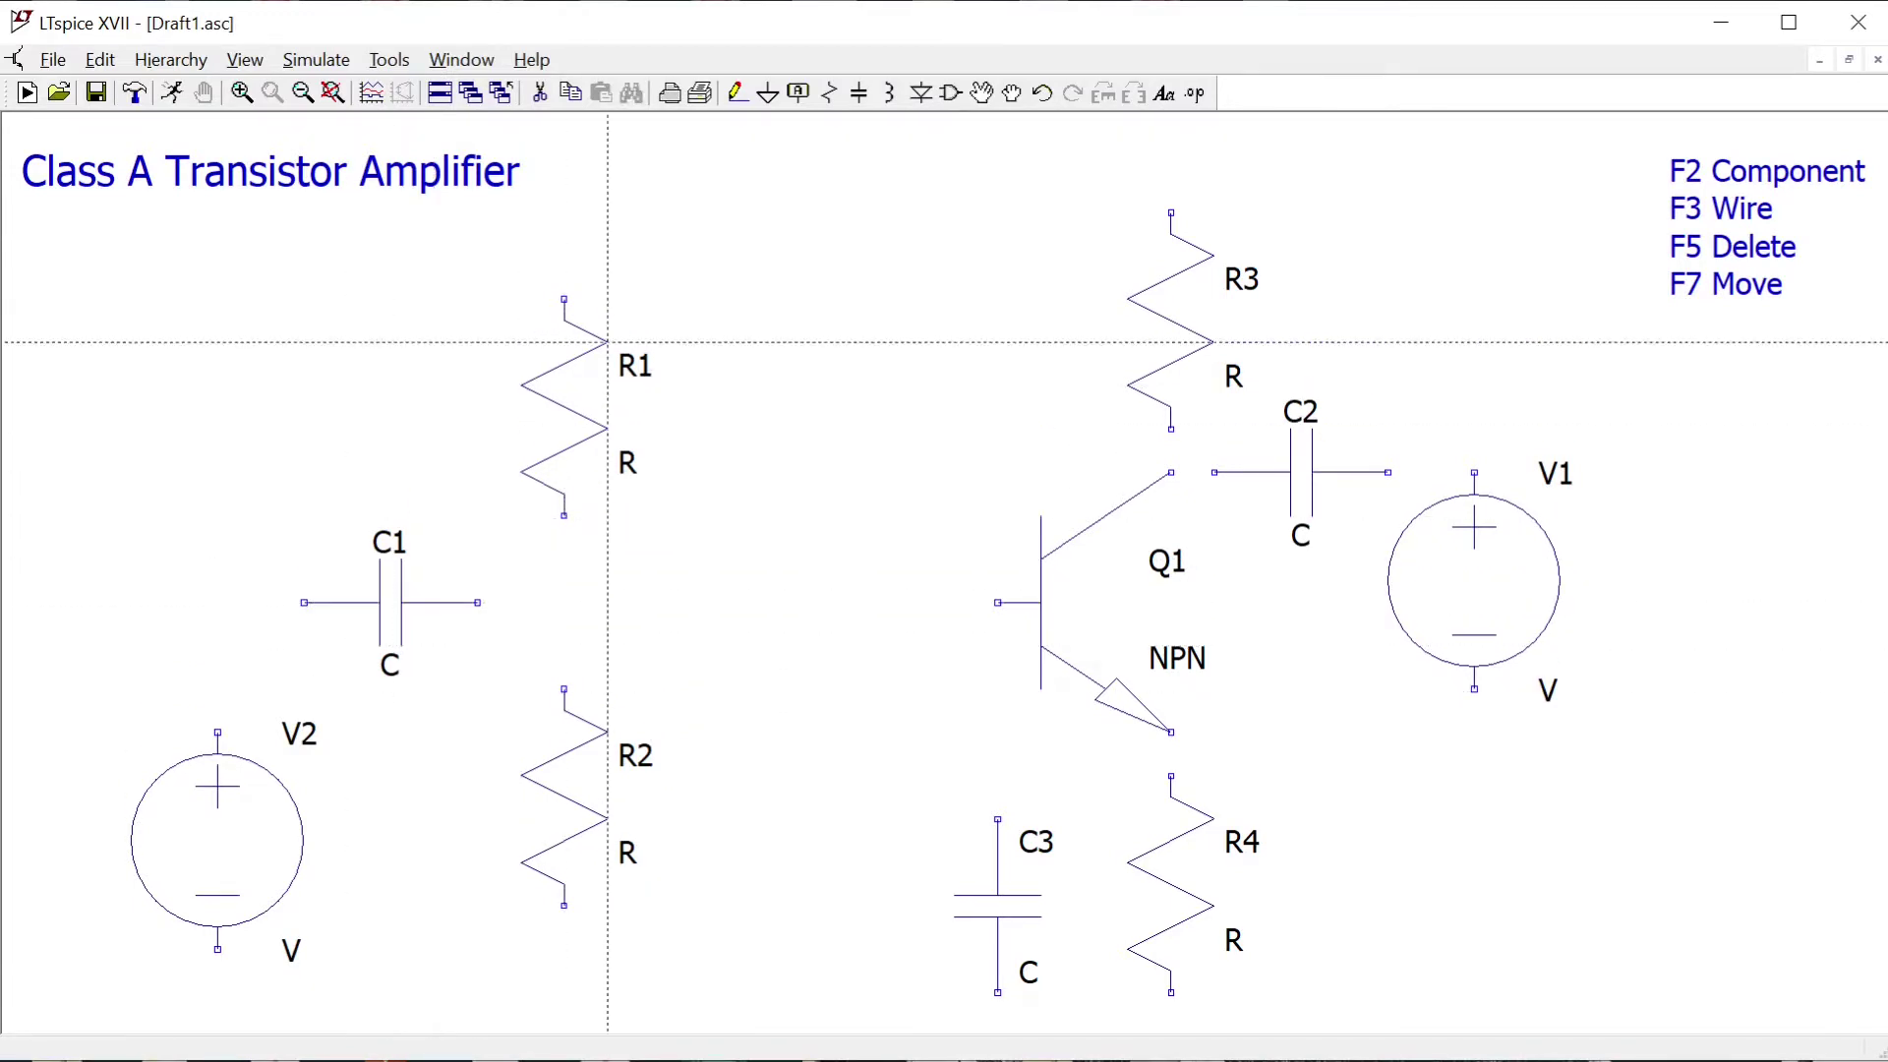
click(1171, 429)
click(1171, 473)
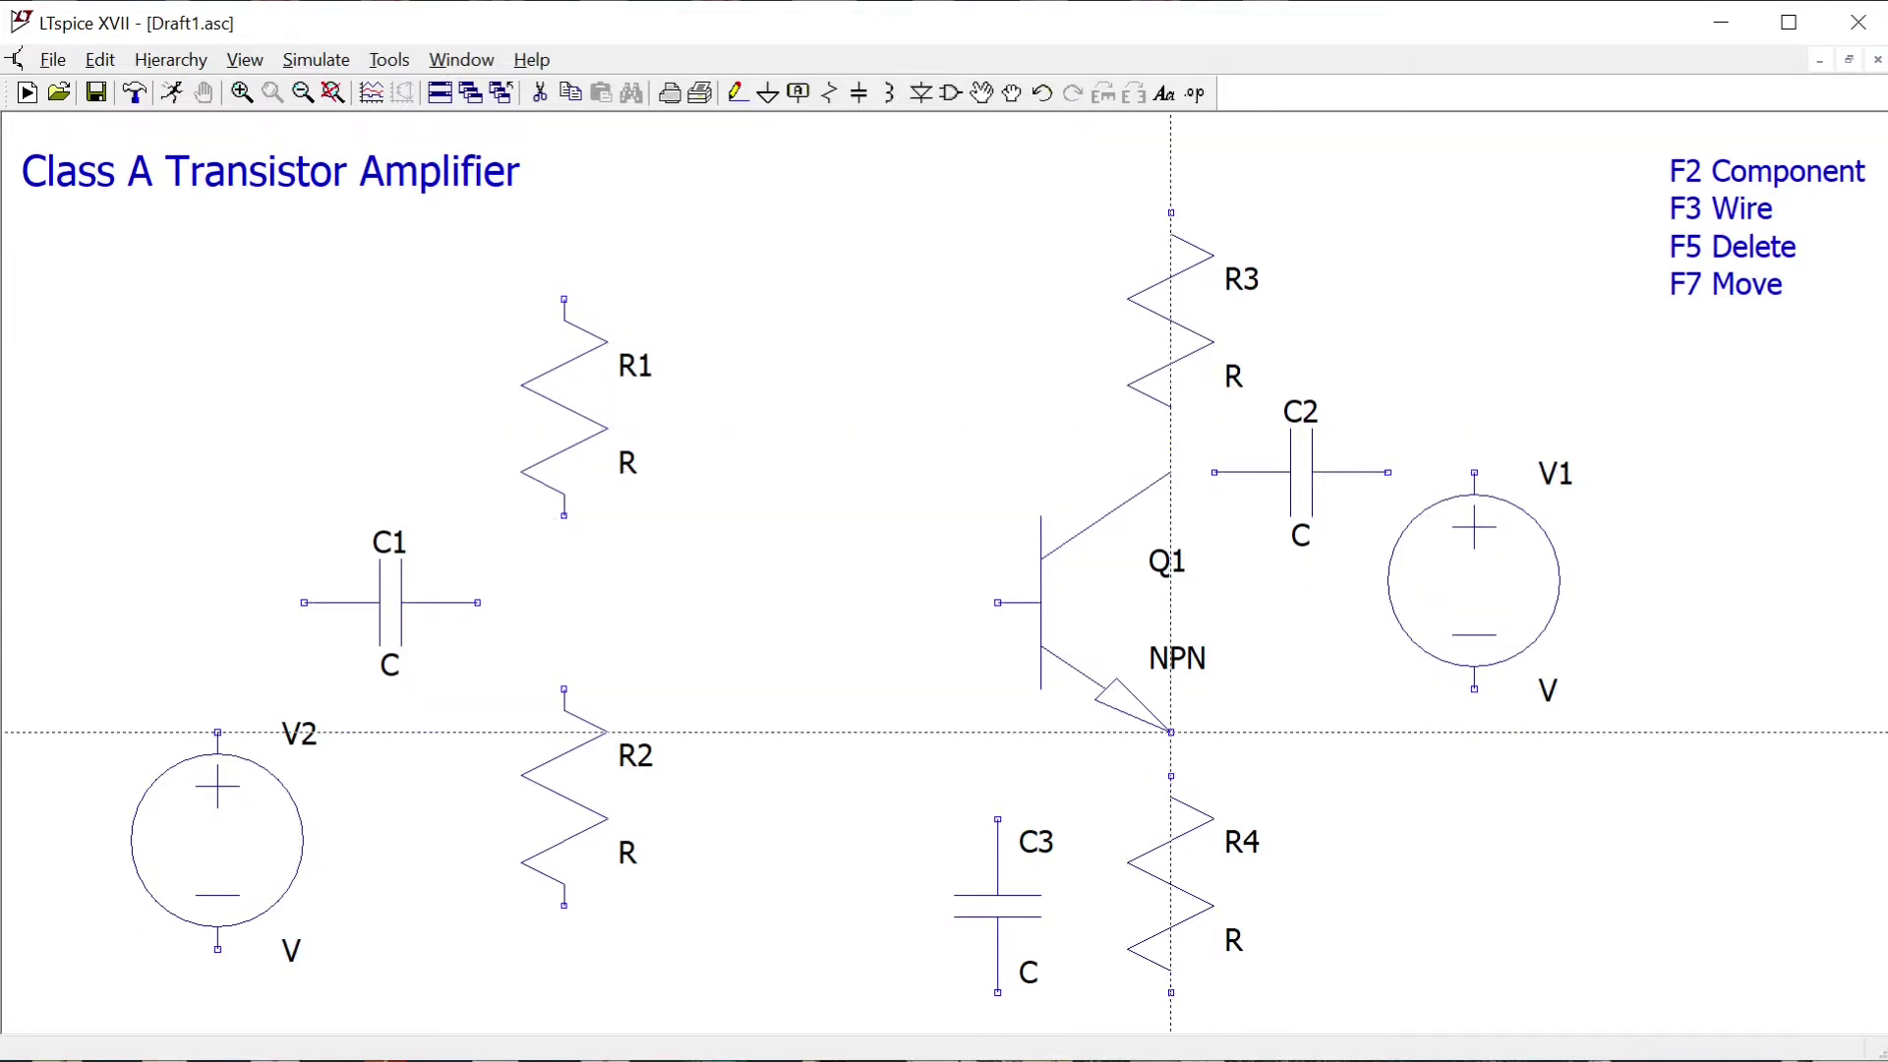
click(1171, 733)
click(1170, 776)
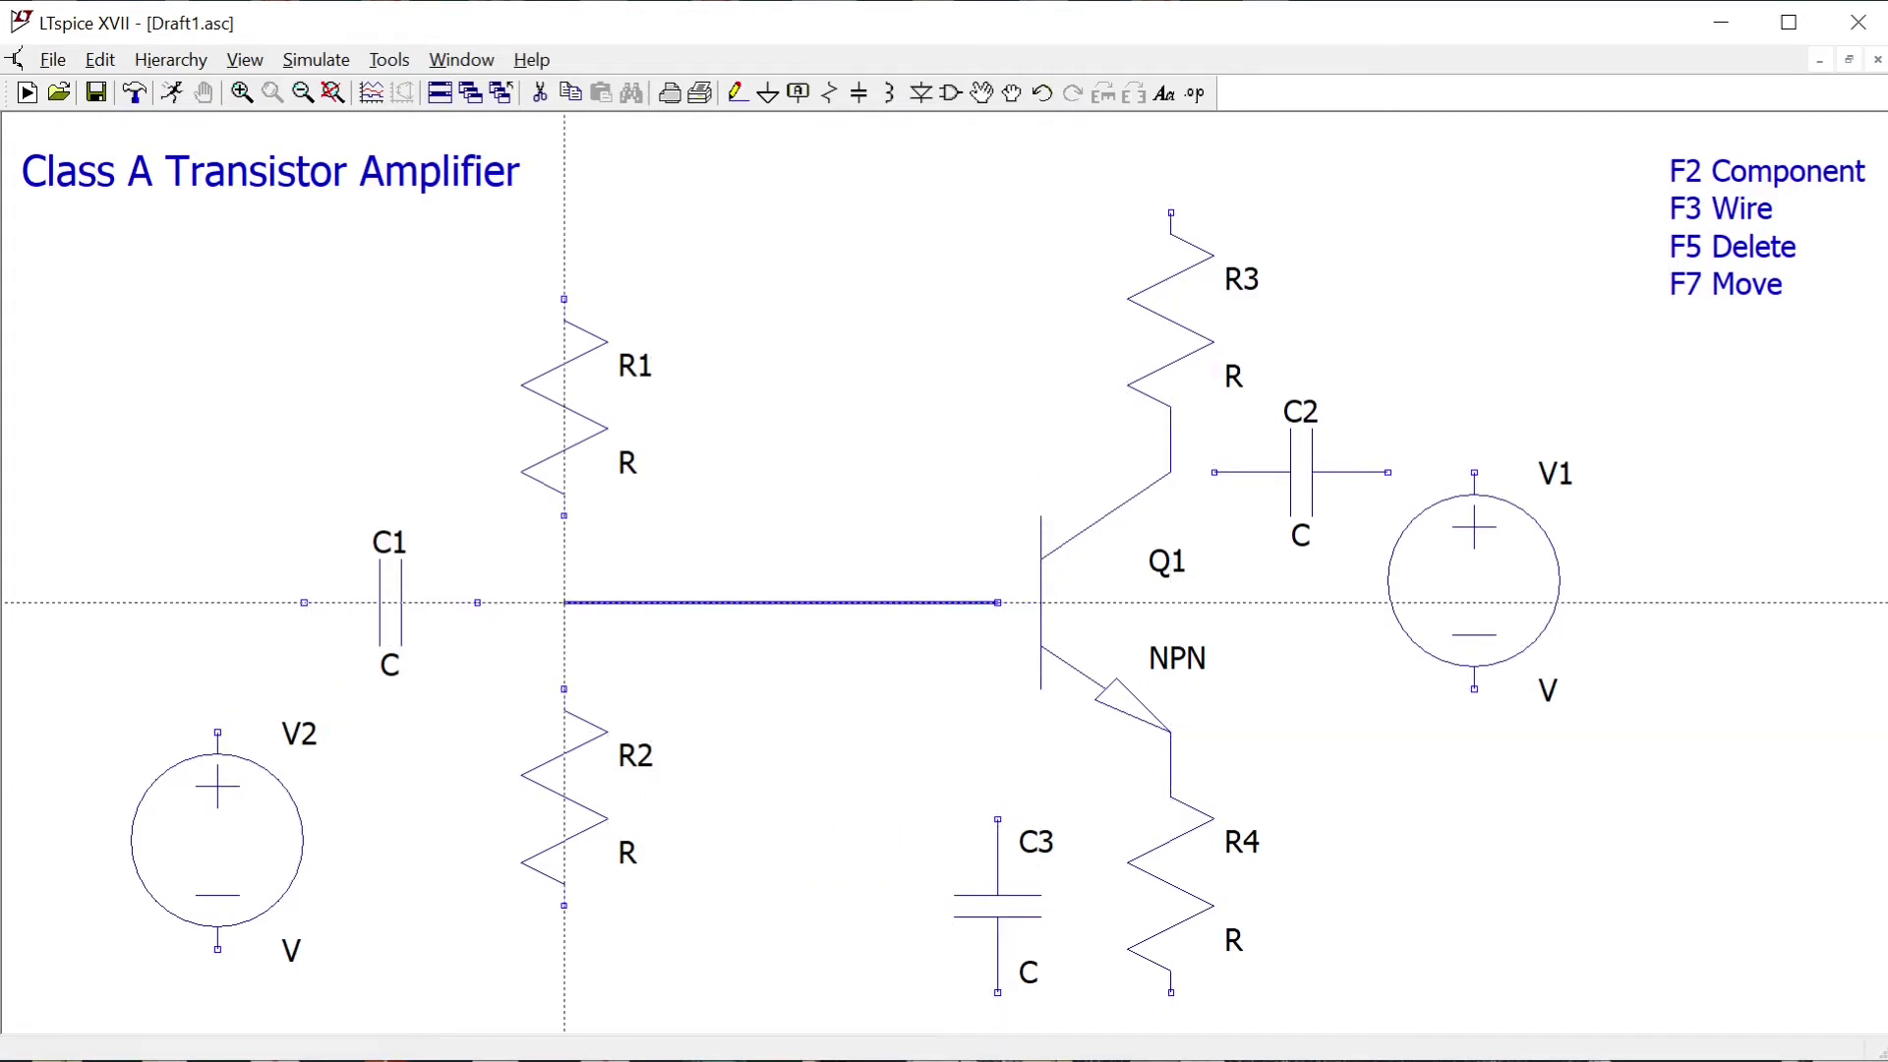
- Wire Q1's base to the right end of C1, and V2's positive terminal to C1's left end
right_click(478, 601)
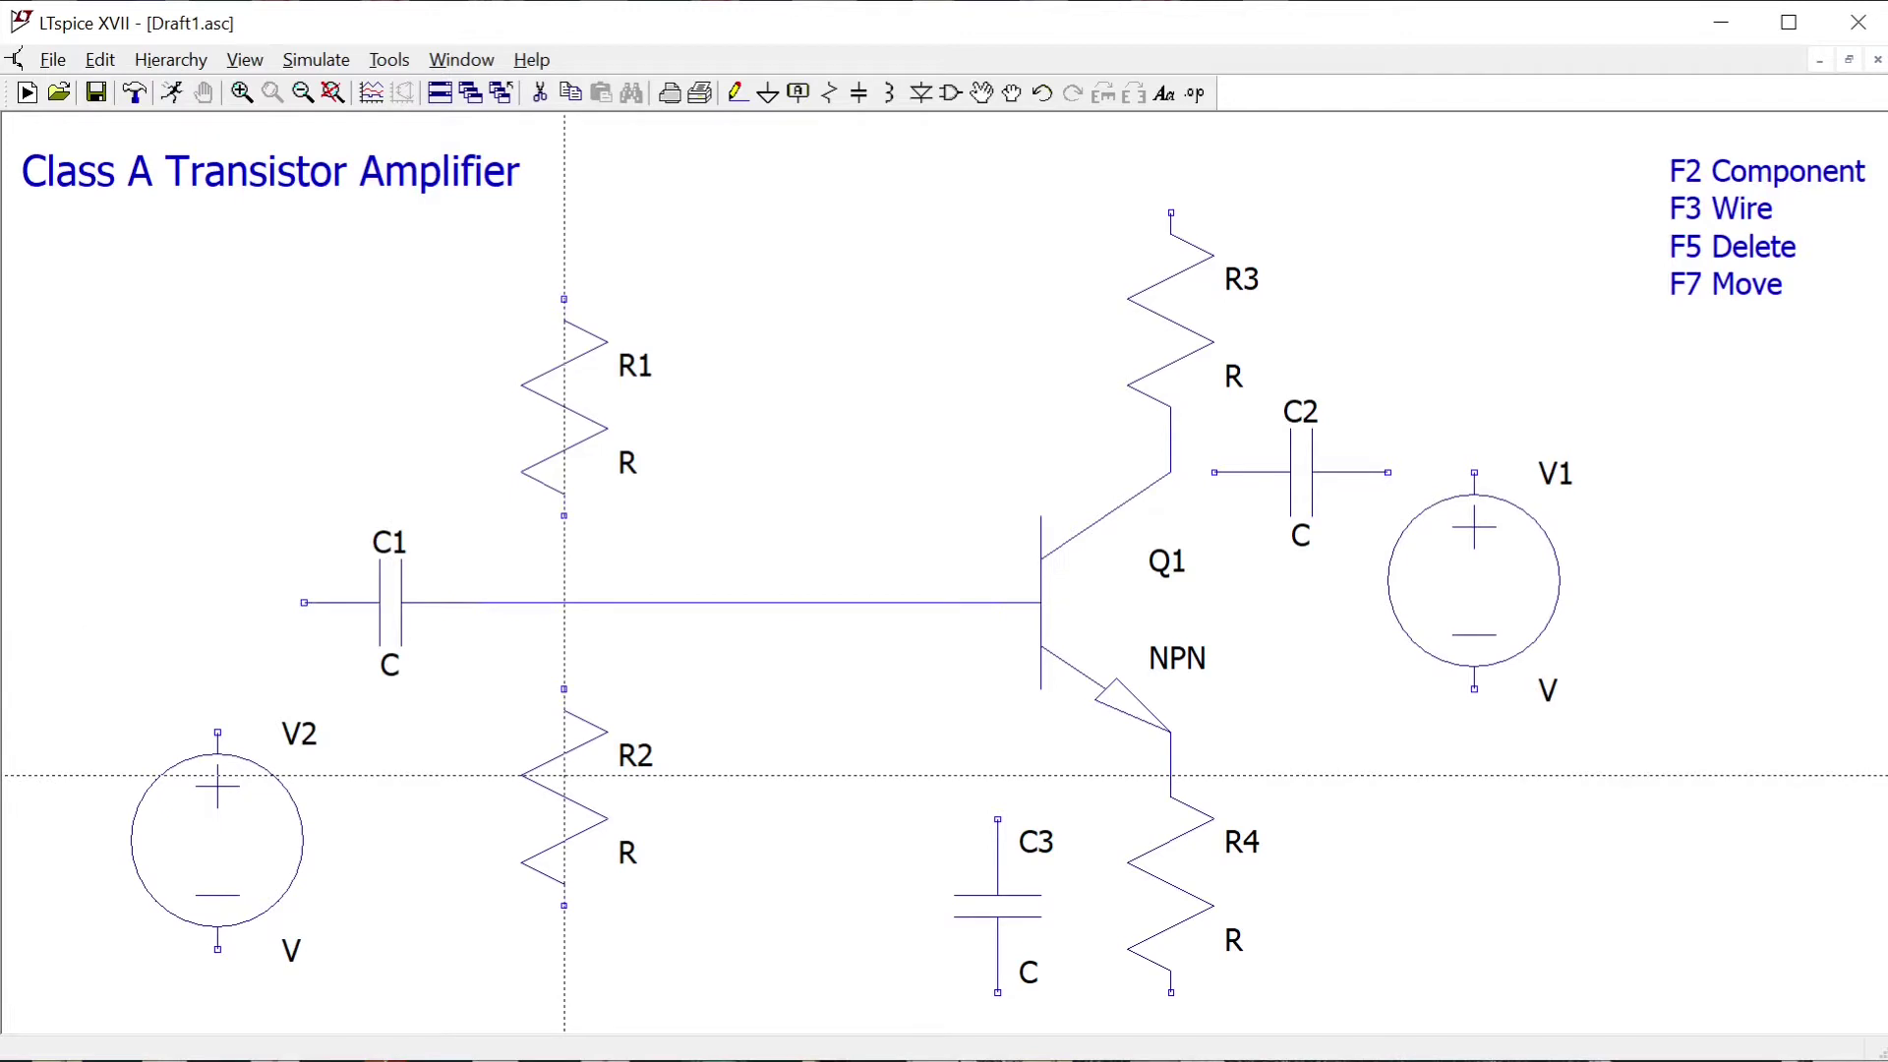
key(Escape)
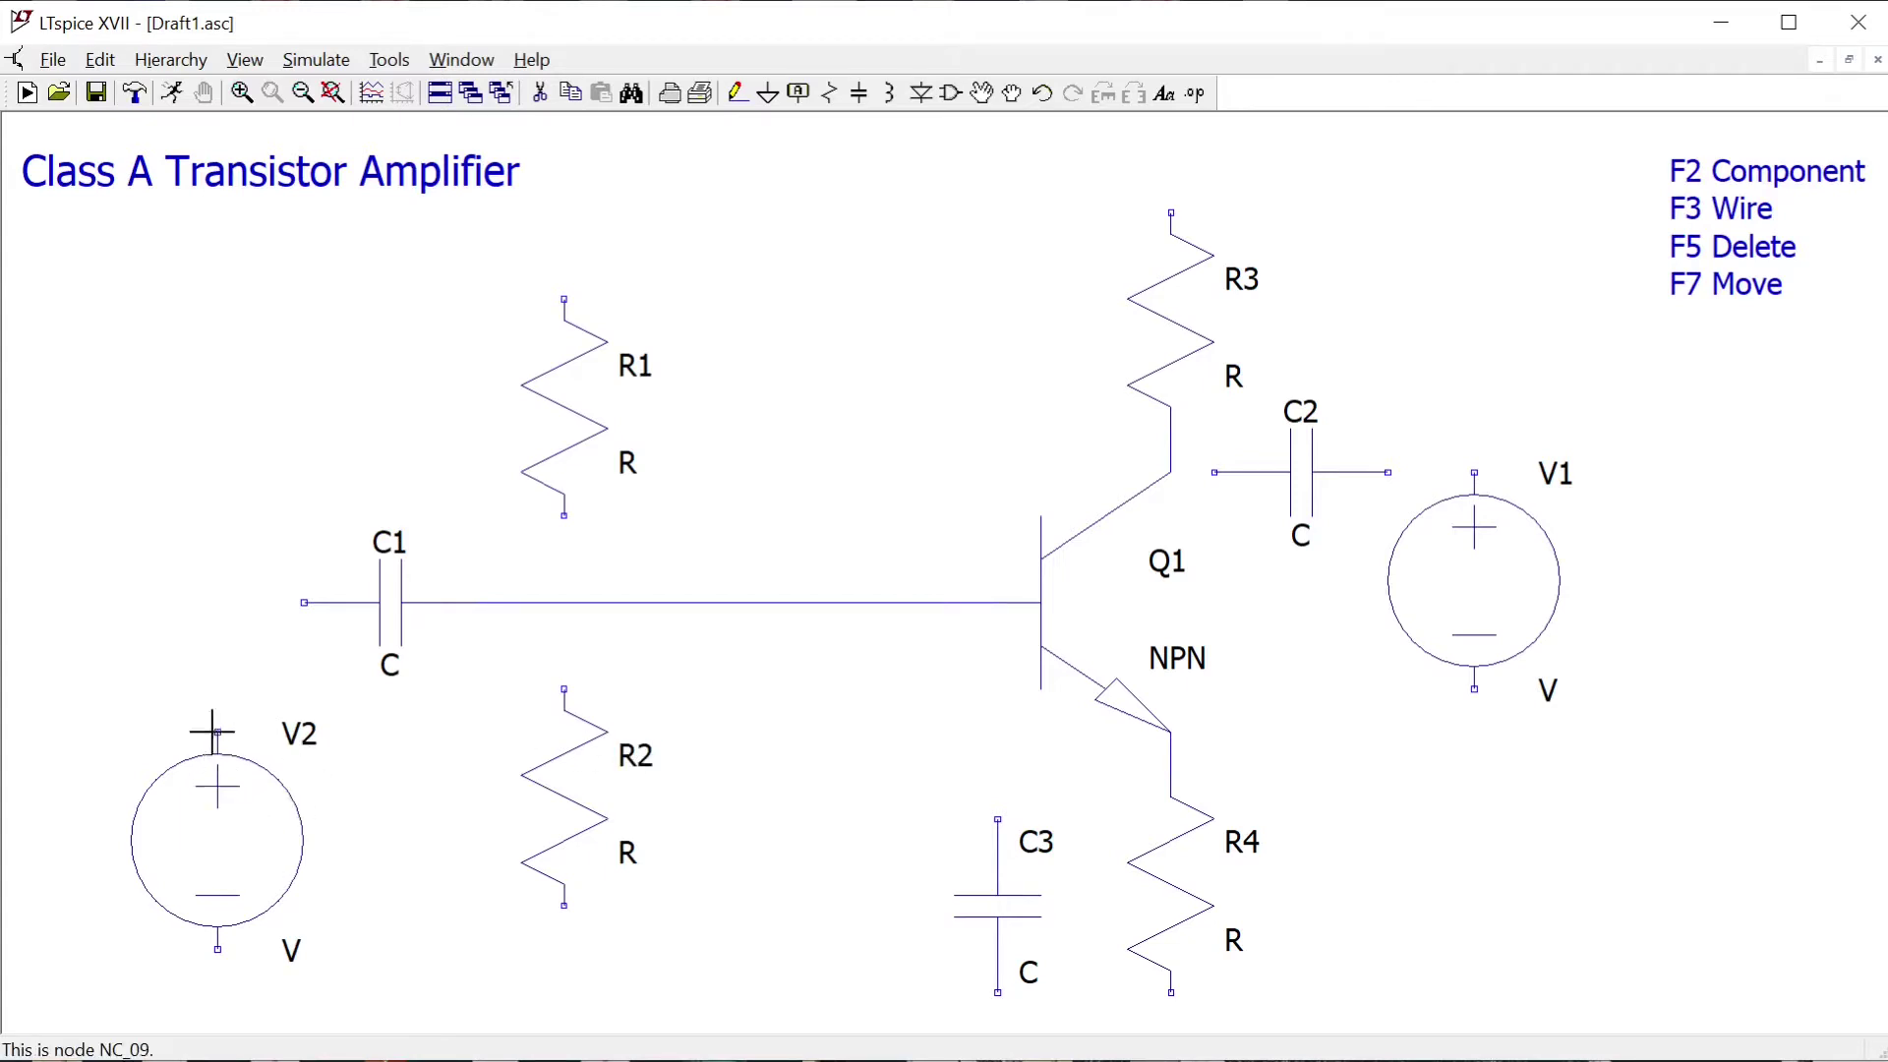
key(F3)
click(217, 732)
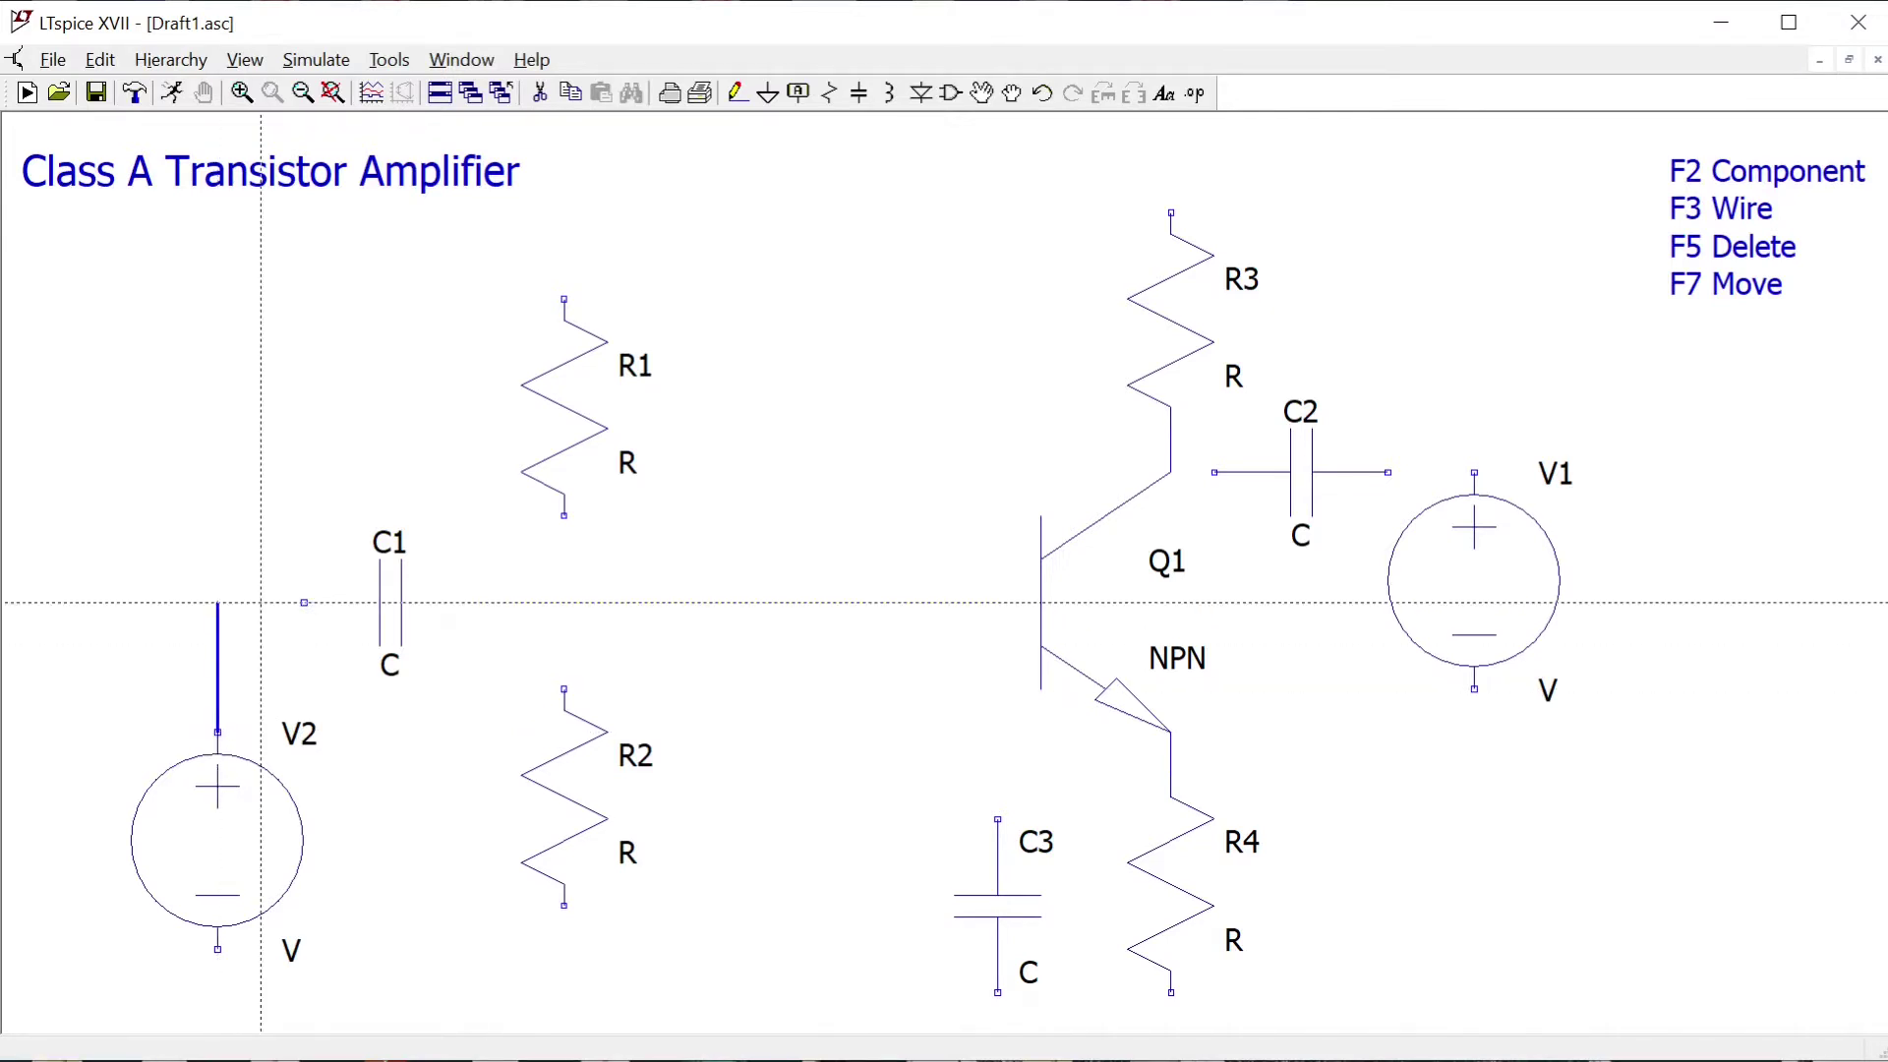
click(1040, 602)
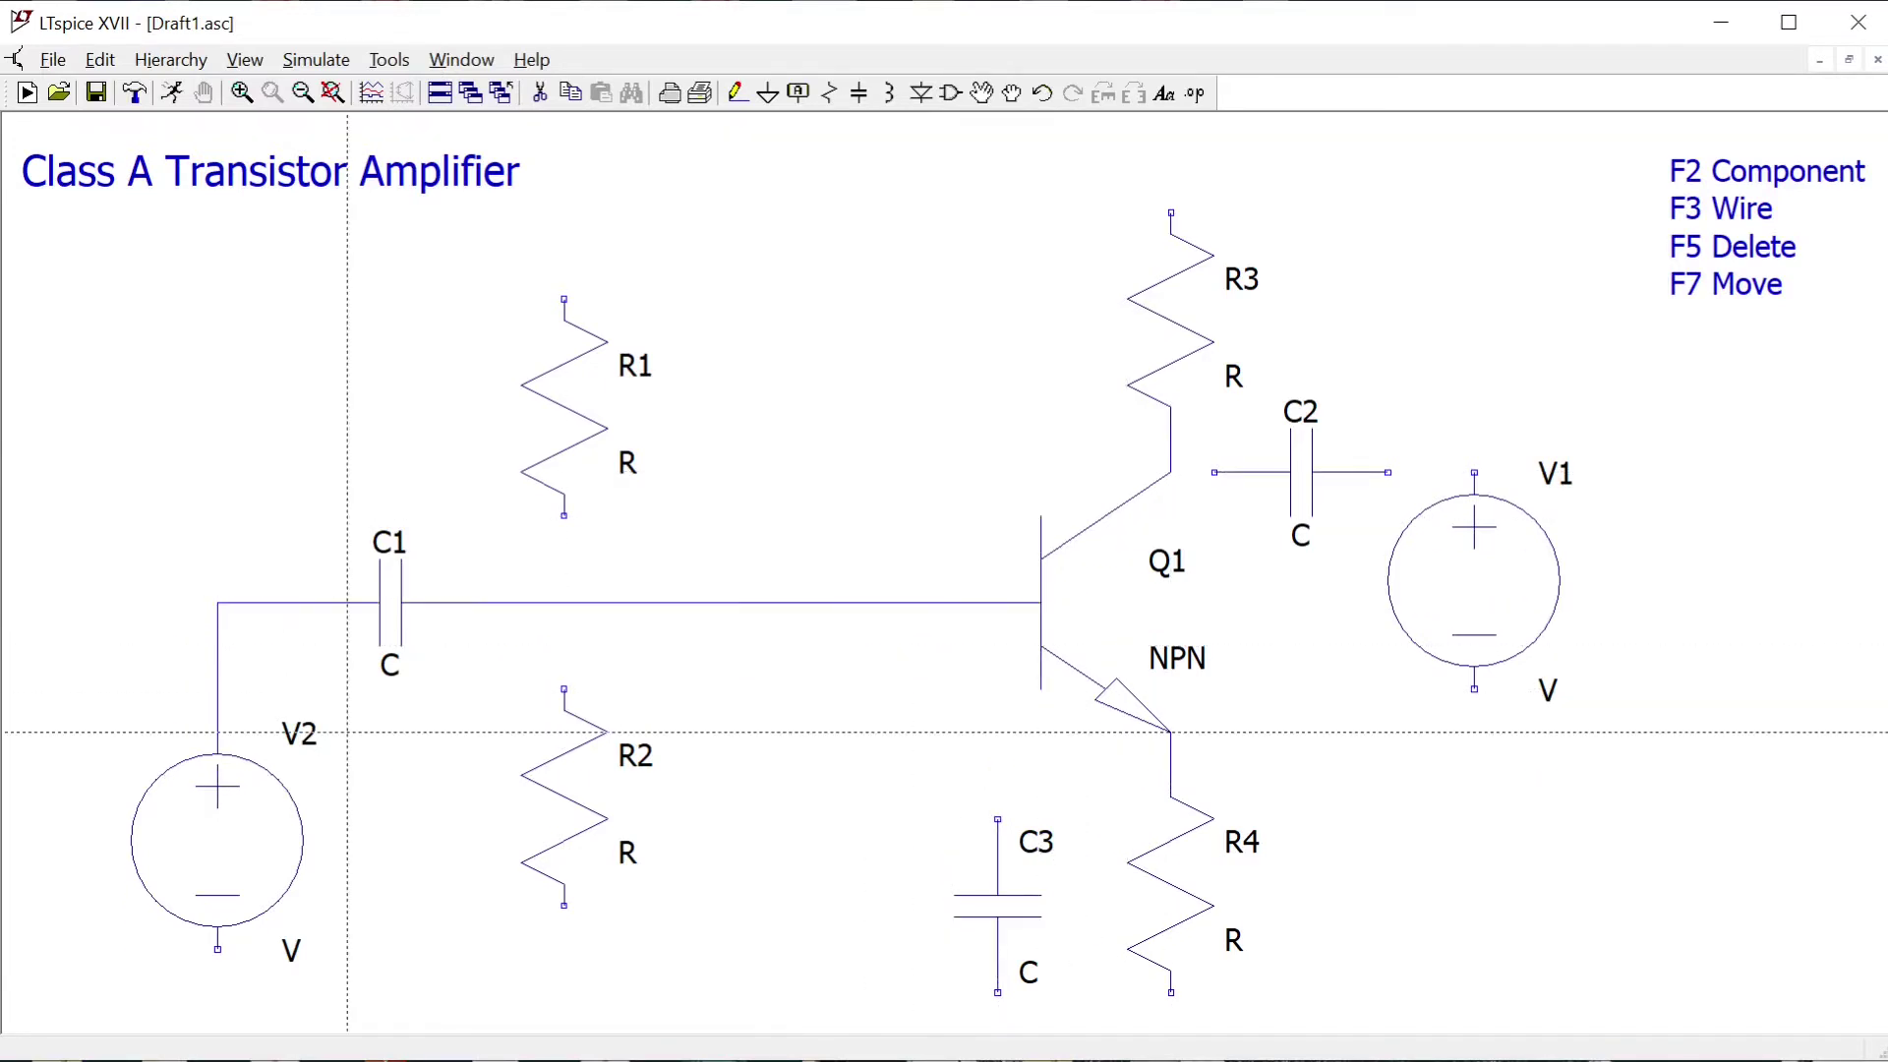
click(217, 752)
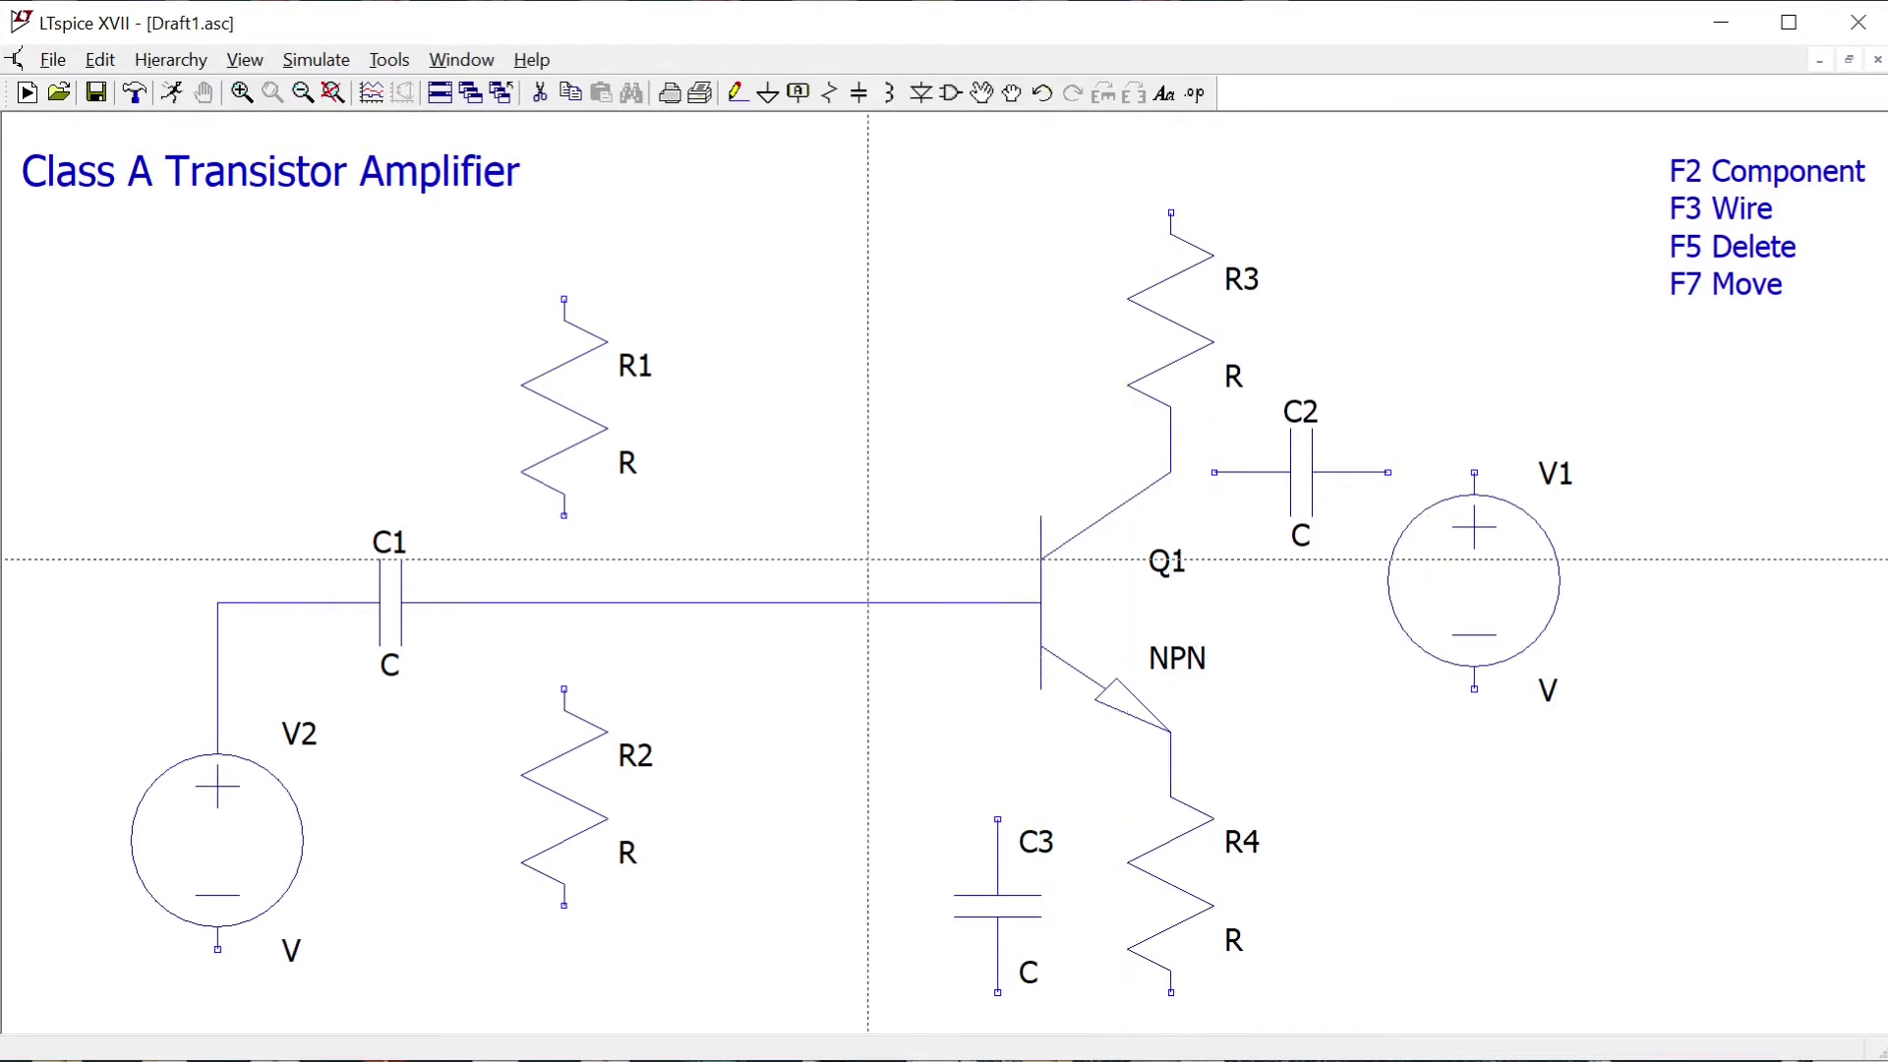
- Wire R1's lower end through the base line to R2's upper end, joining both resistors to the base node
click(564, 515)
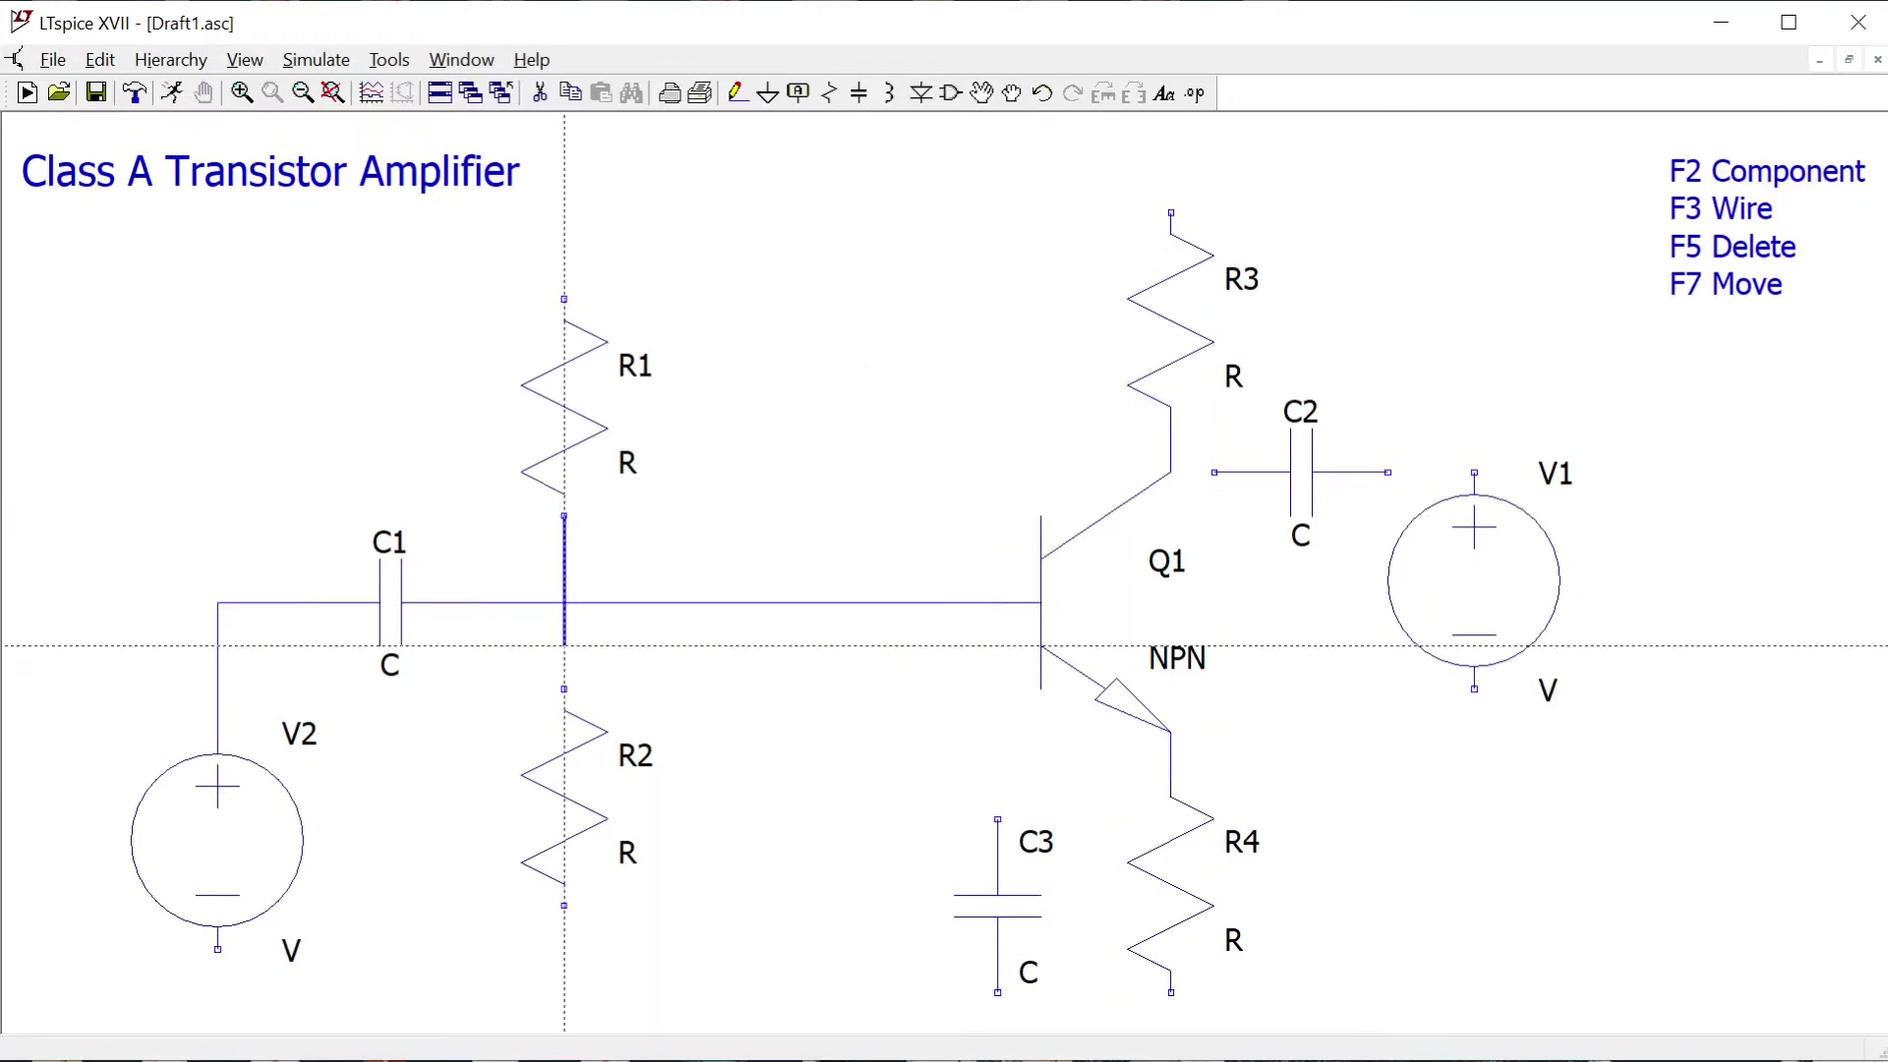
click(564, 602)
click(564, 689)
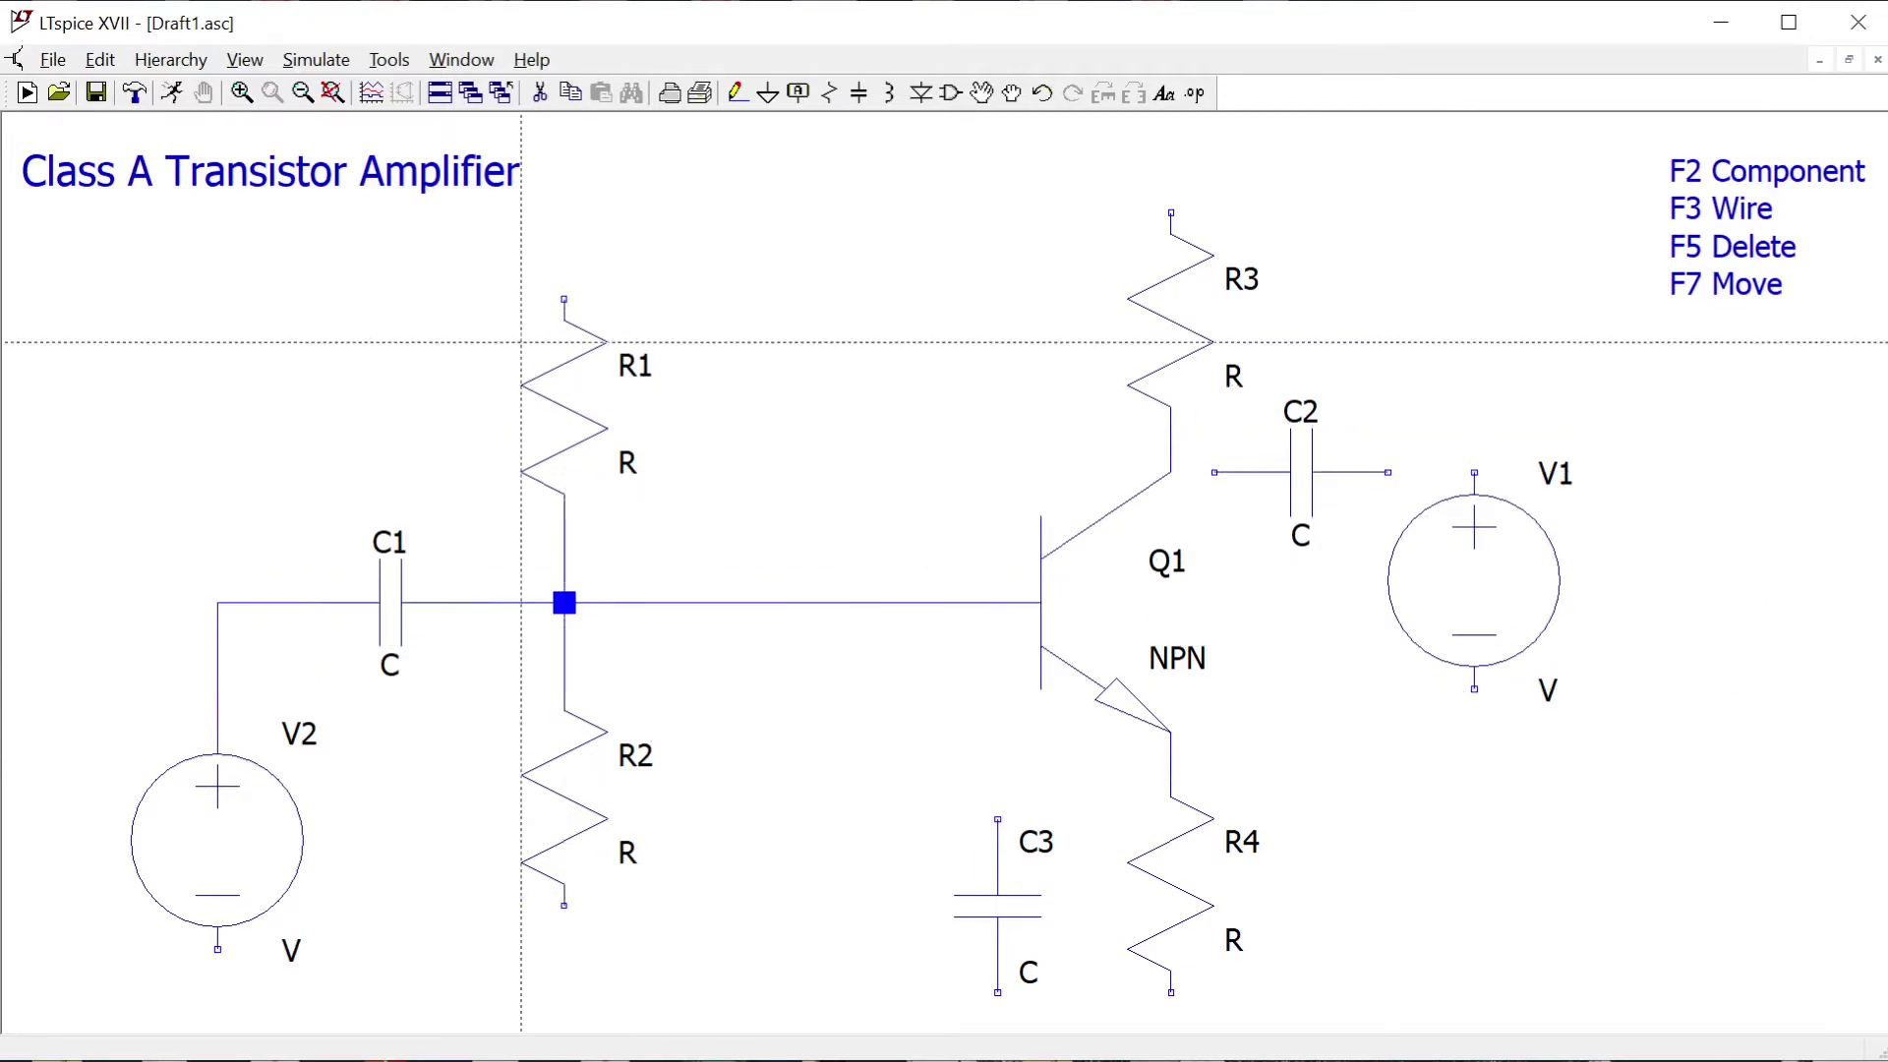
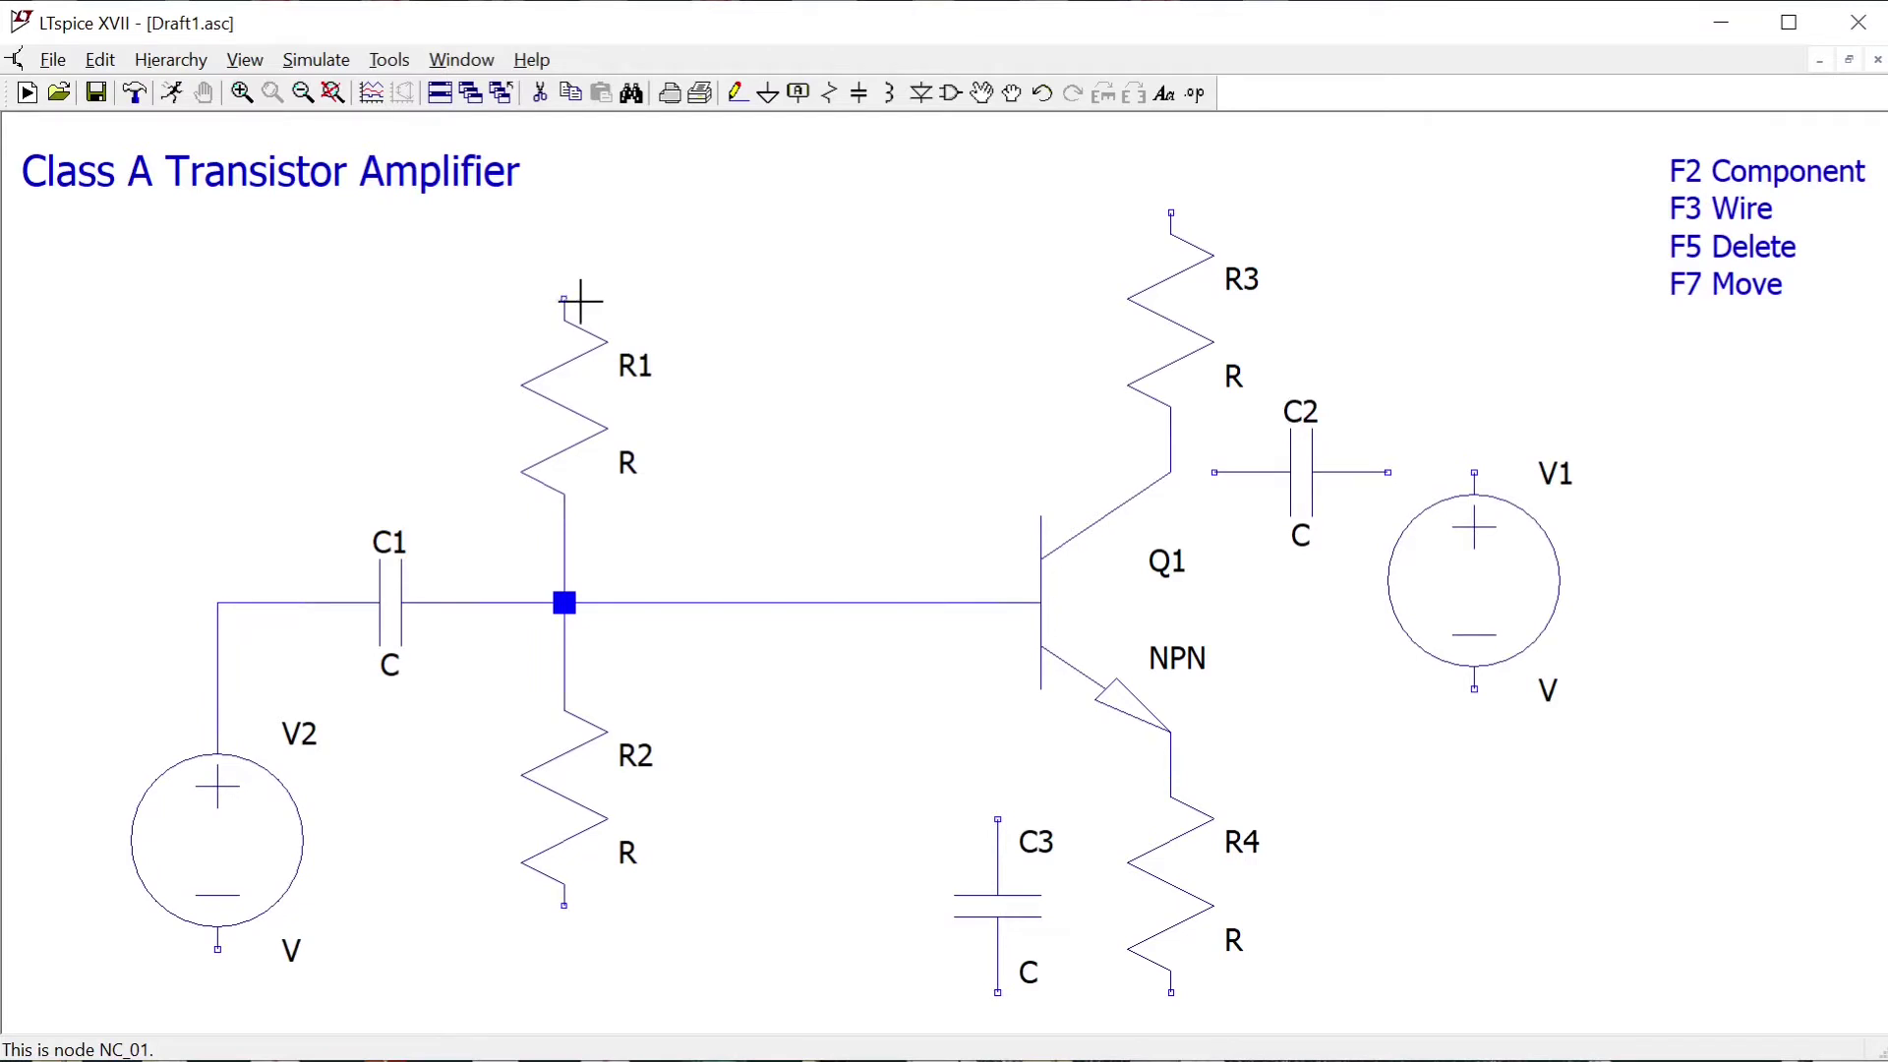
- Wire R1's upper end across to R3's upper end and on to V1's positive terminal, forming the supply rail
key(F3)
click(563, 298)
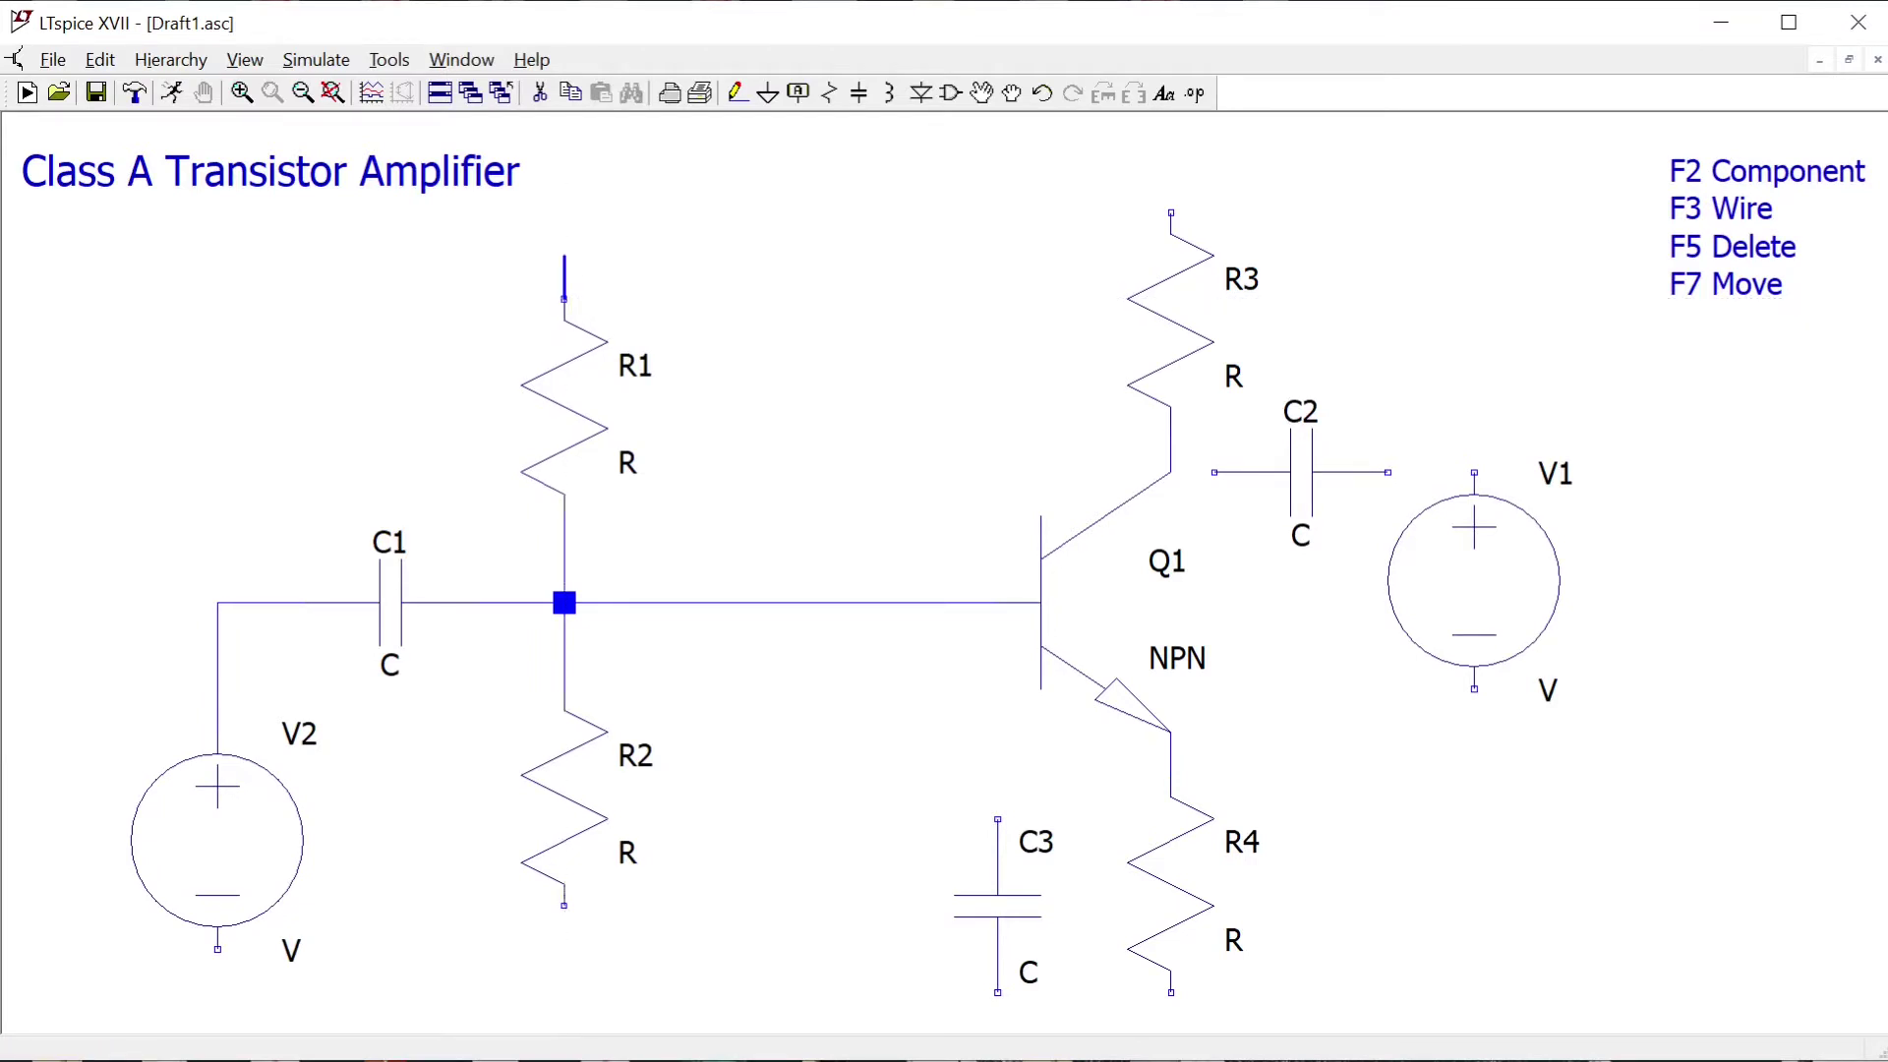
click(564, 213)
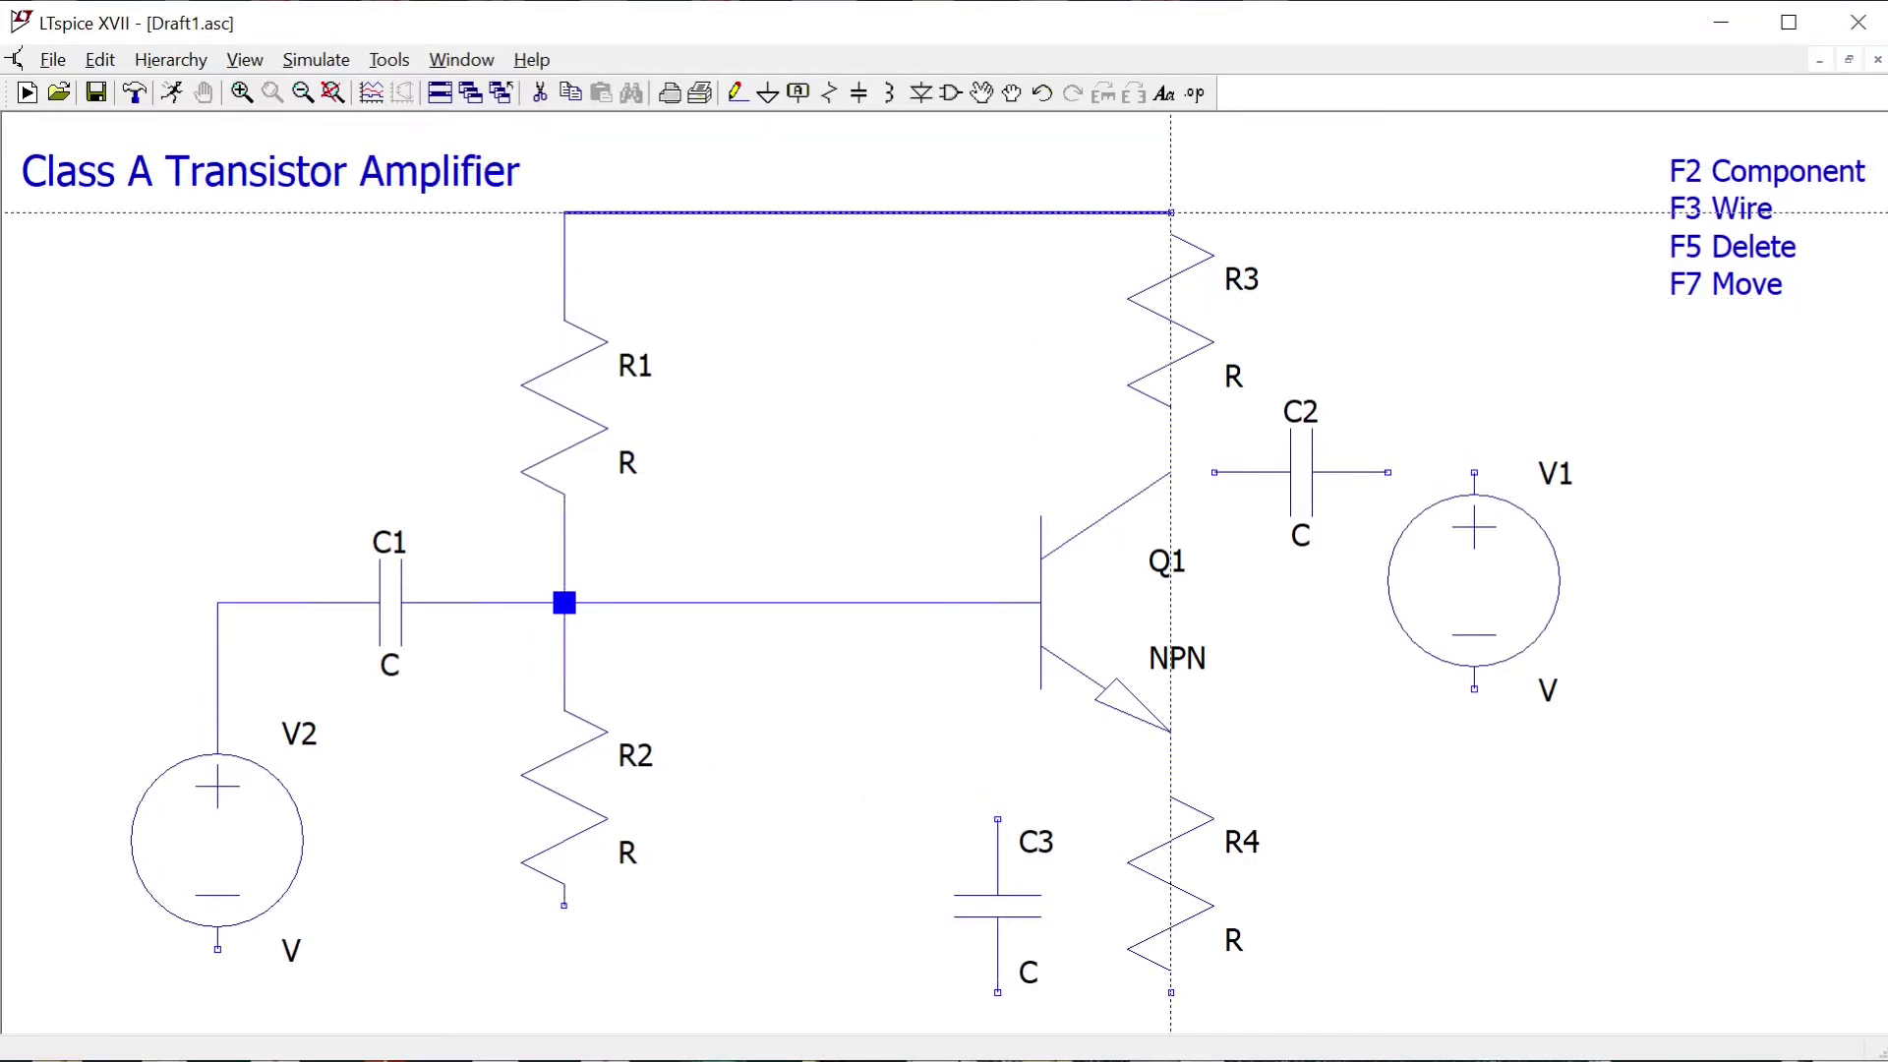
click(1170, 212)
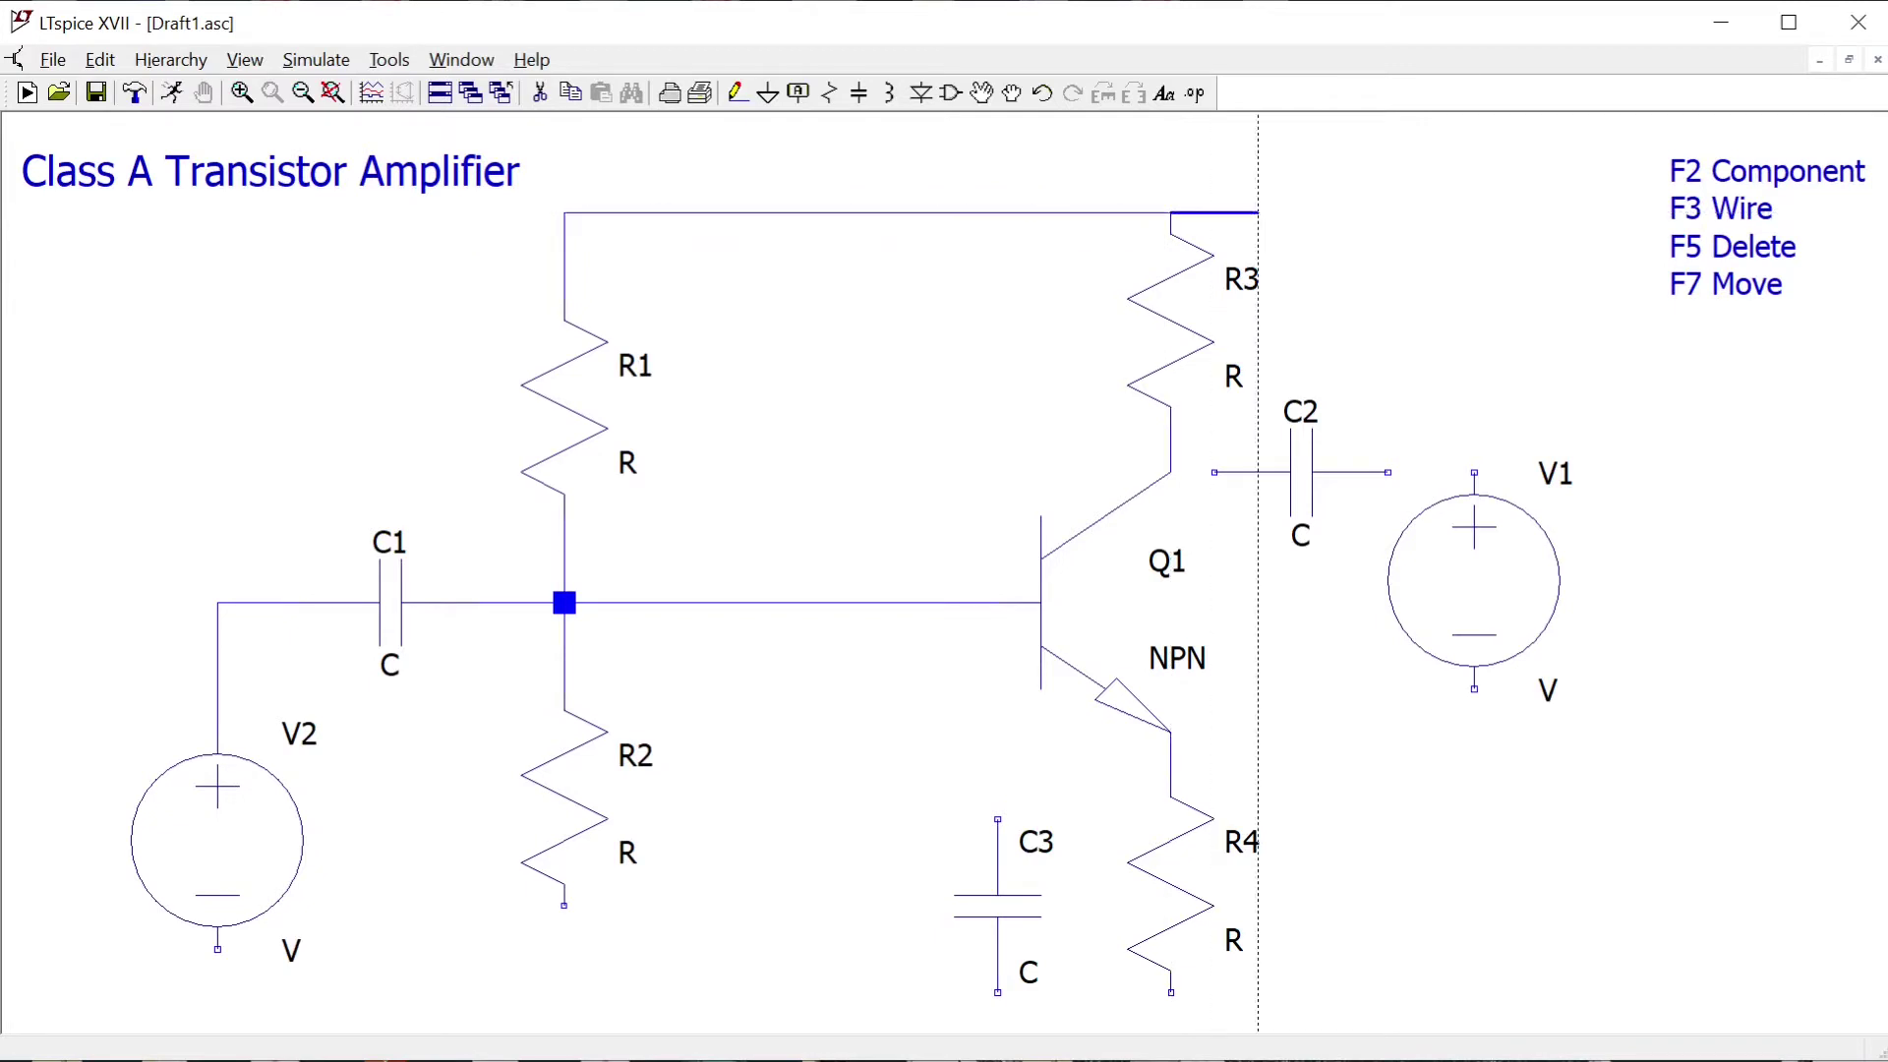
click(1474, 254)
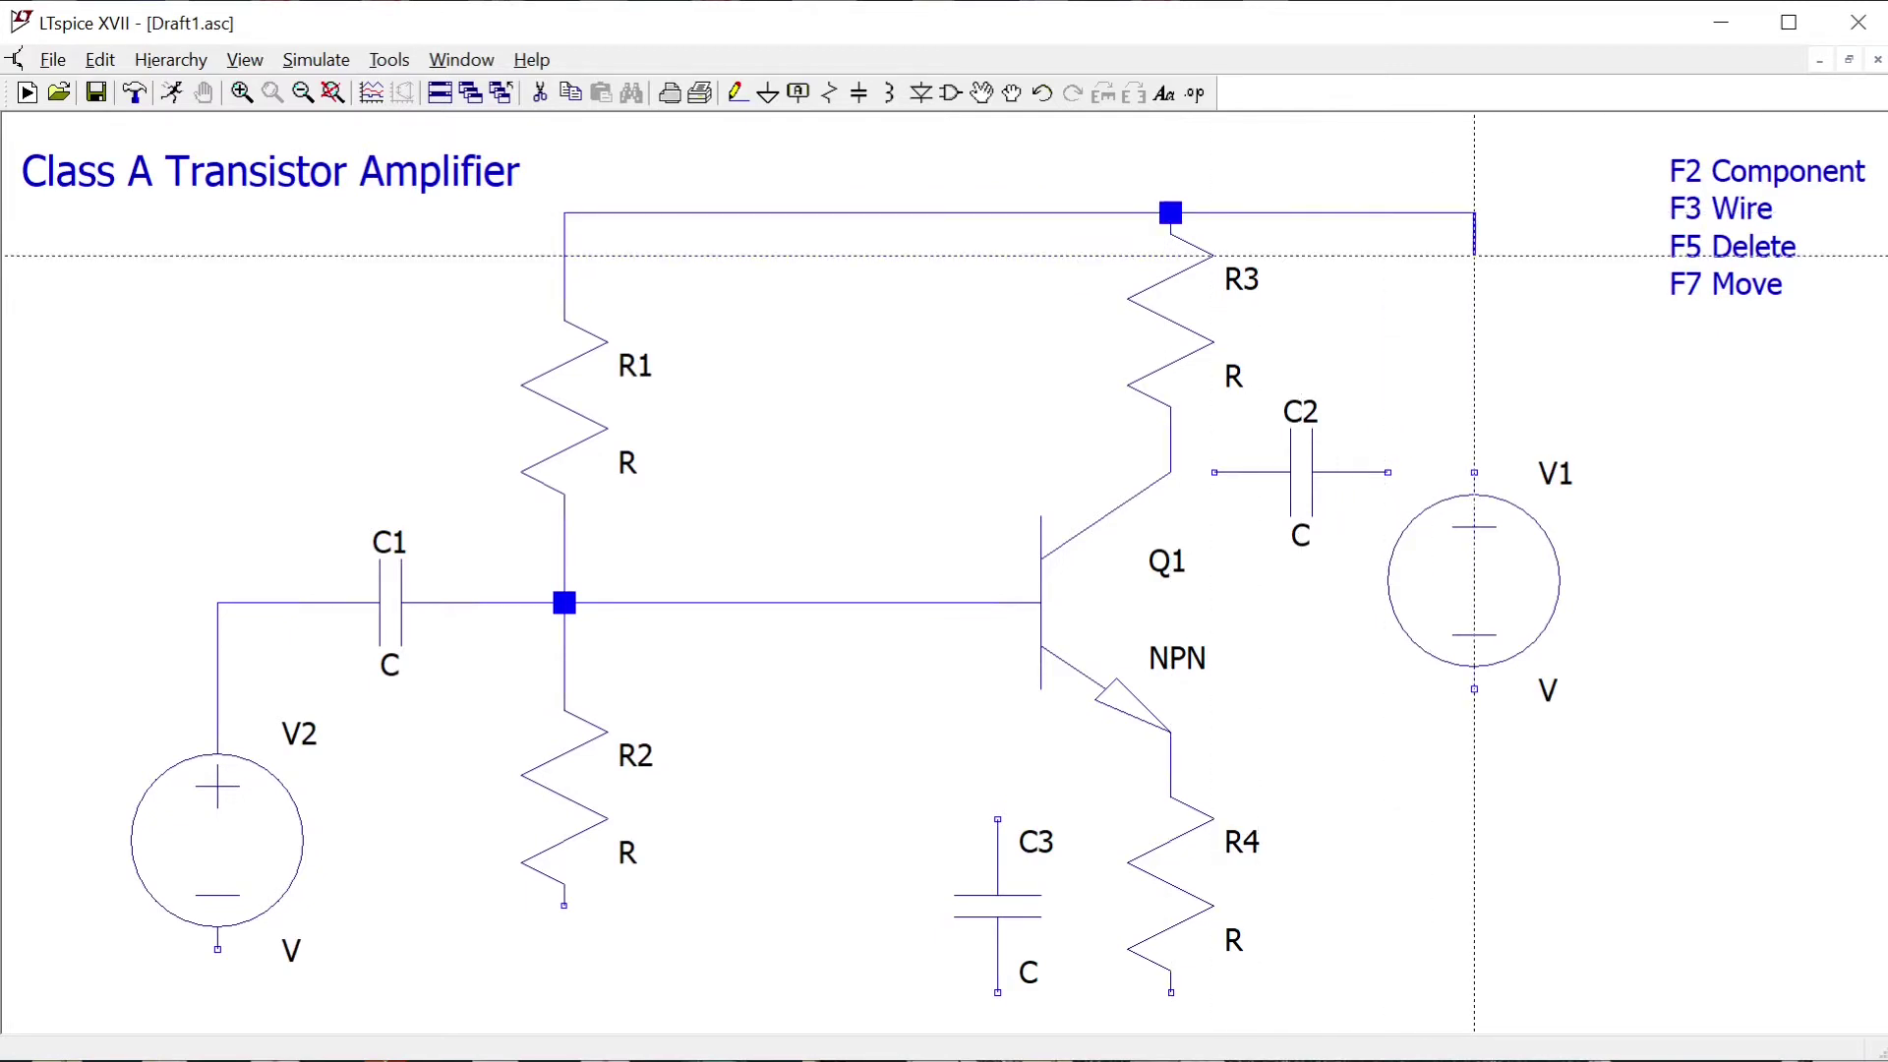
click(1473, 472)
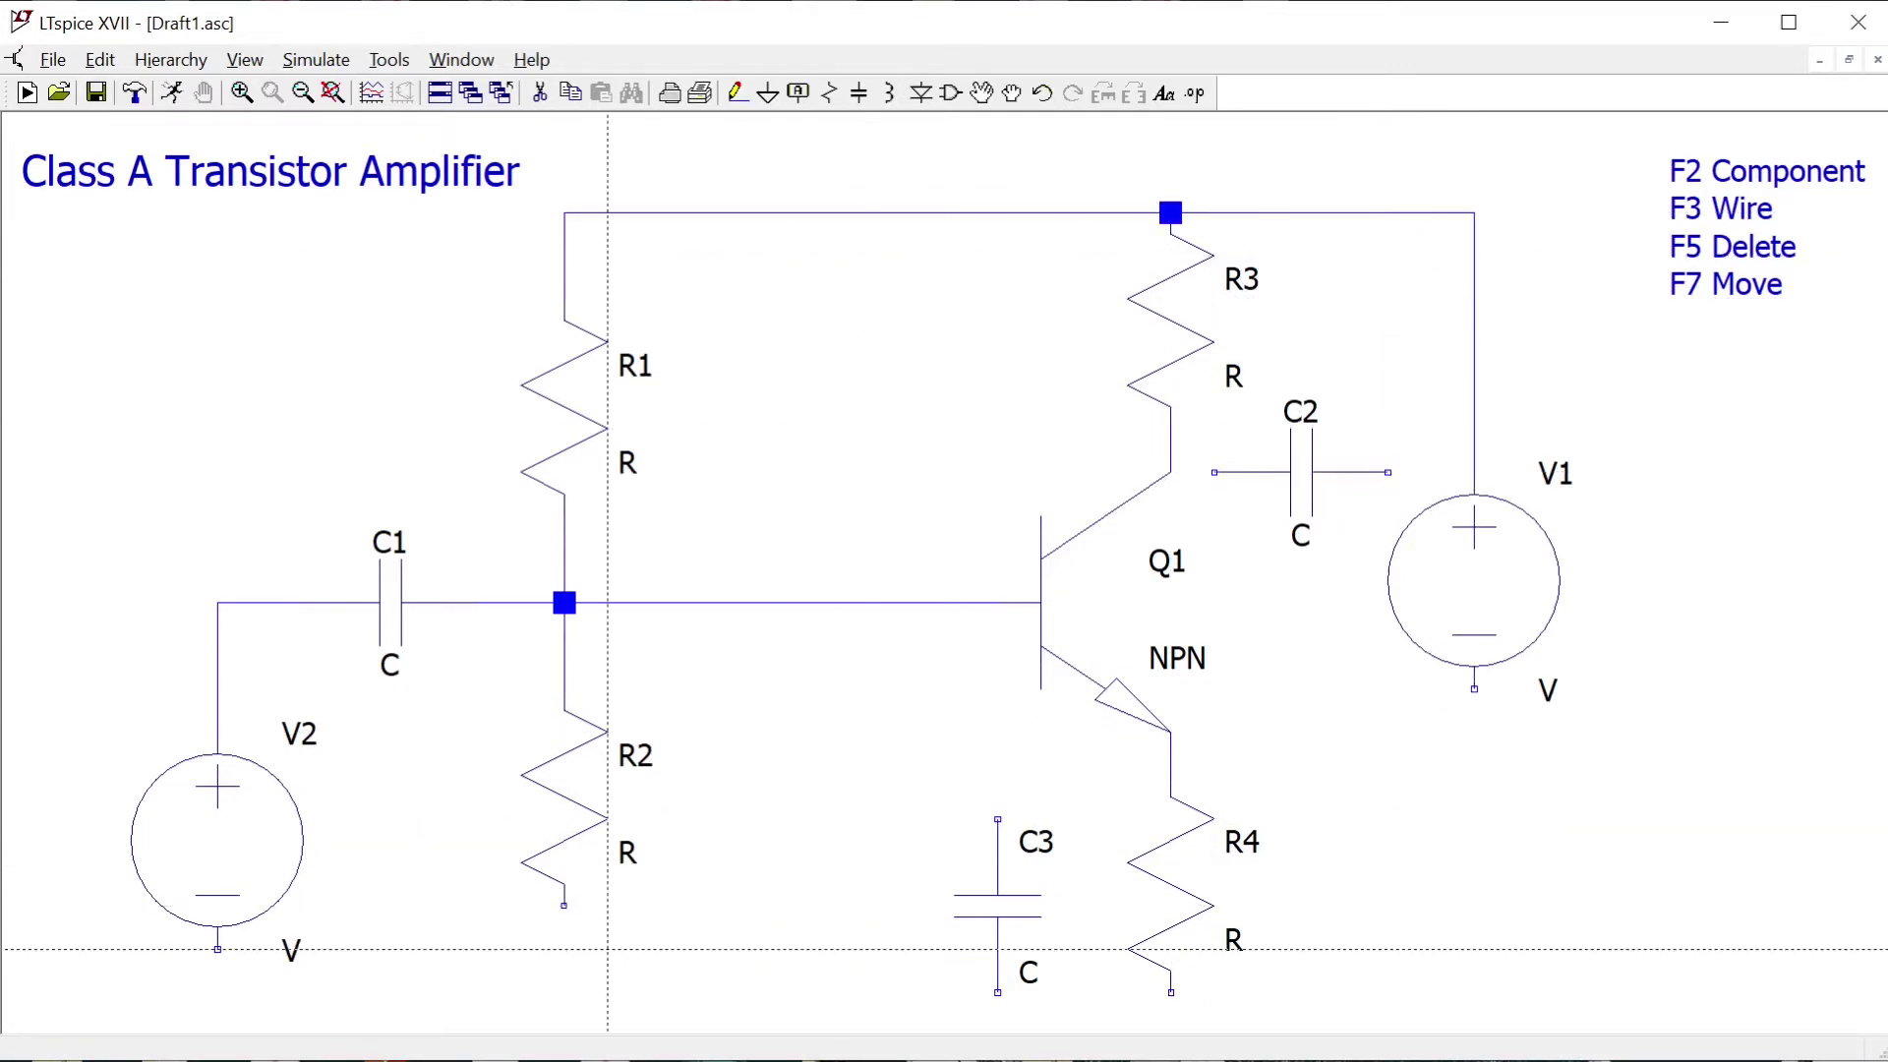
- Wire the lower ends of R2 and R4 to V1's negative terminal along a common bottom rail
click(564, 905)
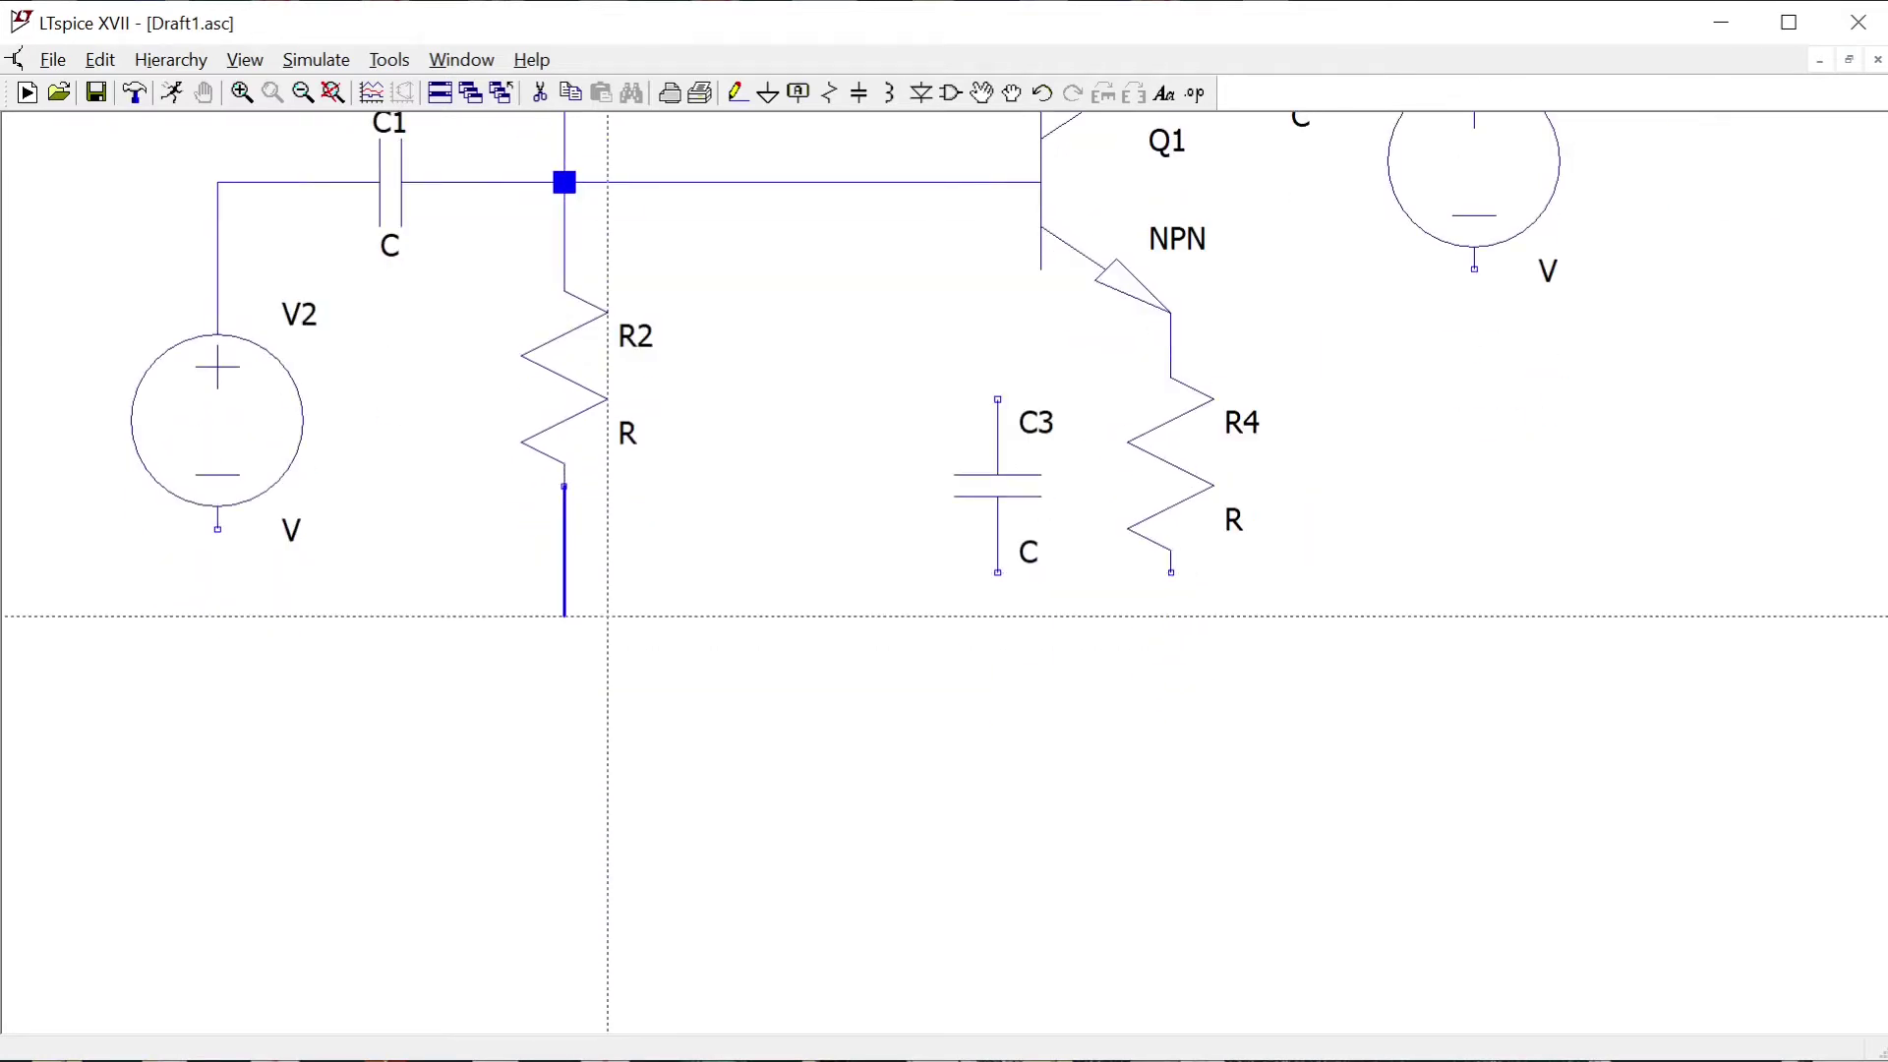
click(565, 702)
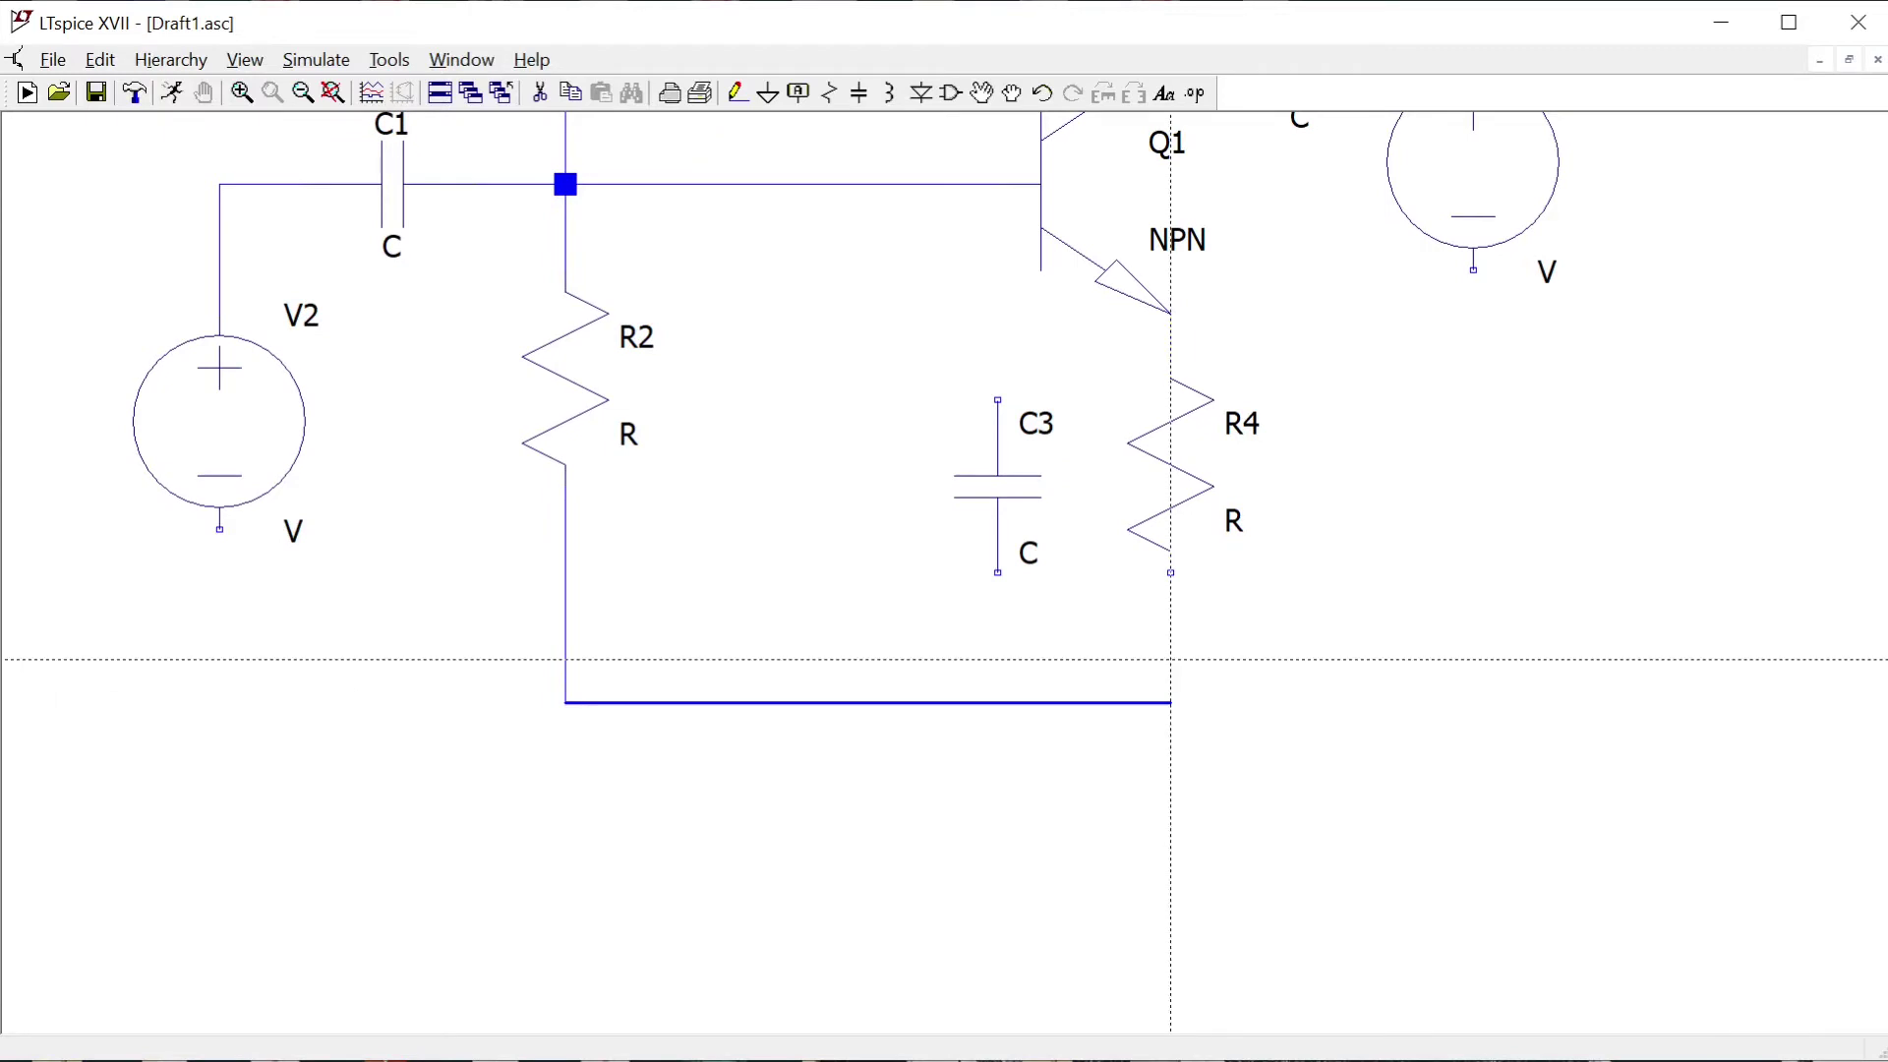
click(1171, 573)
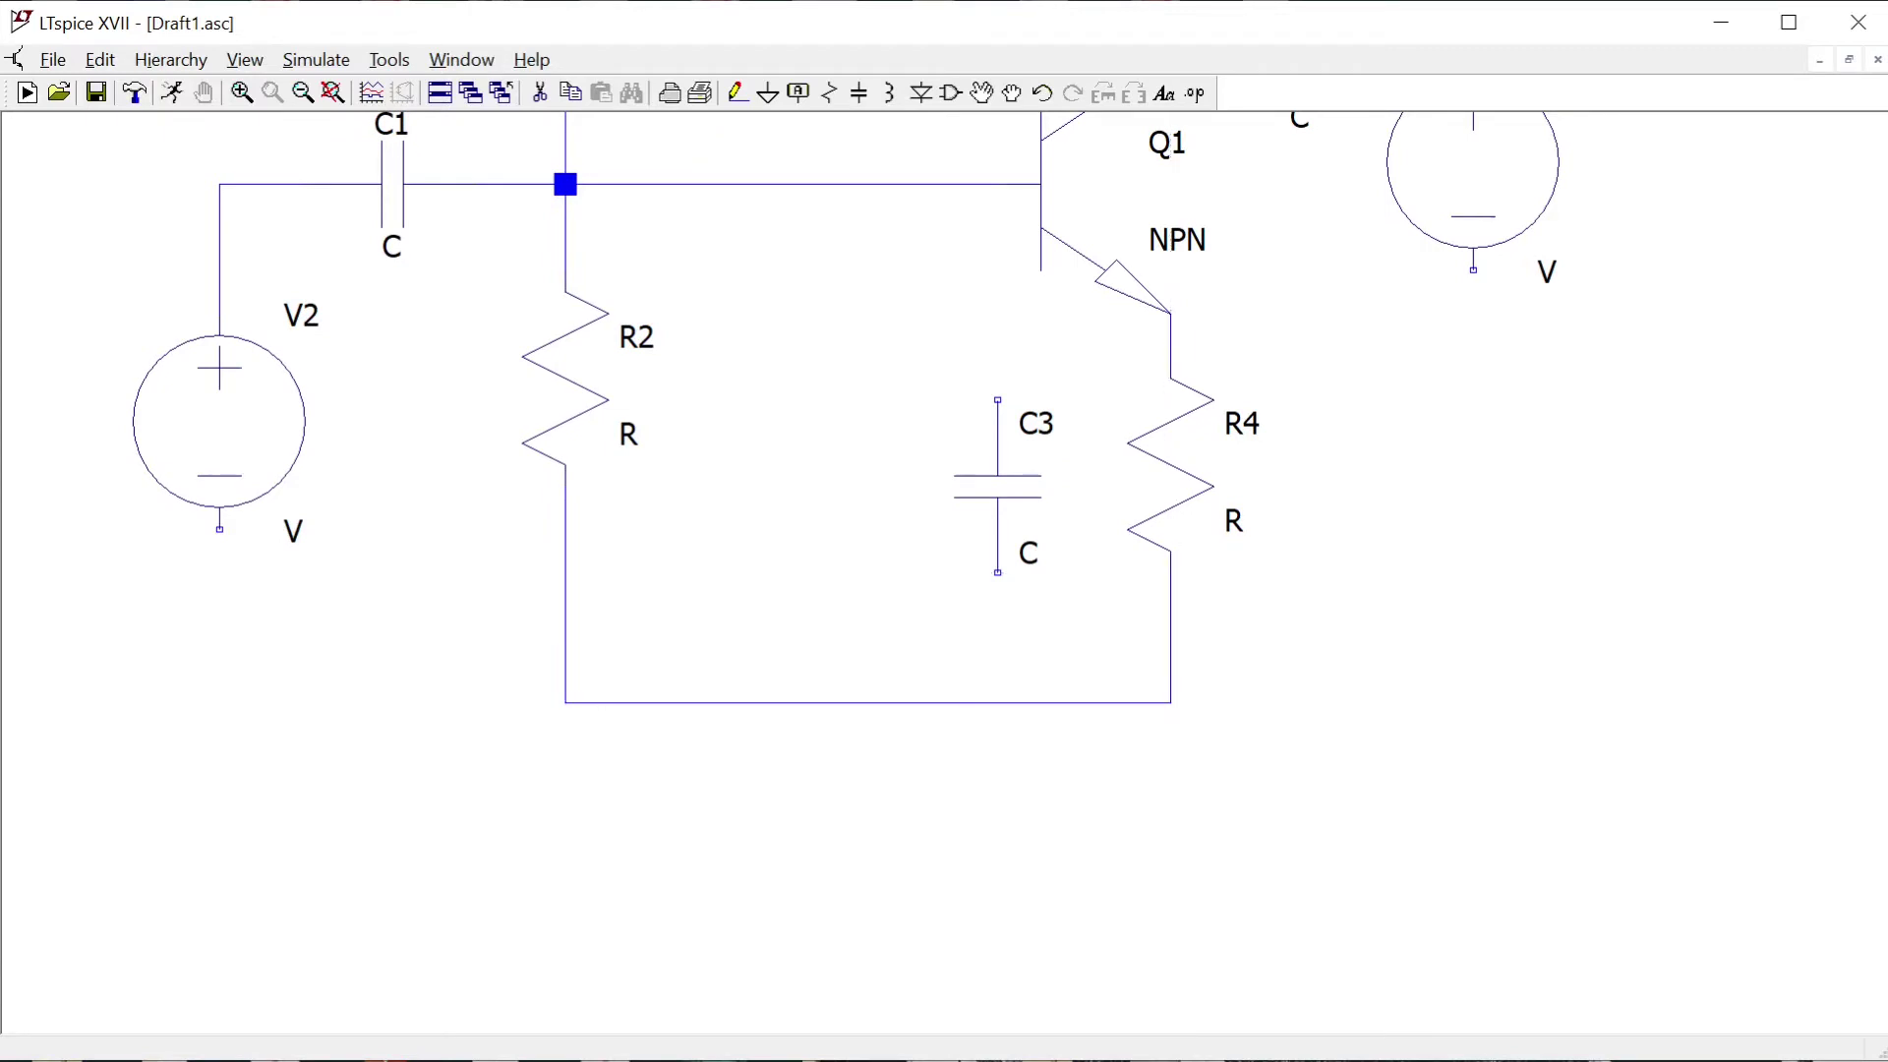
click(1171, 702)
click(1472, 702)
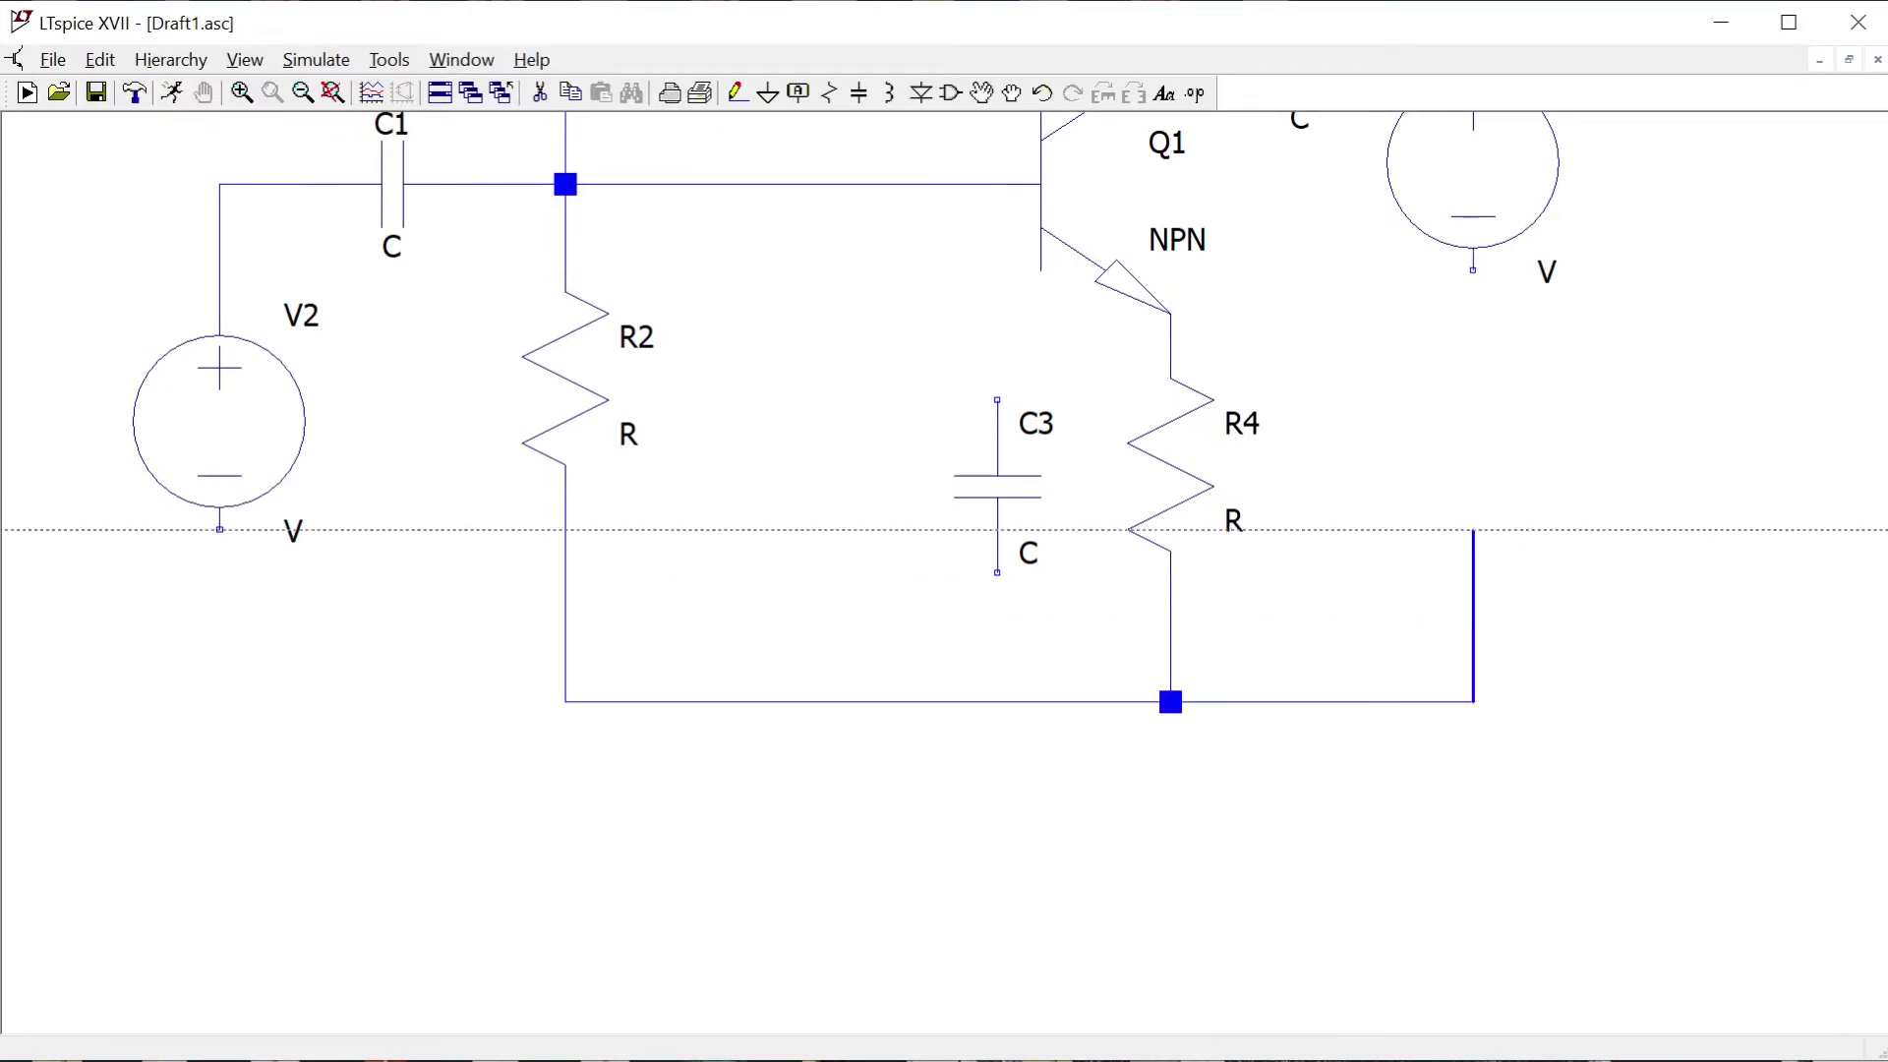
click(1472, 270)
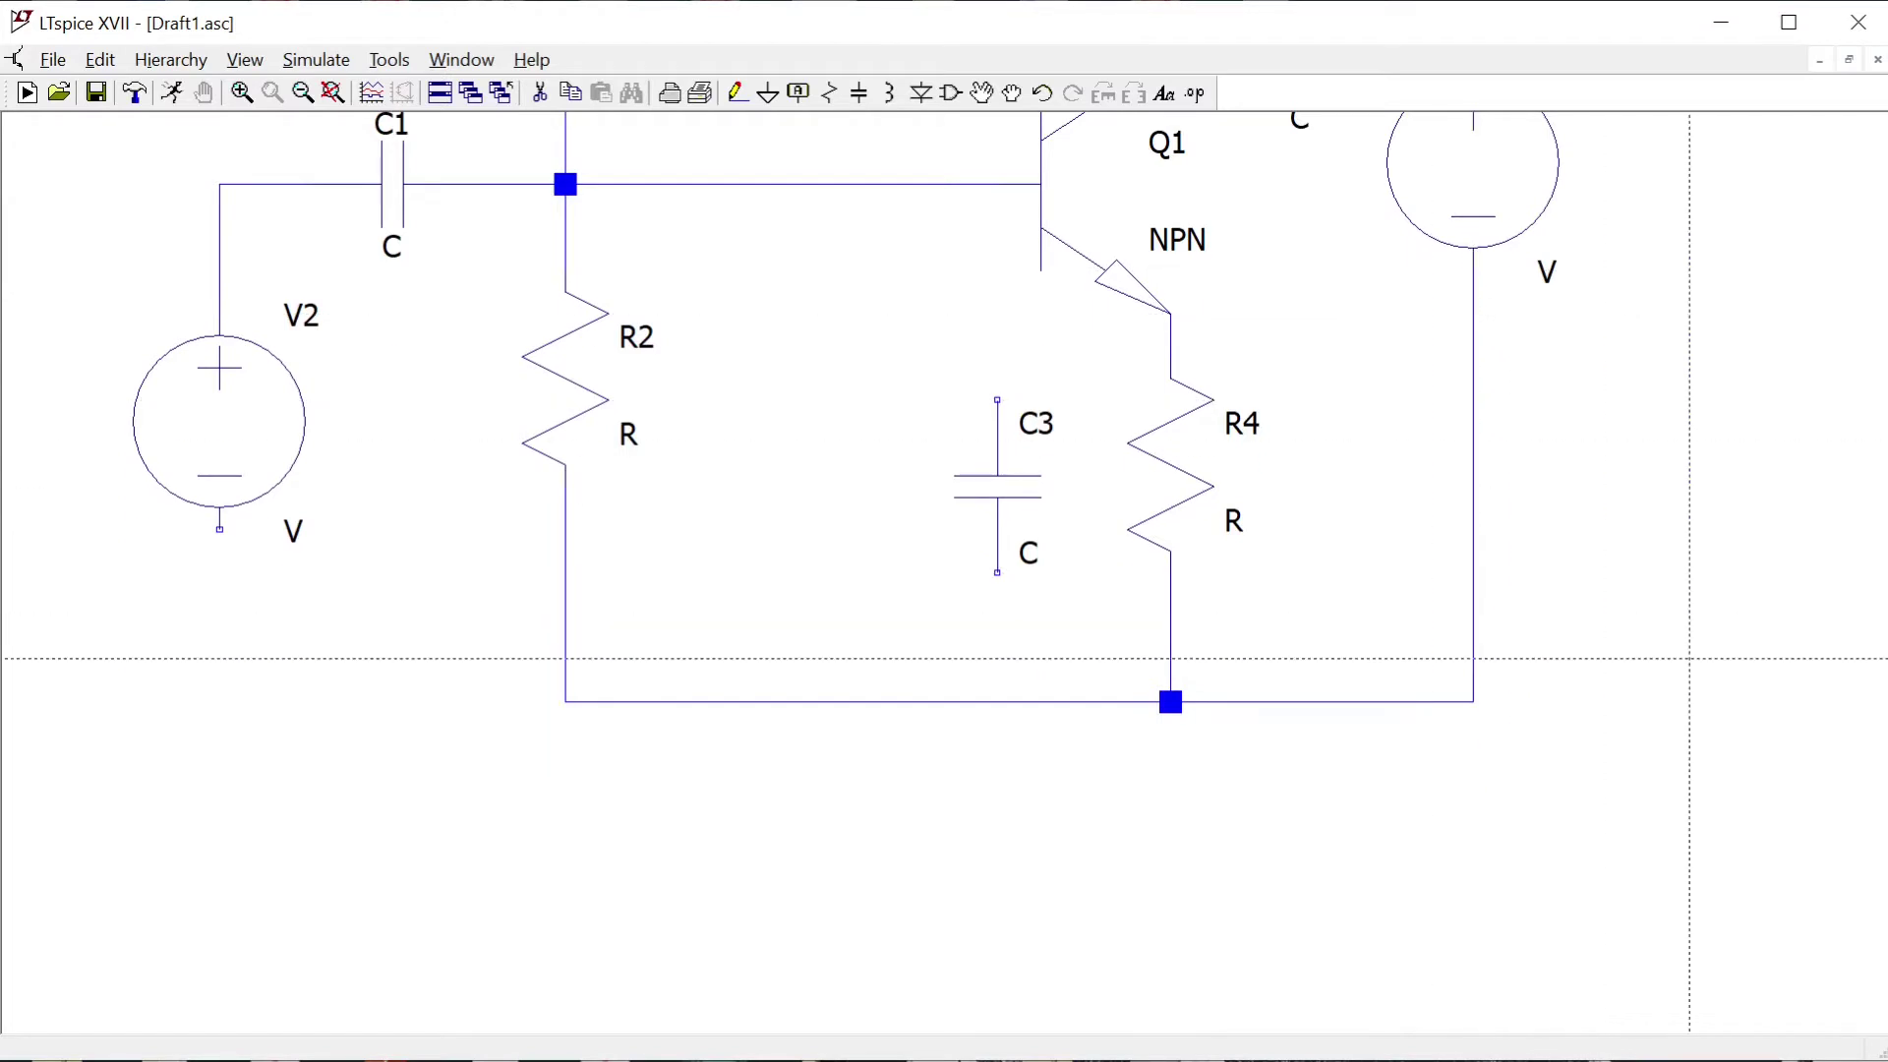
- Wire the node between R3 and Q1's collector to the near end of C2
key(space)
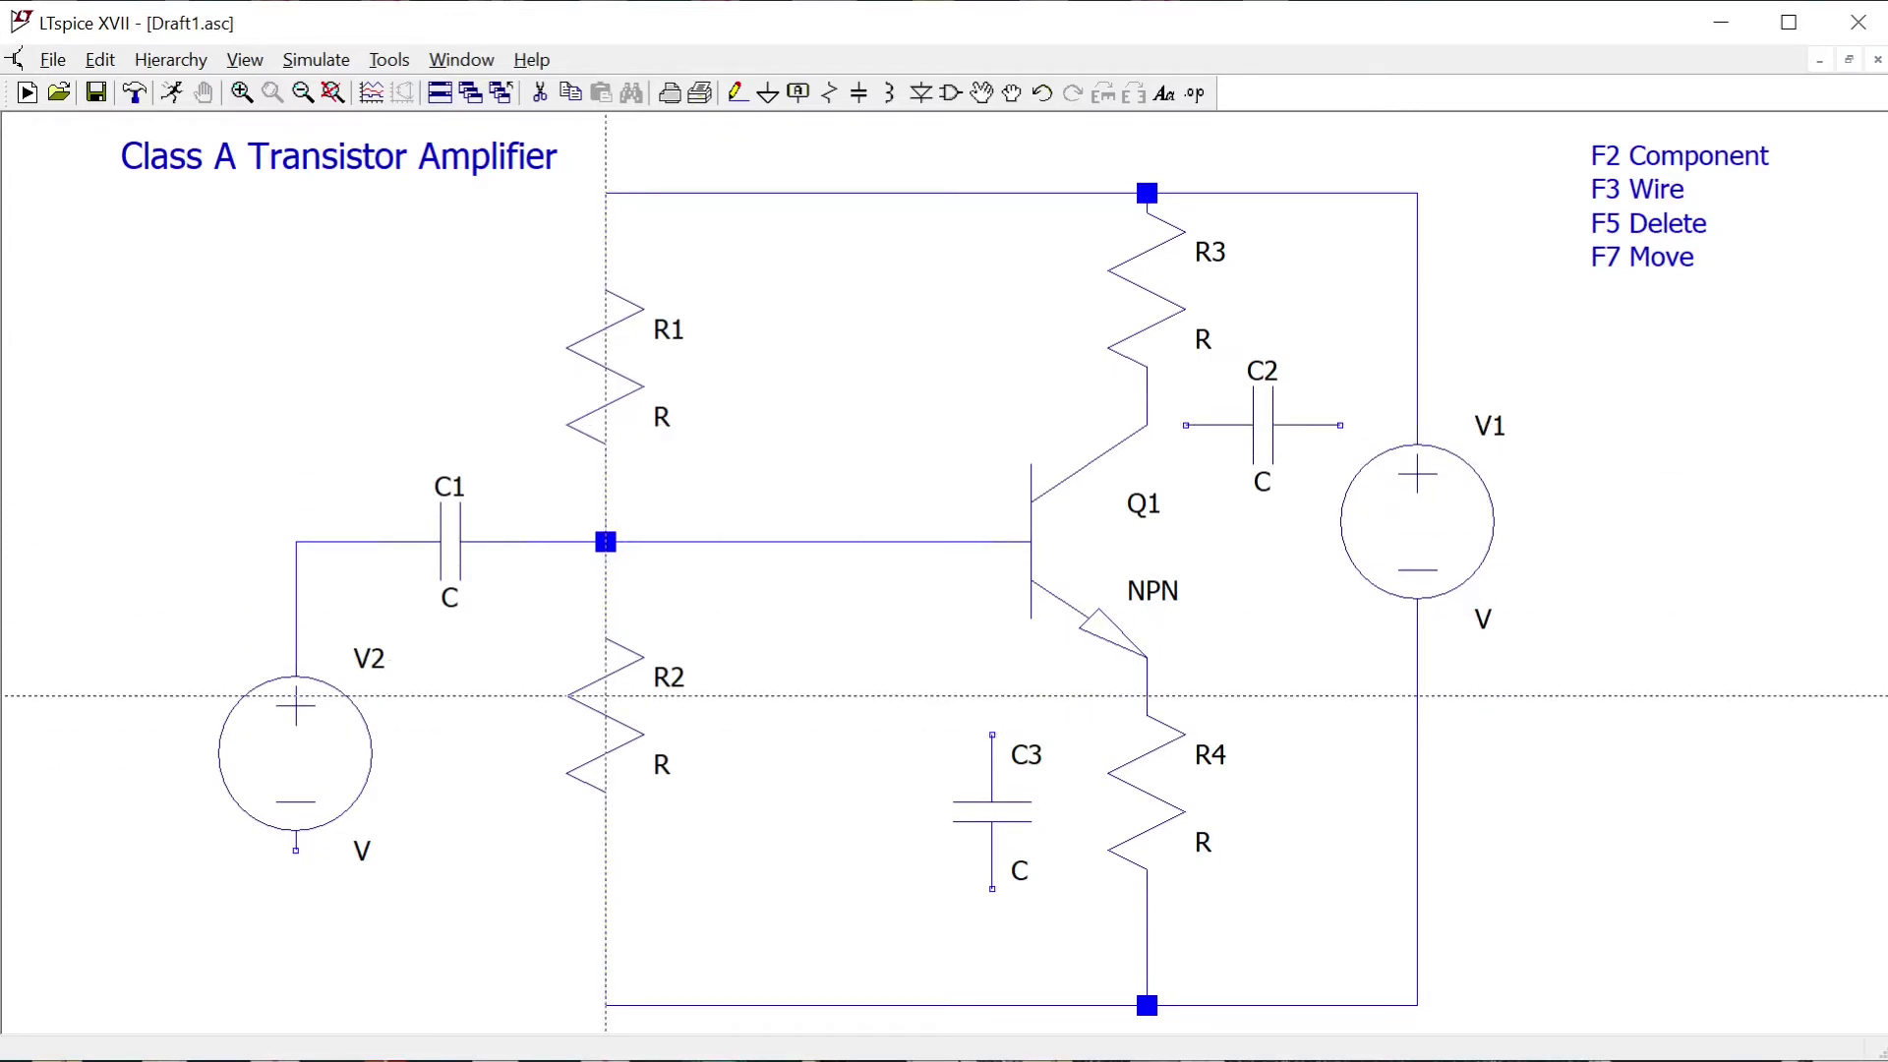
click(1147, 425)
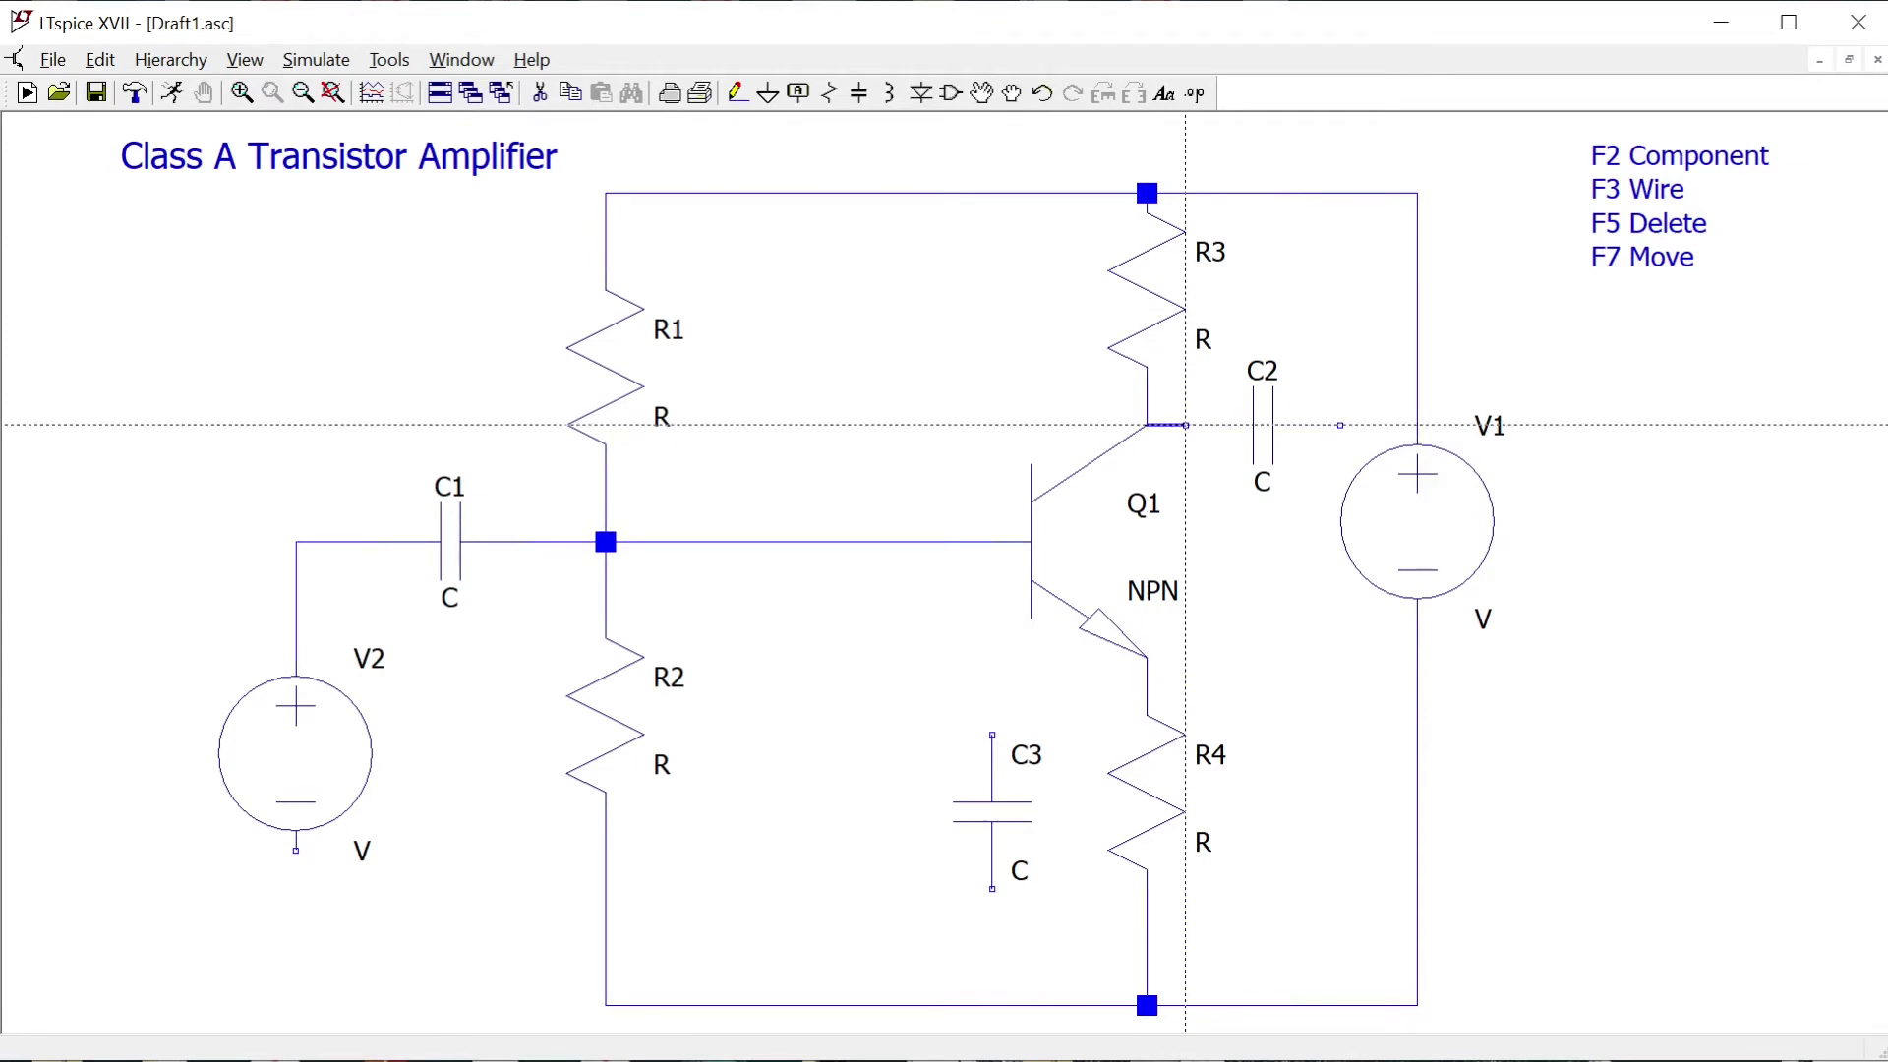
click(1224, 425)
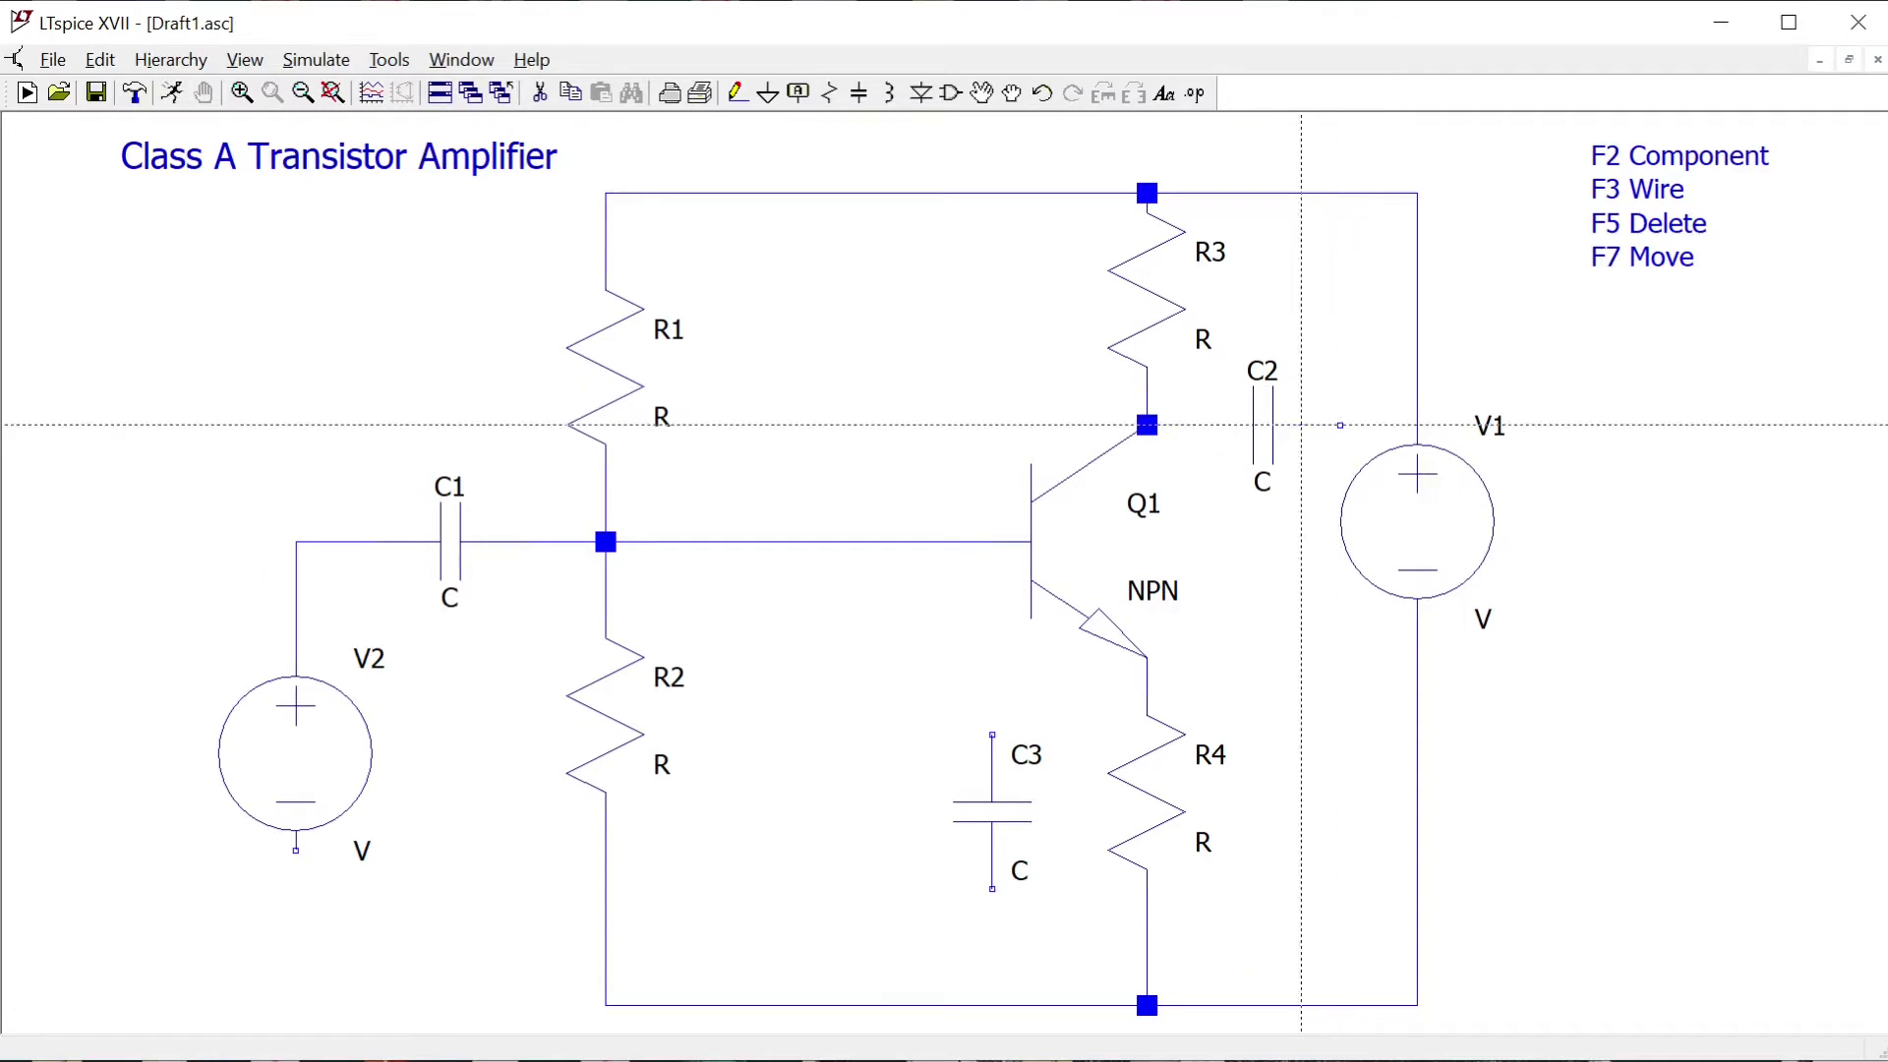
click(1340, 425)
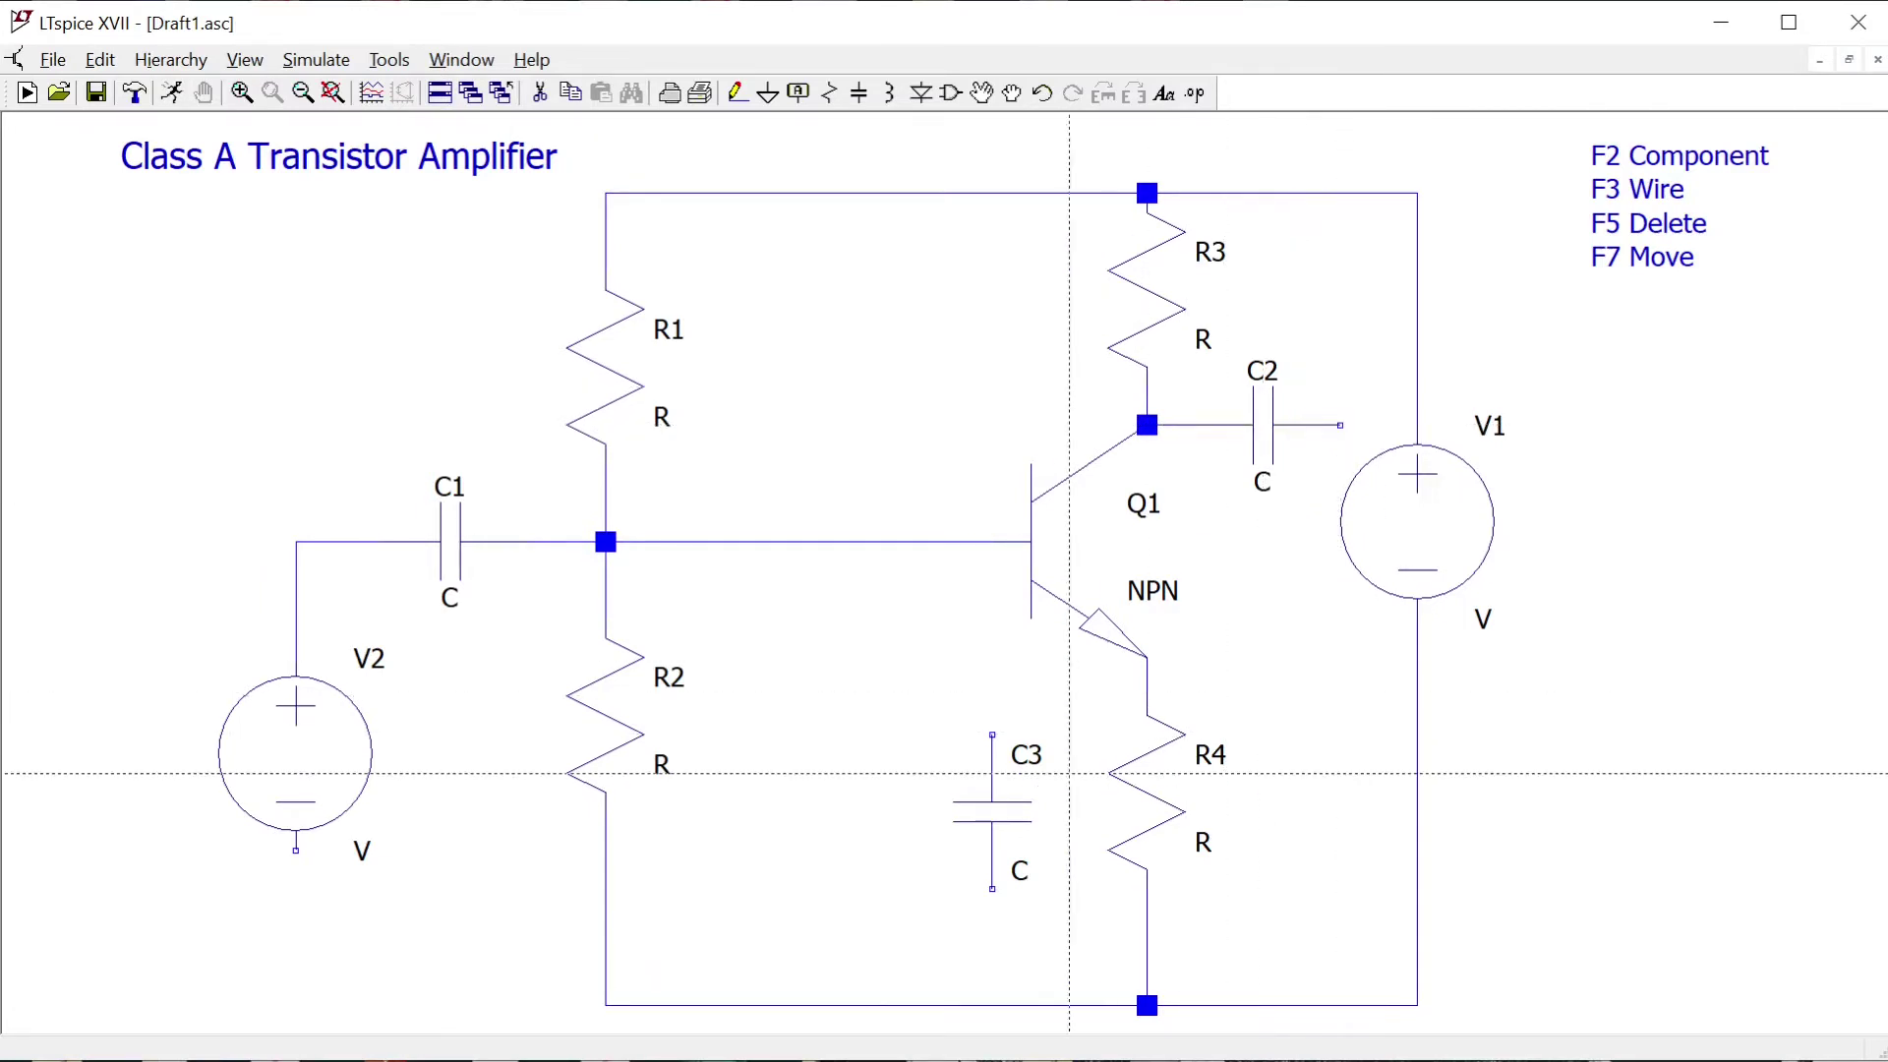
- Wire C3 in parallel with R4, joining its upper end to Q1's emitter and its lower end below R4
click(992, 734)
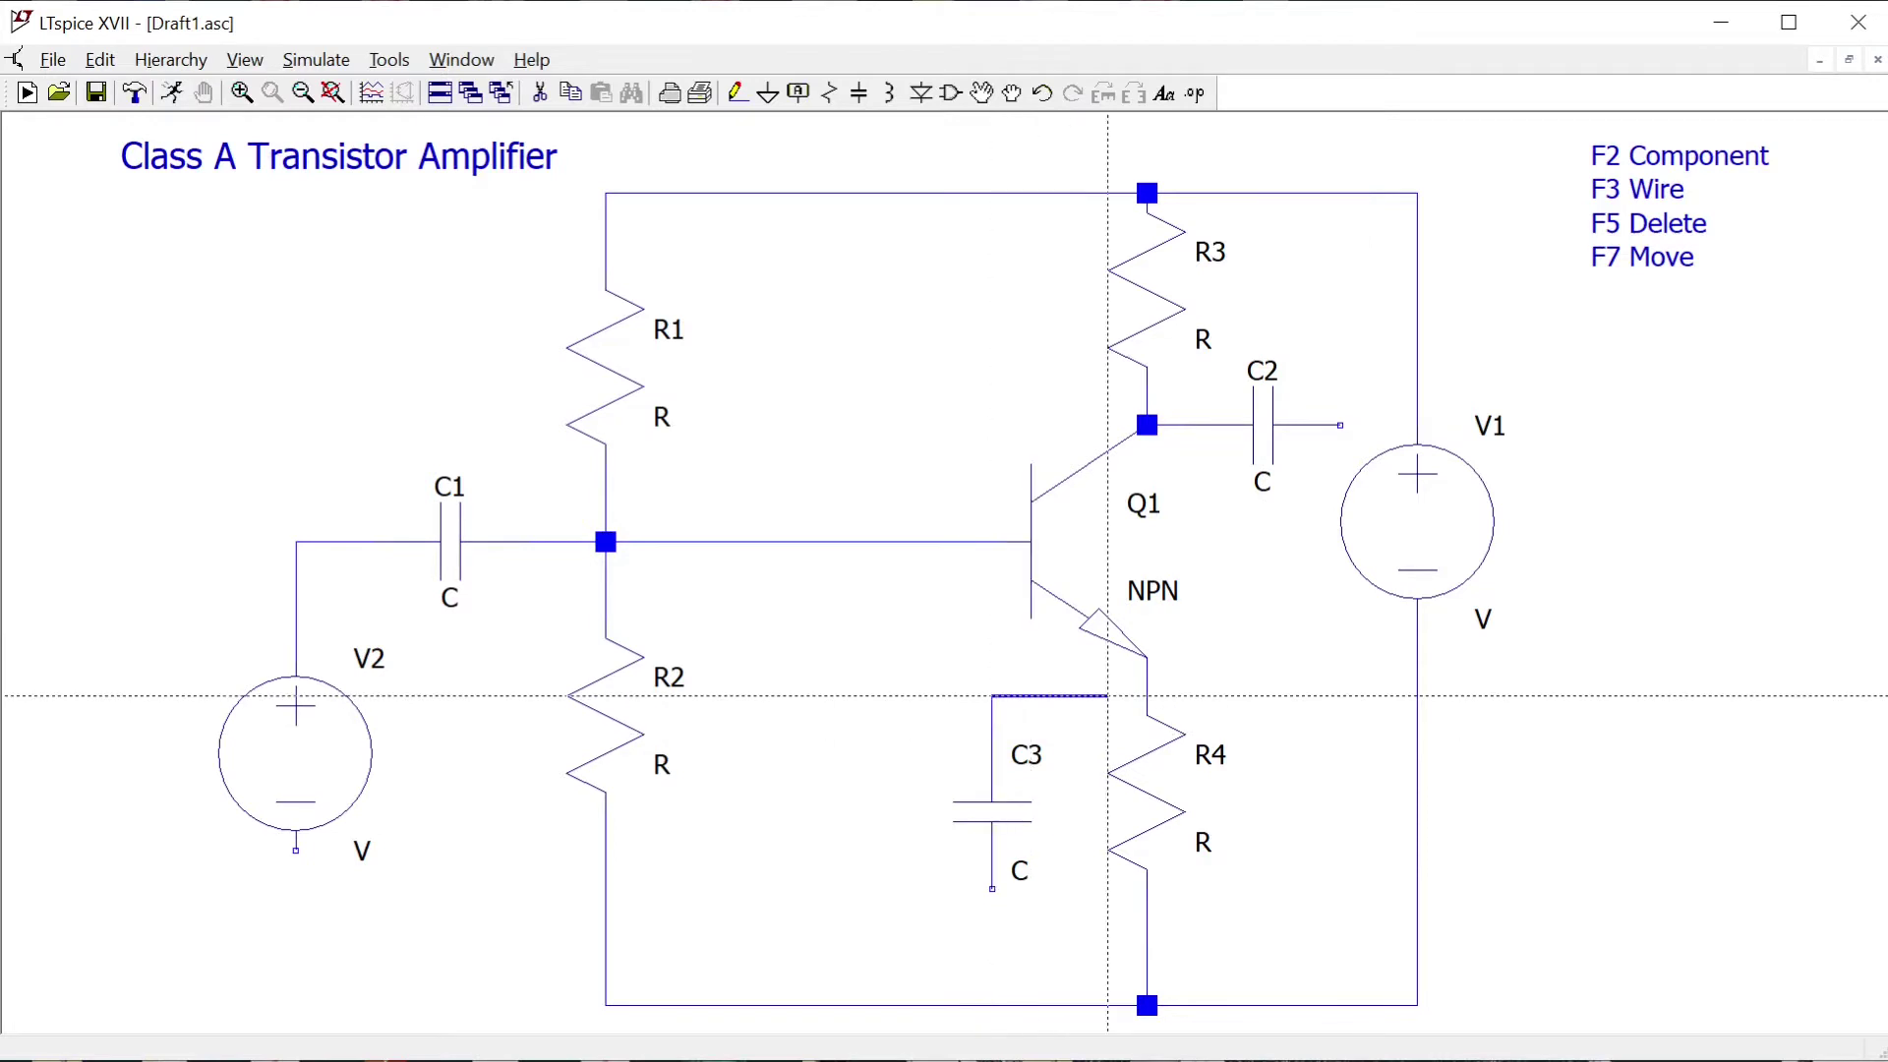
click(1146, 695)
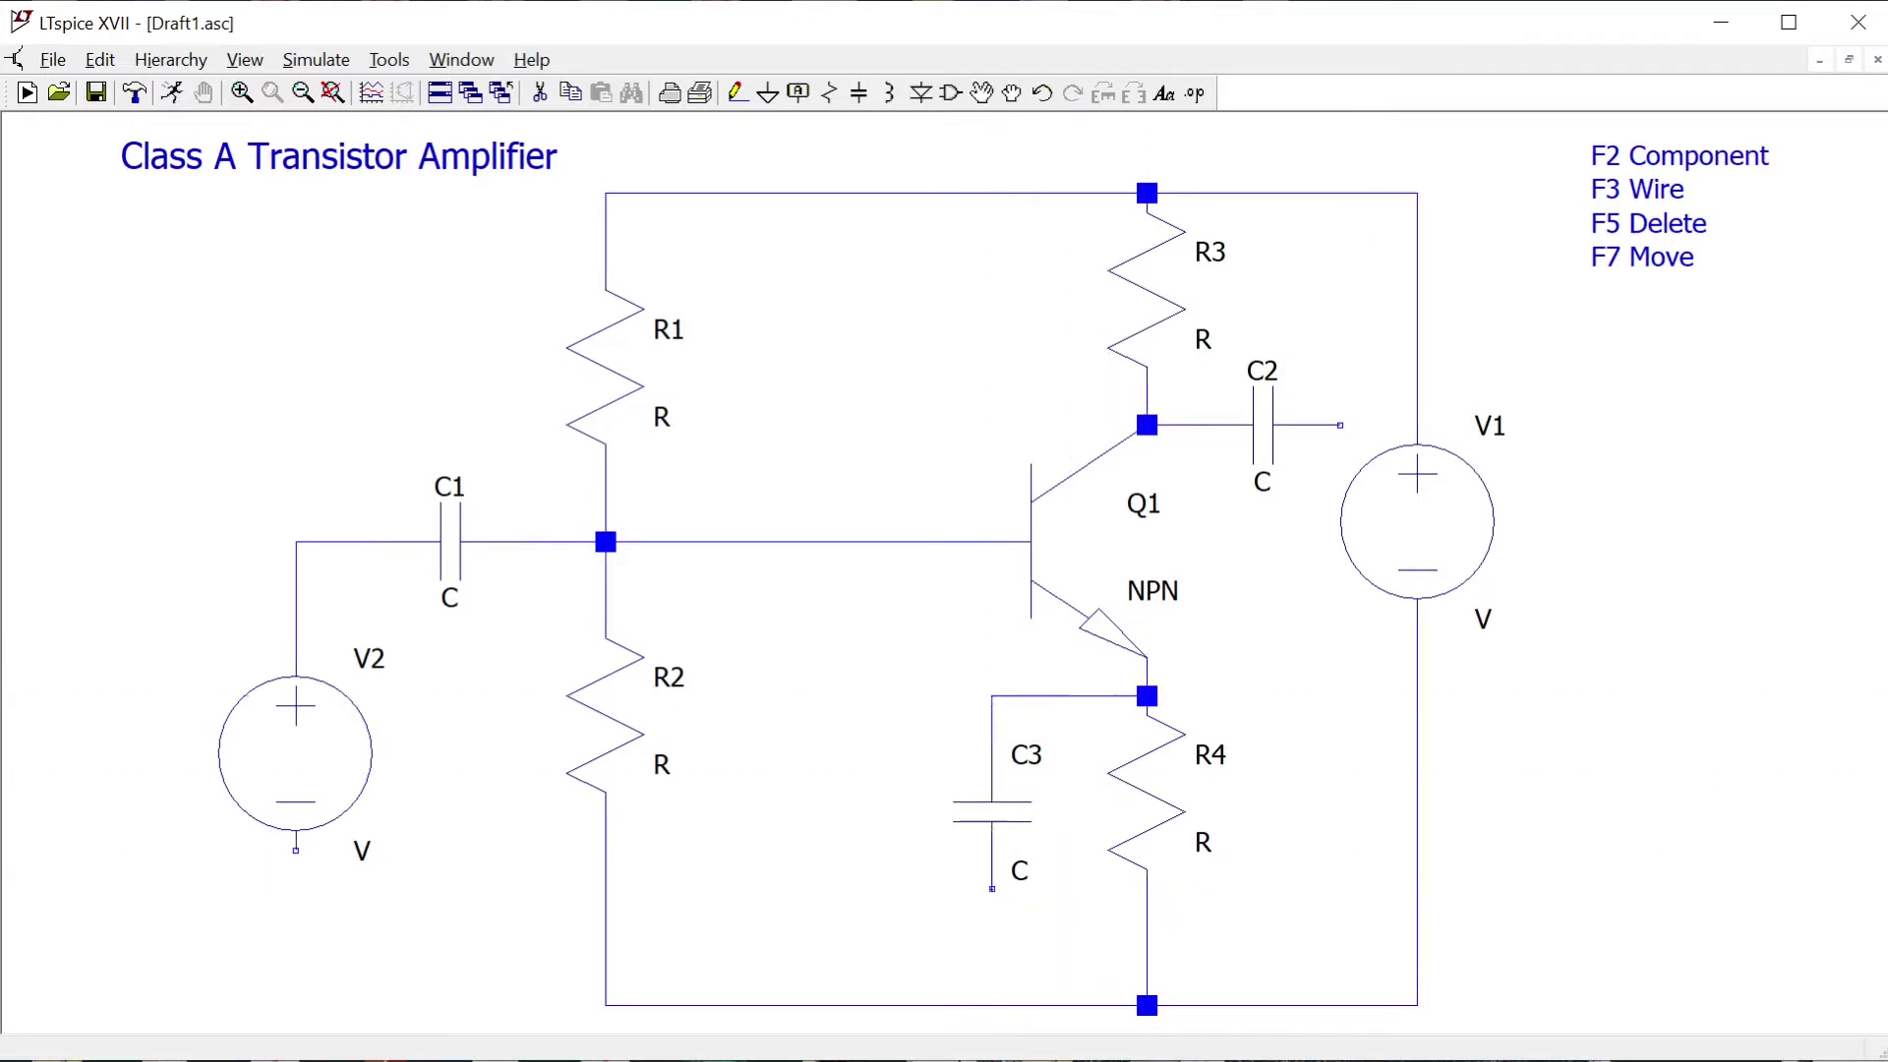
click(992, 888)
click(1146, 927)
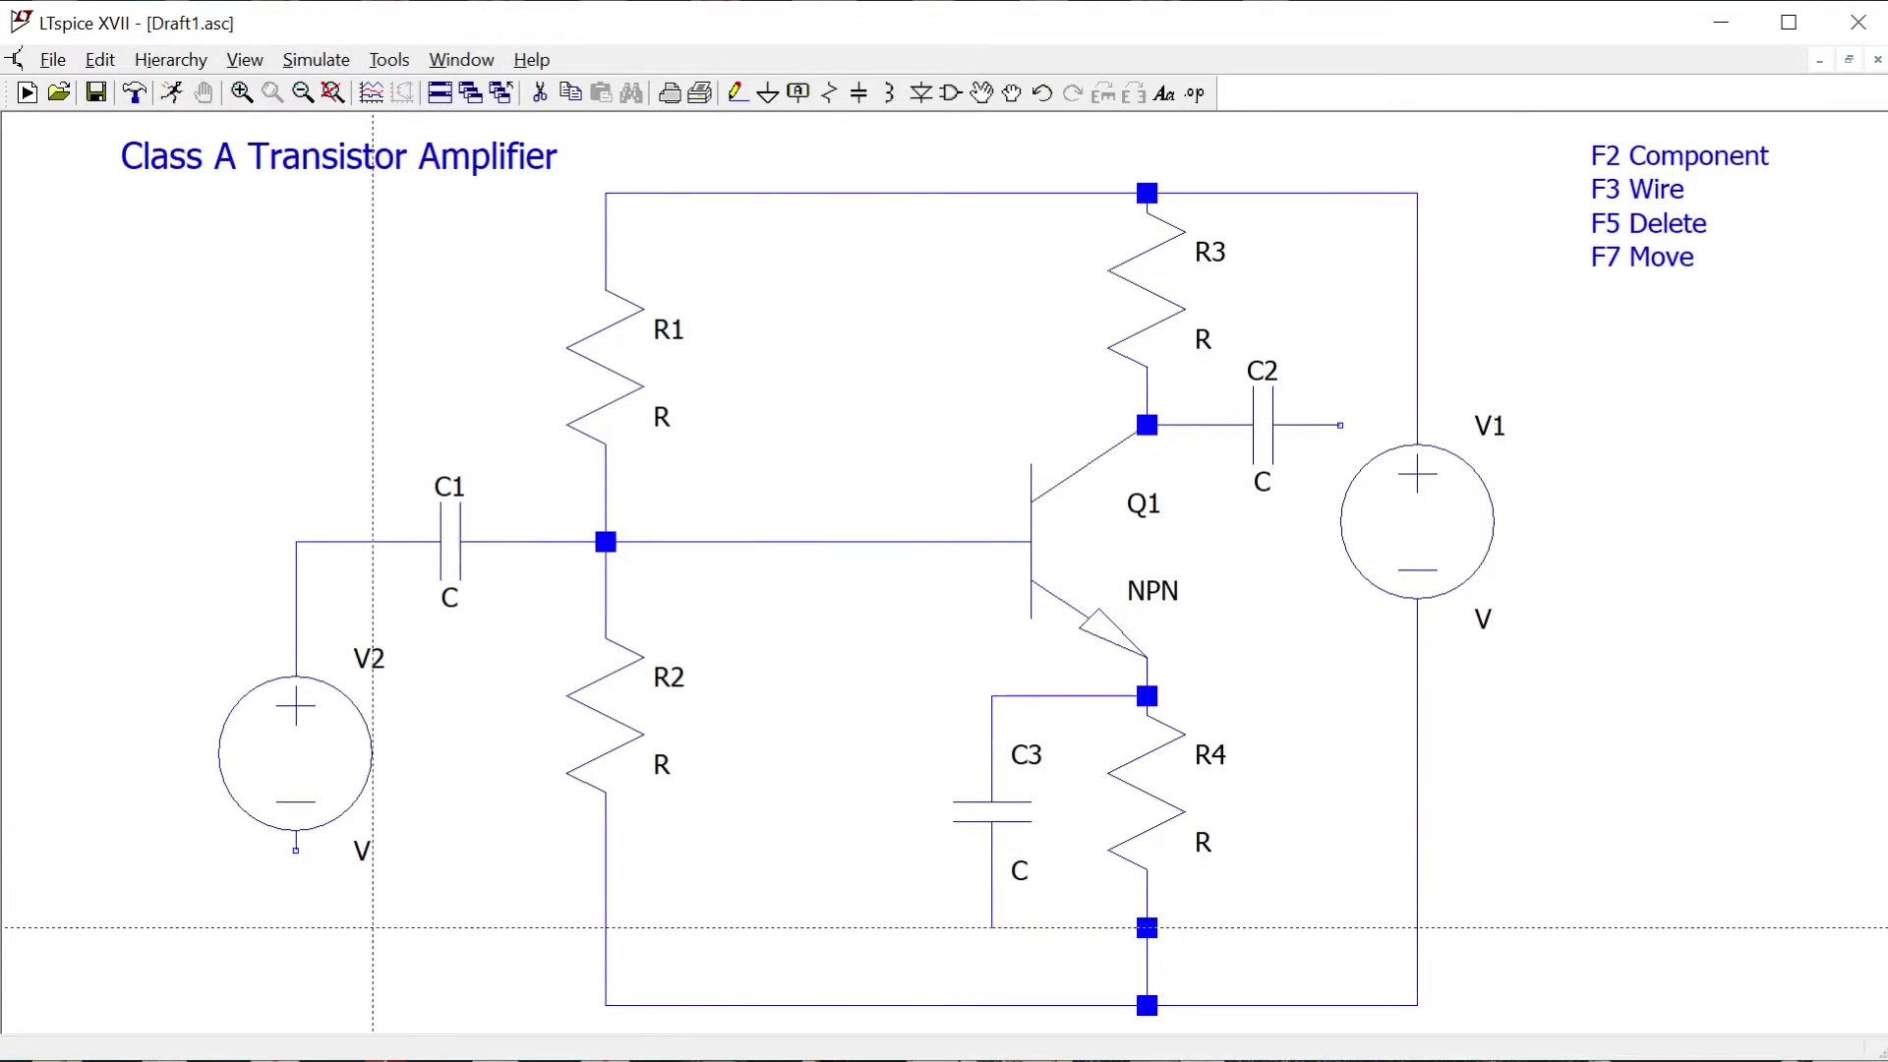
- Place ground symbols below V2's negative terminal and below C3, connected to the common bottom rail
key(g)
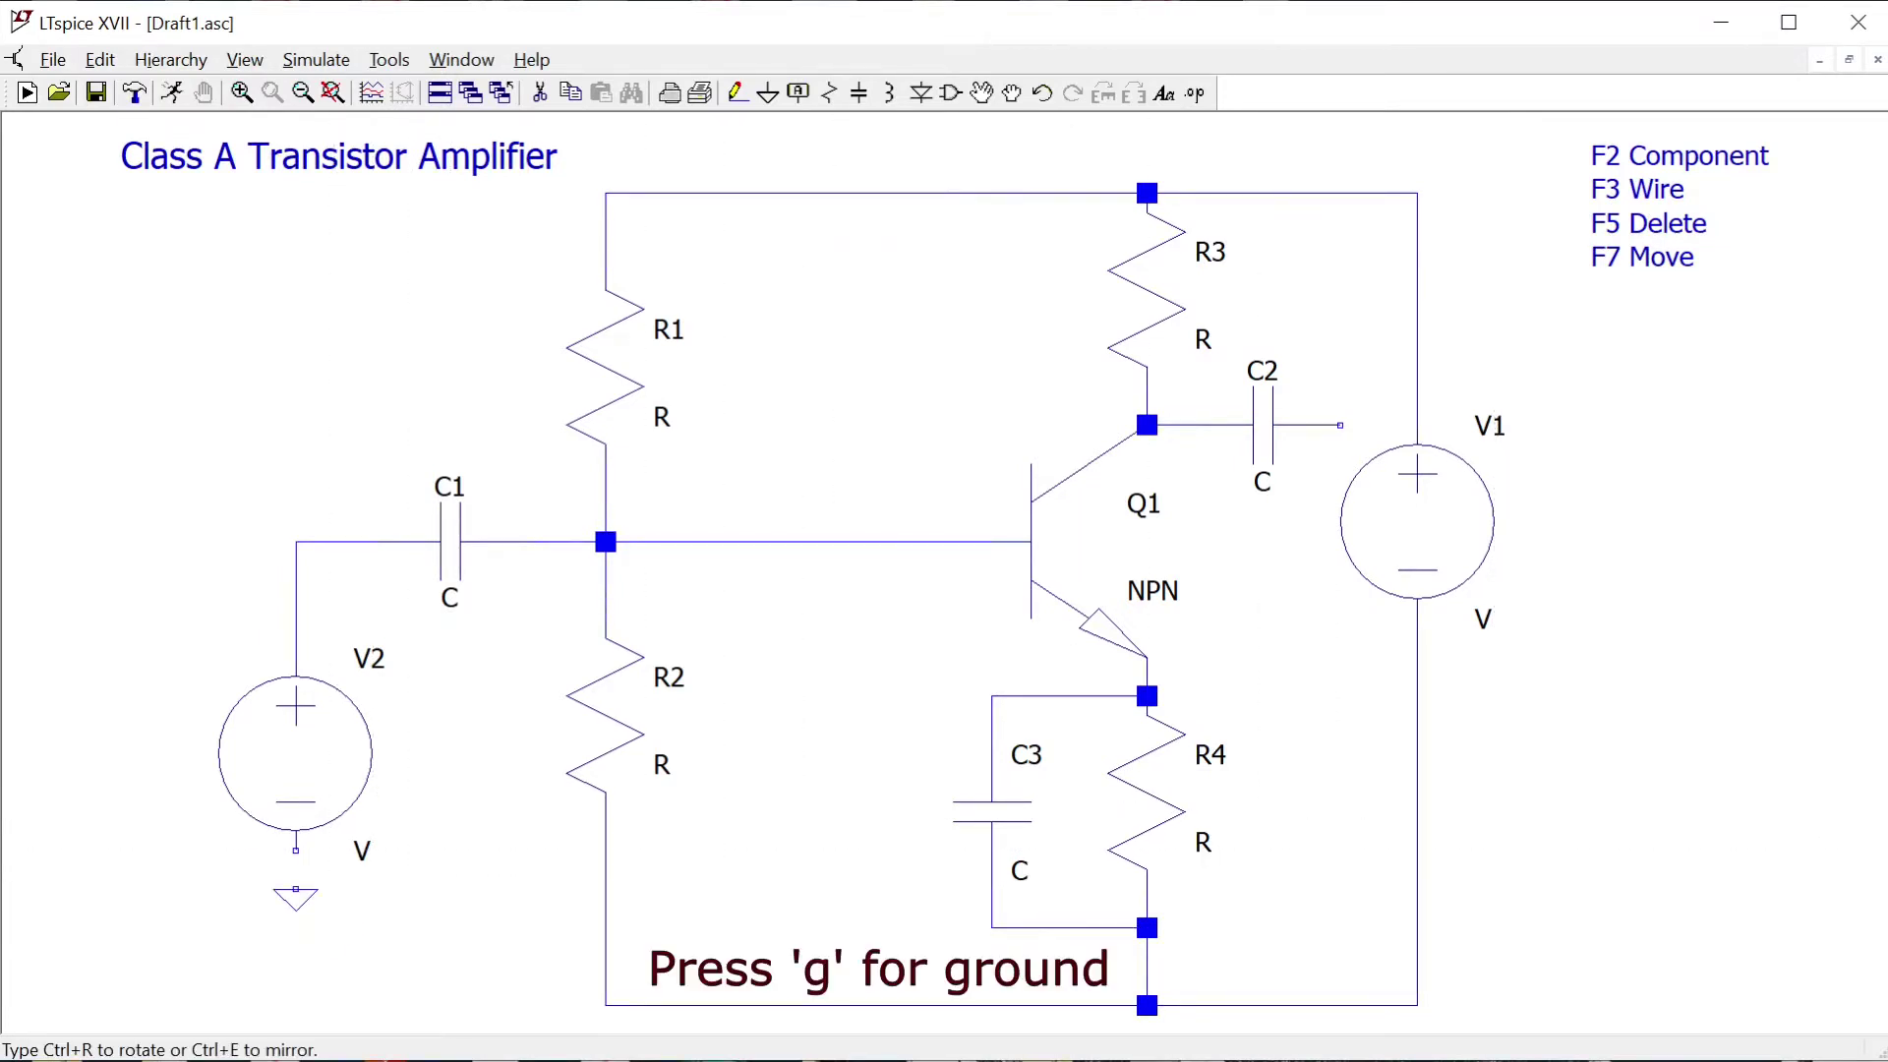
click(296, 890)
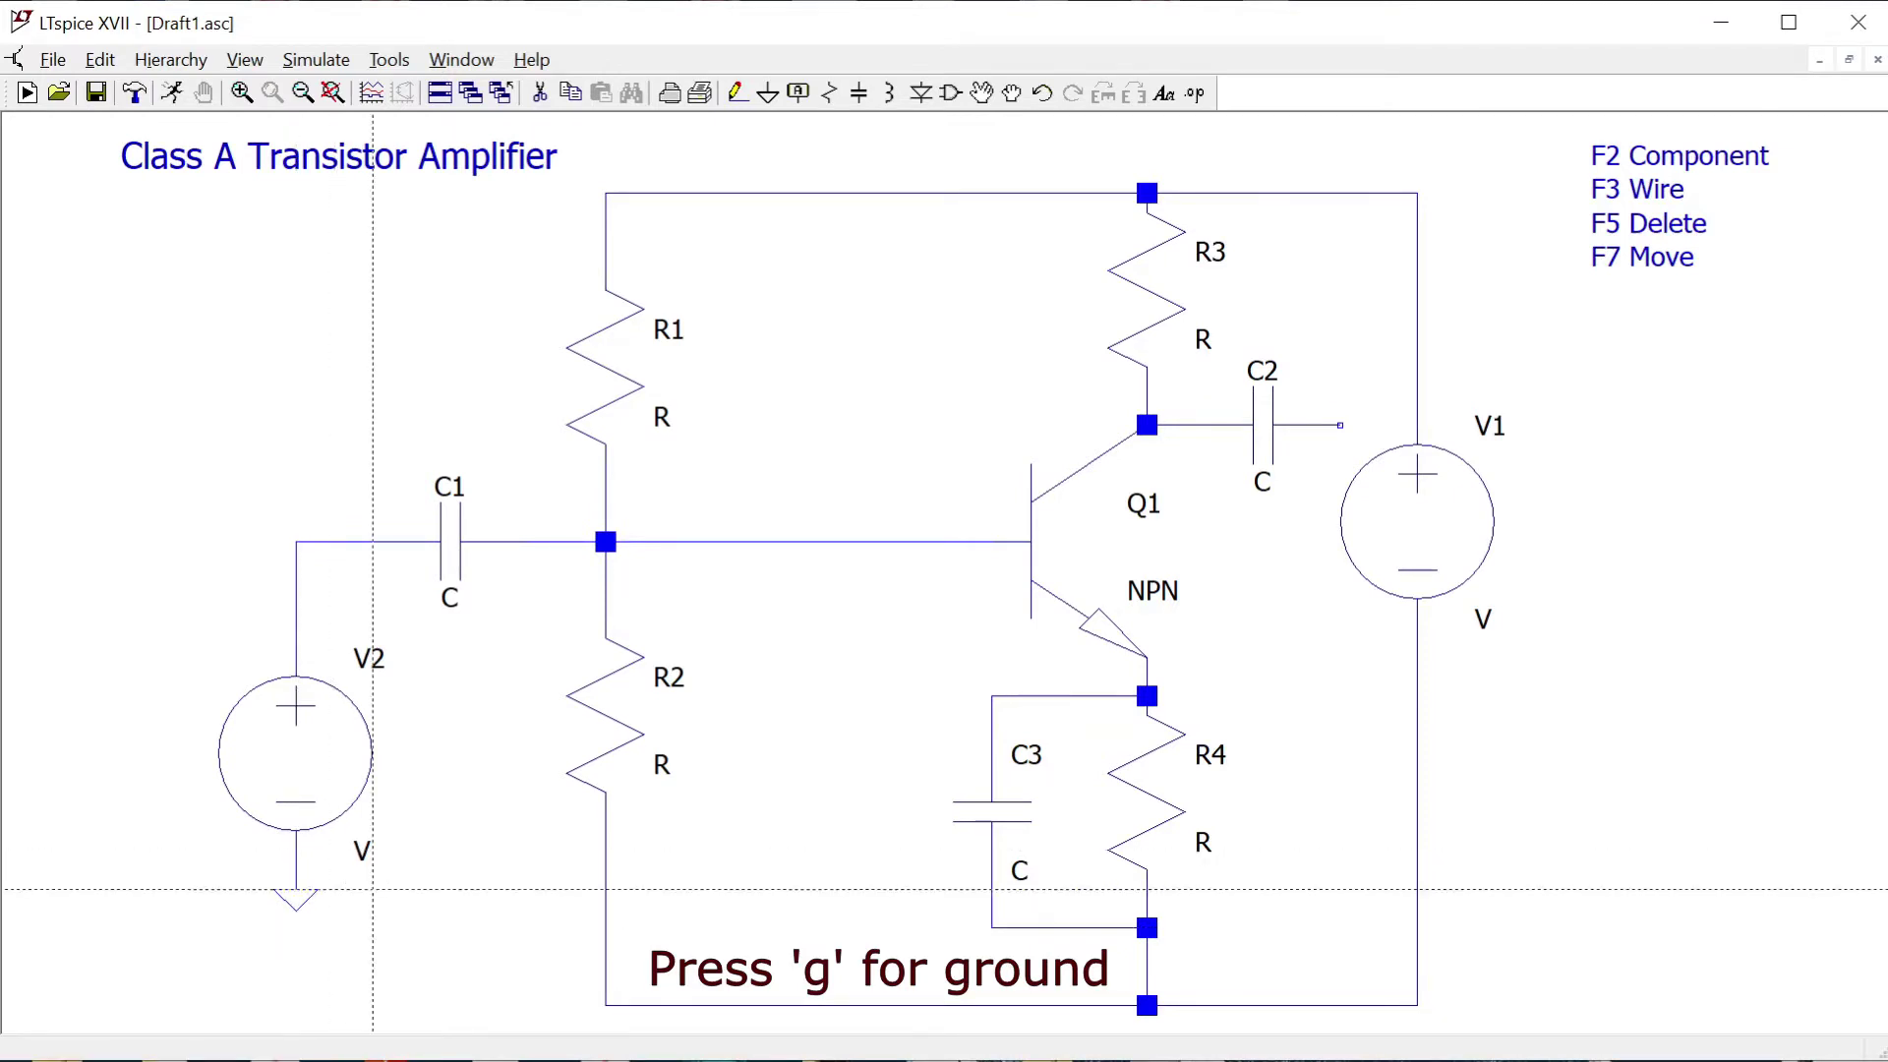
scroll(648, 762, down, 3)
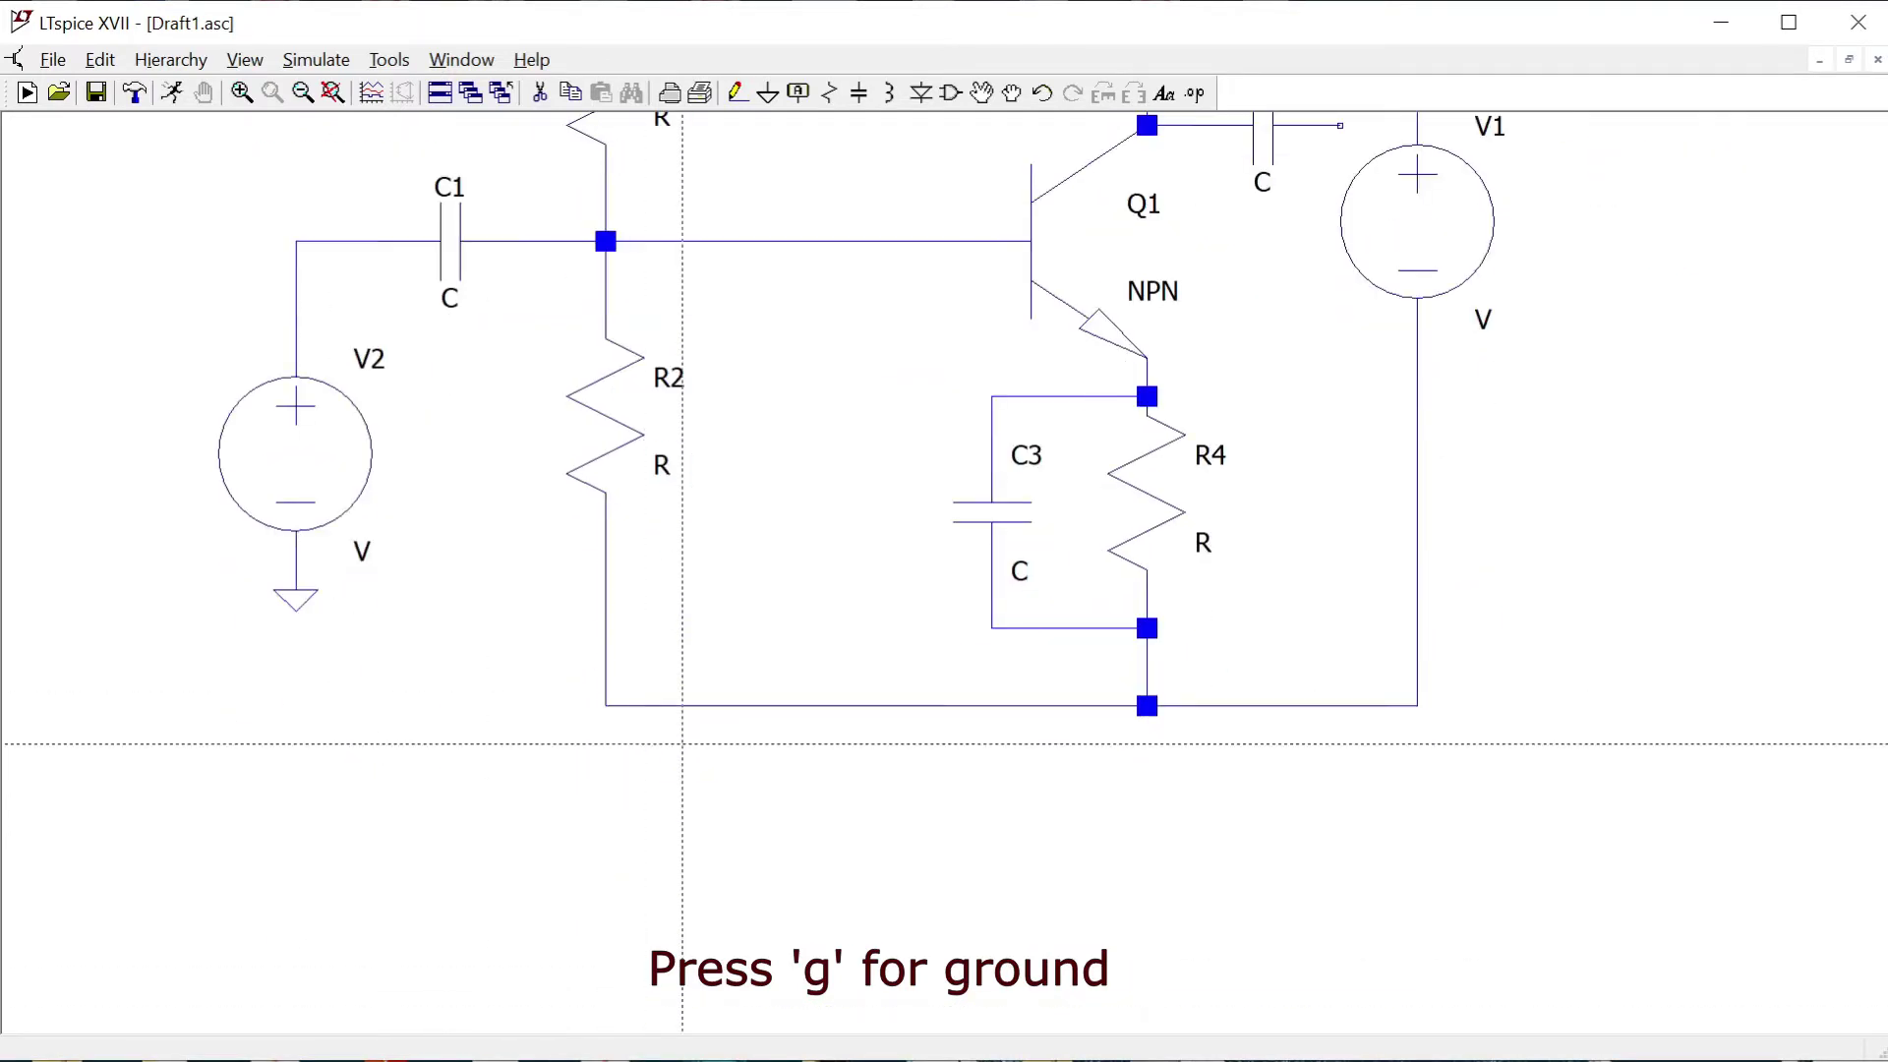
key(g)
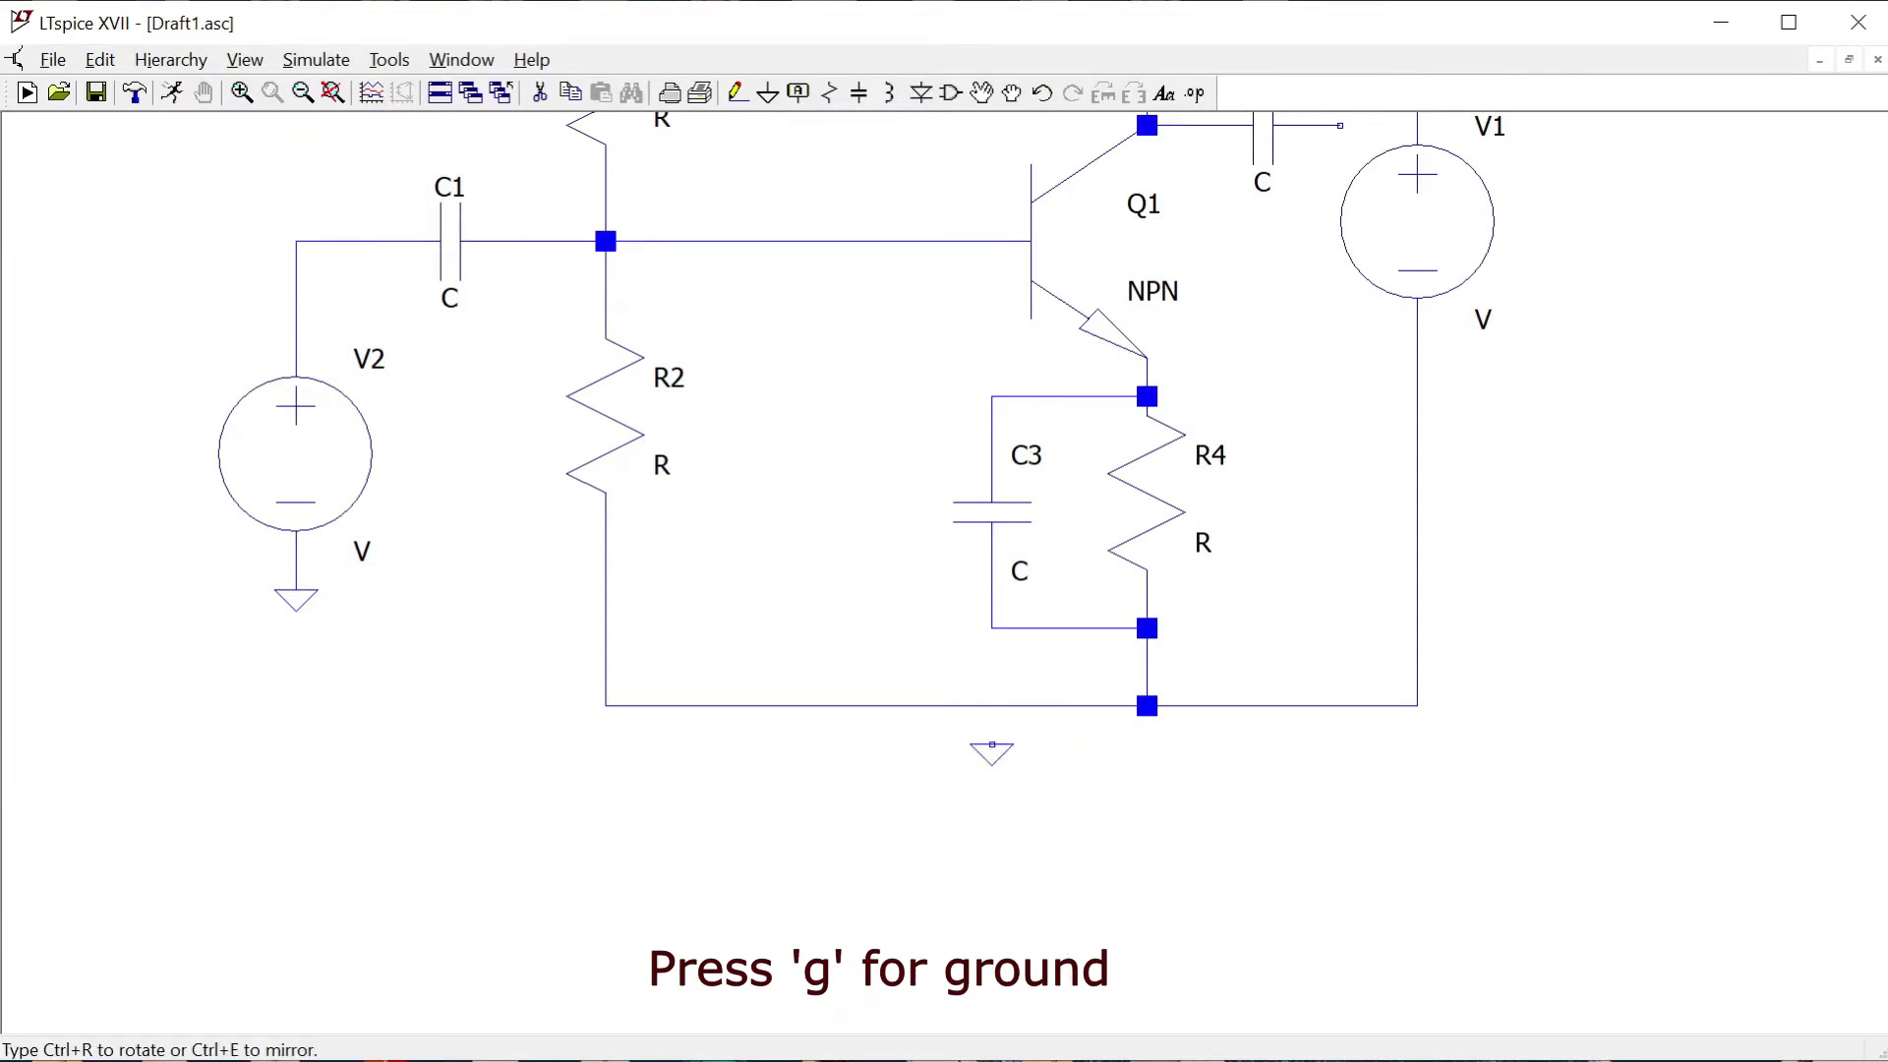
click(992, 705)
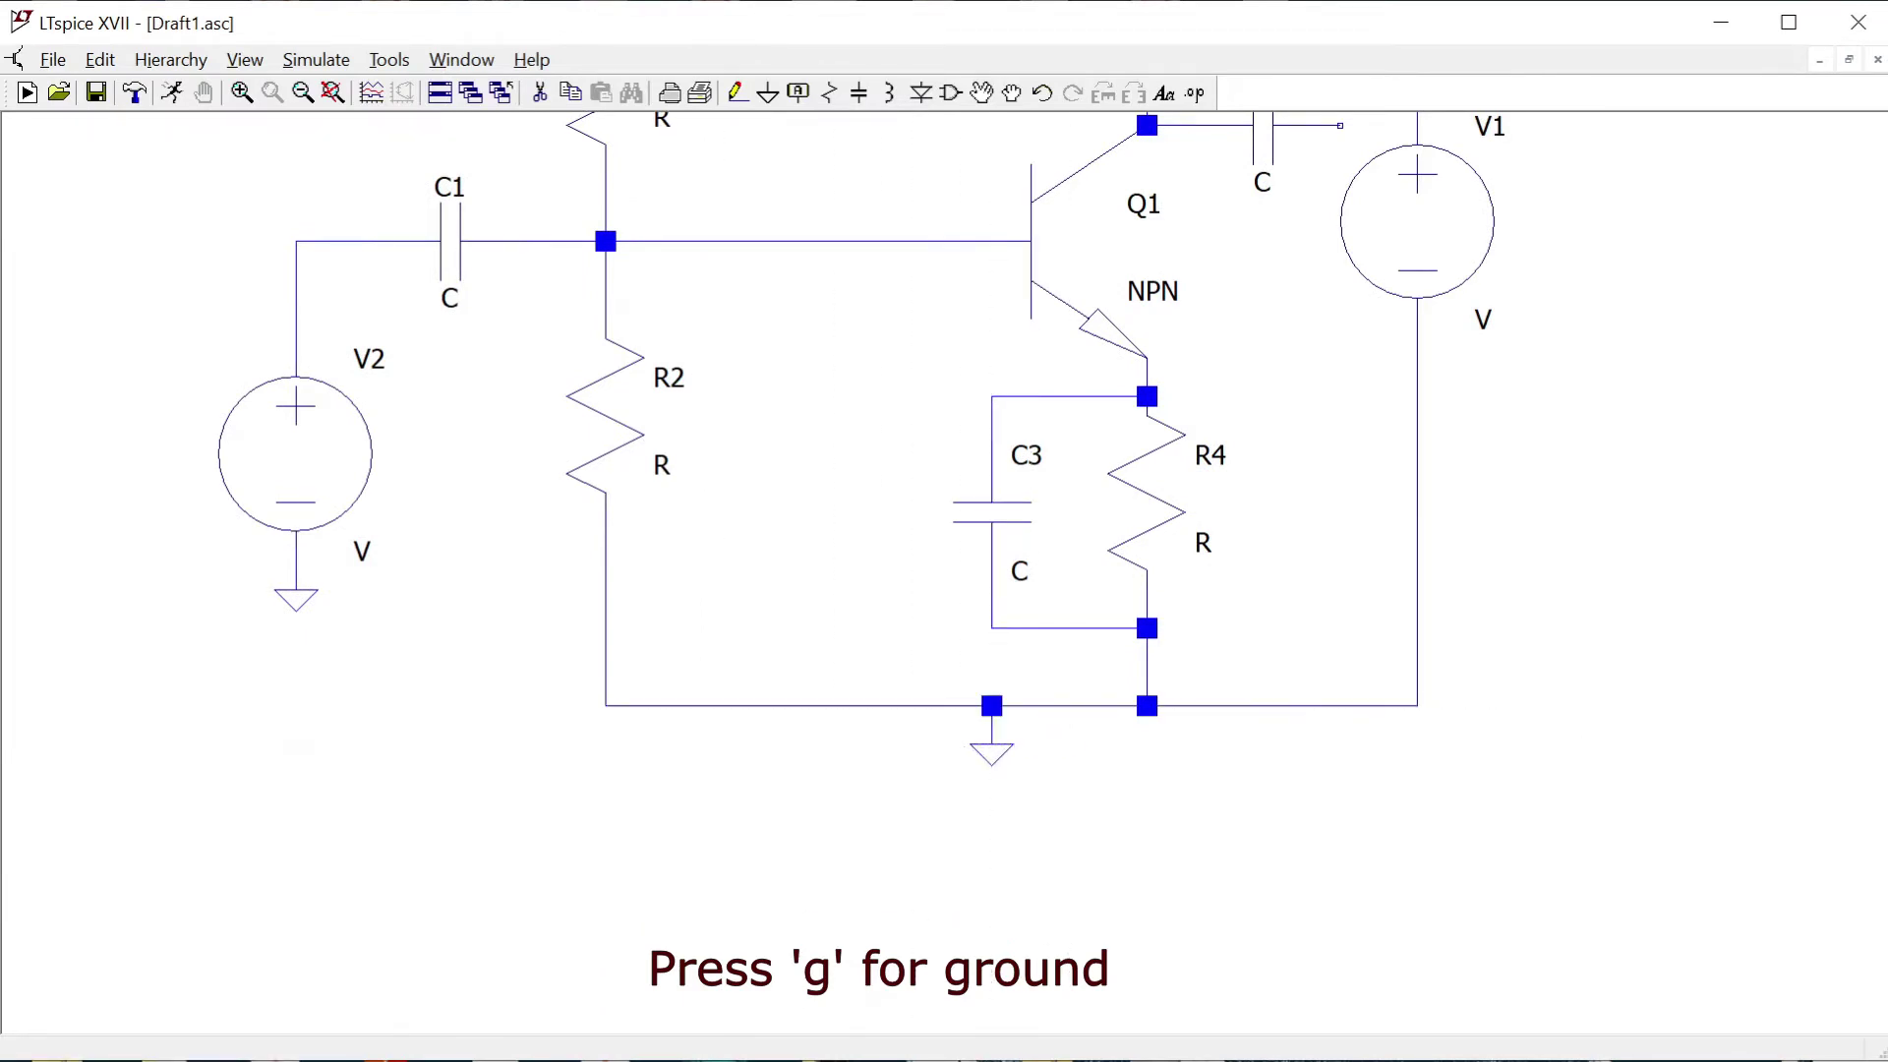
key(Escape)
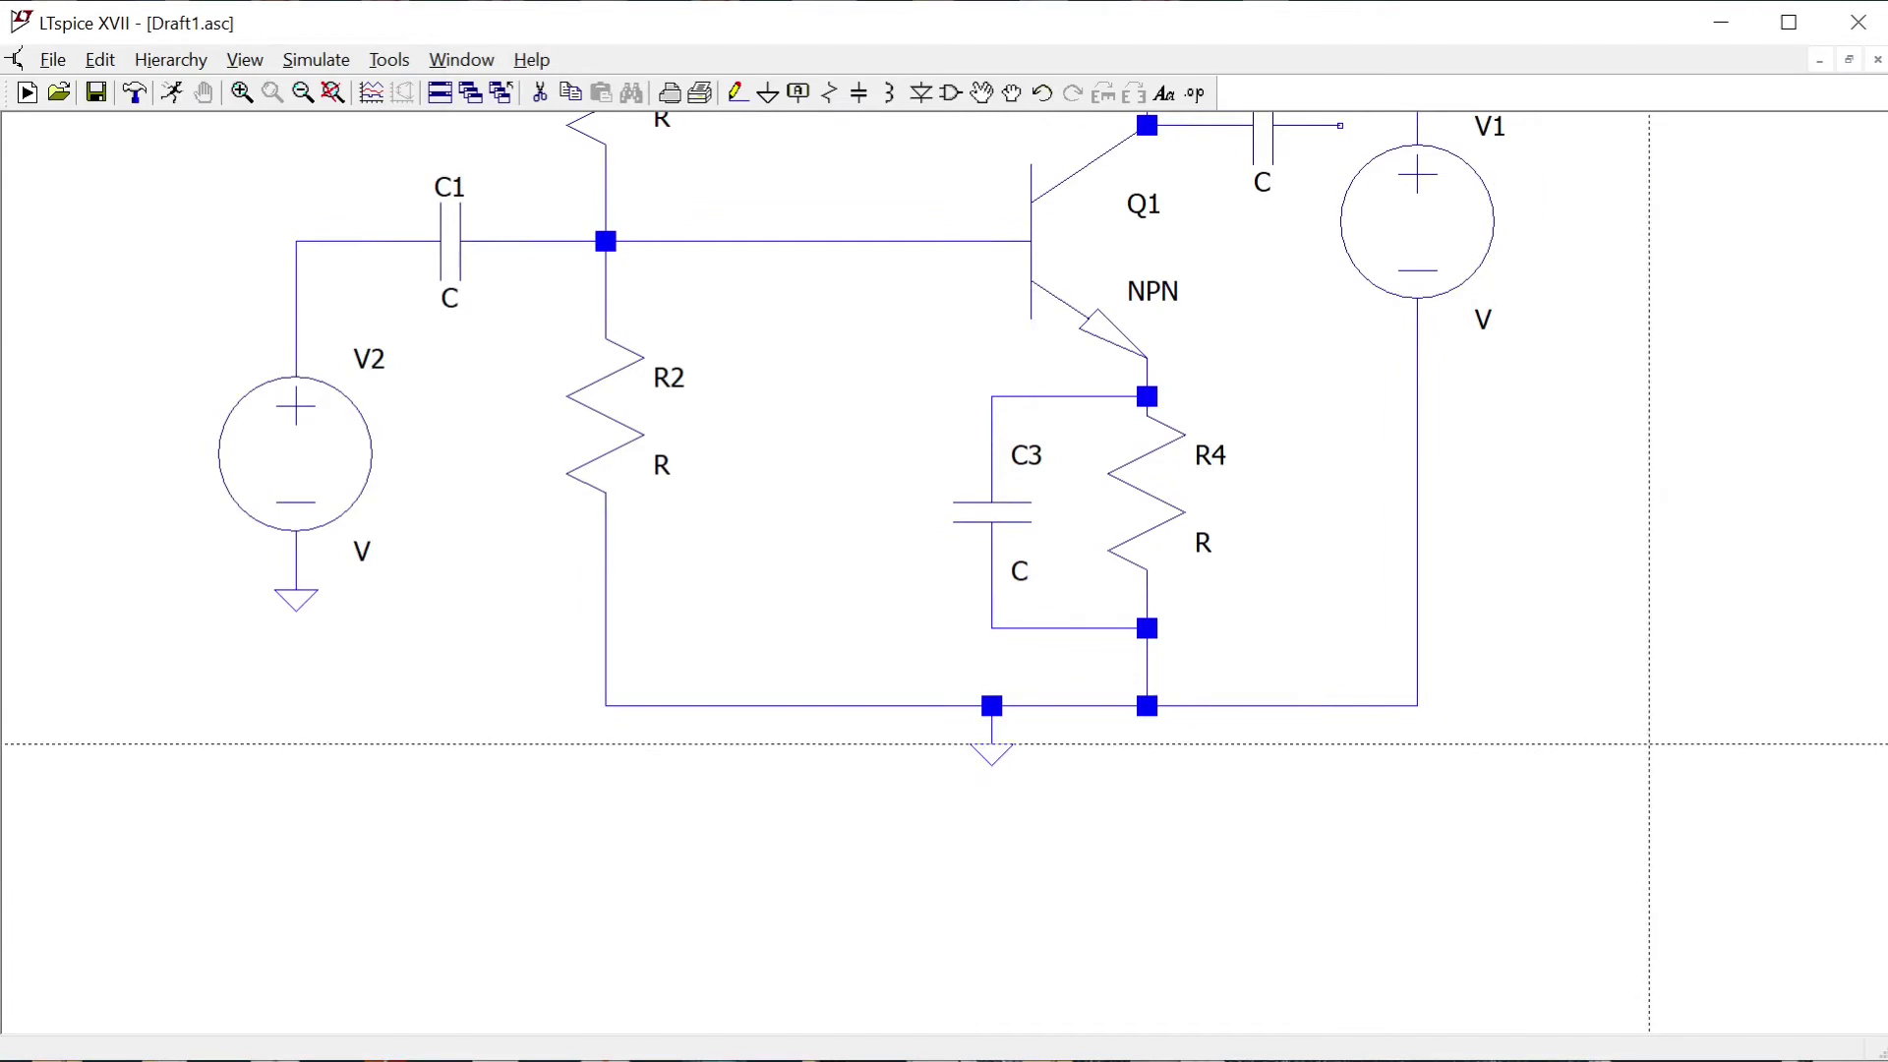
key(space)
key(F3)
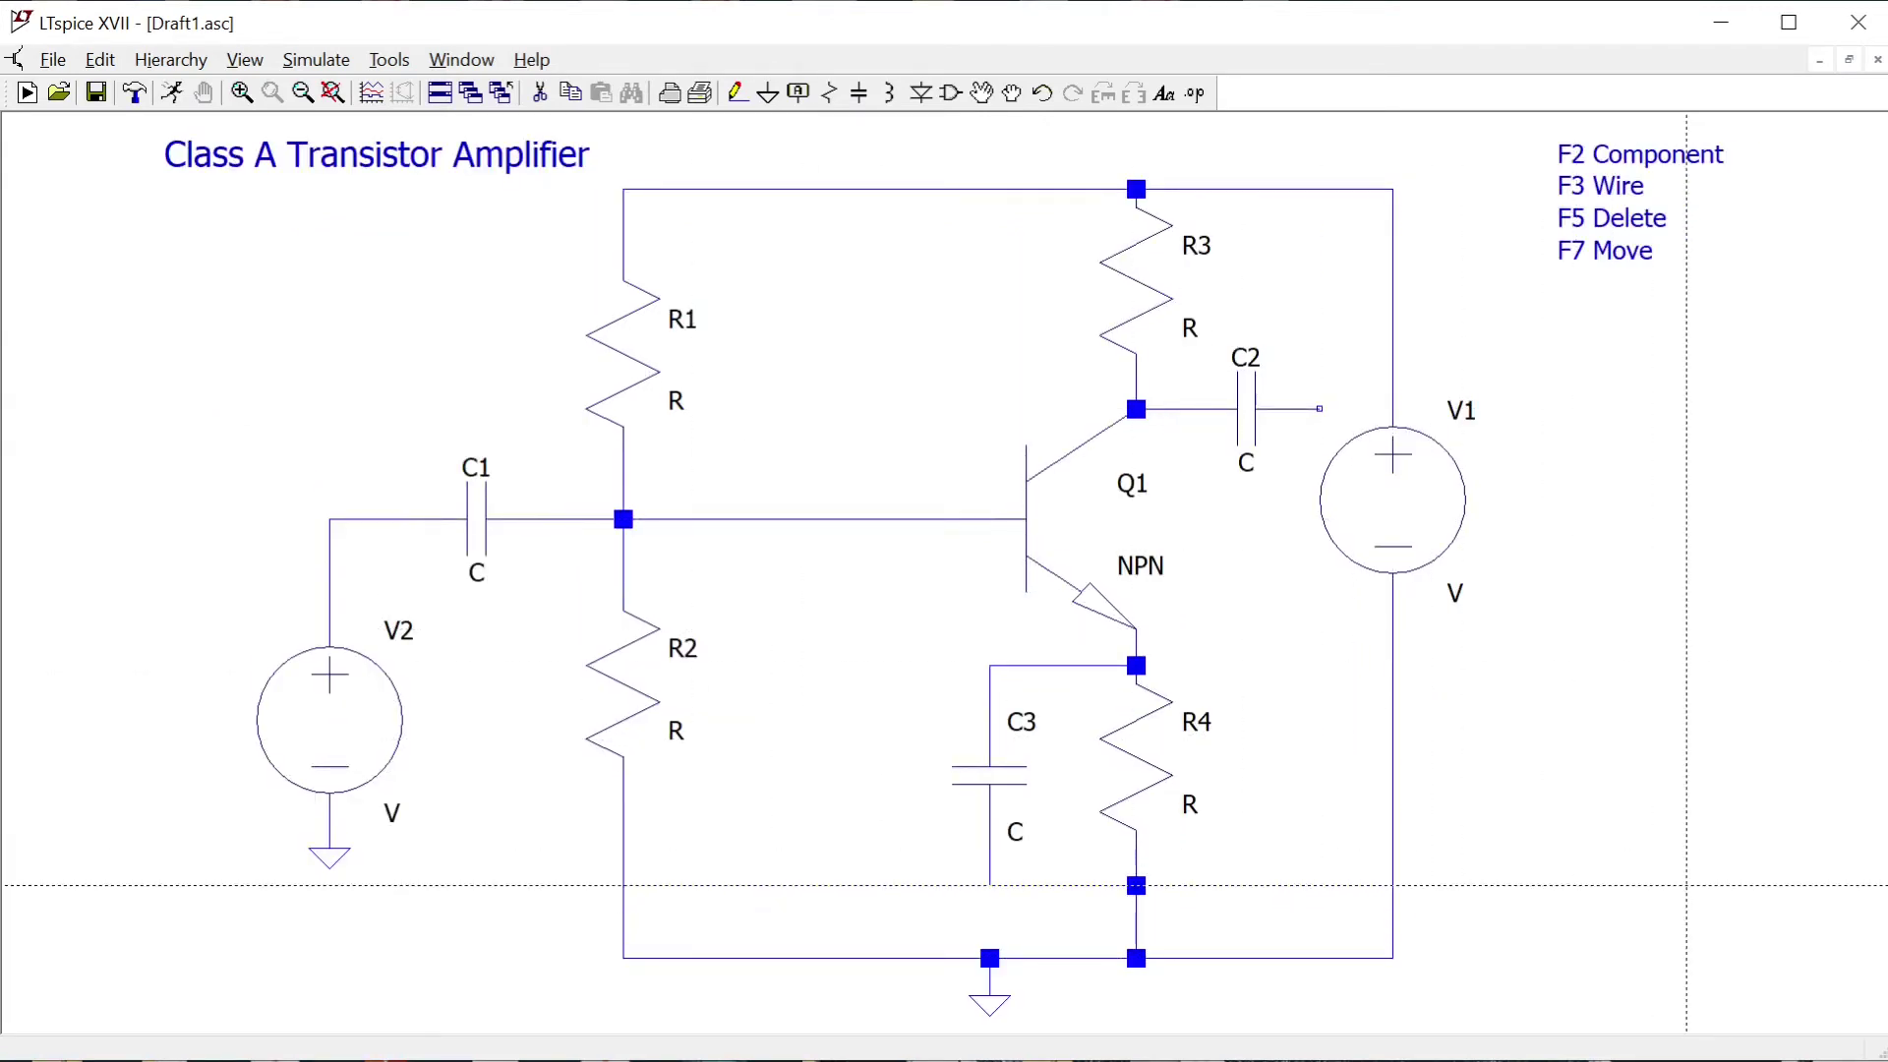
click(1135, 885)
click(990, 885)
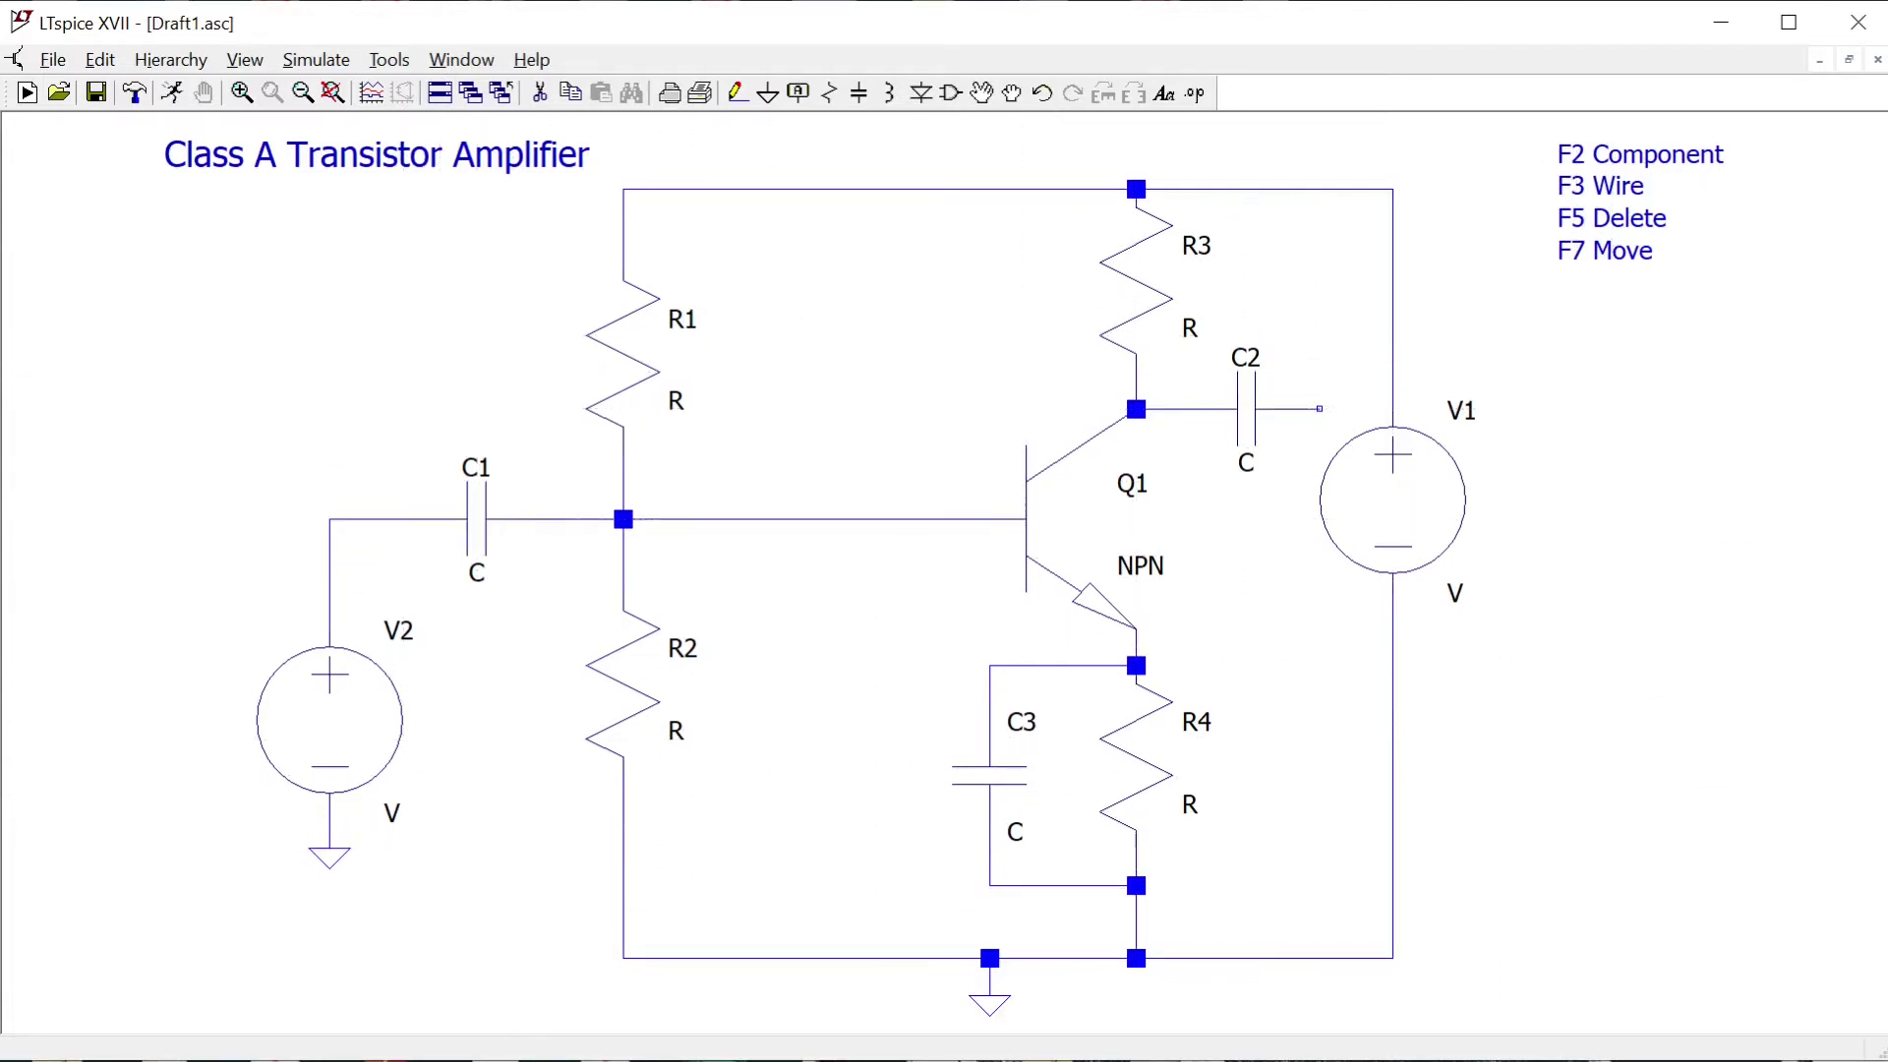
key(Escape)
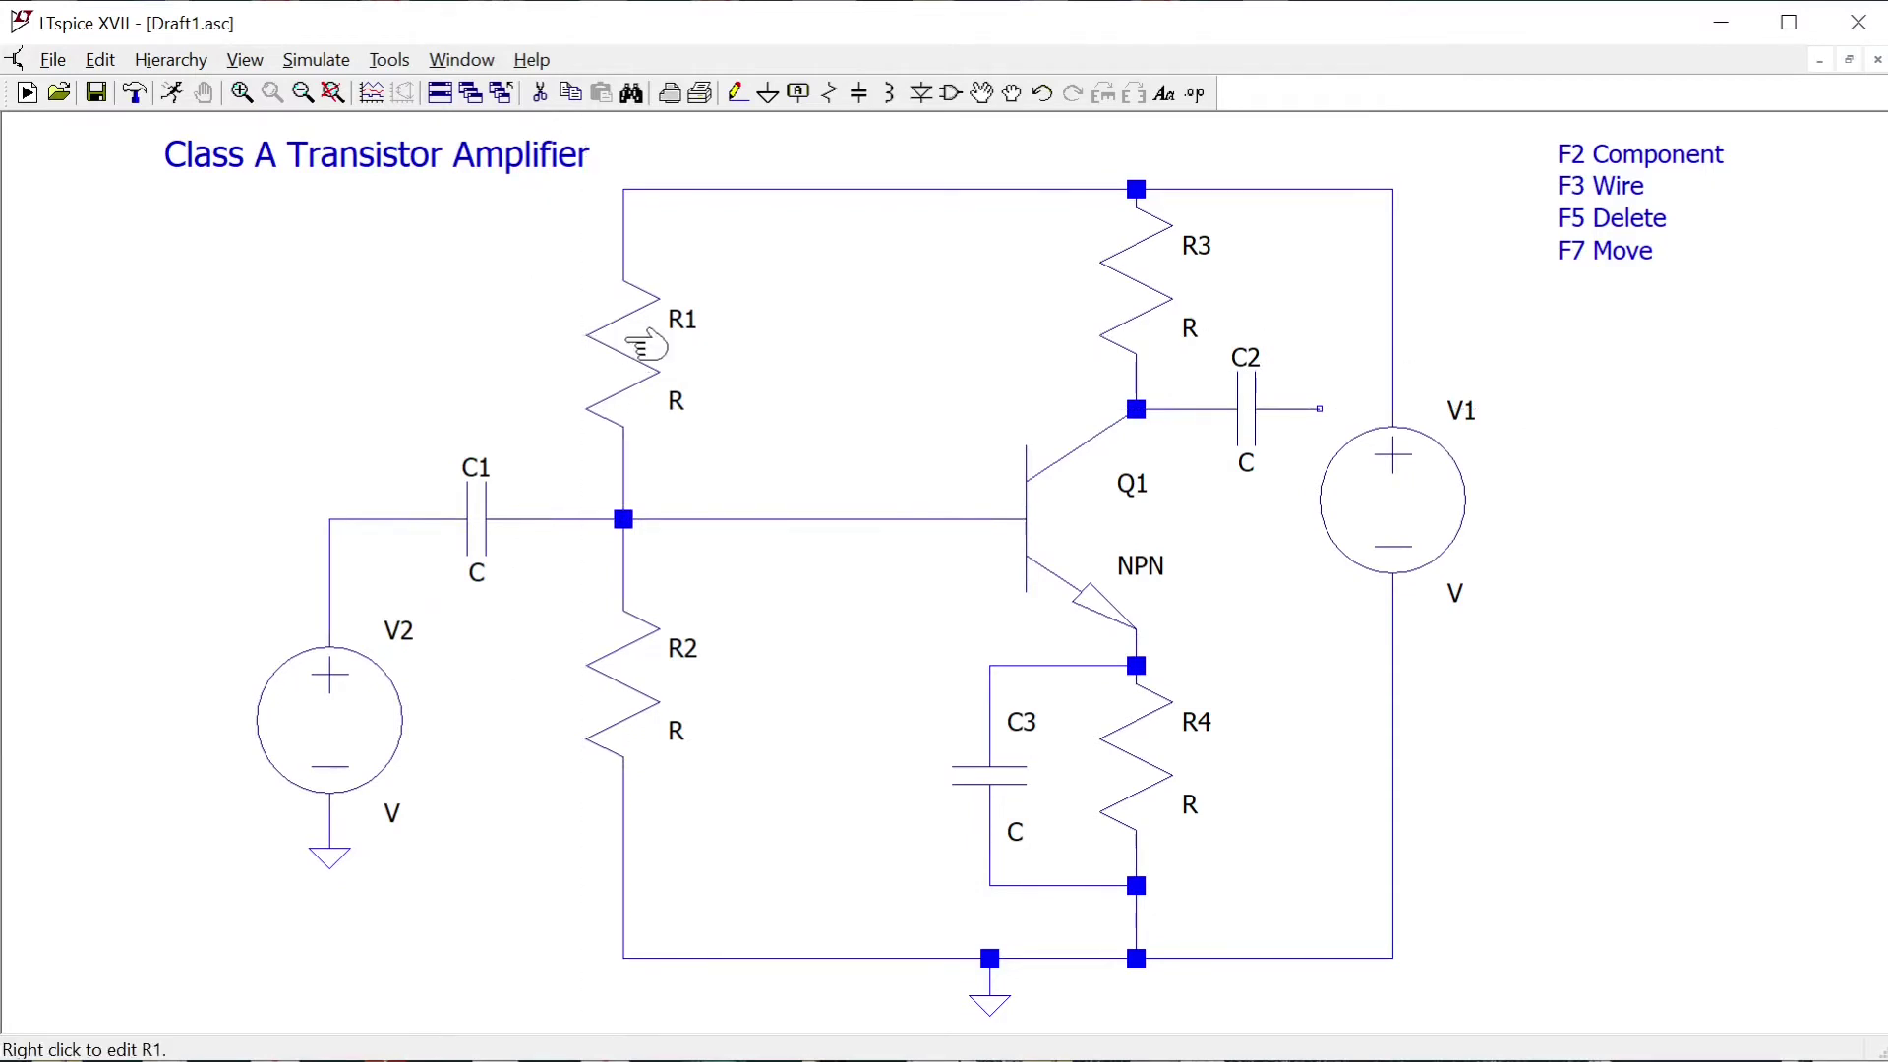
- Set the resistance of R1 to 30k and of R2 to 3k9
right_click(641, 360)
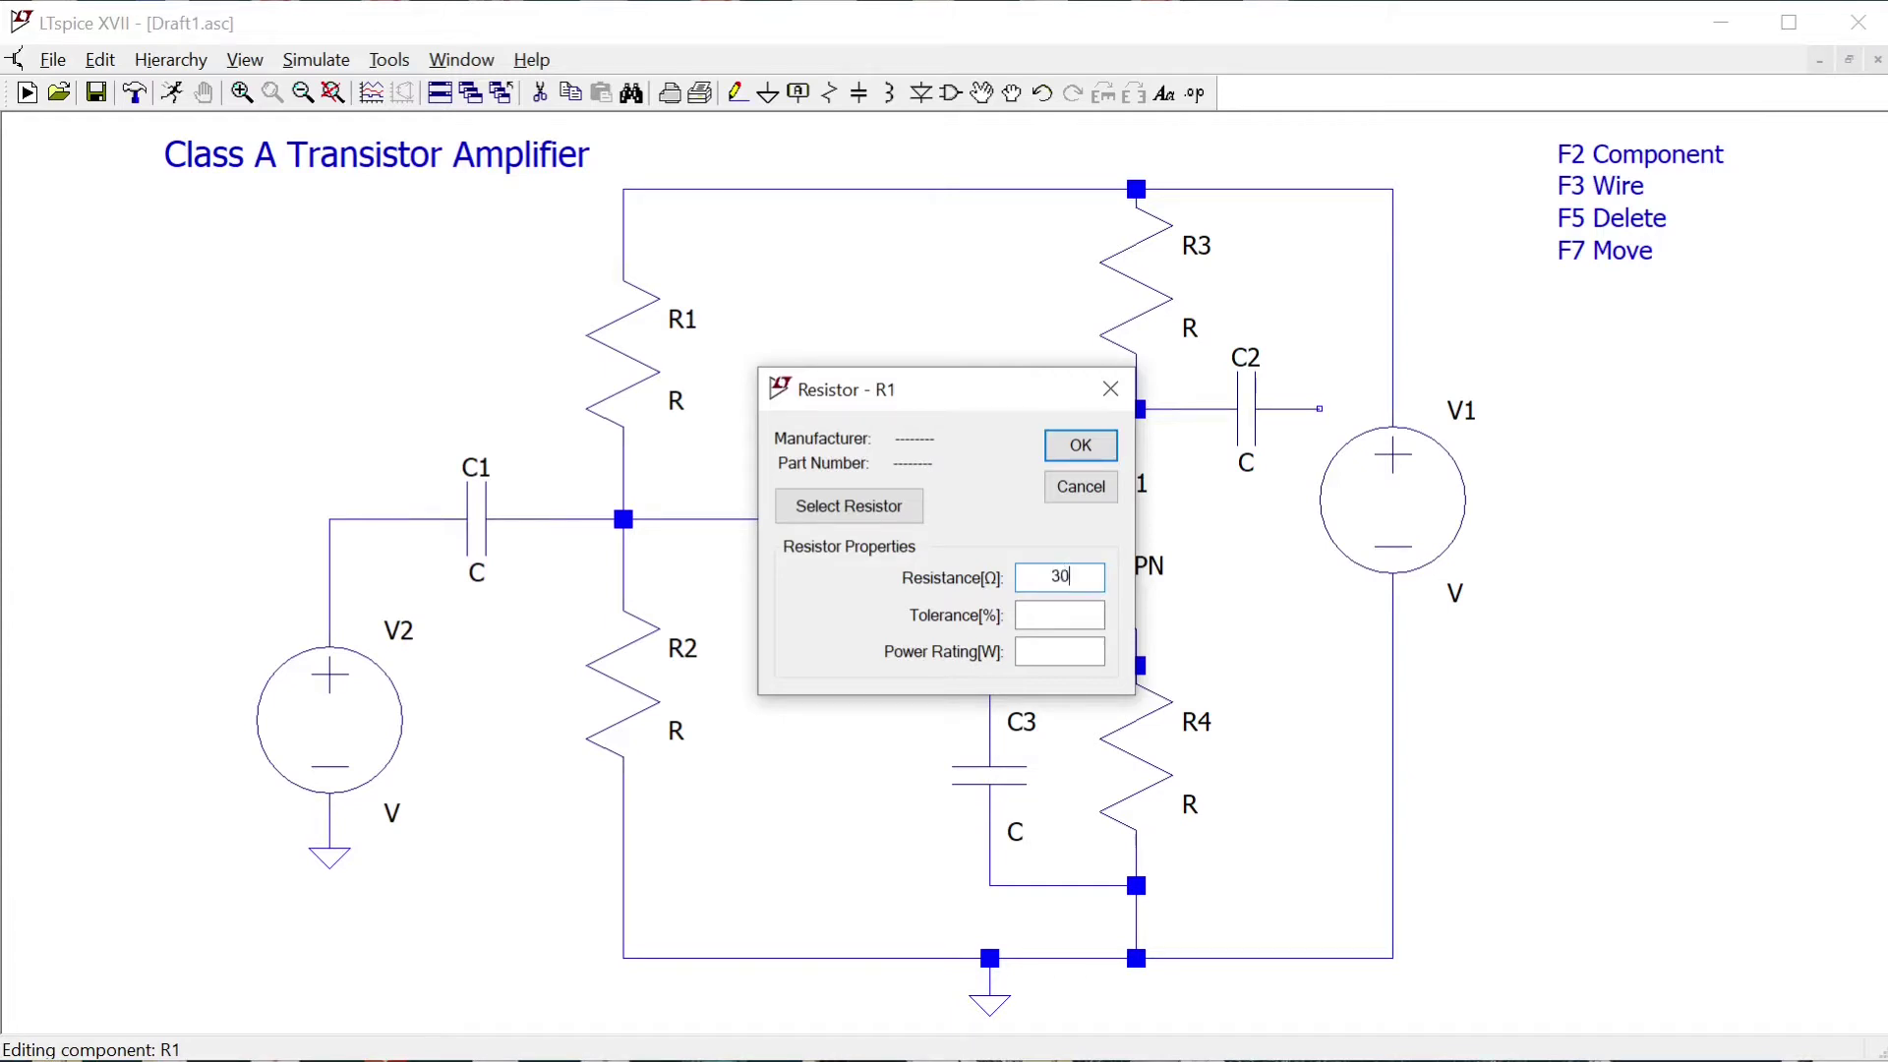
click(1080, 445)
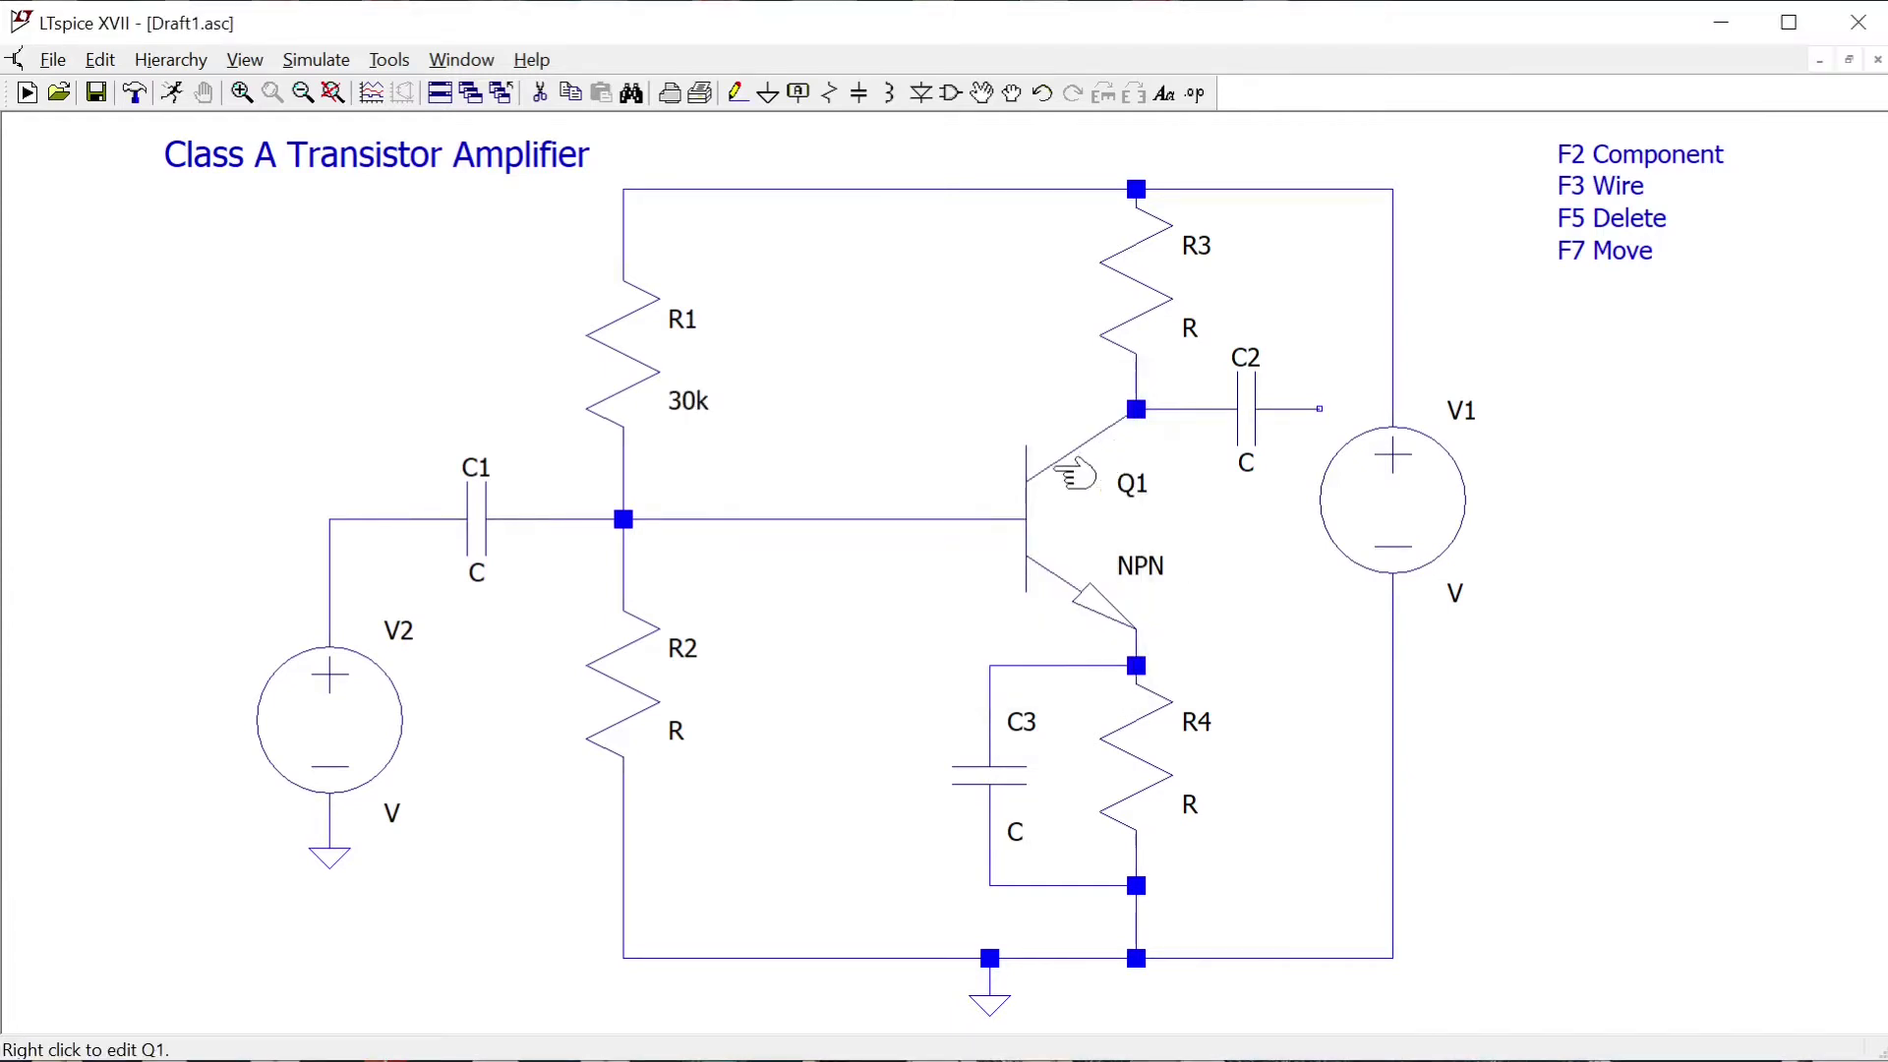
right_click(651, 699)
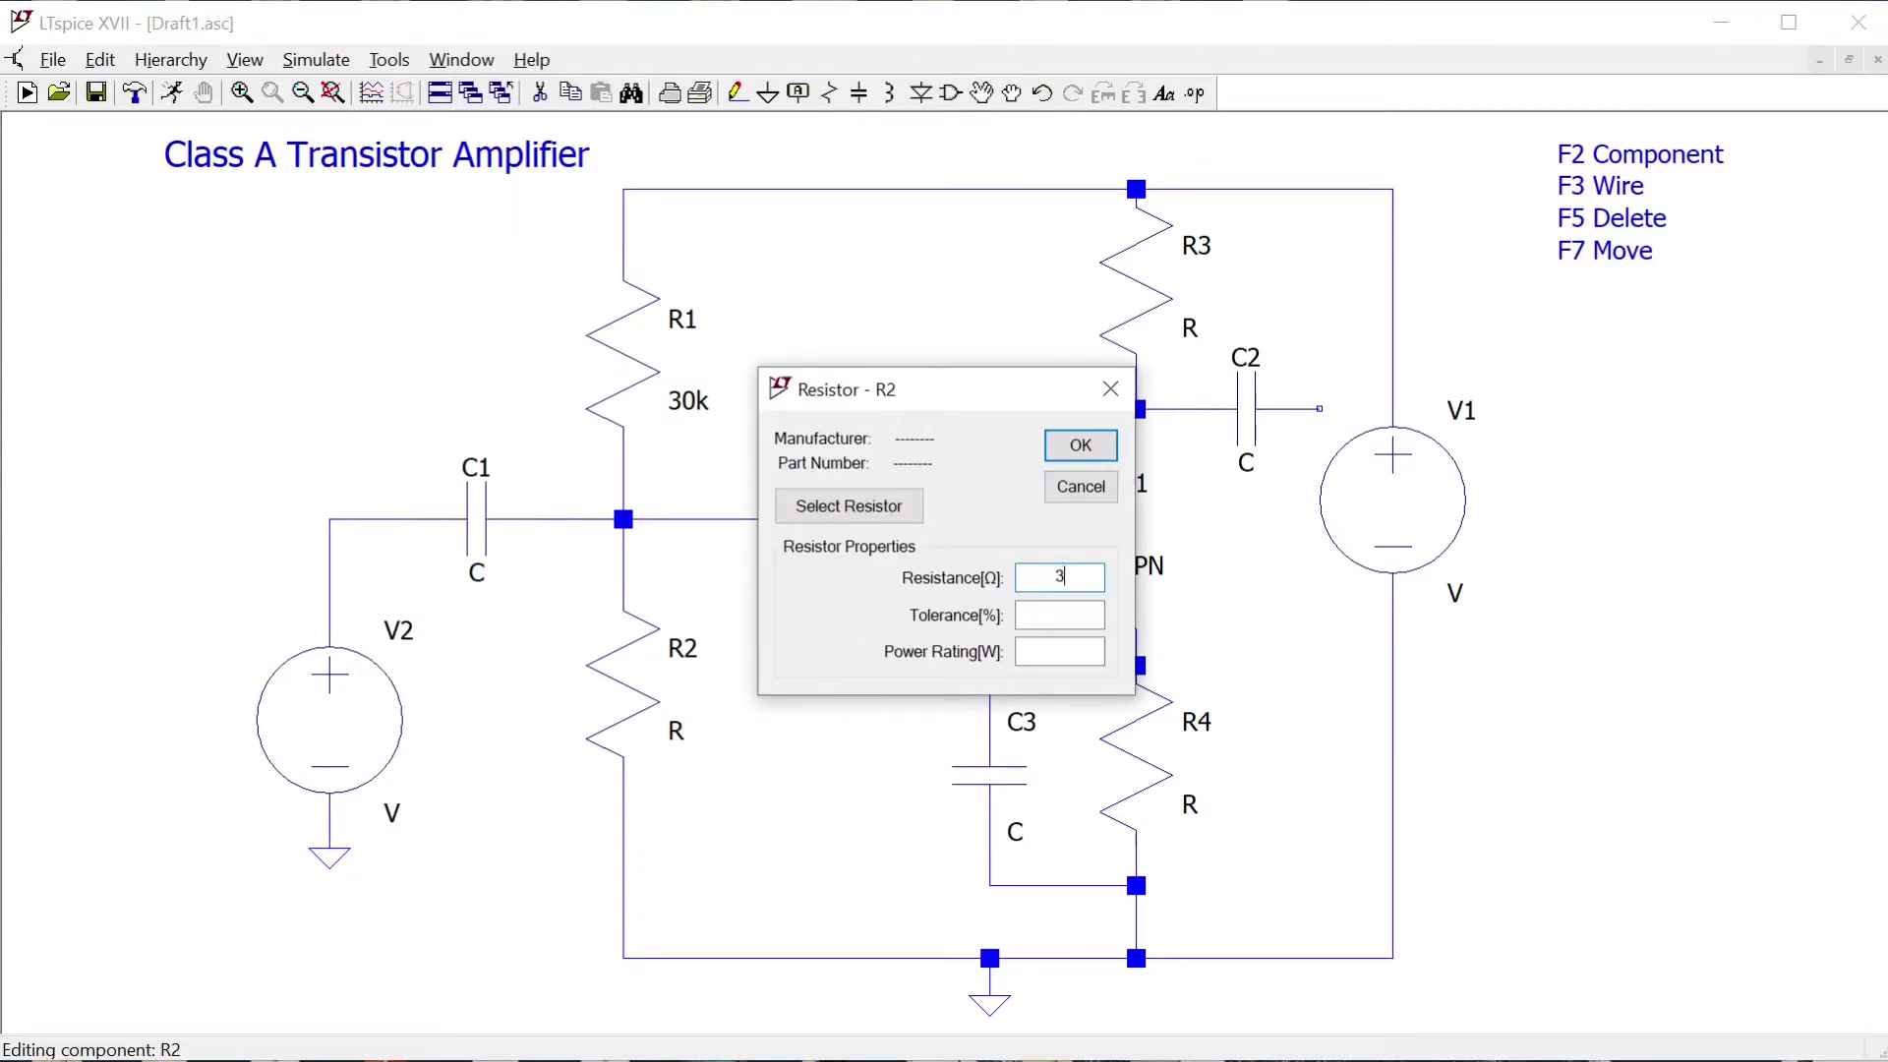
click(1091, 452)
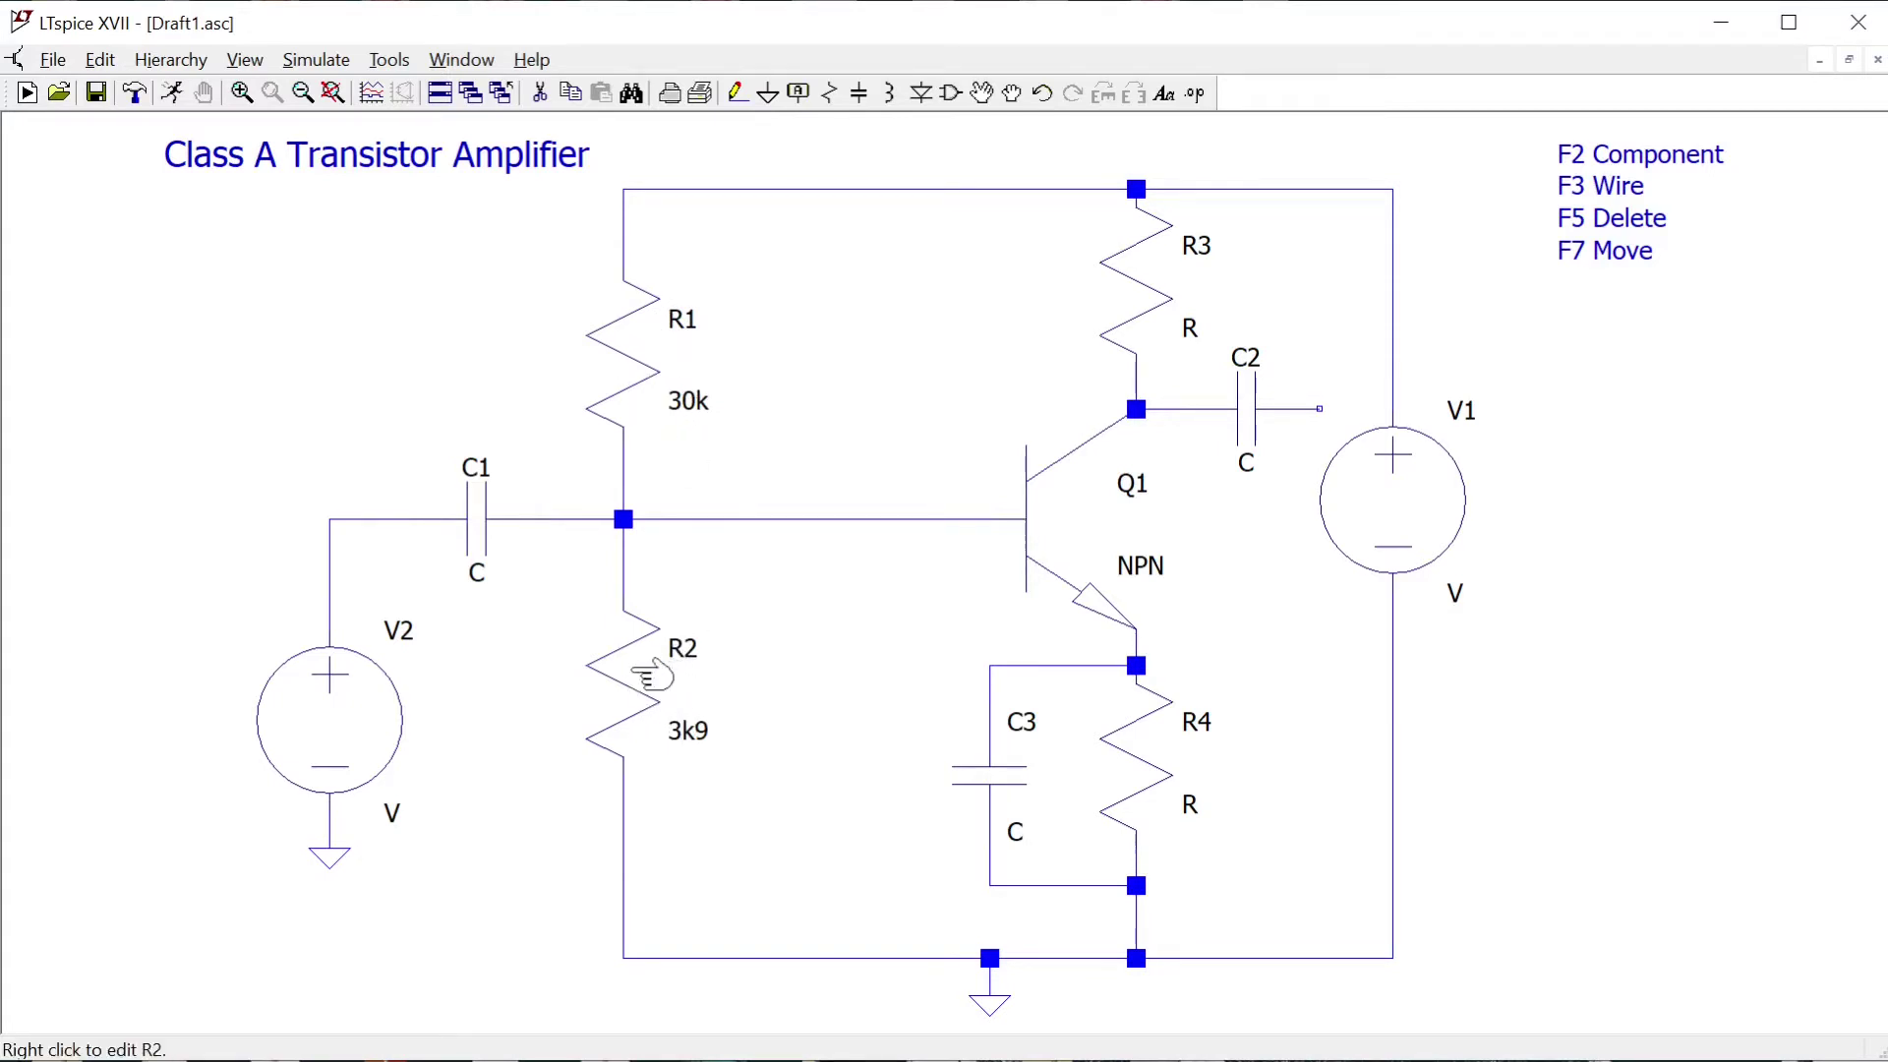
- Set the resistance of R3 to 10k and of R4 to 1k
right_click(1130, 300)
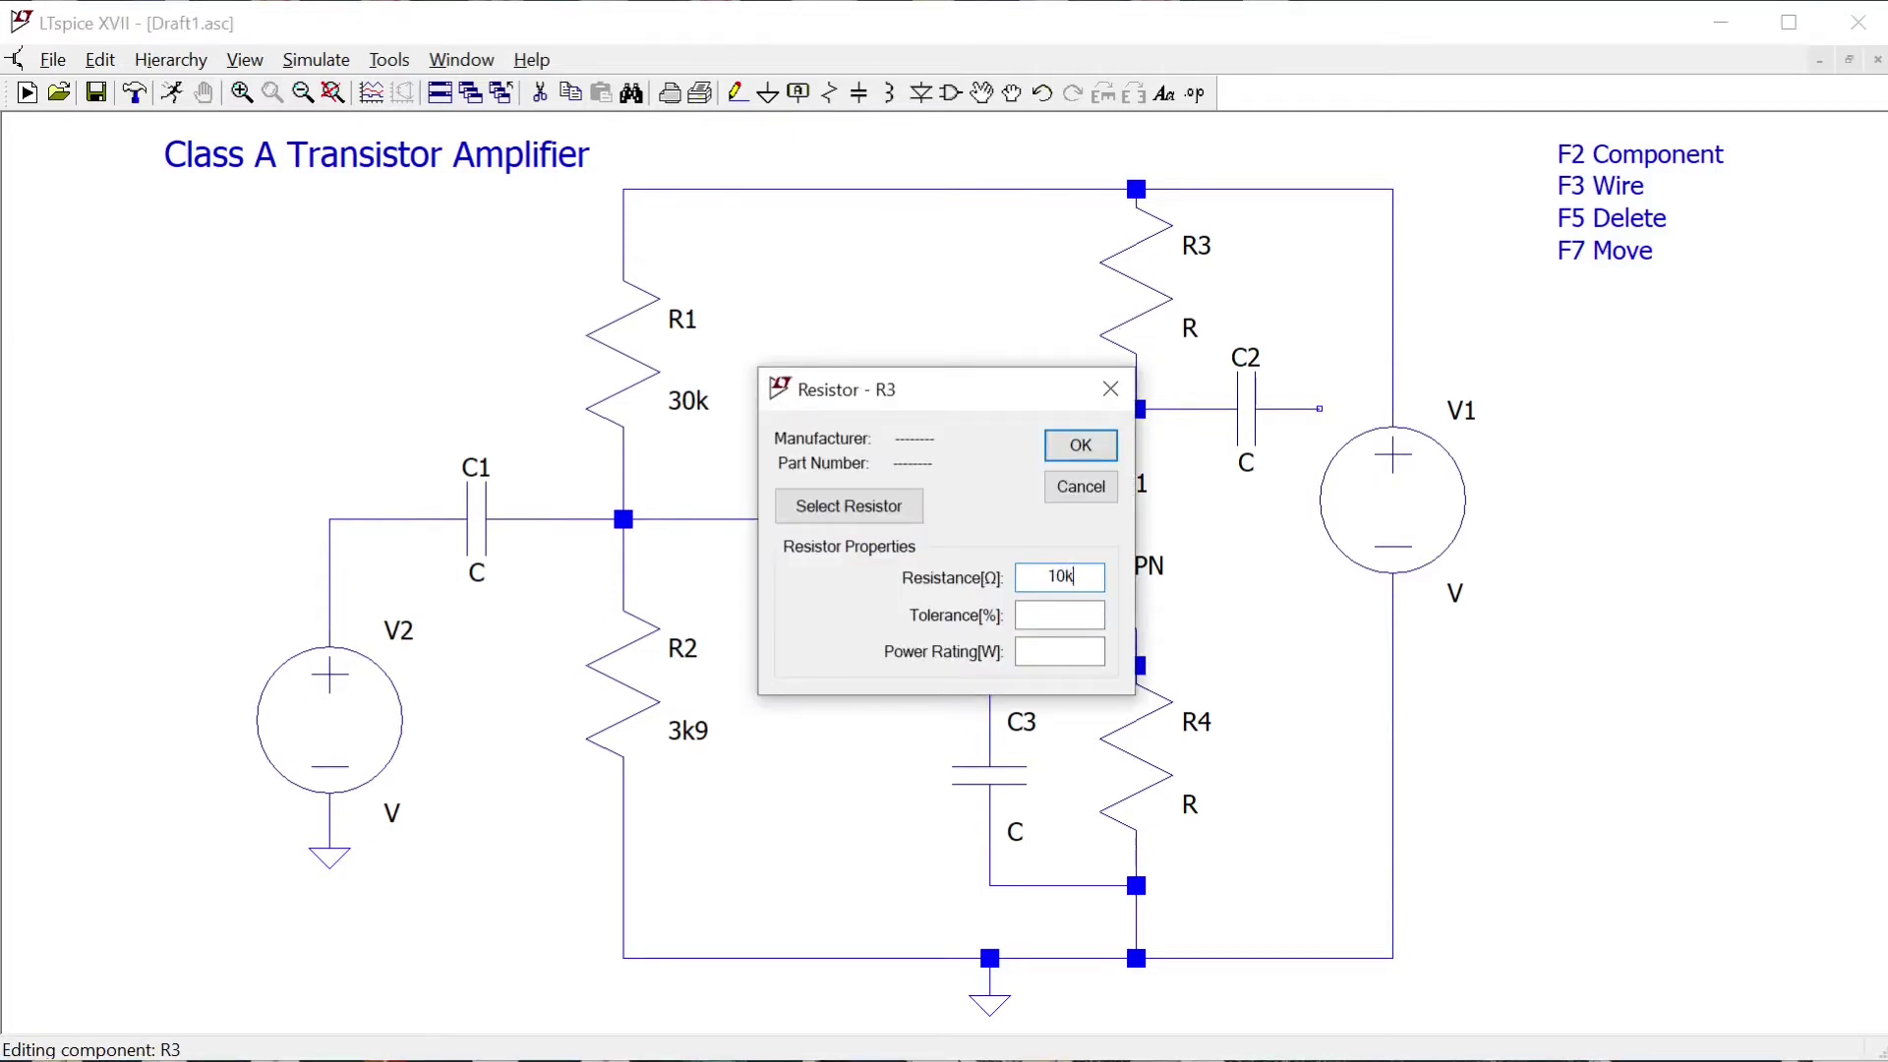
key(Return)
right_click(1136, 761)
click(1080, 446)
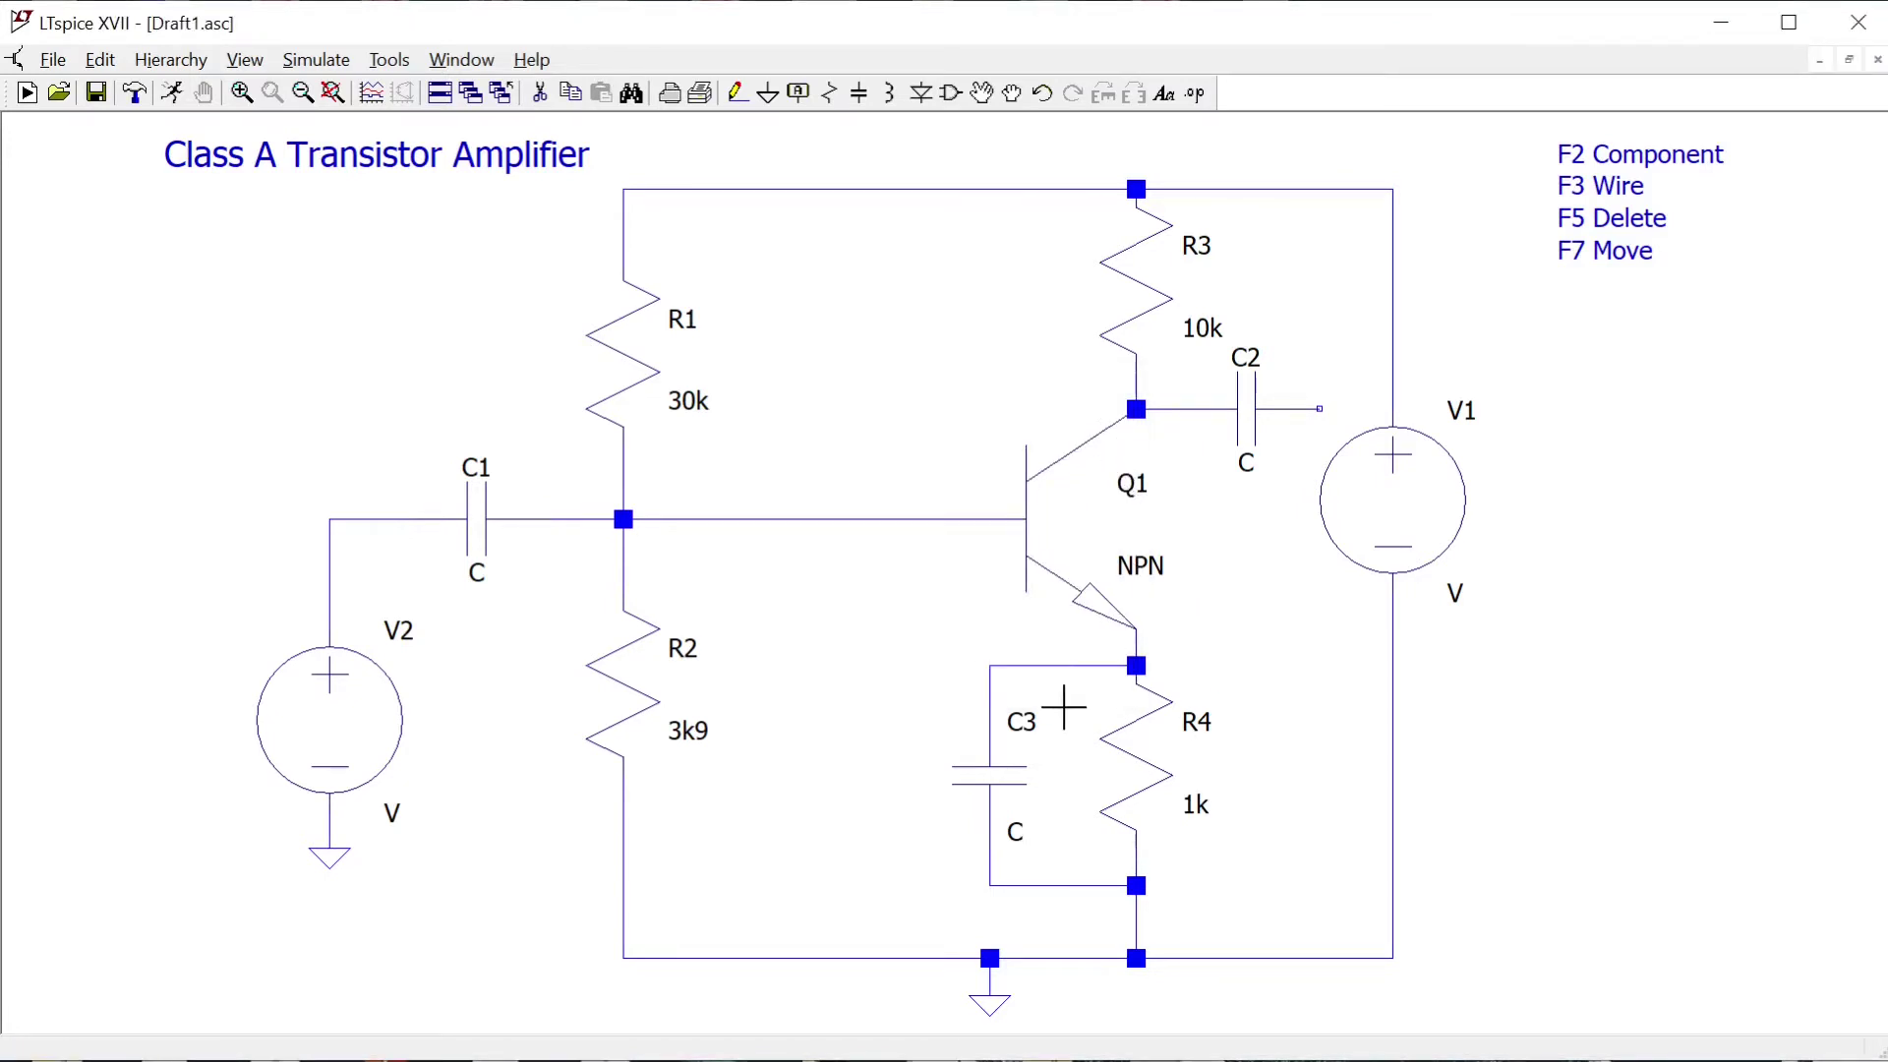
- Set the capacitance of C1 and C2 to 10u each
right_click(497, 518)
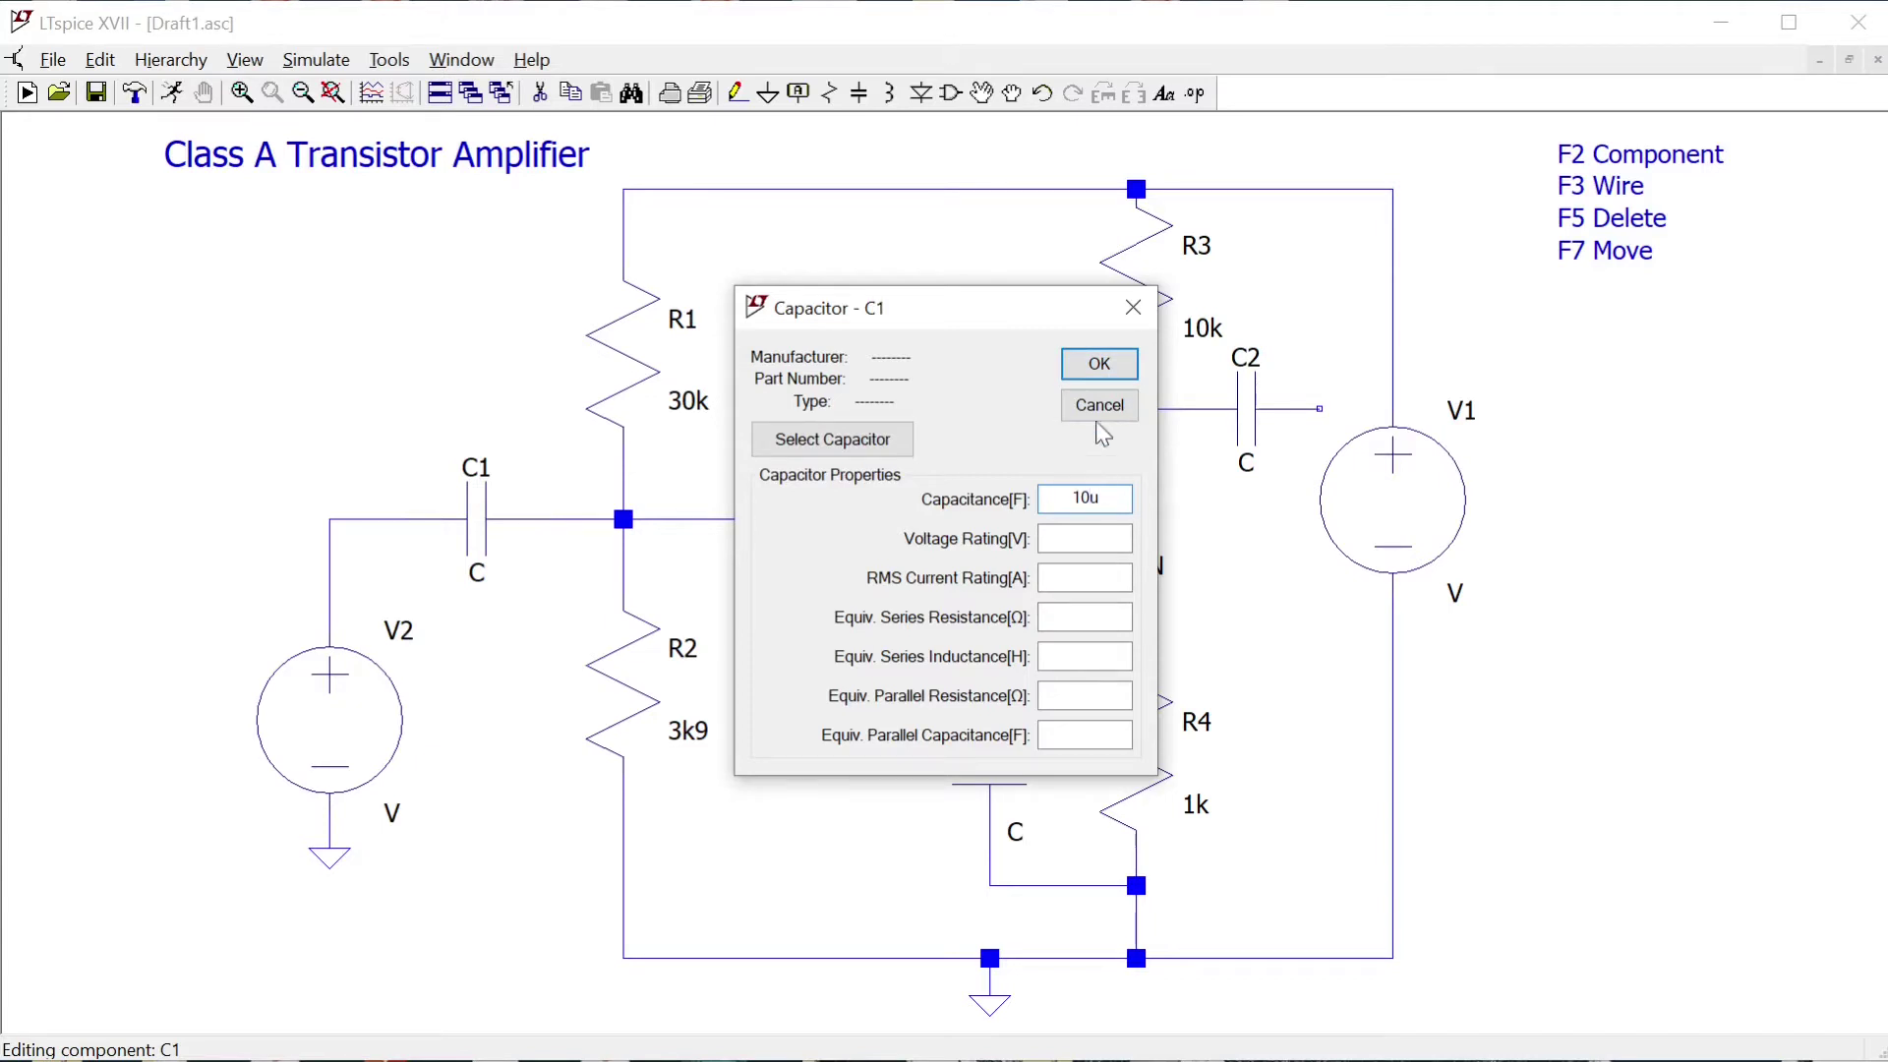
click(1101, 366)
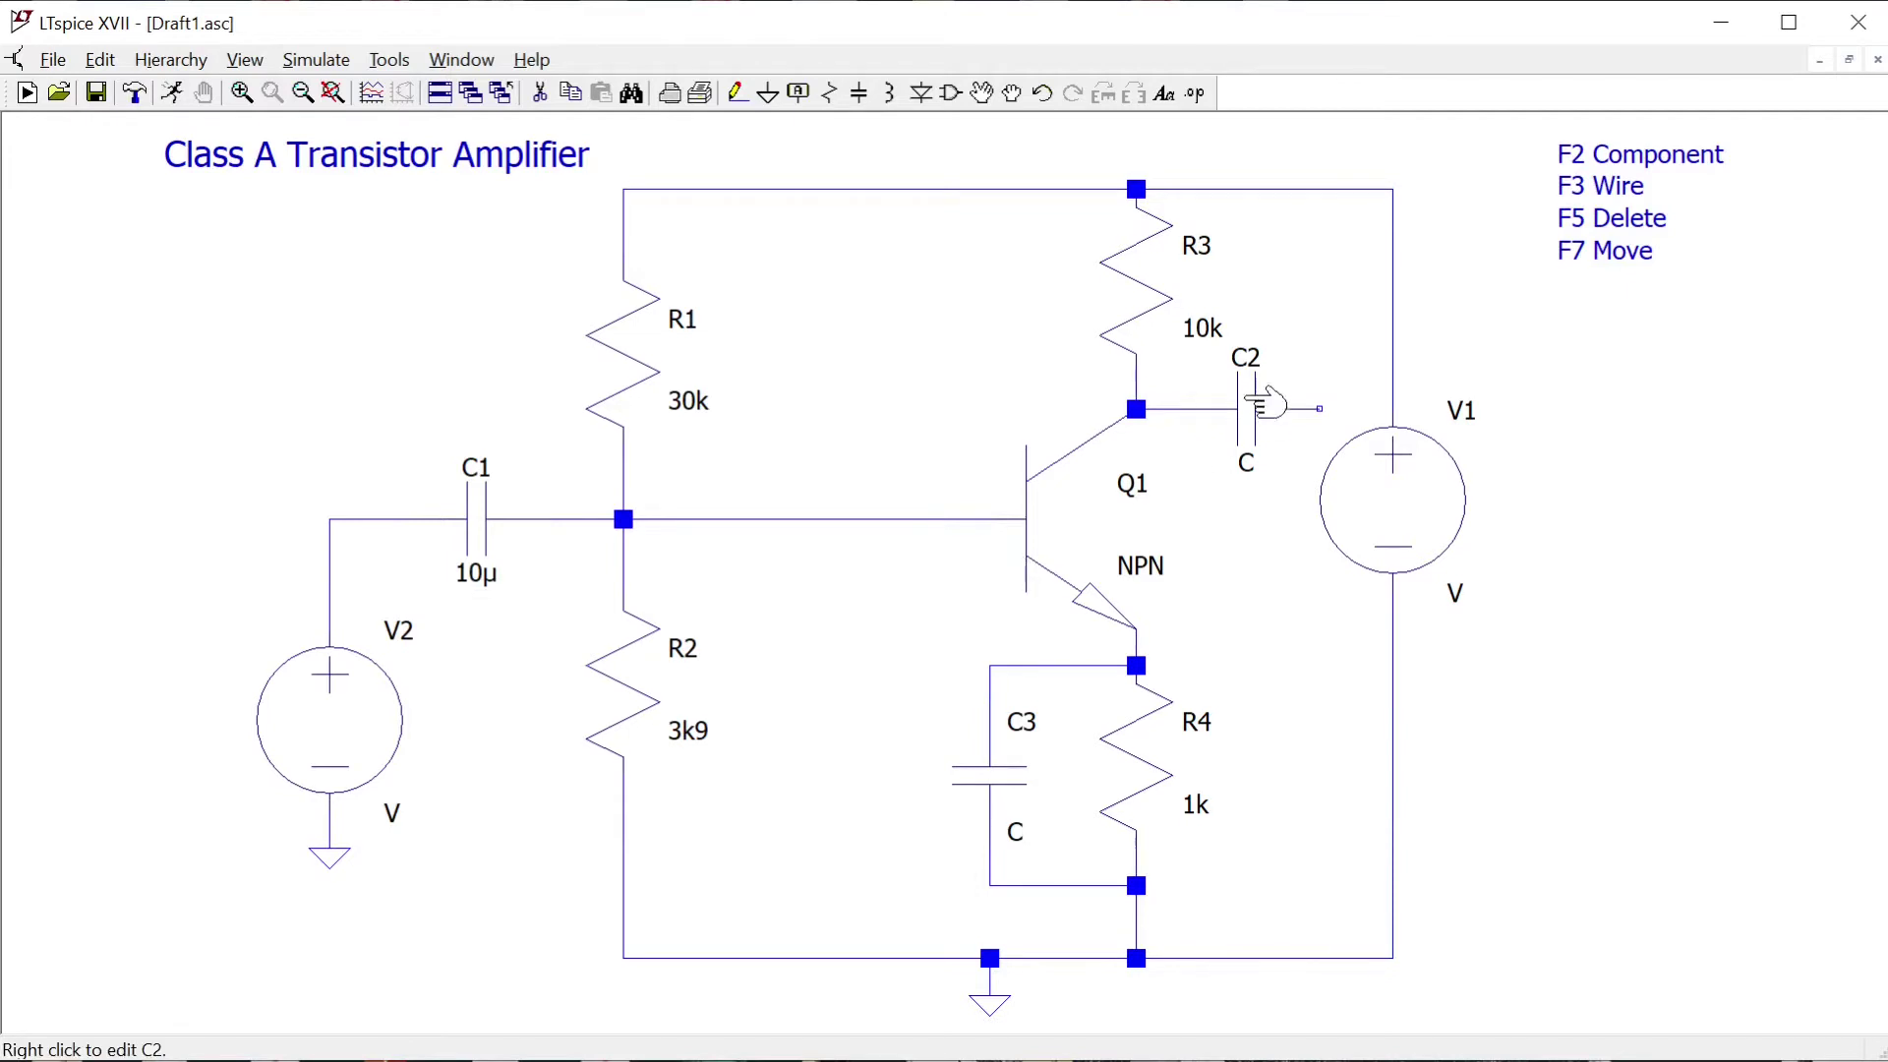
right_click(1205, 332)
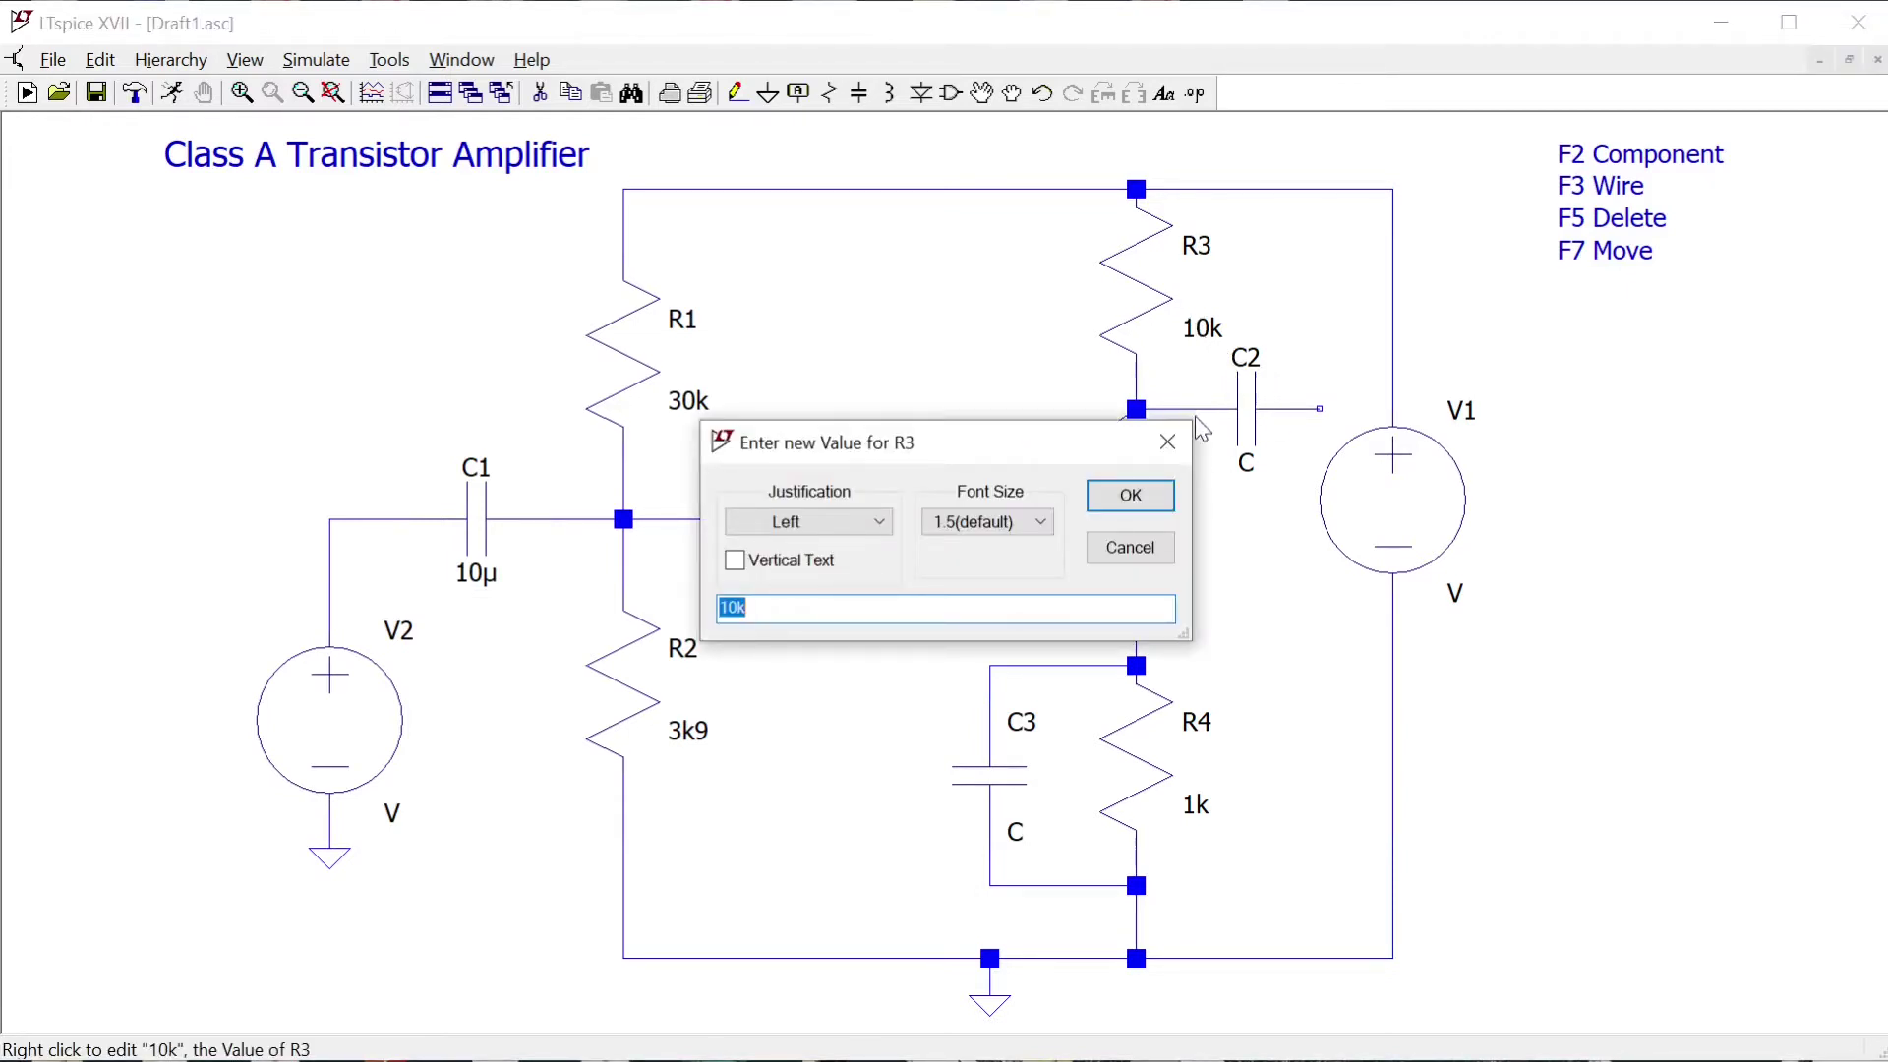
click(1144, 549)
right_click(1246, 408)
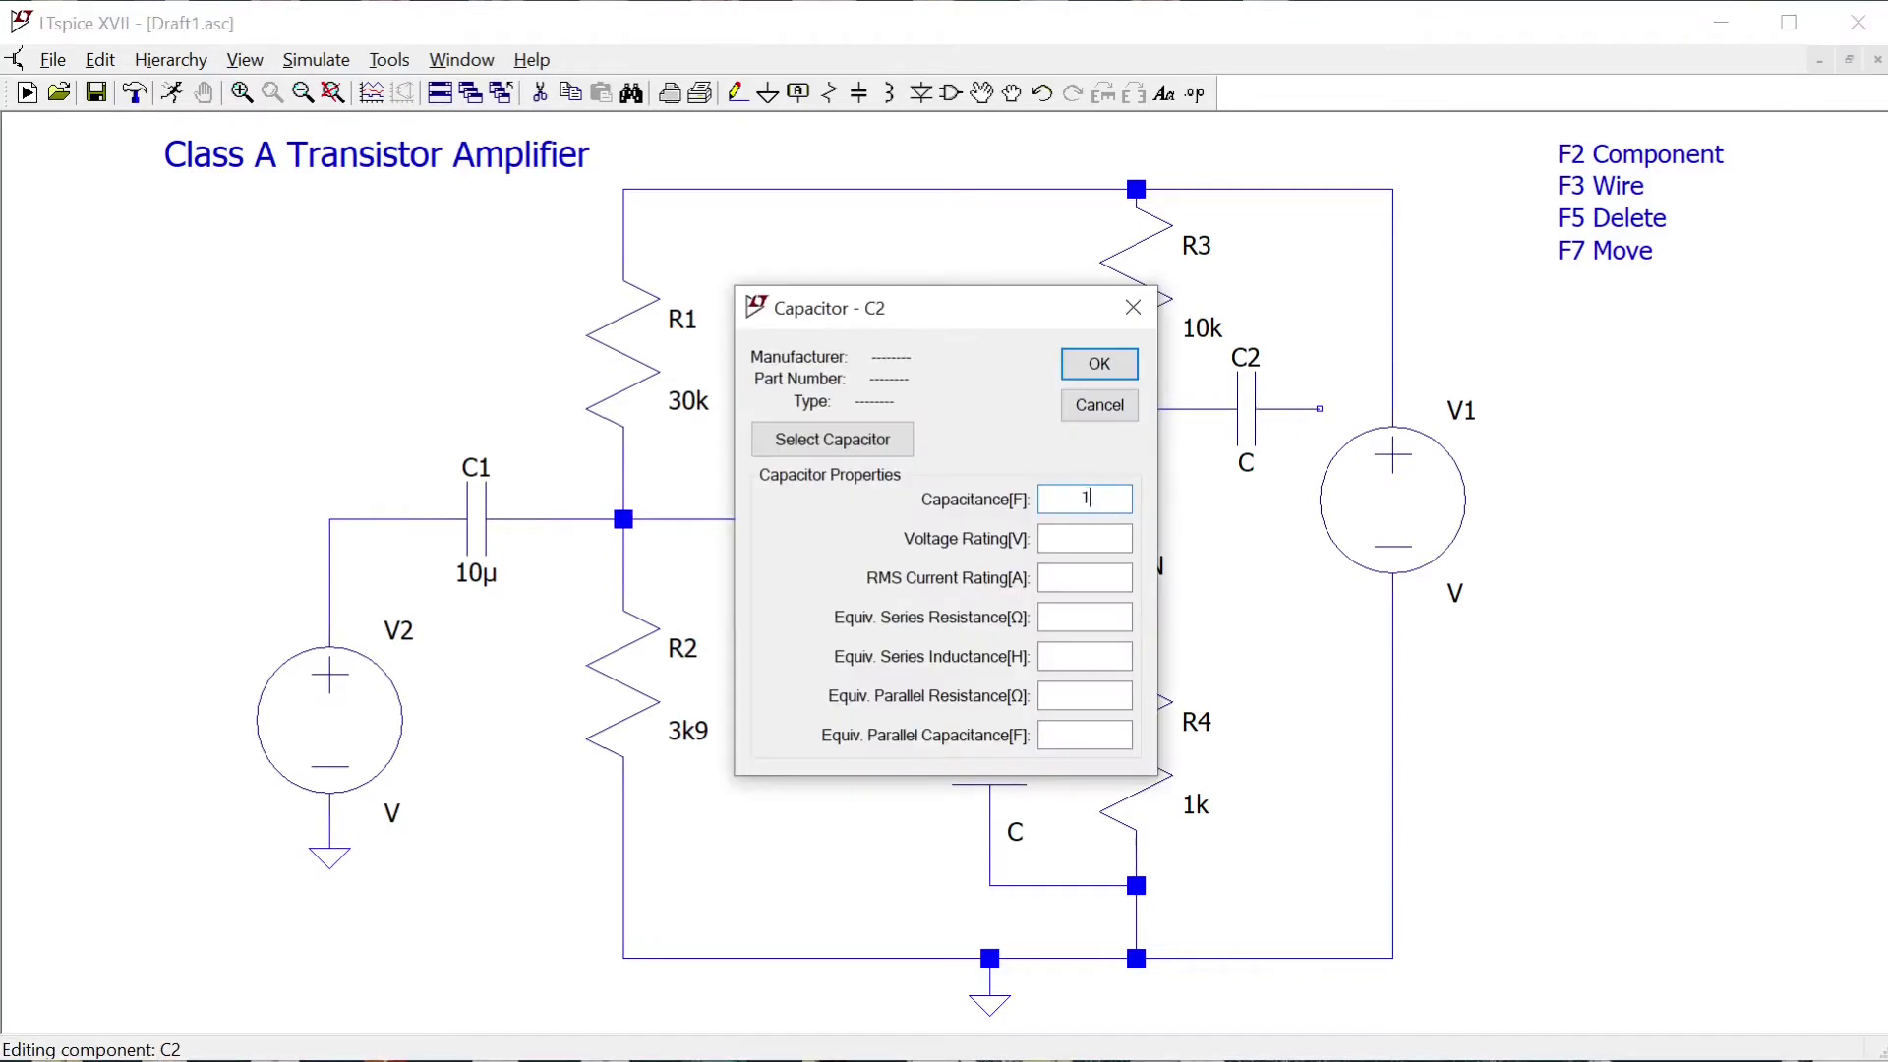
click(1101, 364)
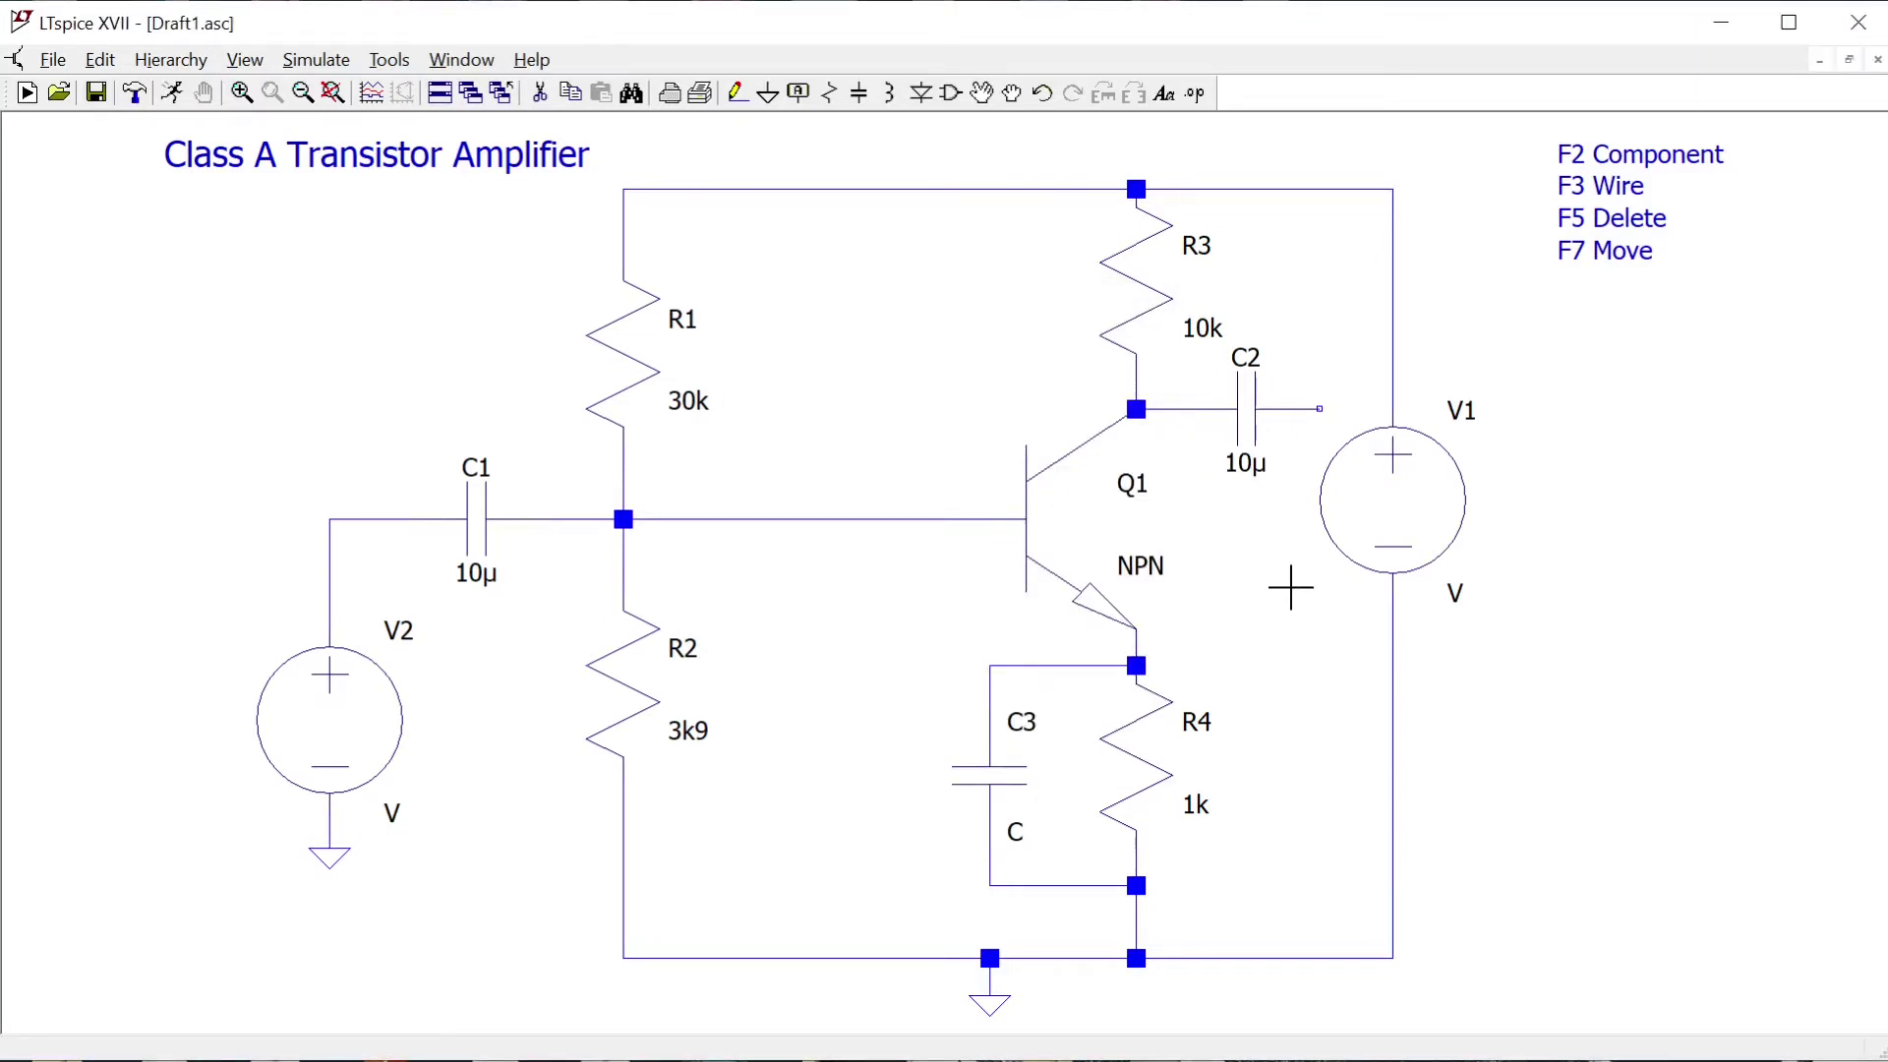
- Set the capacitance of C3 to 33n and the DC value of source V1 to 12 V
right_click(1025, 774)
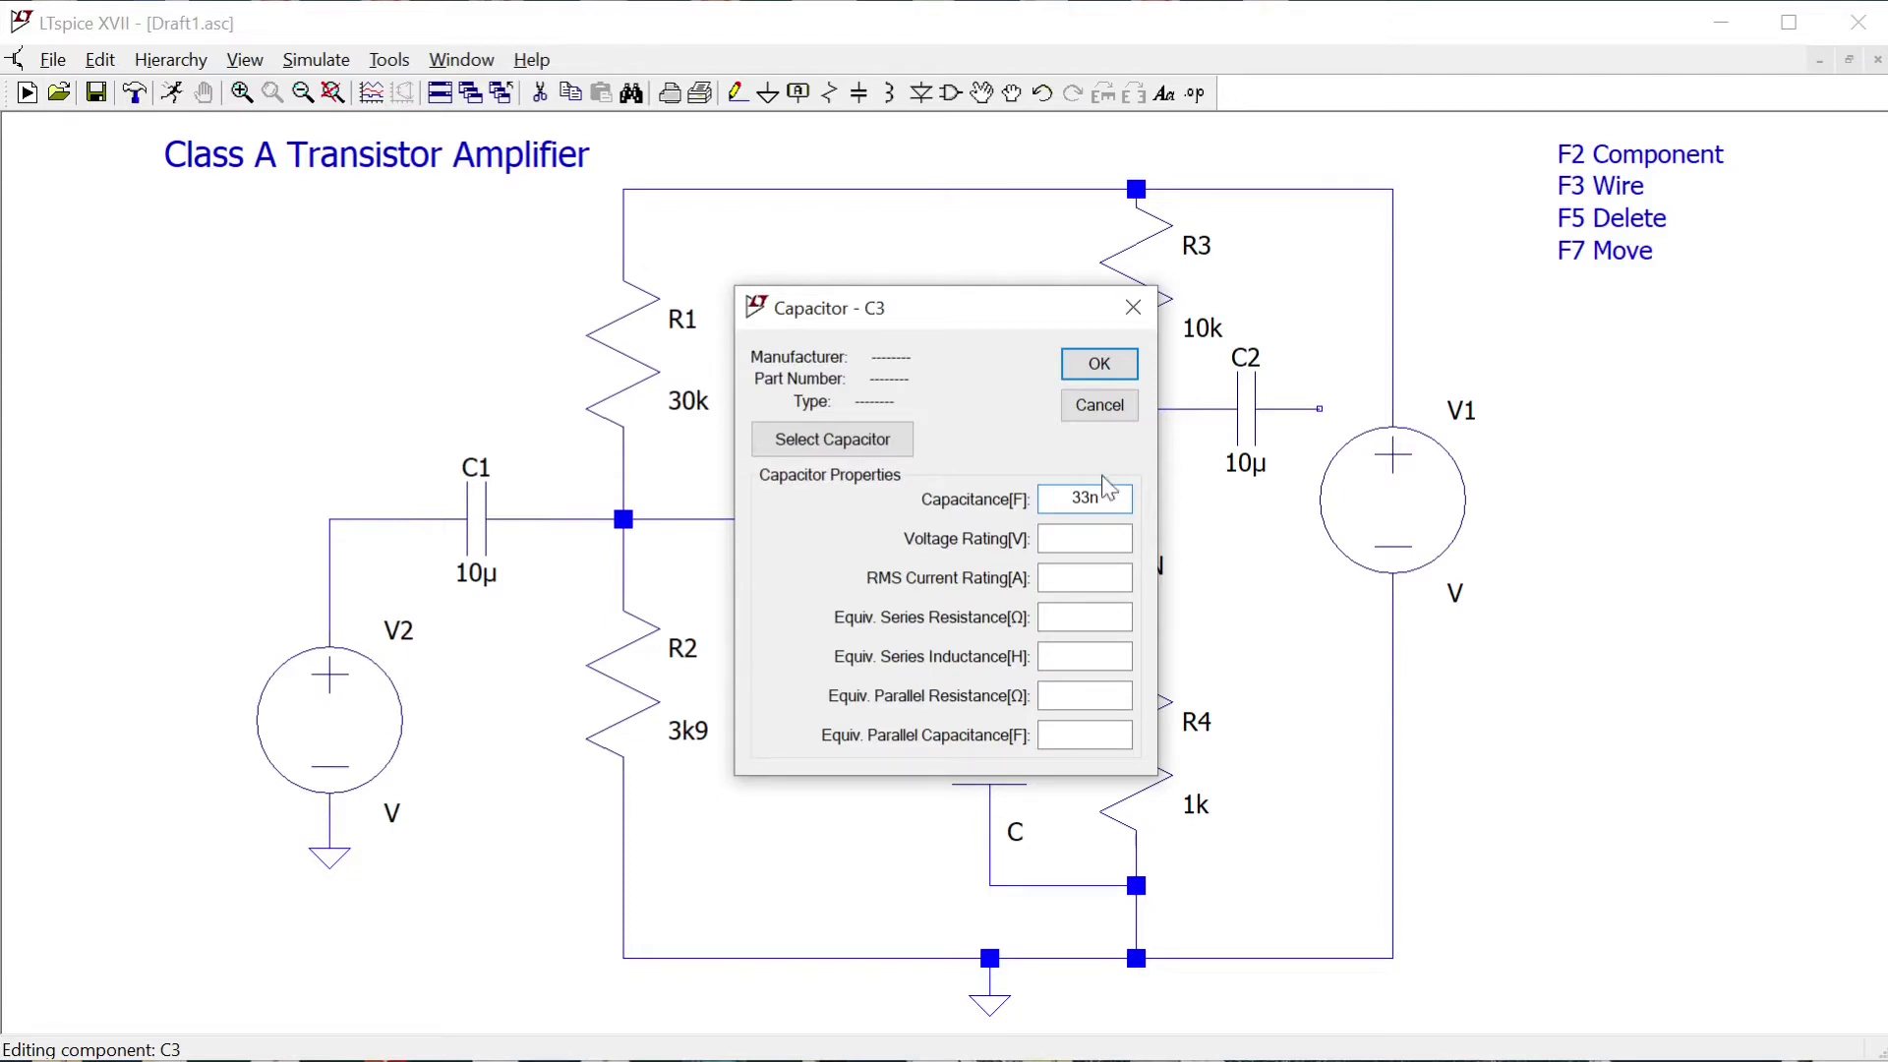
click(1100, 365)
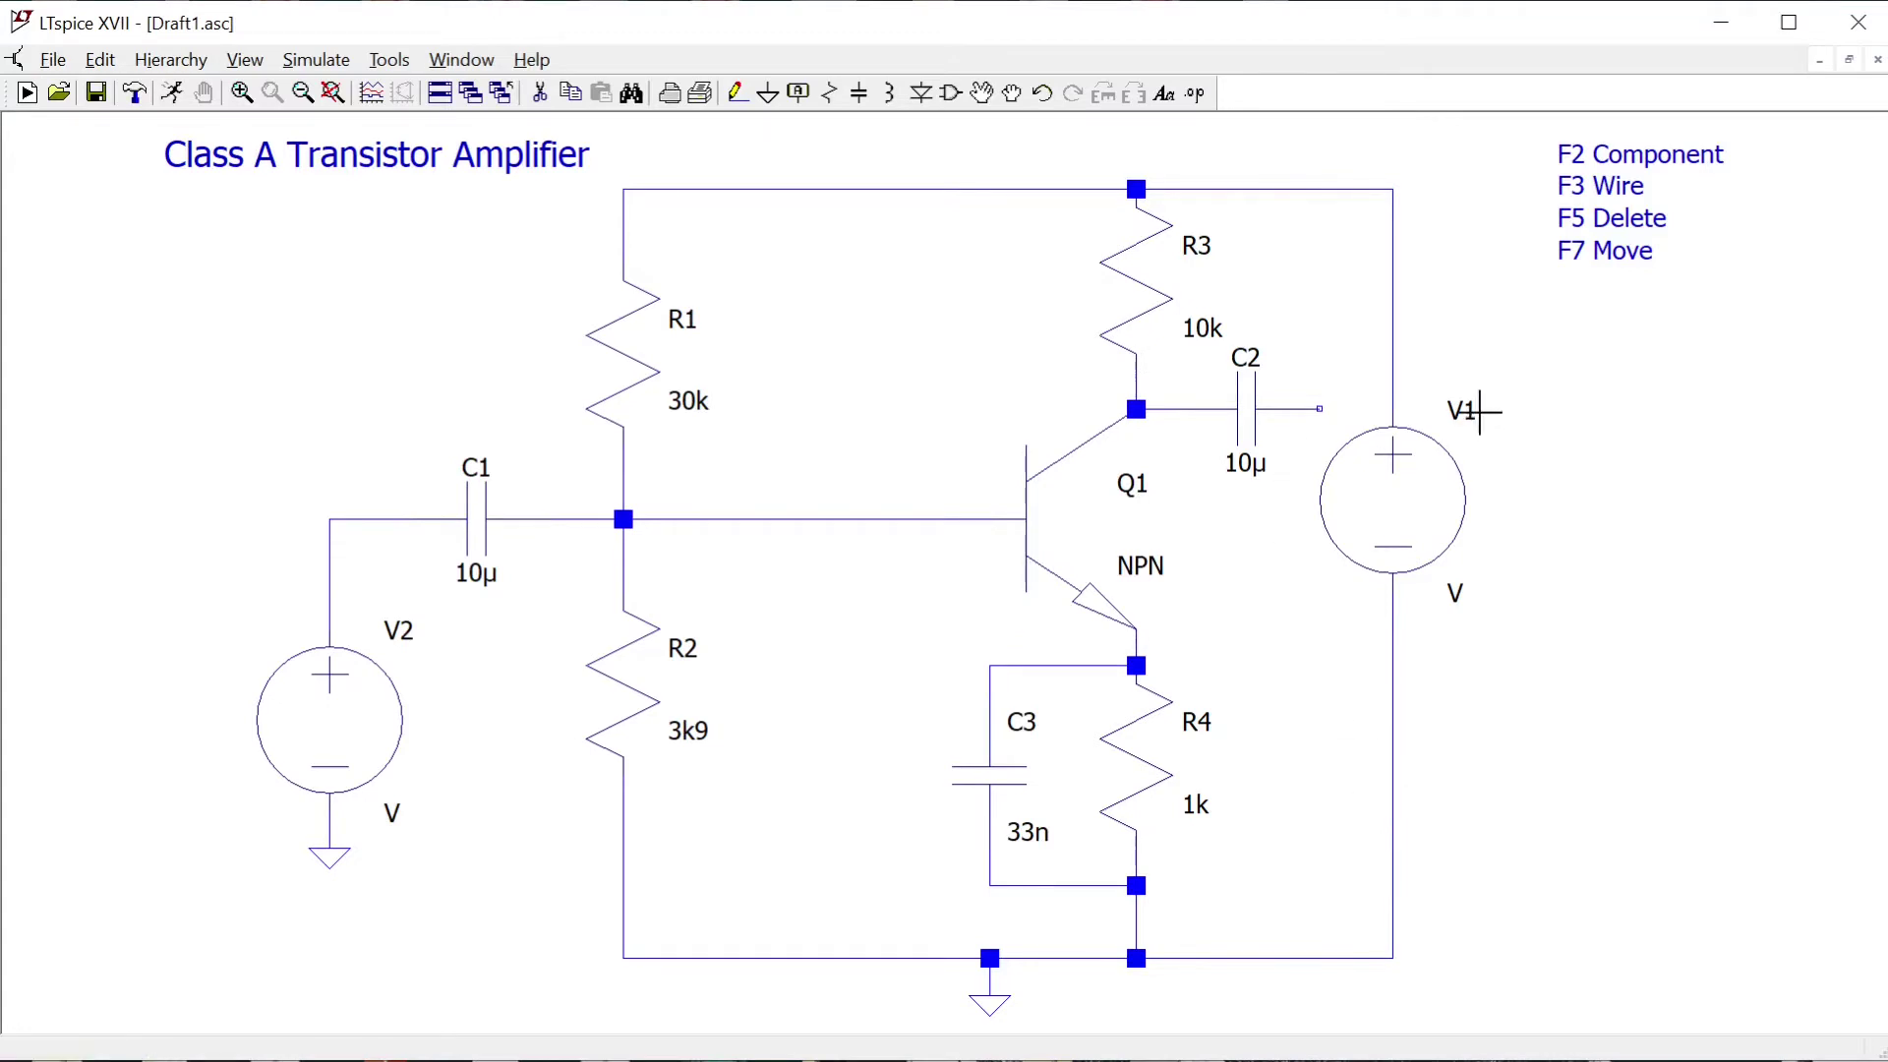
right_click(1412, 483)
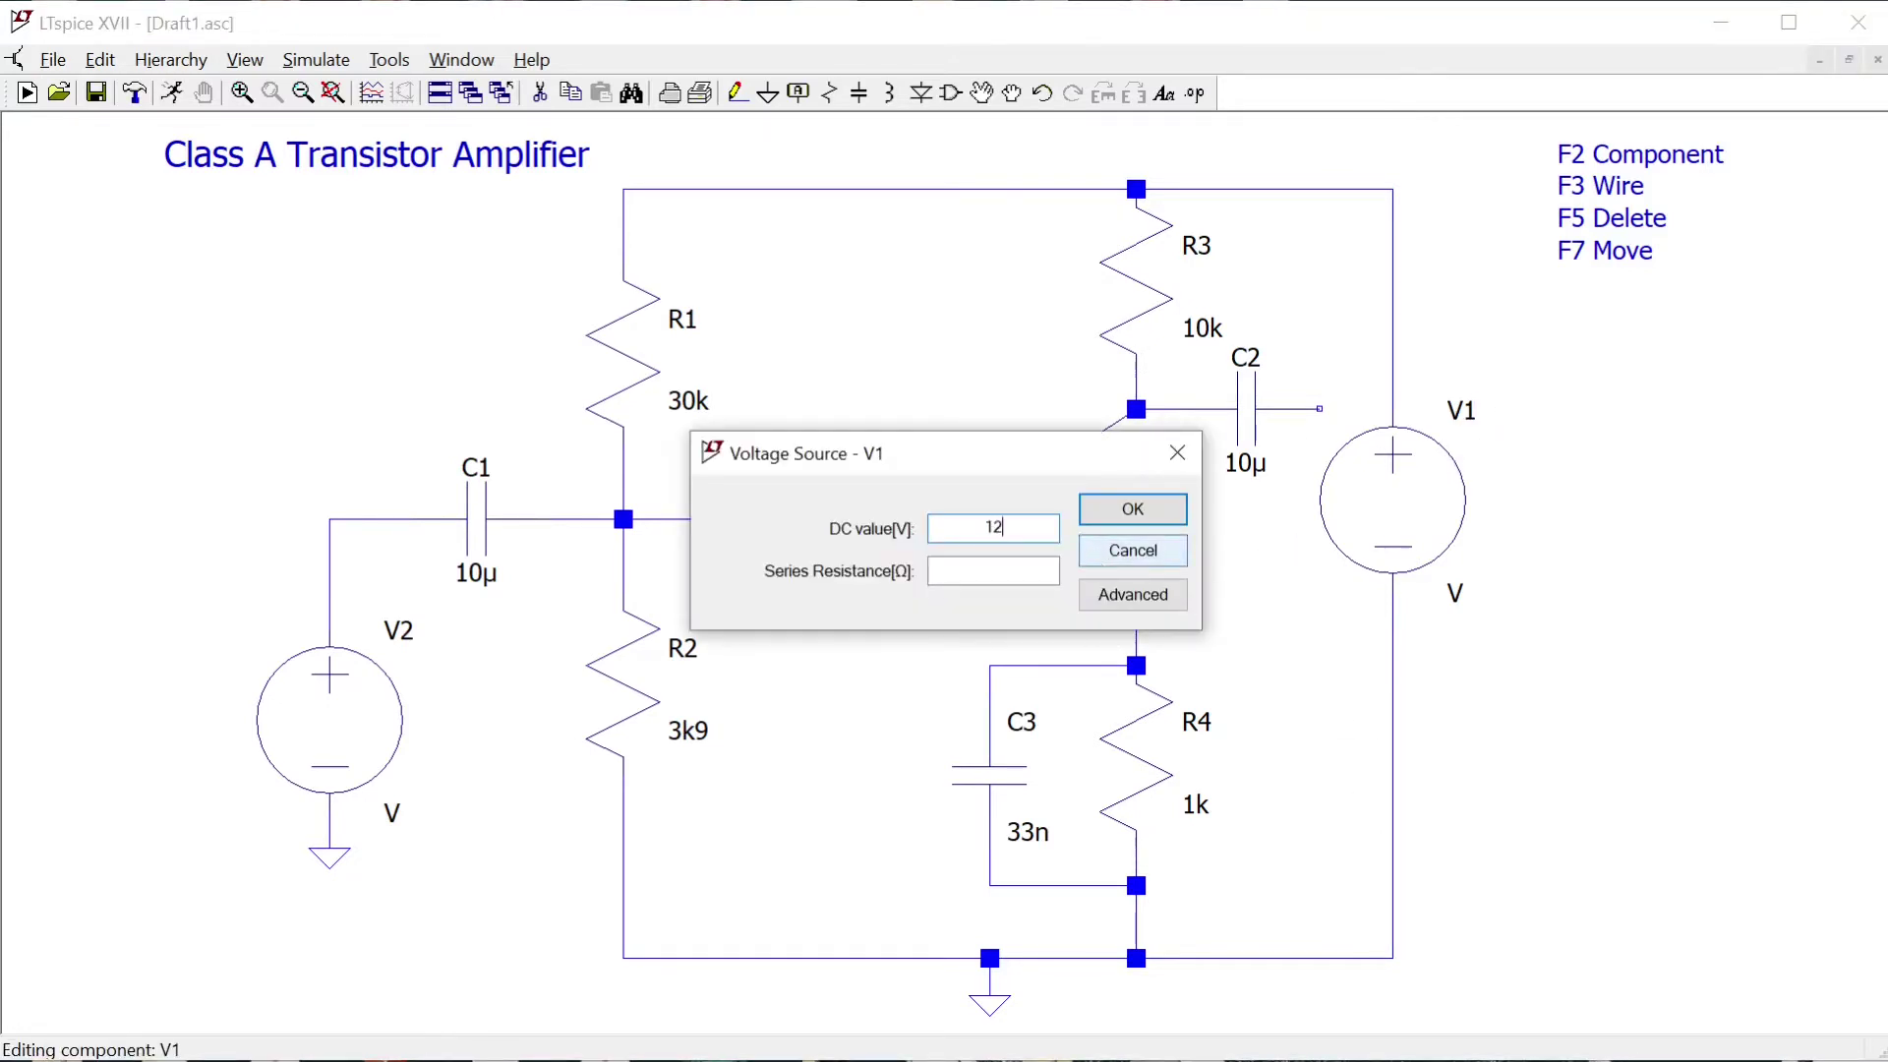
click(1119, 509)
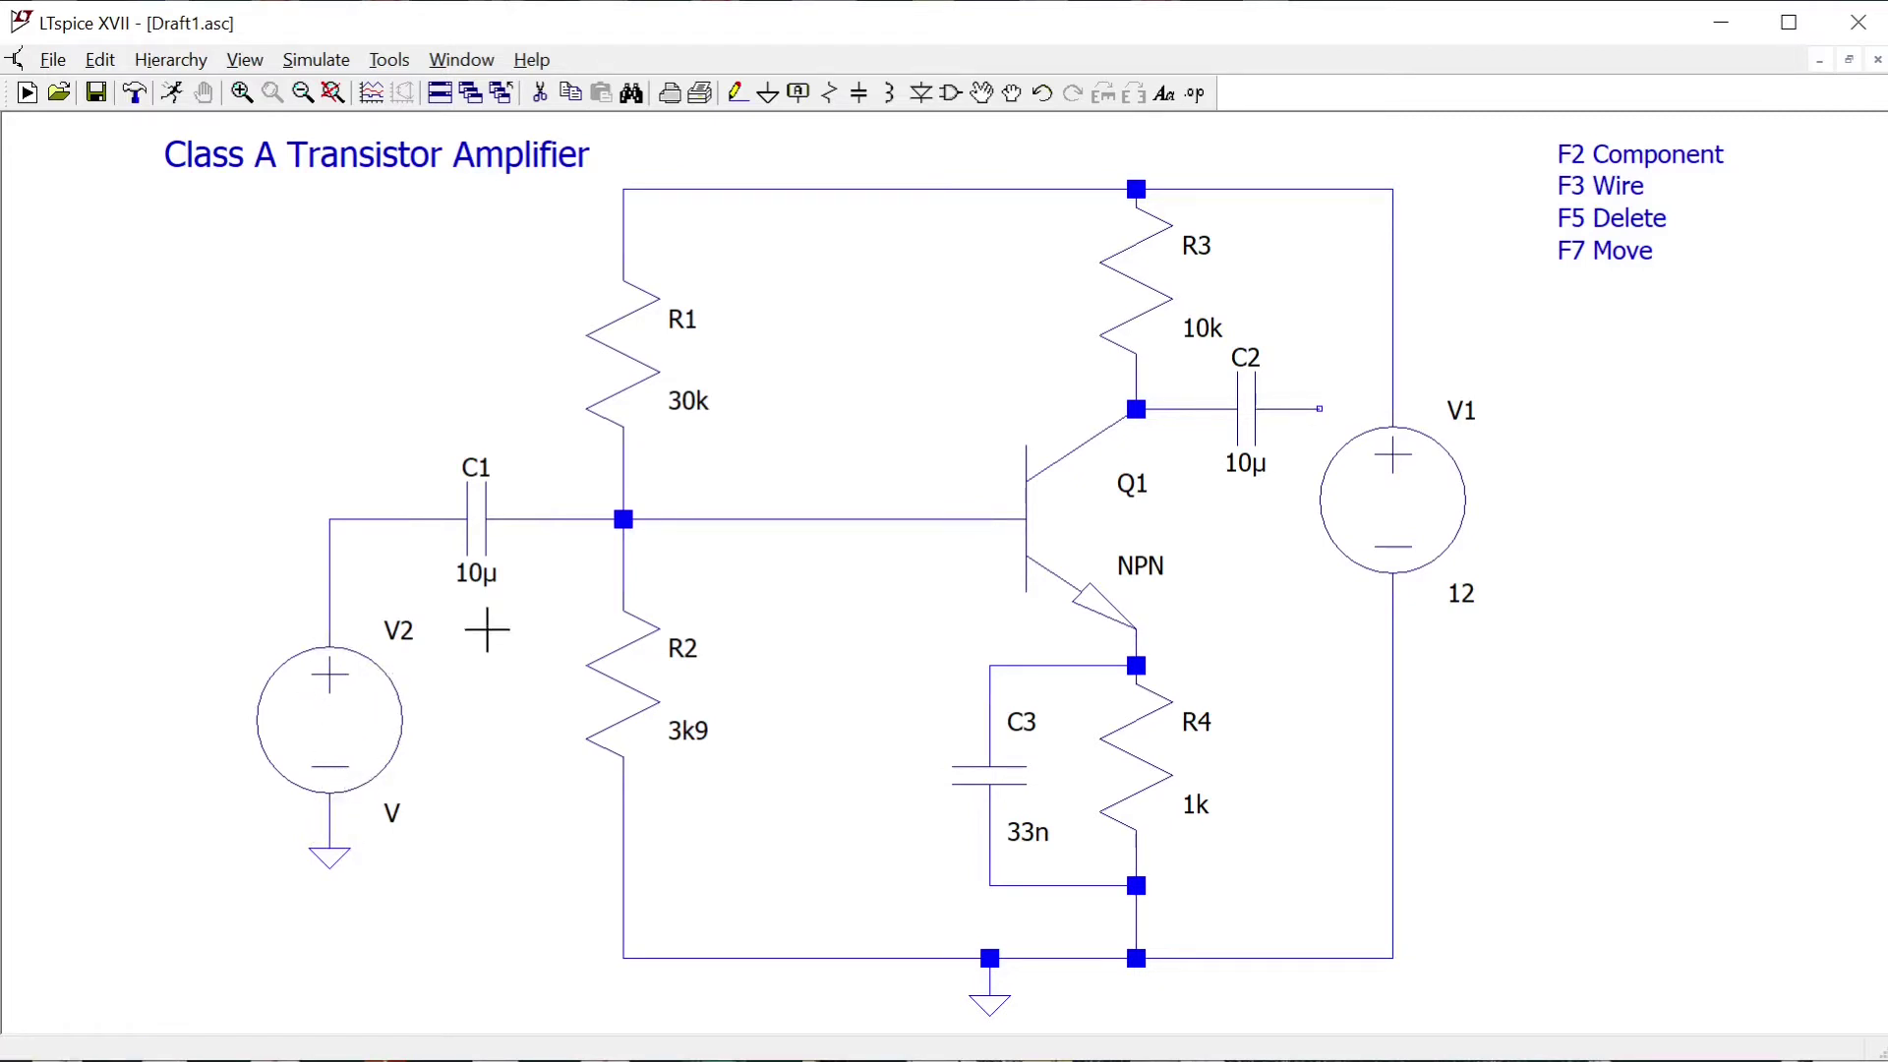
- Configure source V2 as a SINE function with an amplitude of 30m and a frequency of 1k
right_click(313, 706)
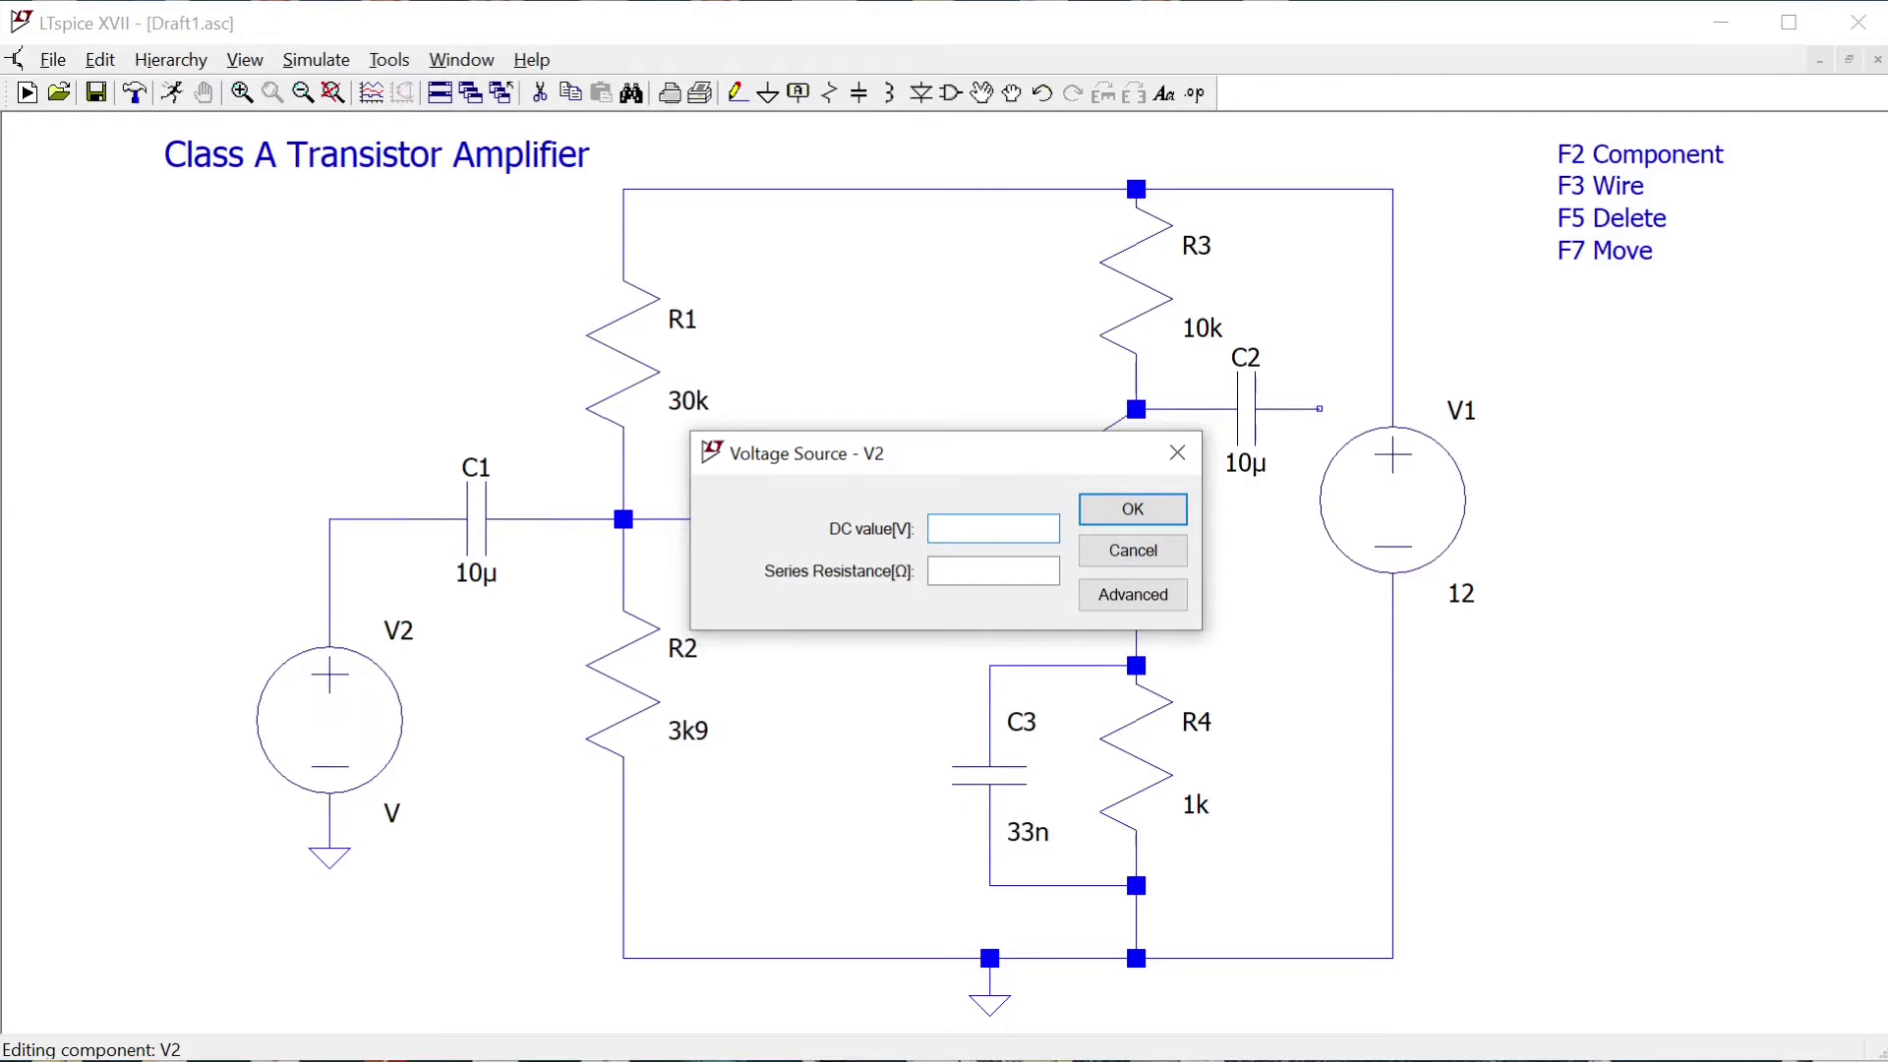
click(1121, 598)
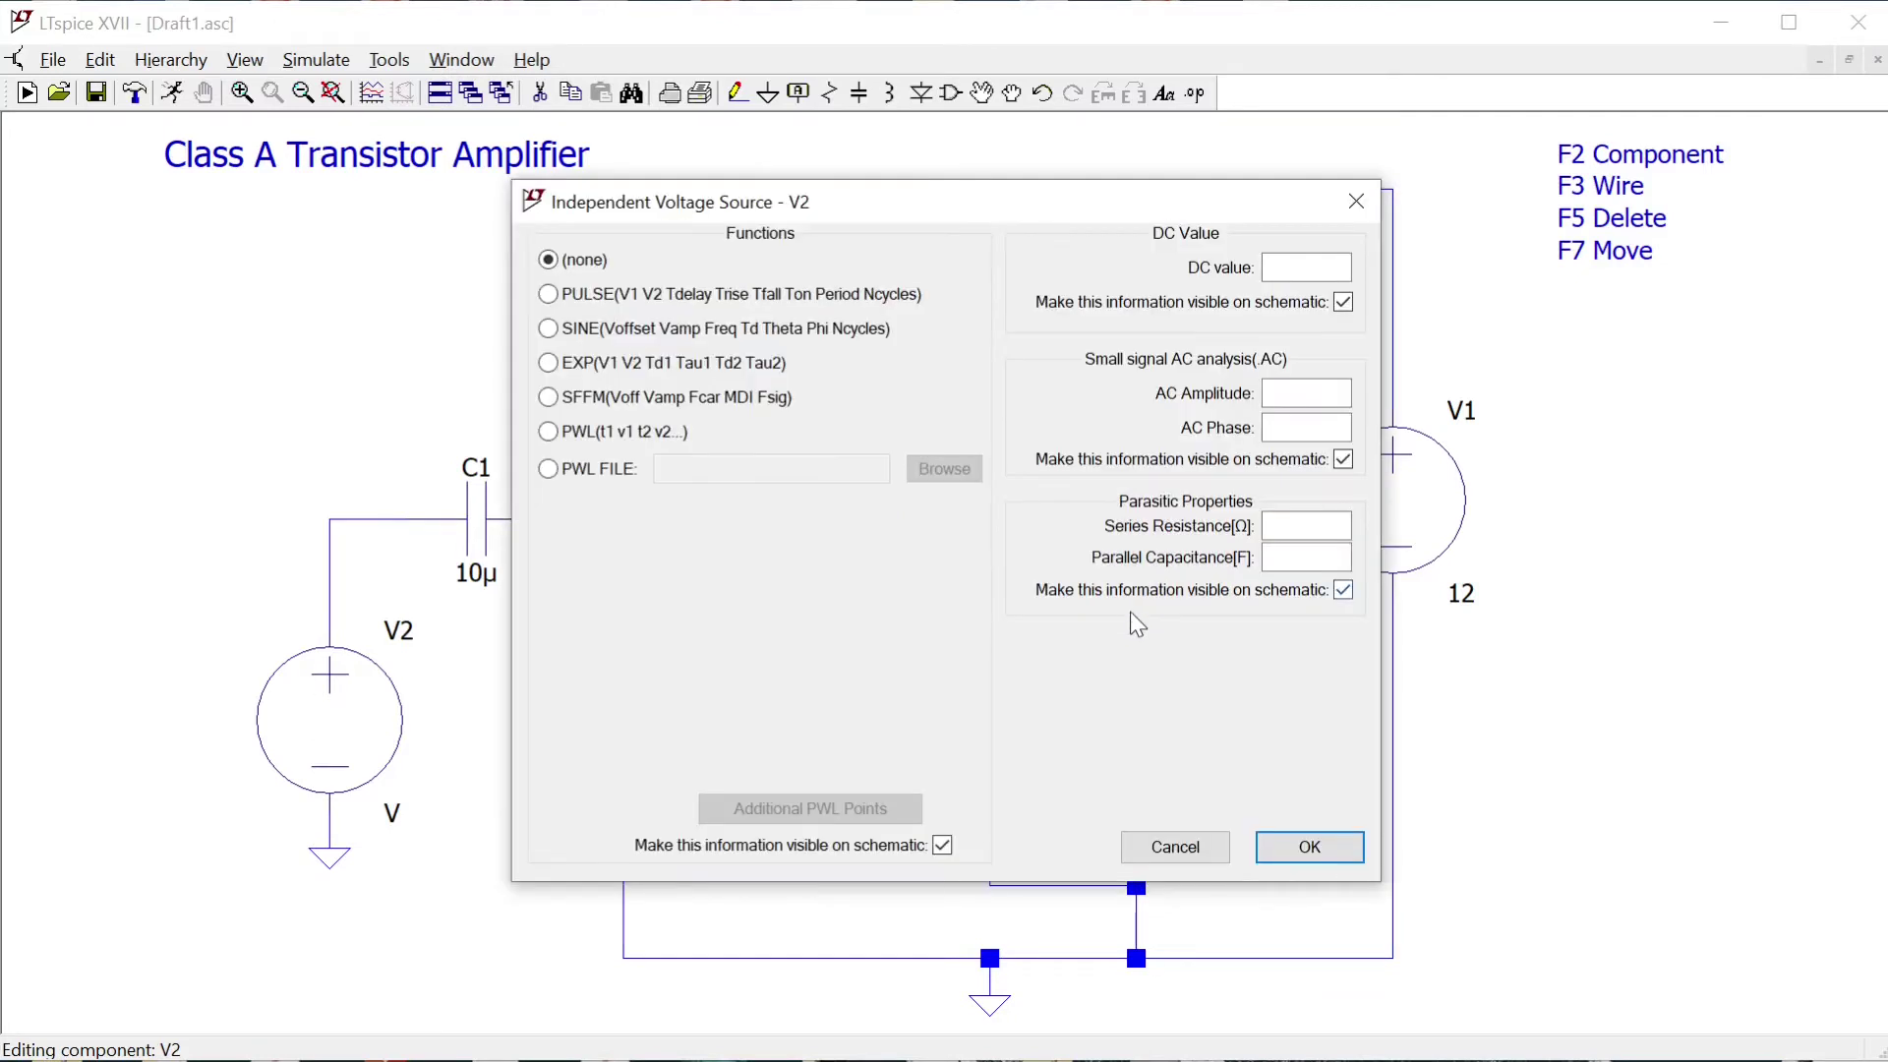
click(605, 338)
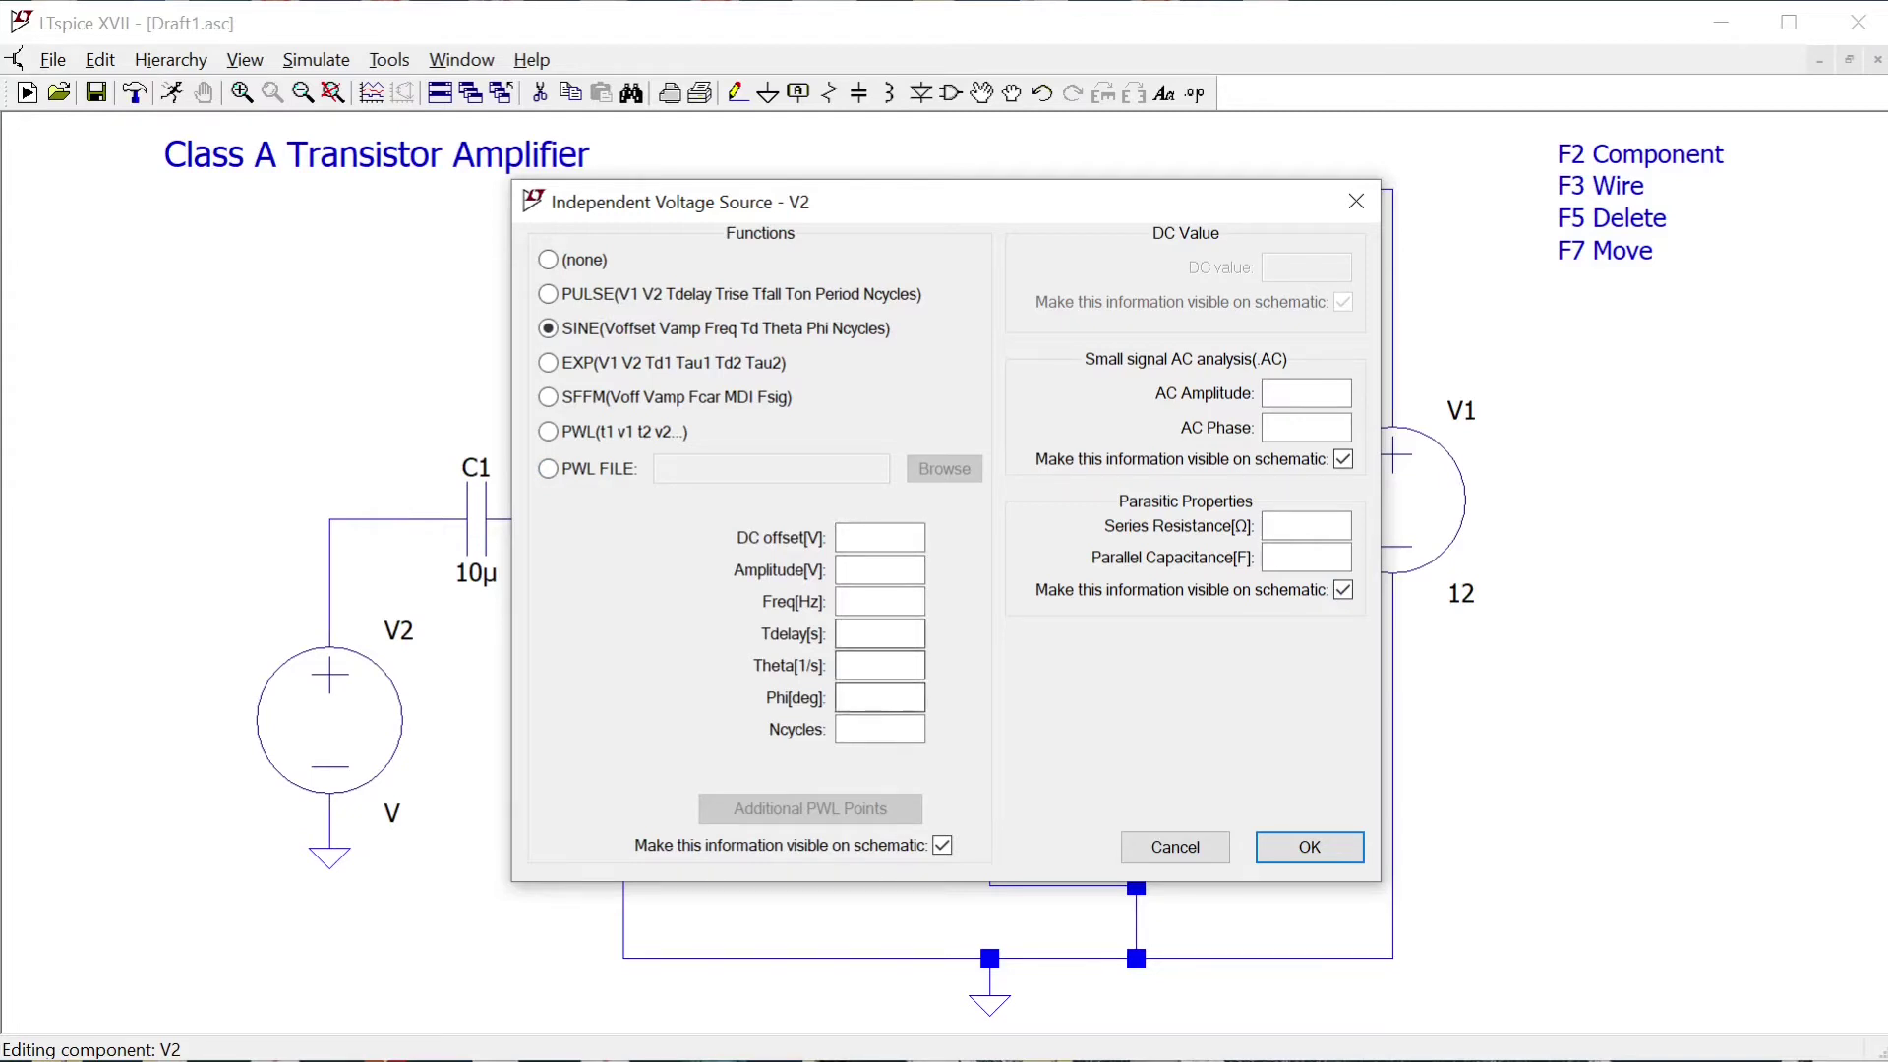
click(881, 569)
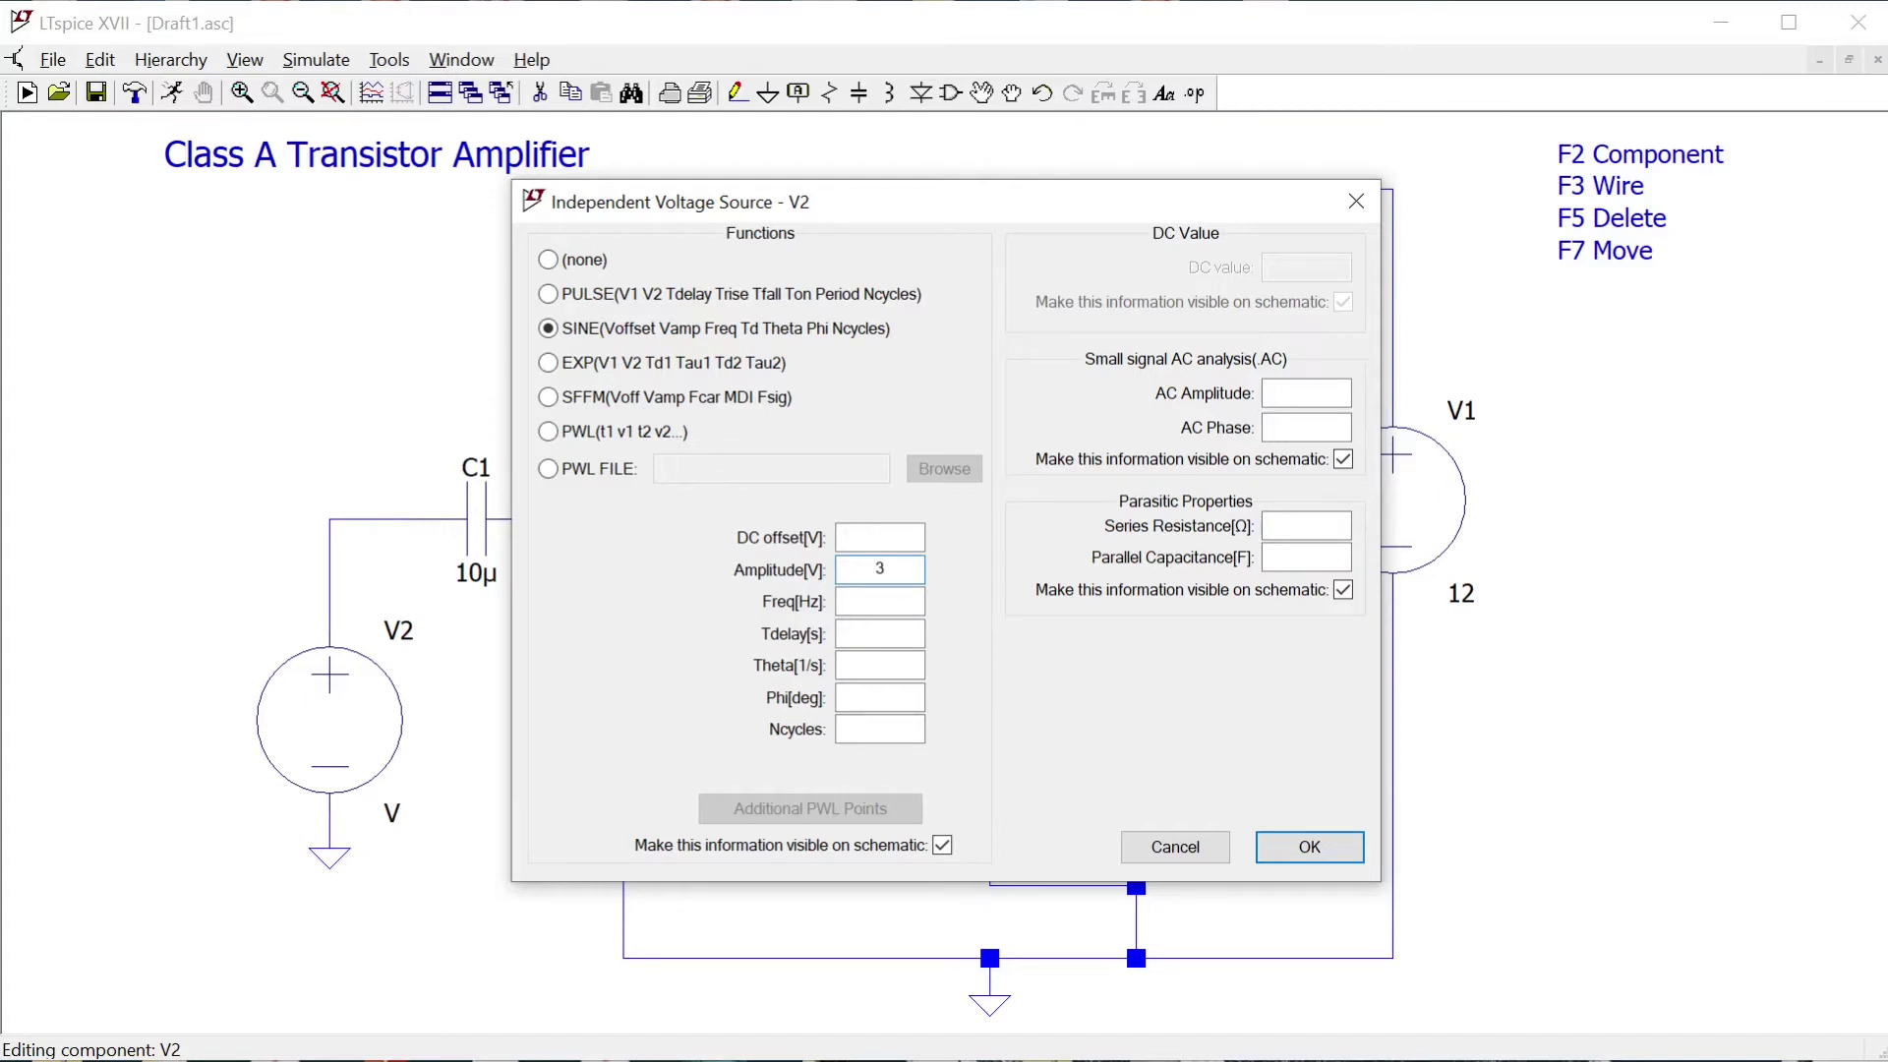
text(30m)
click(878, 601)
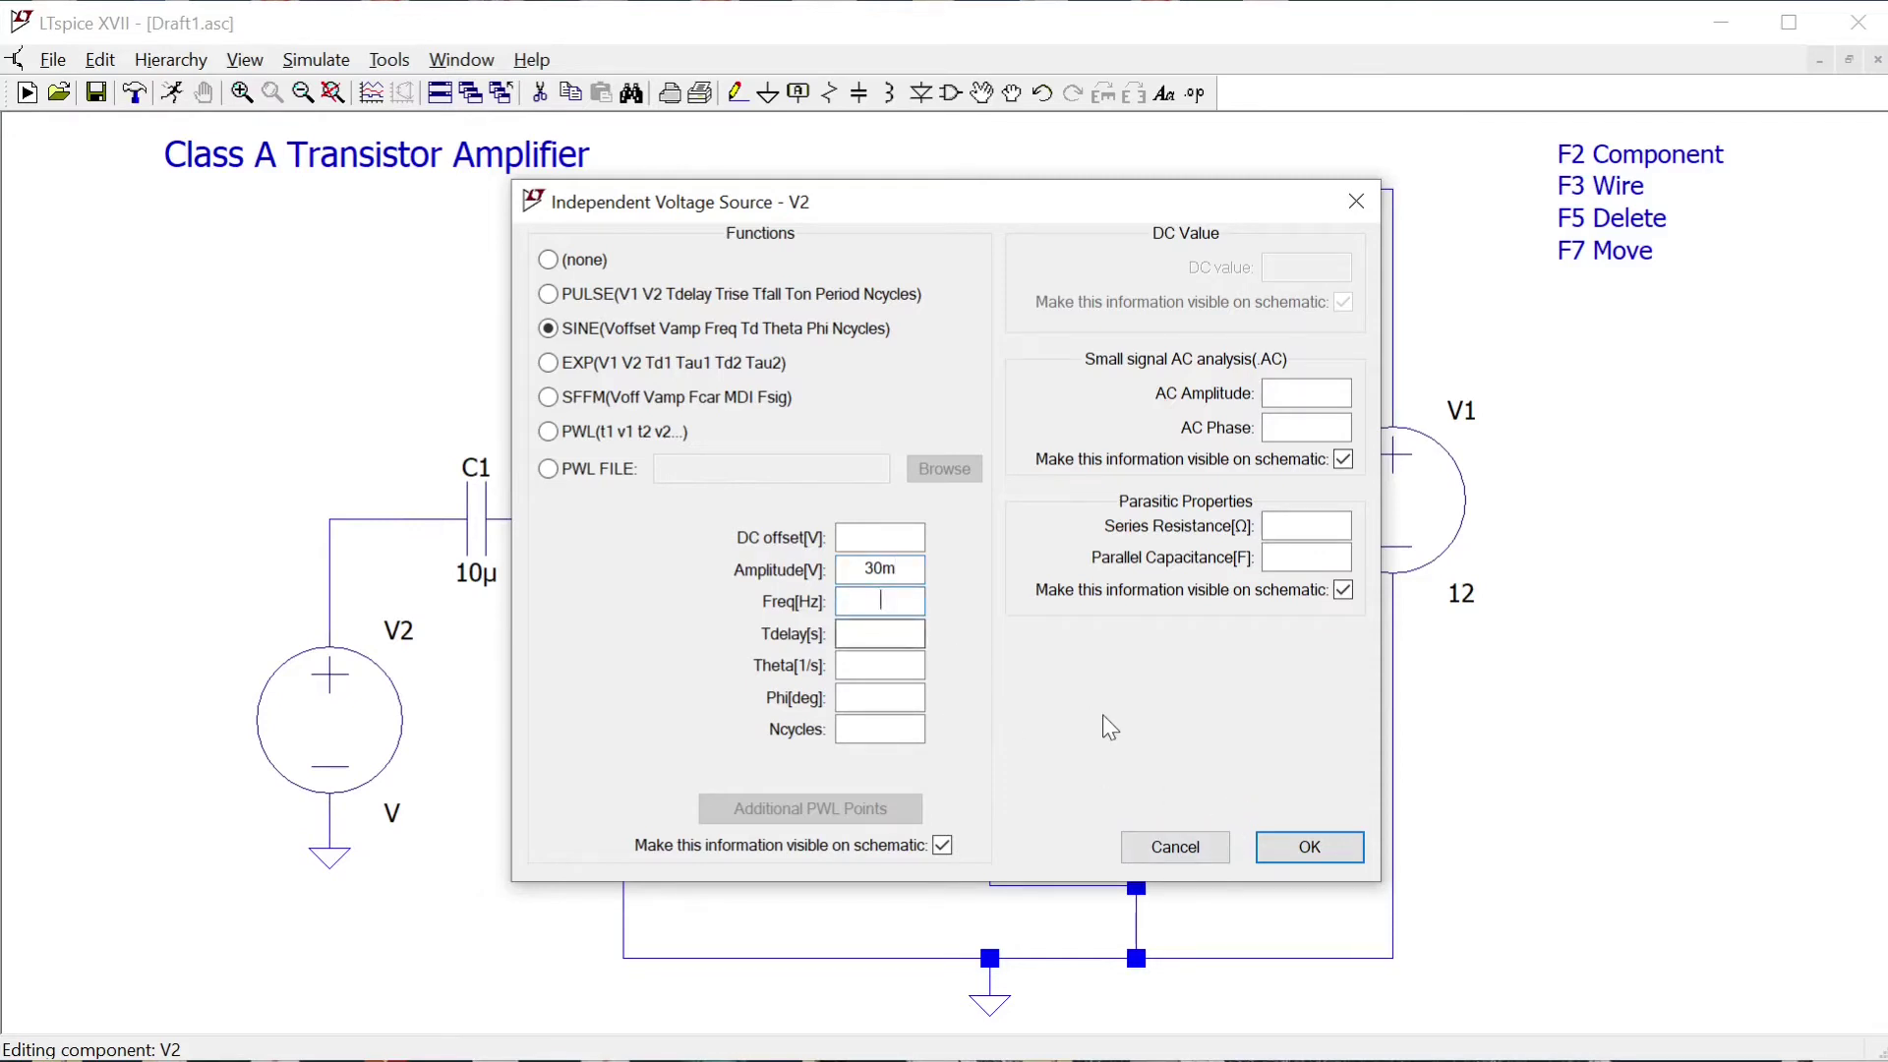
text(1k)
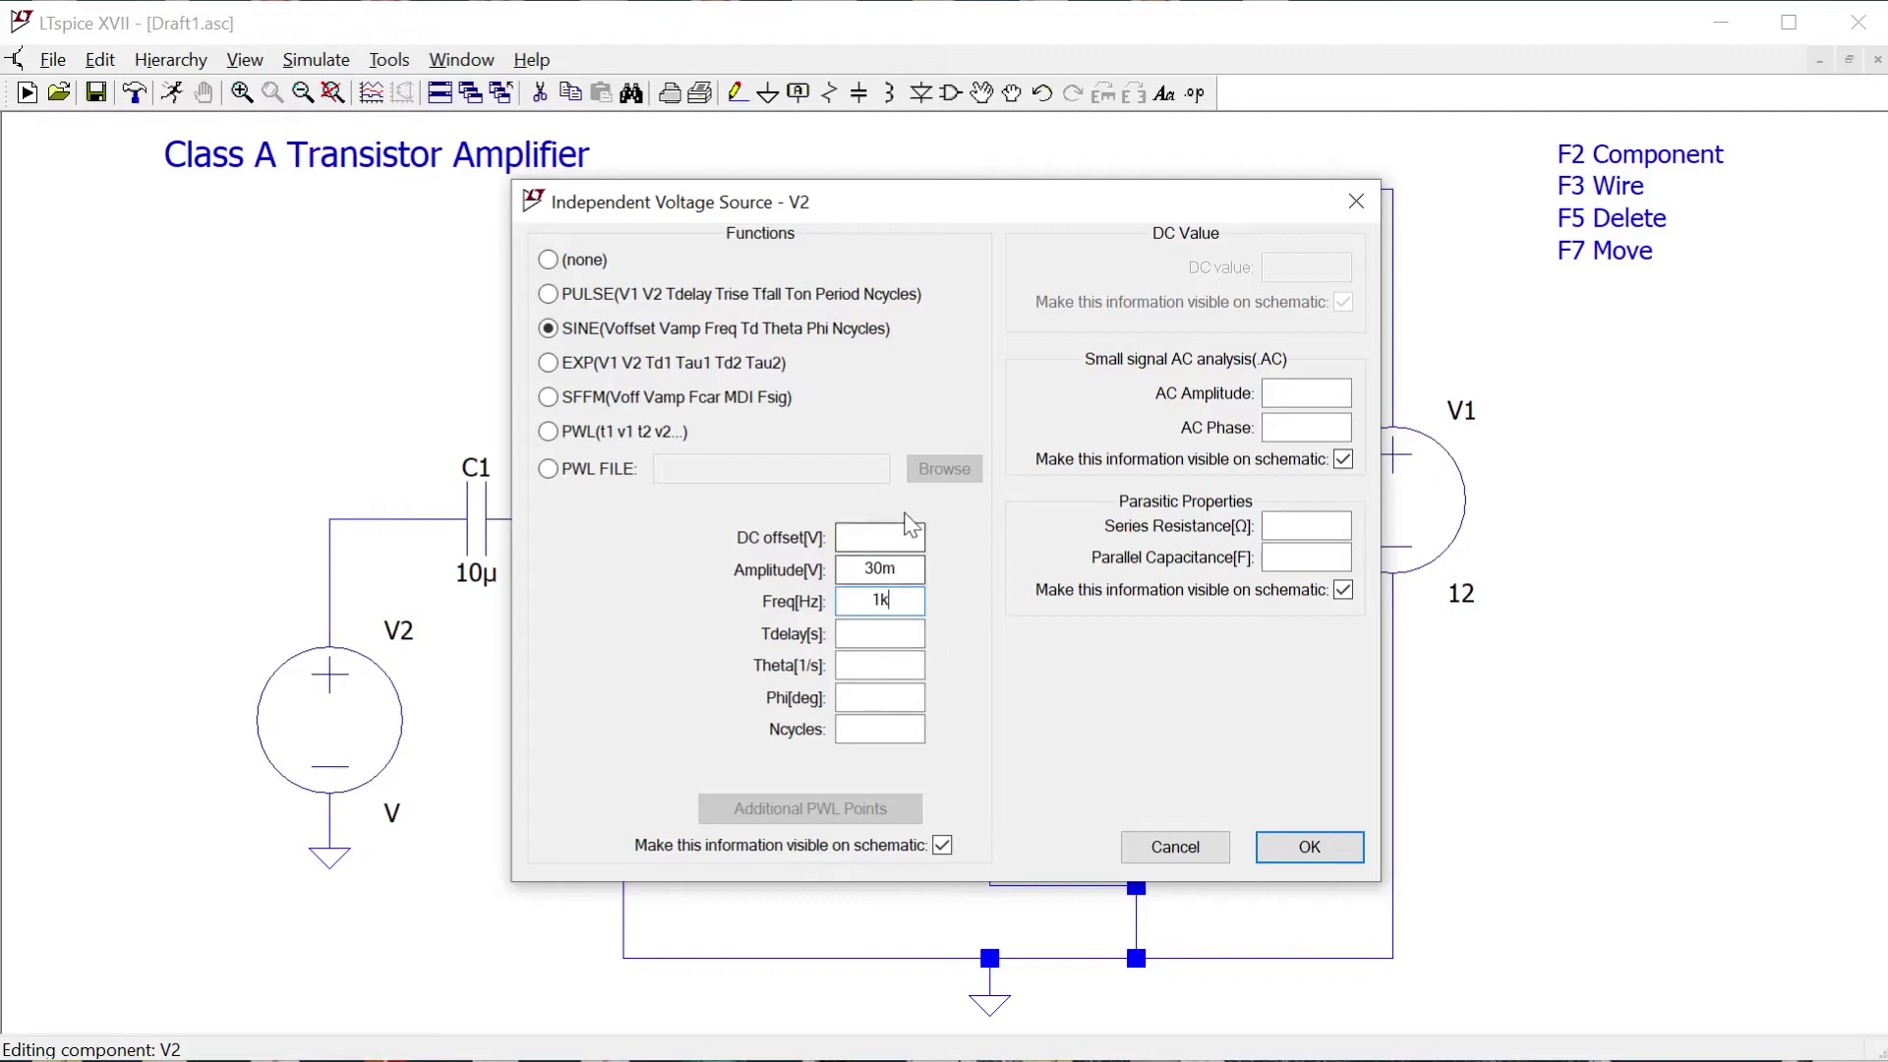
click(1315, 849)
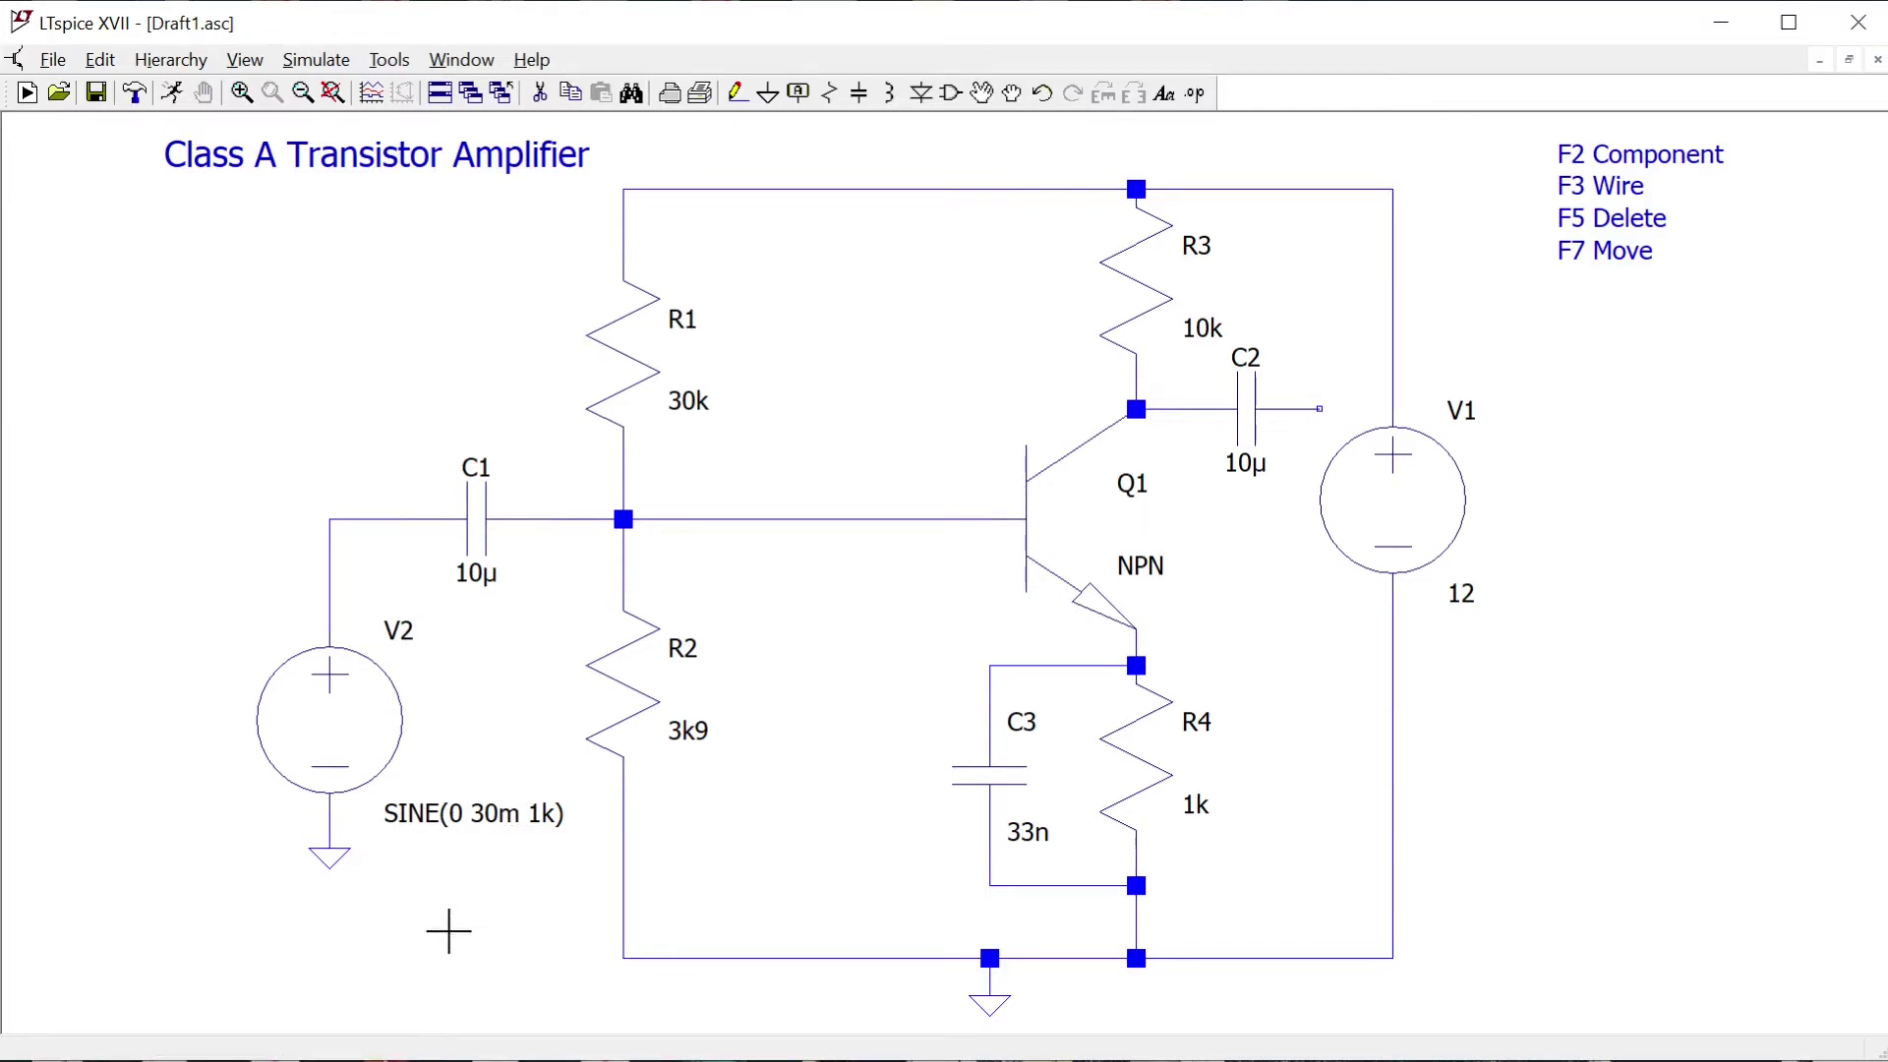
- Start a new SPICE directive on the schematic and open the analysis command editor for it
key(t)
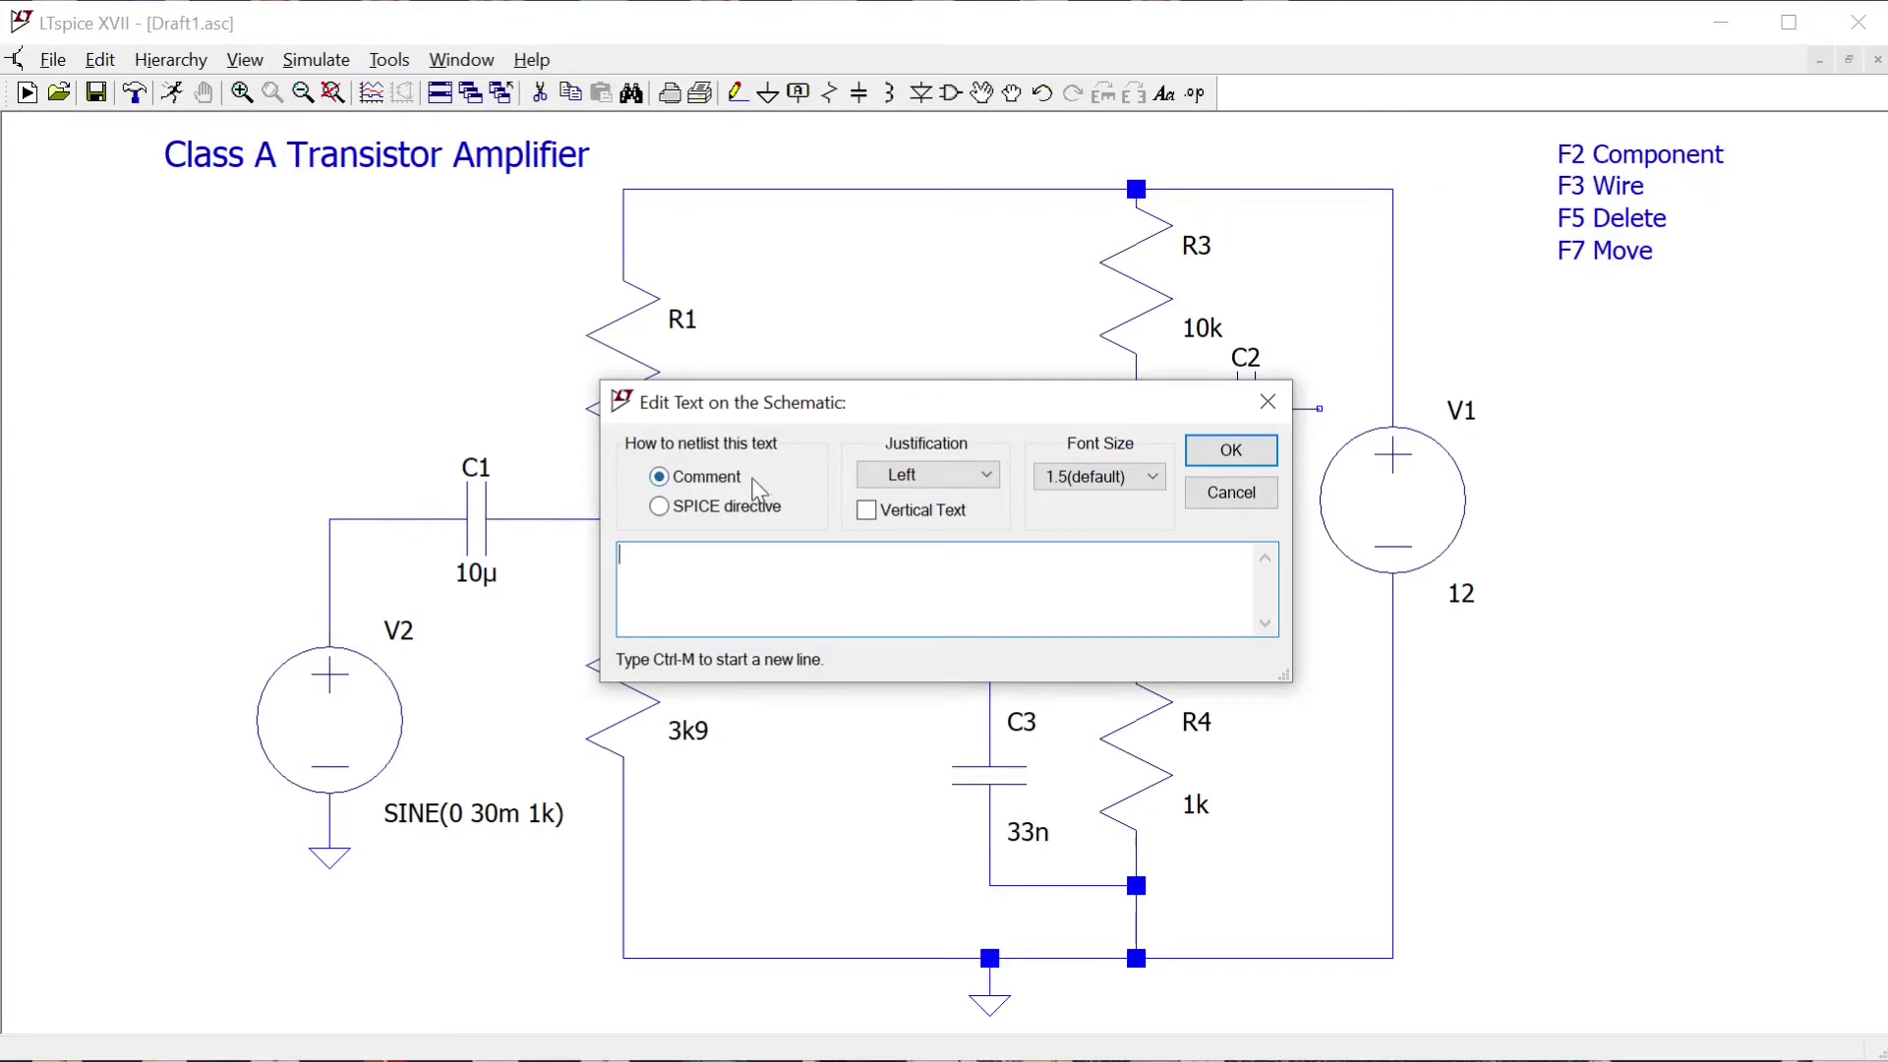
click(661, 512)
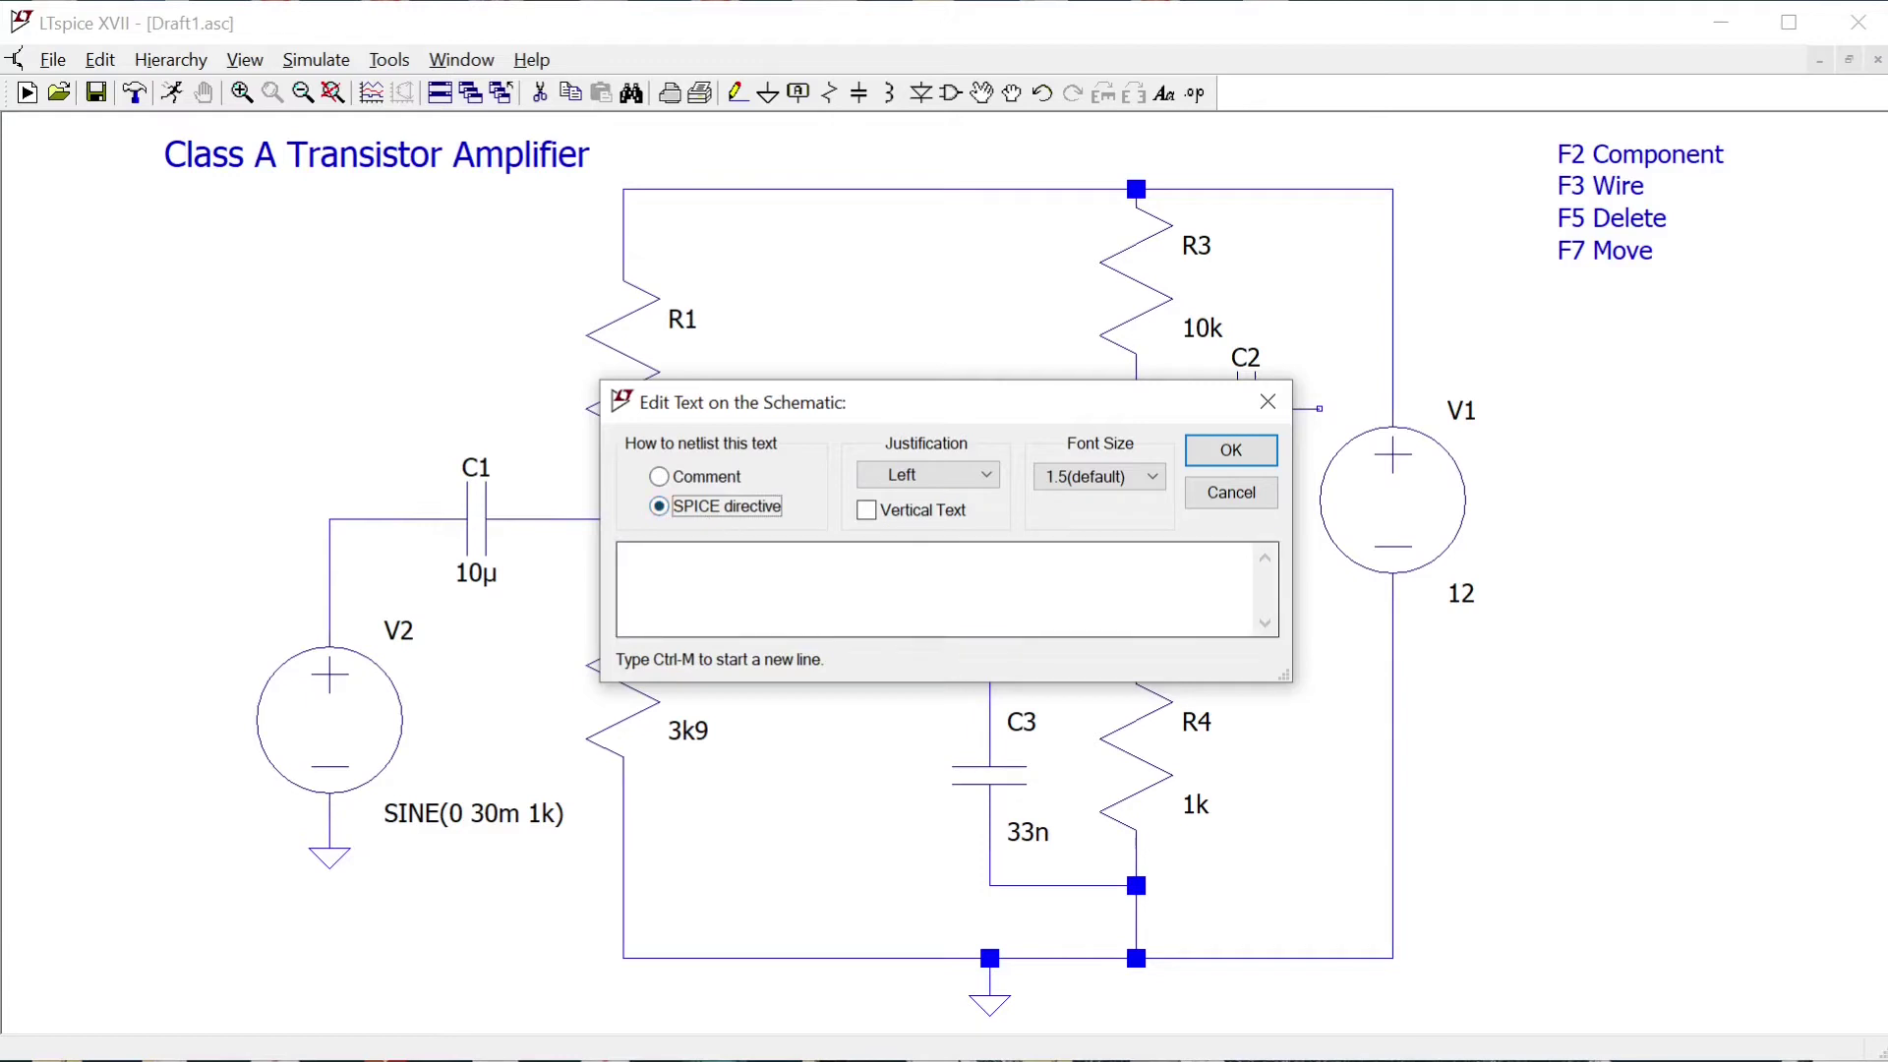
click(629, 560)
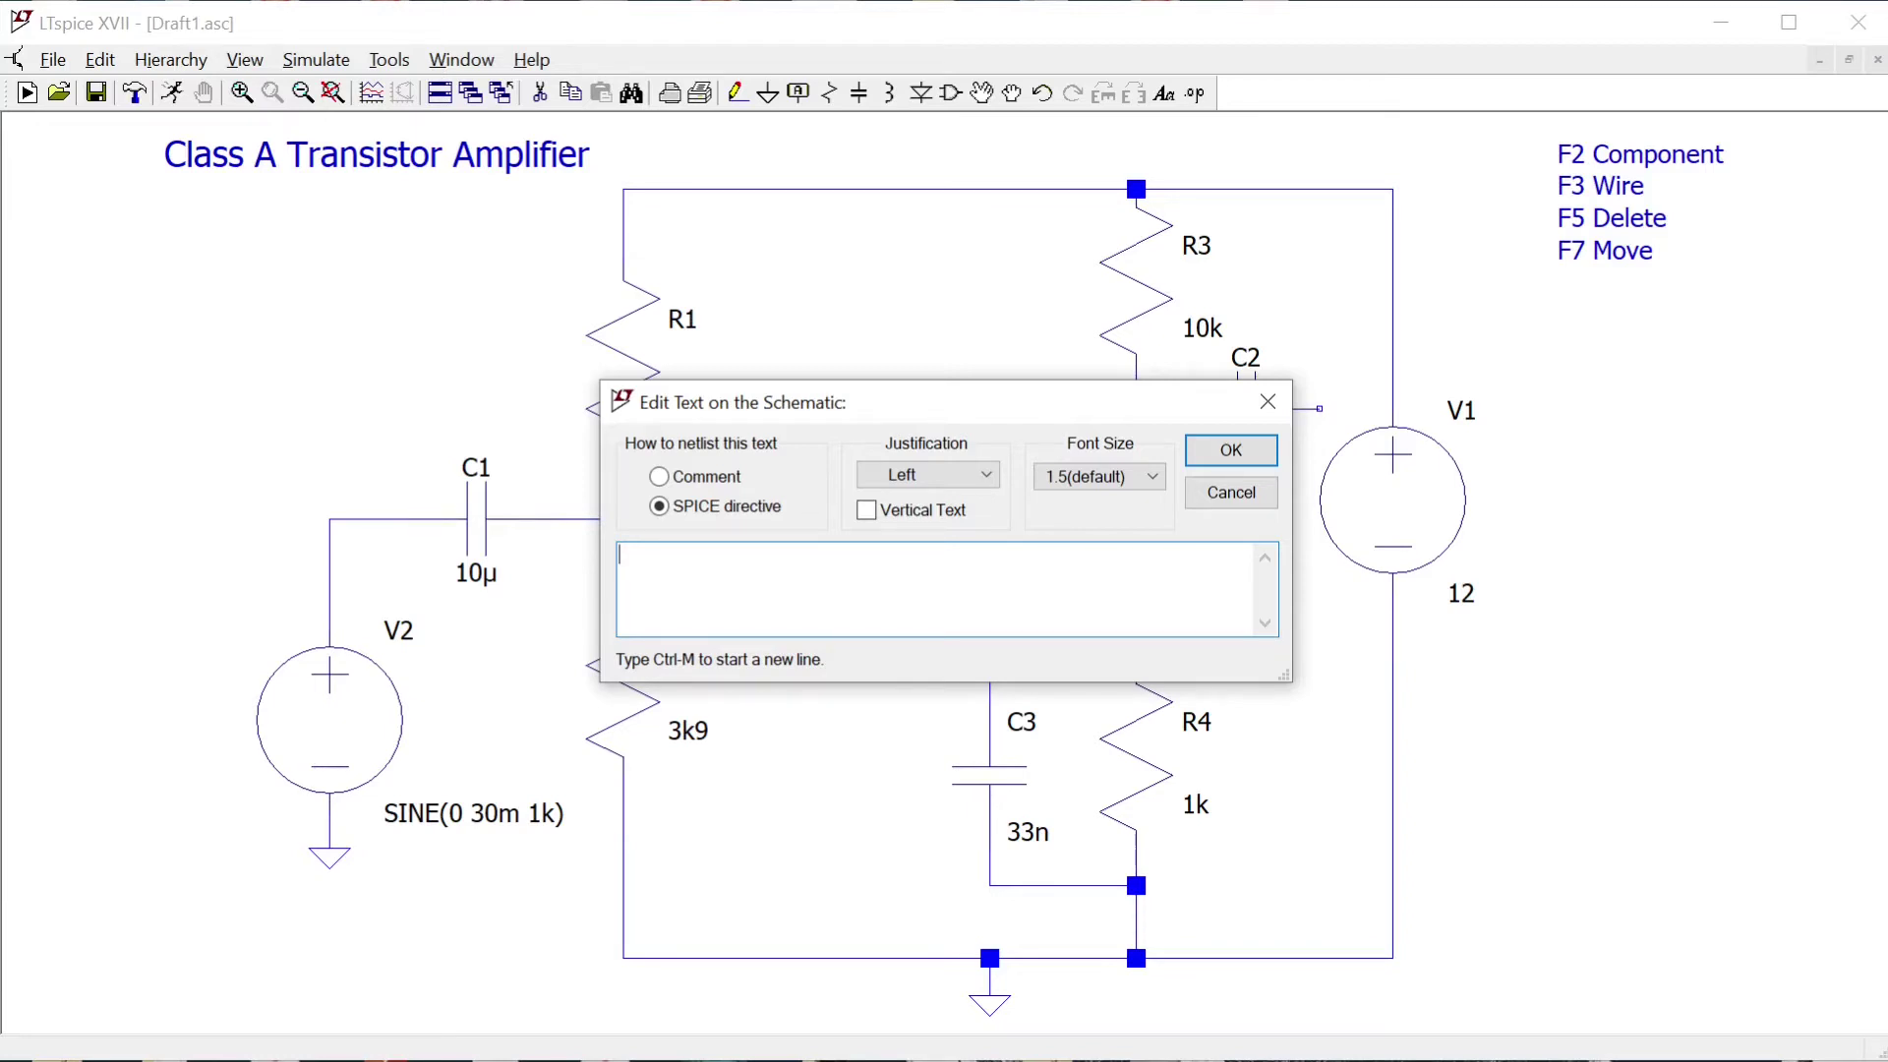
right_click(664, 568)
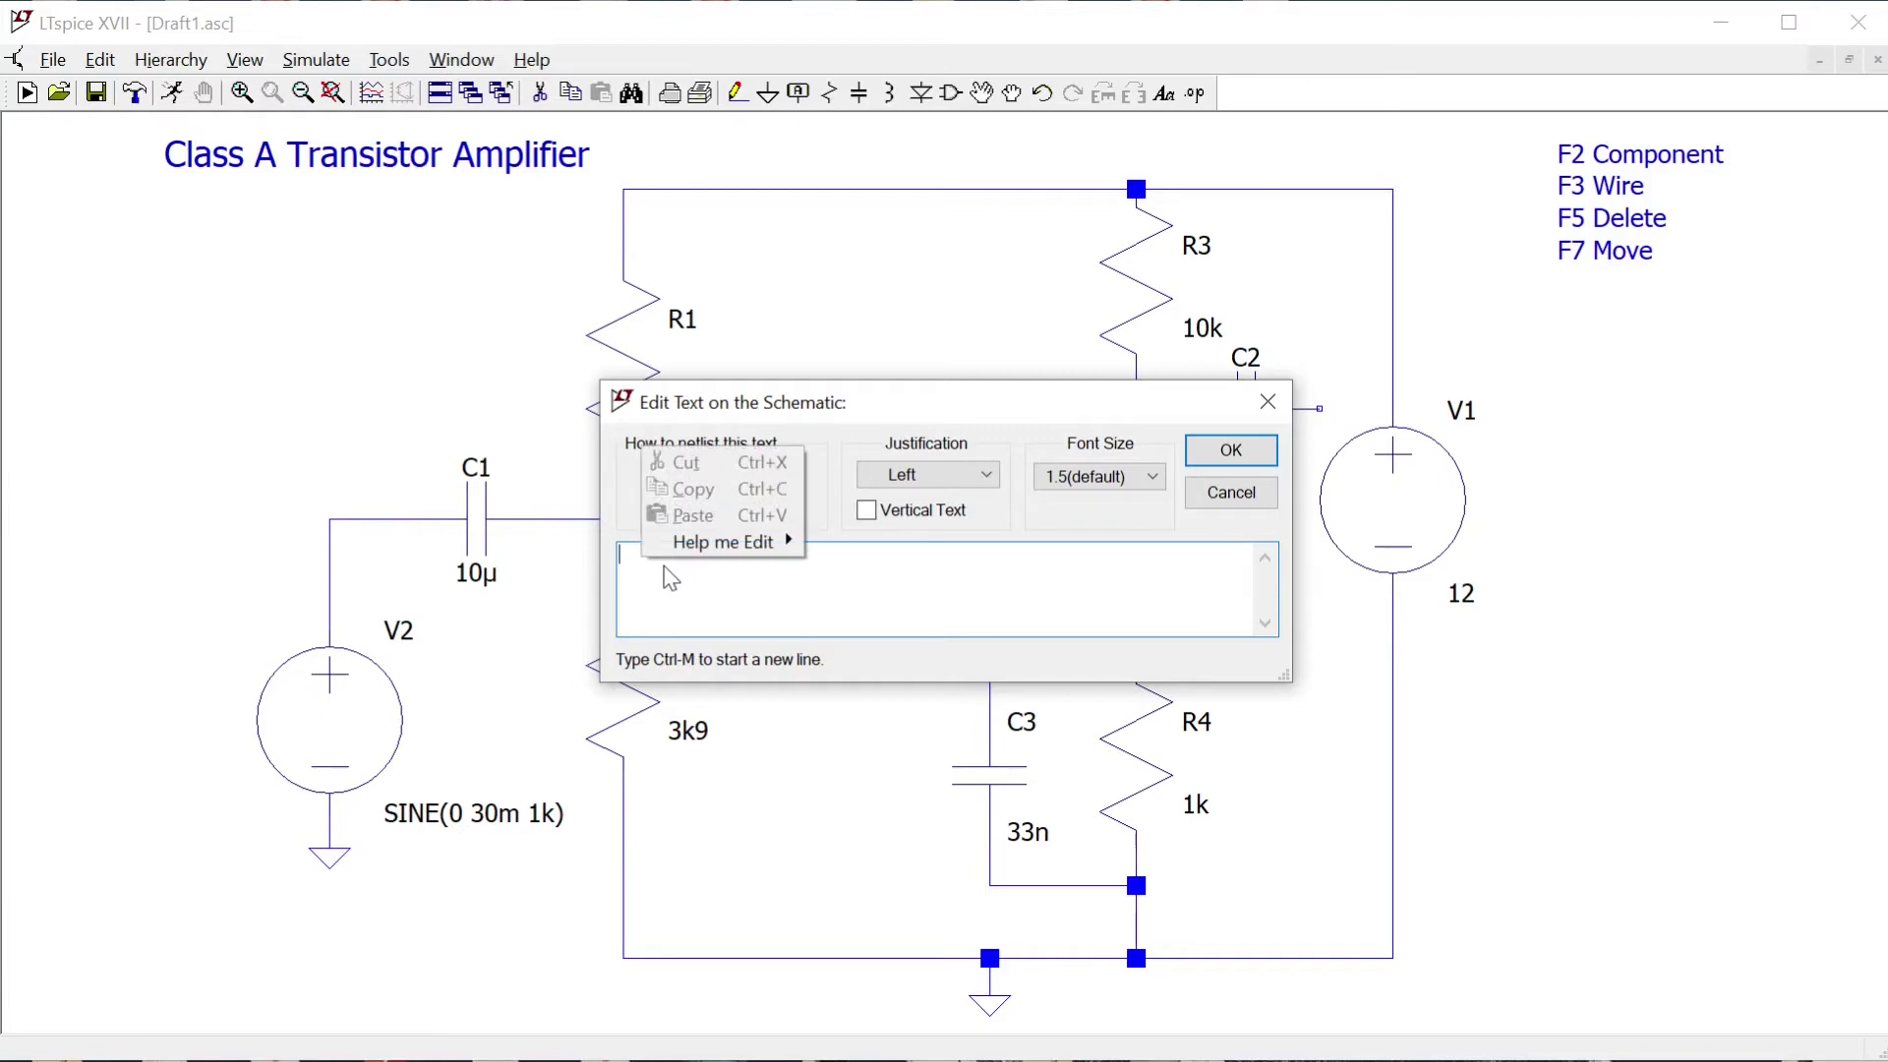
mouse_move(739, 556)
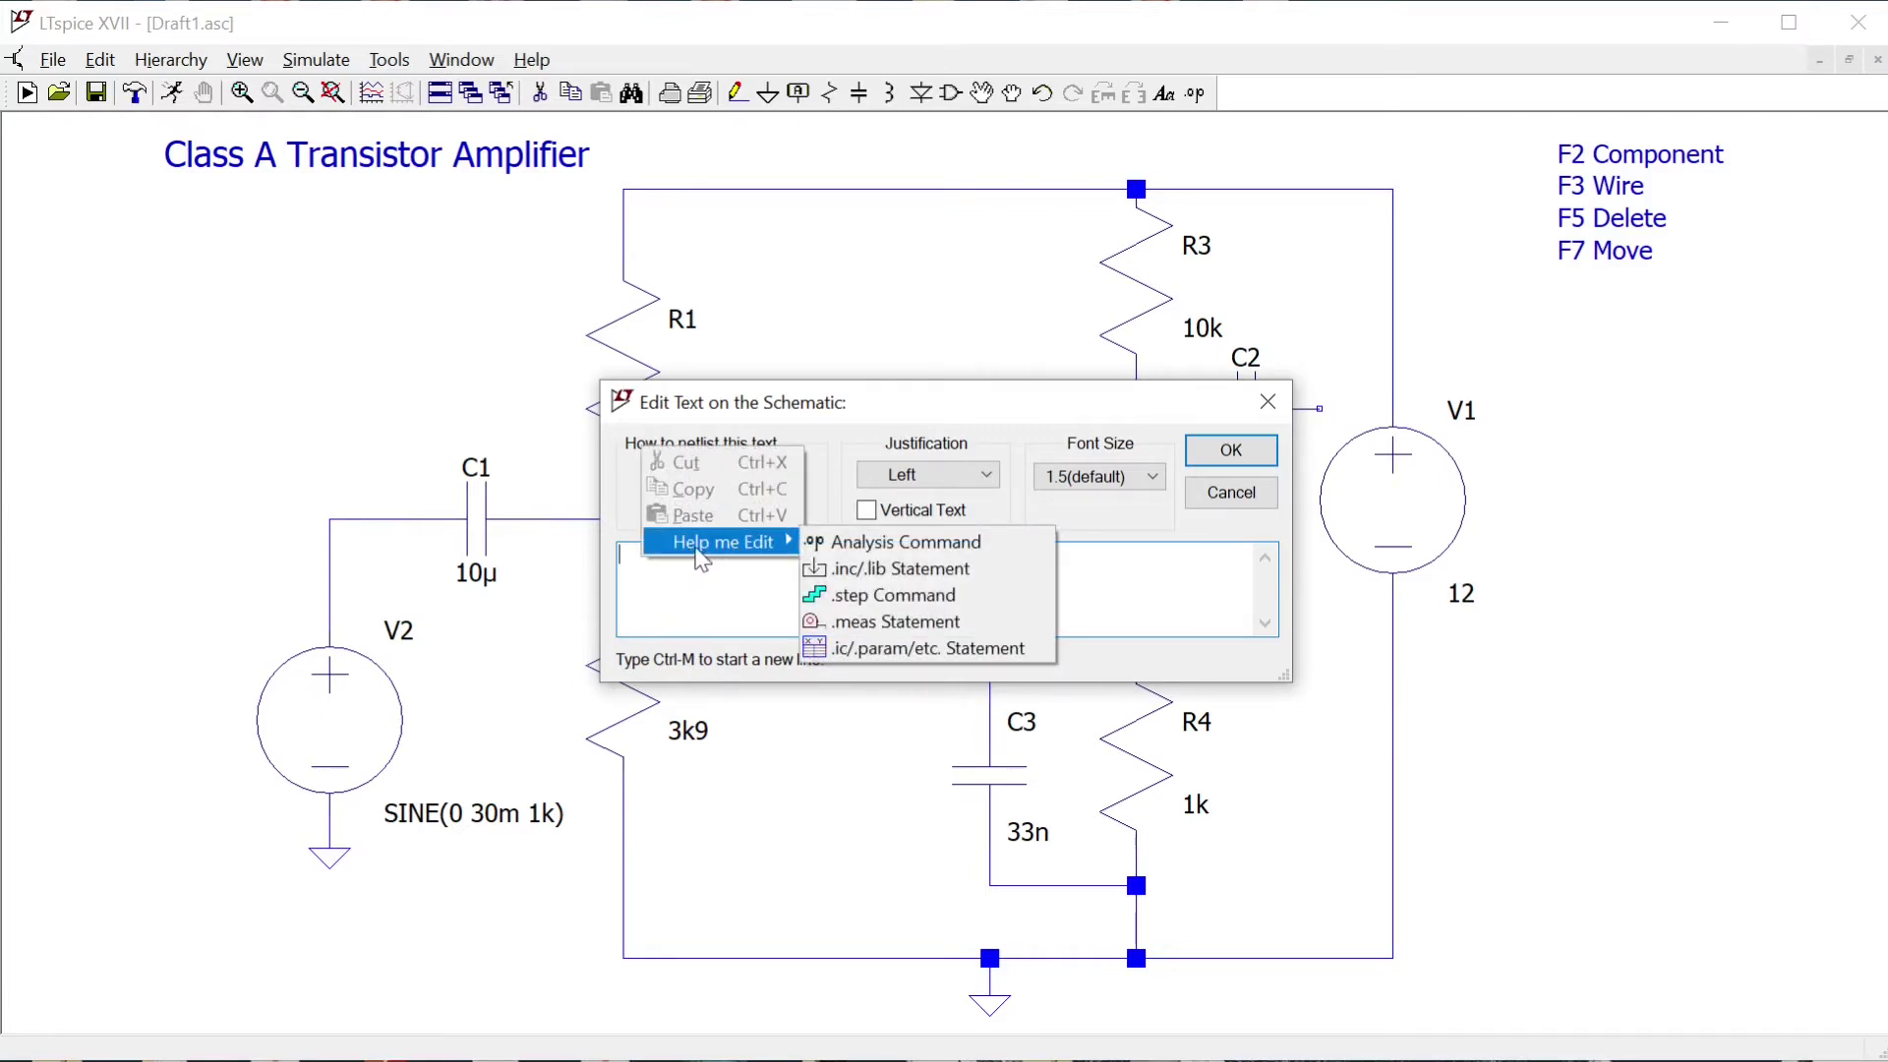
click(895, 548)
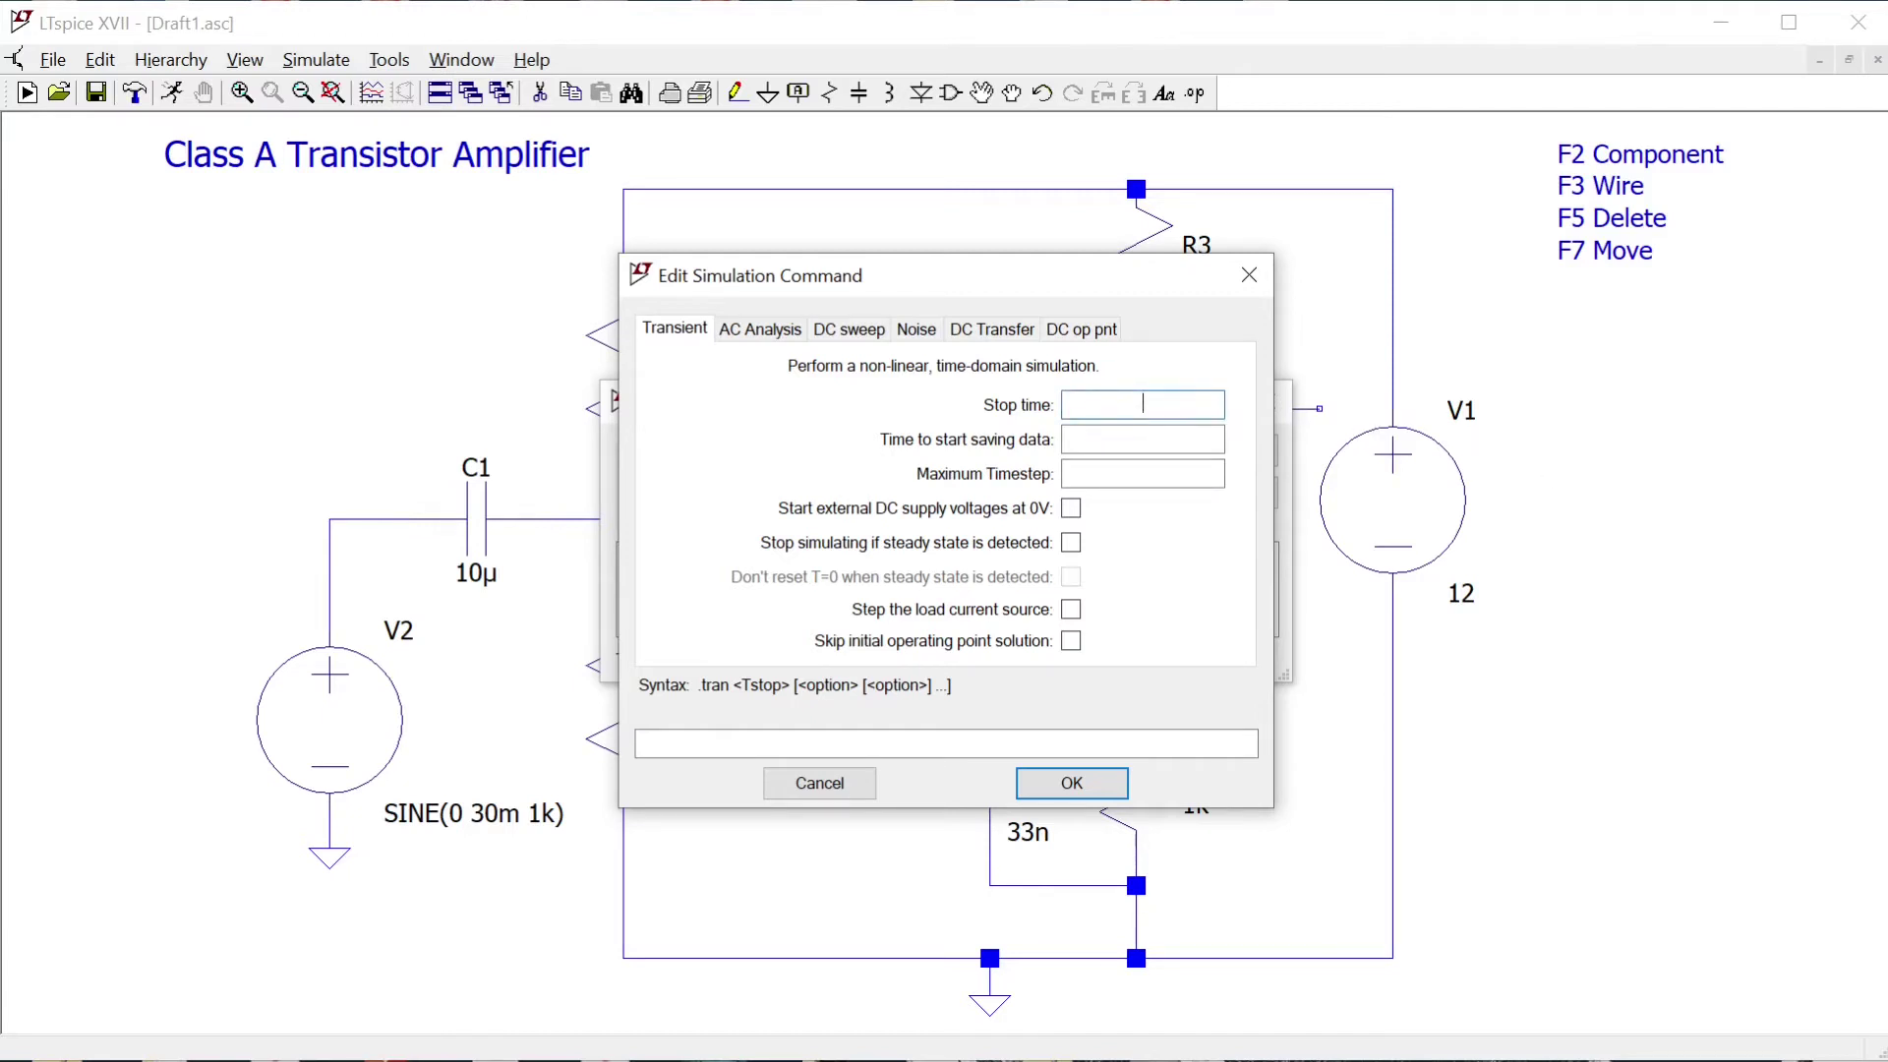
- Define a transient analysis with a stop time of 10m and place the .tran directive below V2
text(ms)
key(BackSpace)
key(shift+Home)
key(End)
text(s)
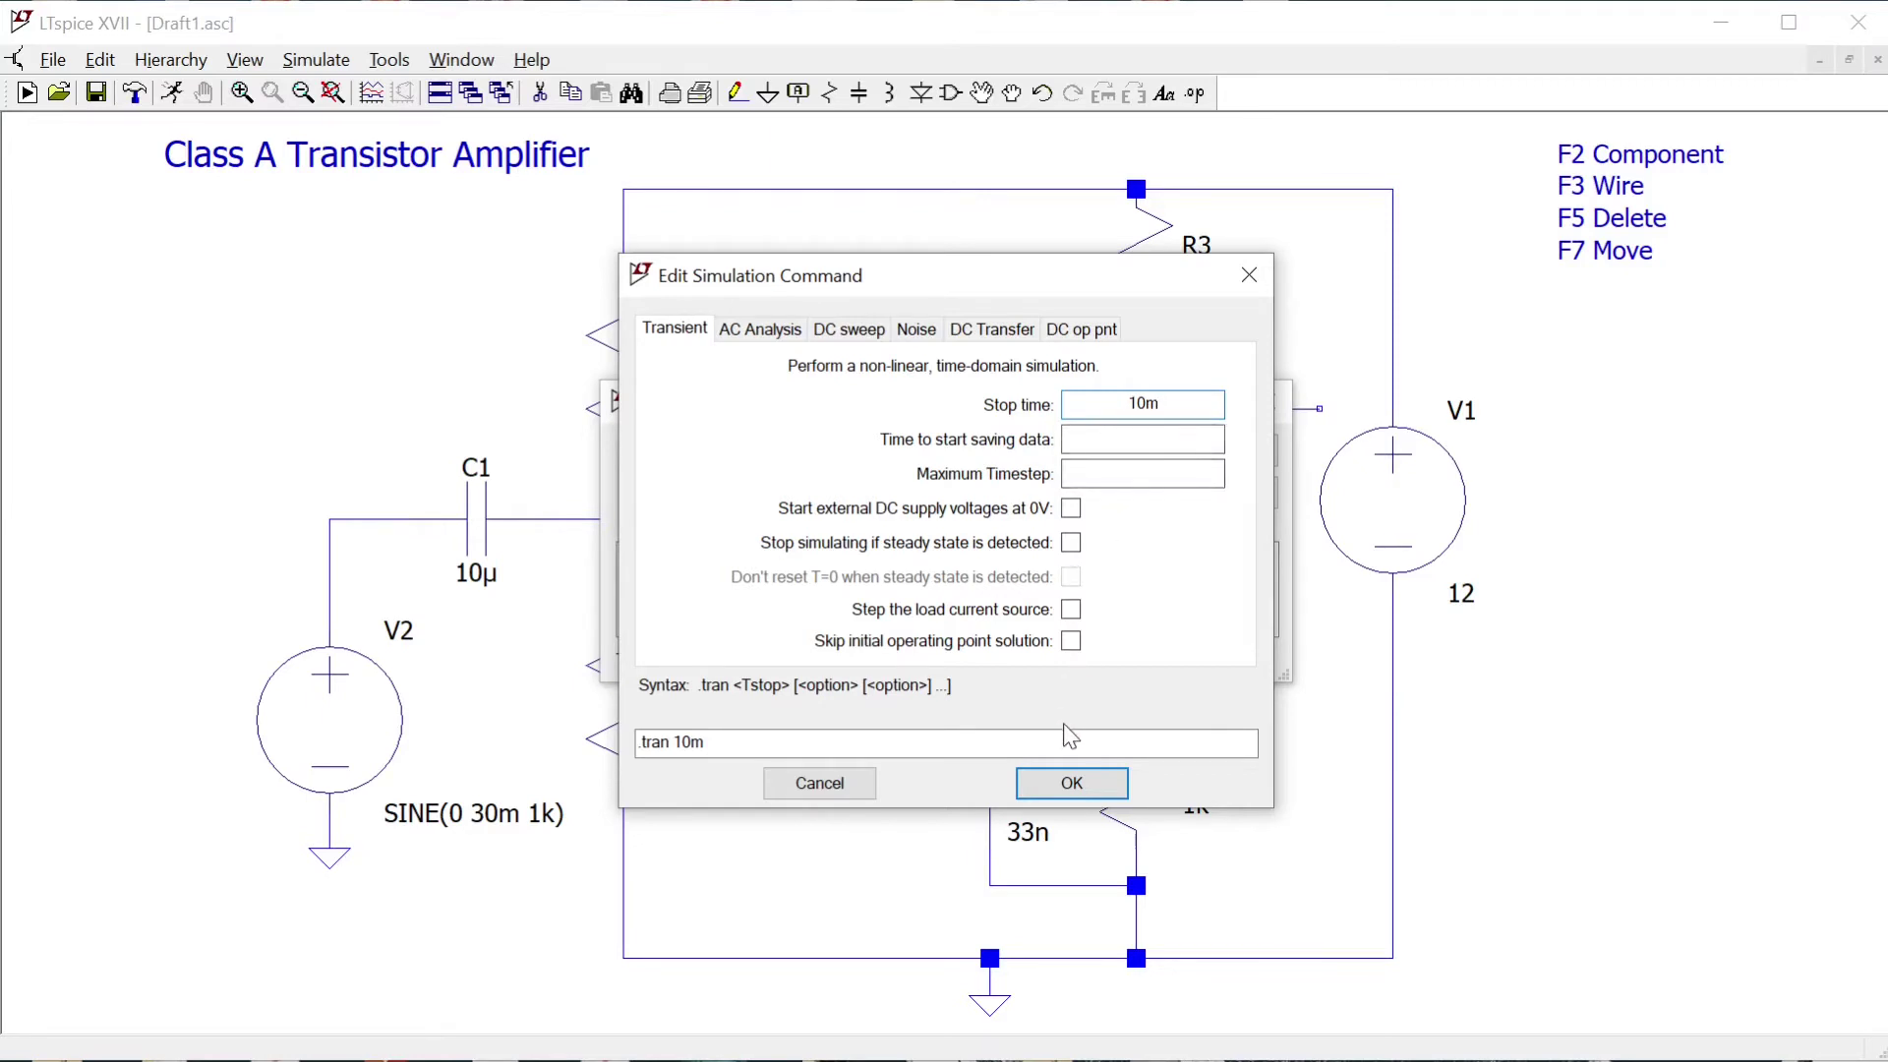
click(1072, 780)
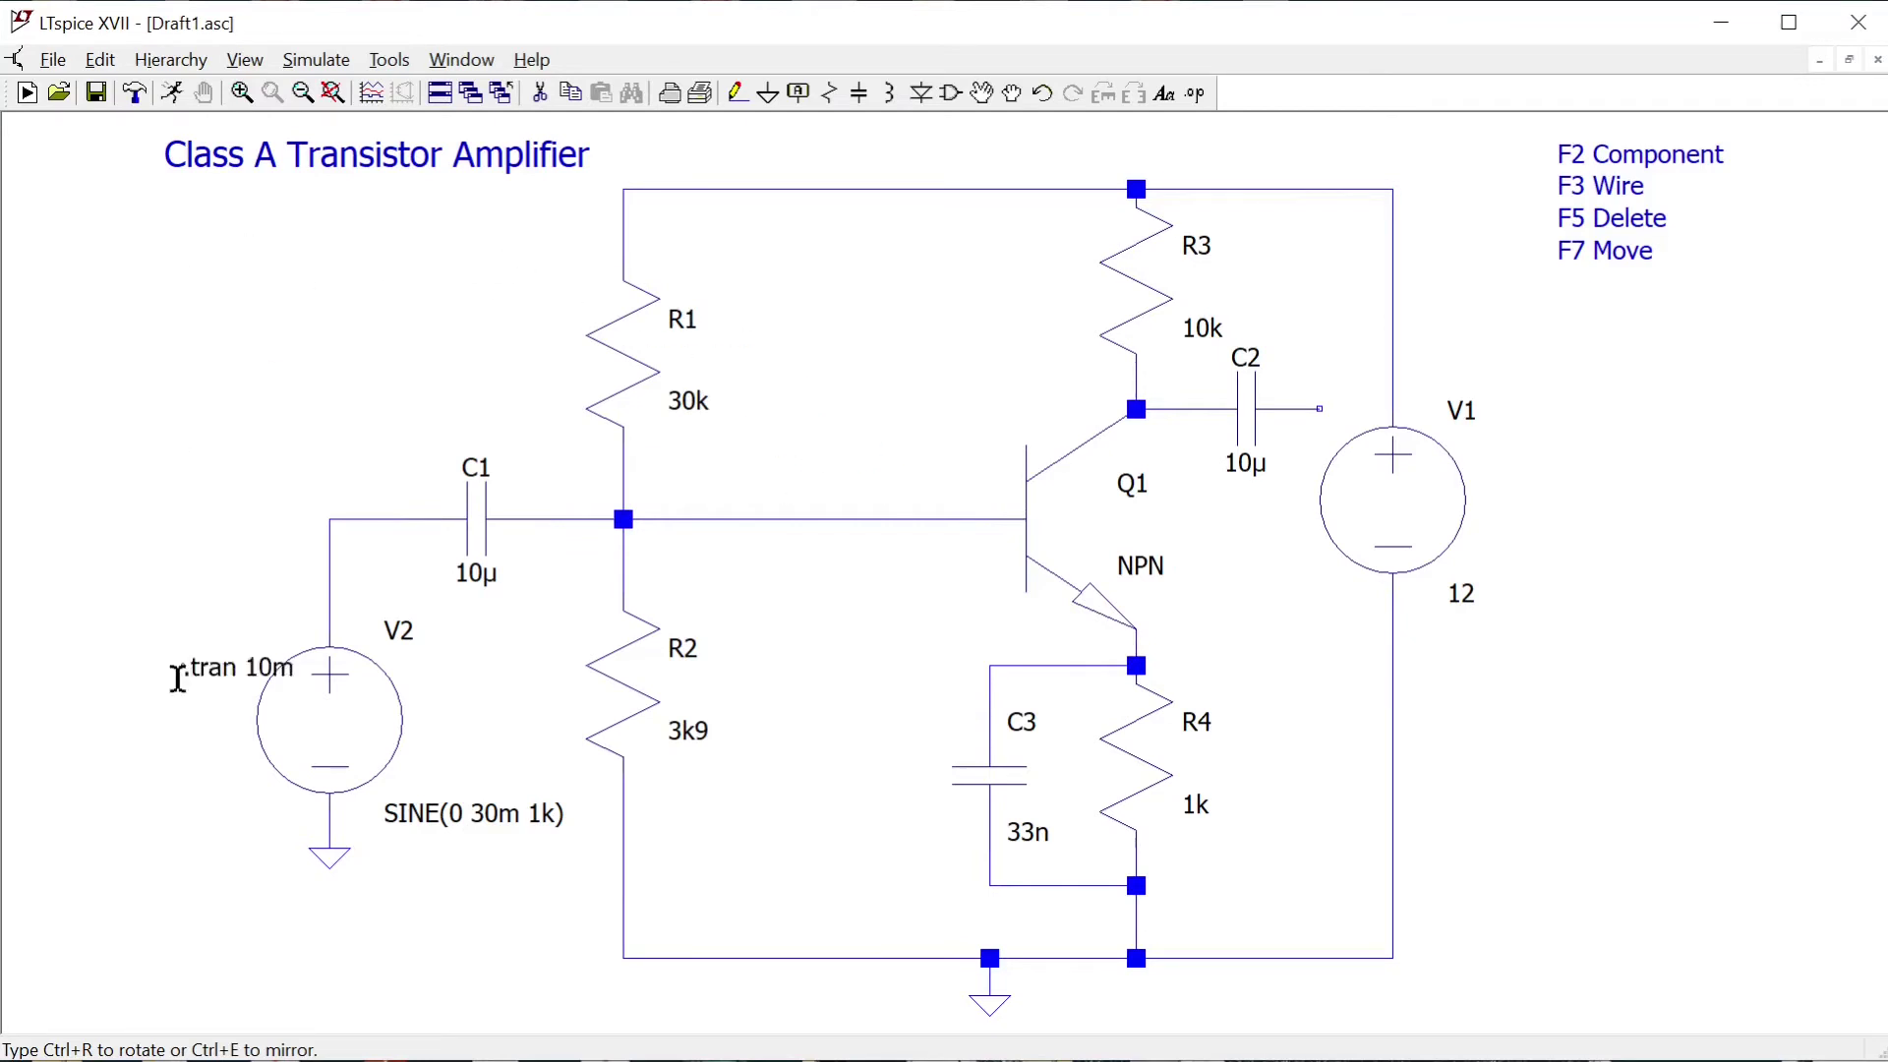
click(145, 961)
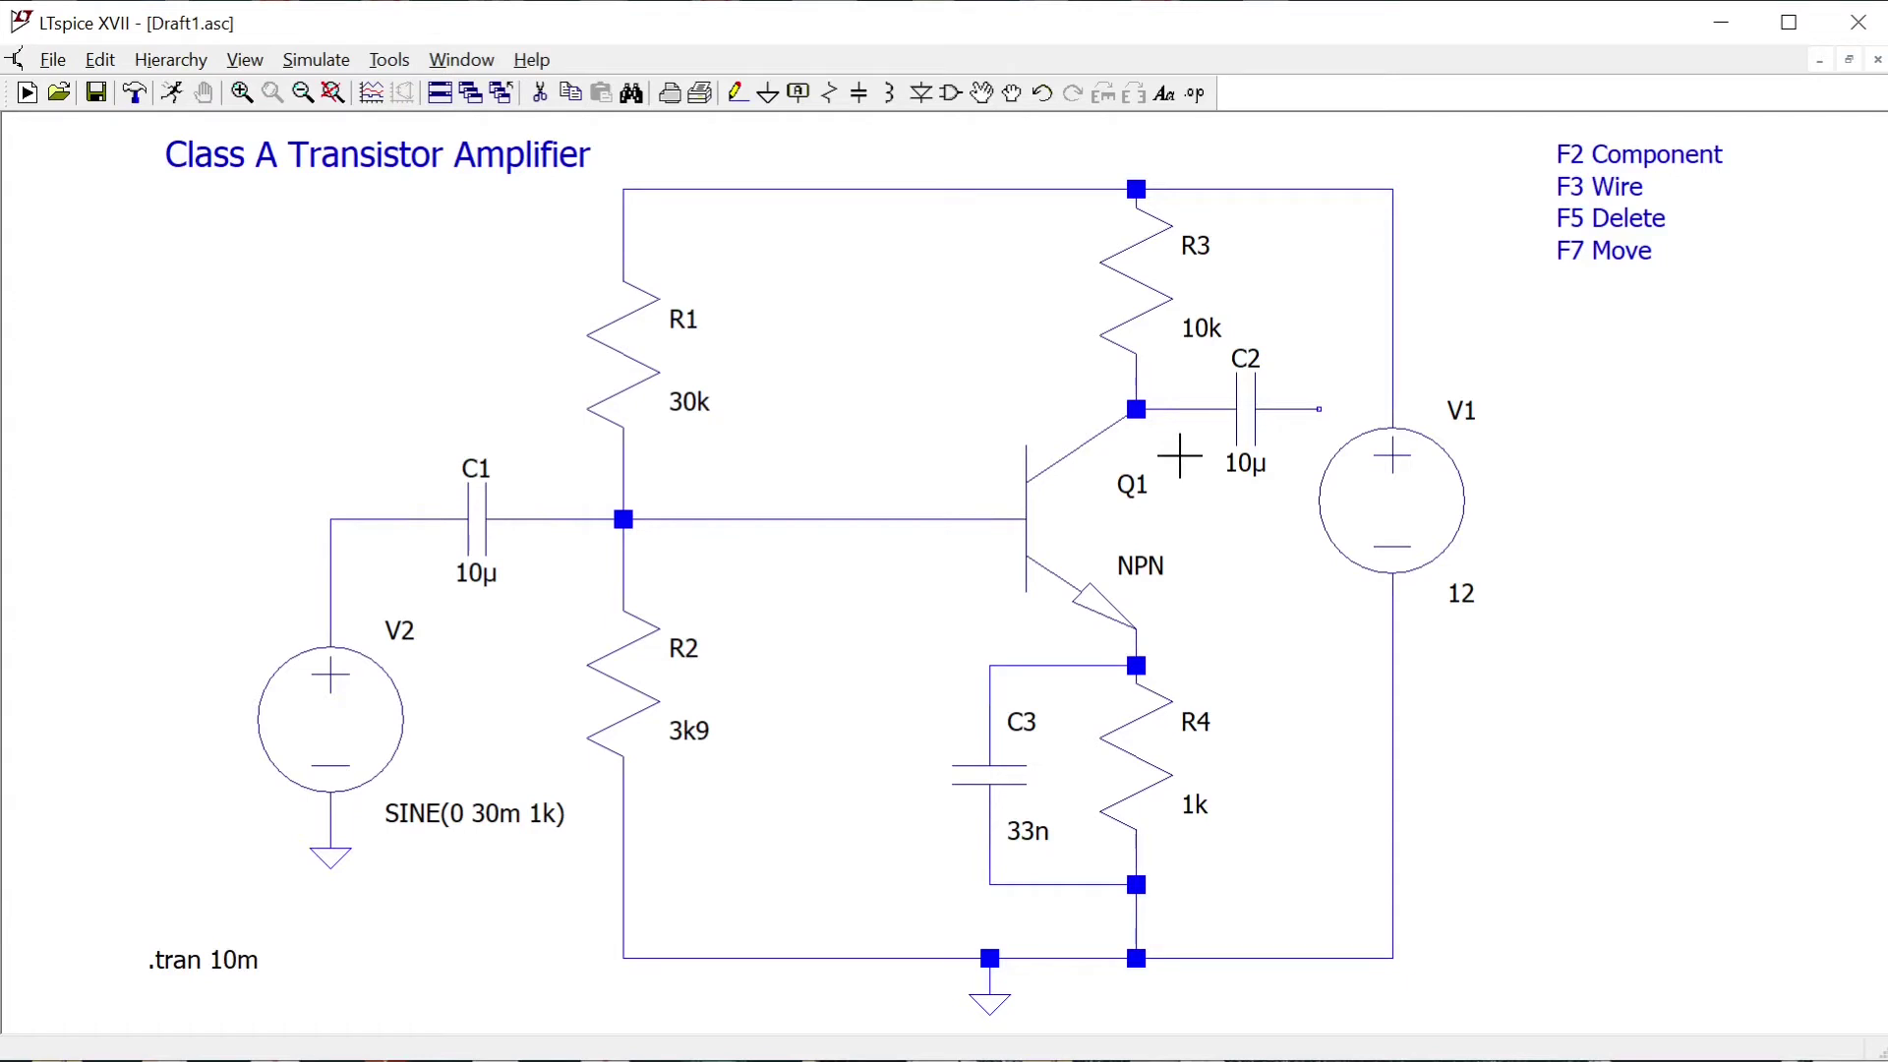
- Run the simulation and plot the input voltage at the wire between V2 and C1
click(171, 94)
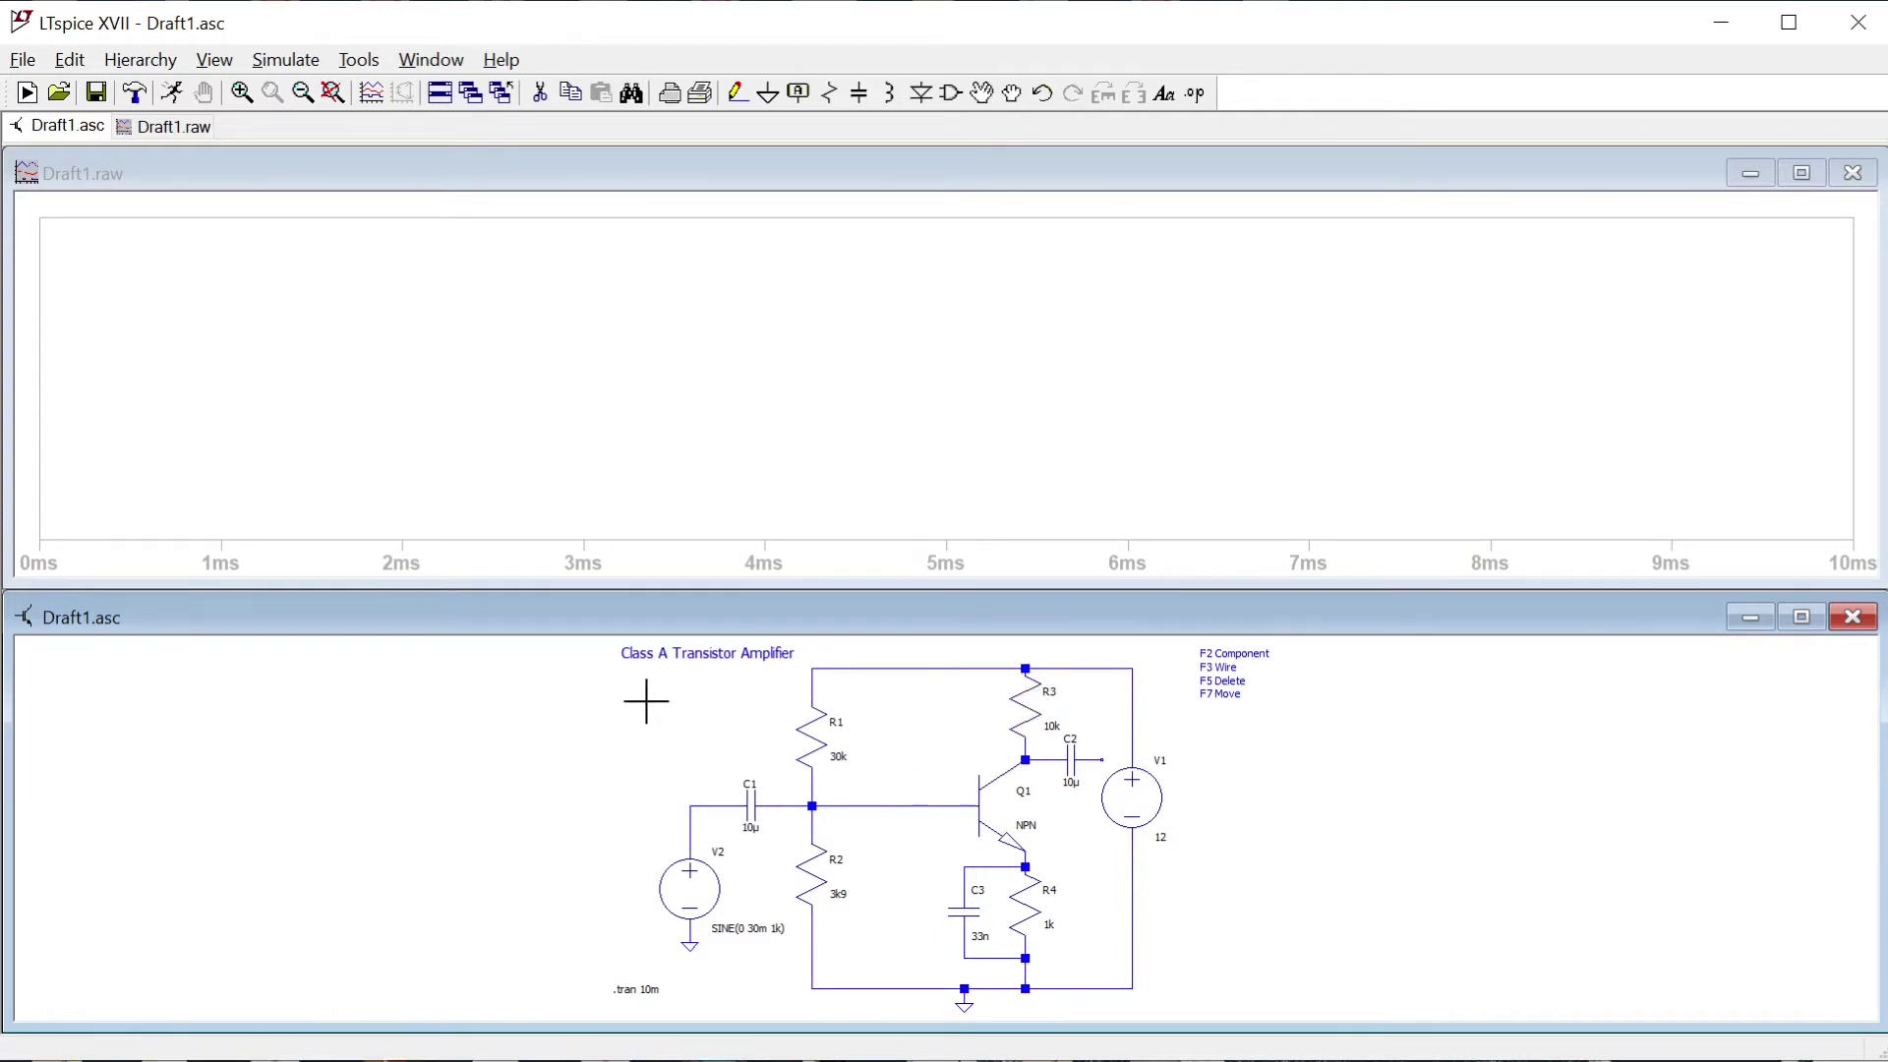
click(693, 801)
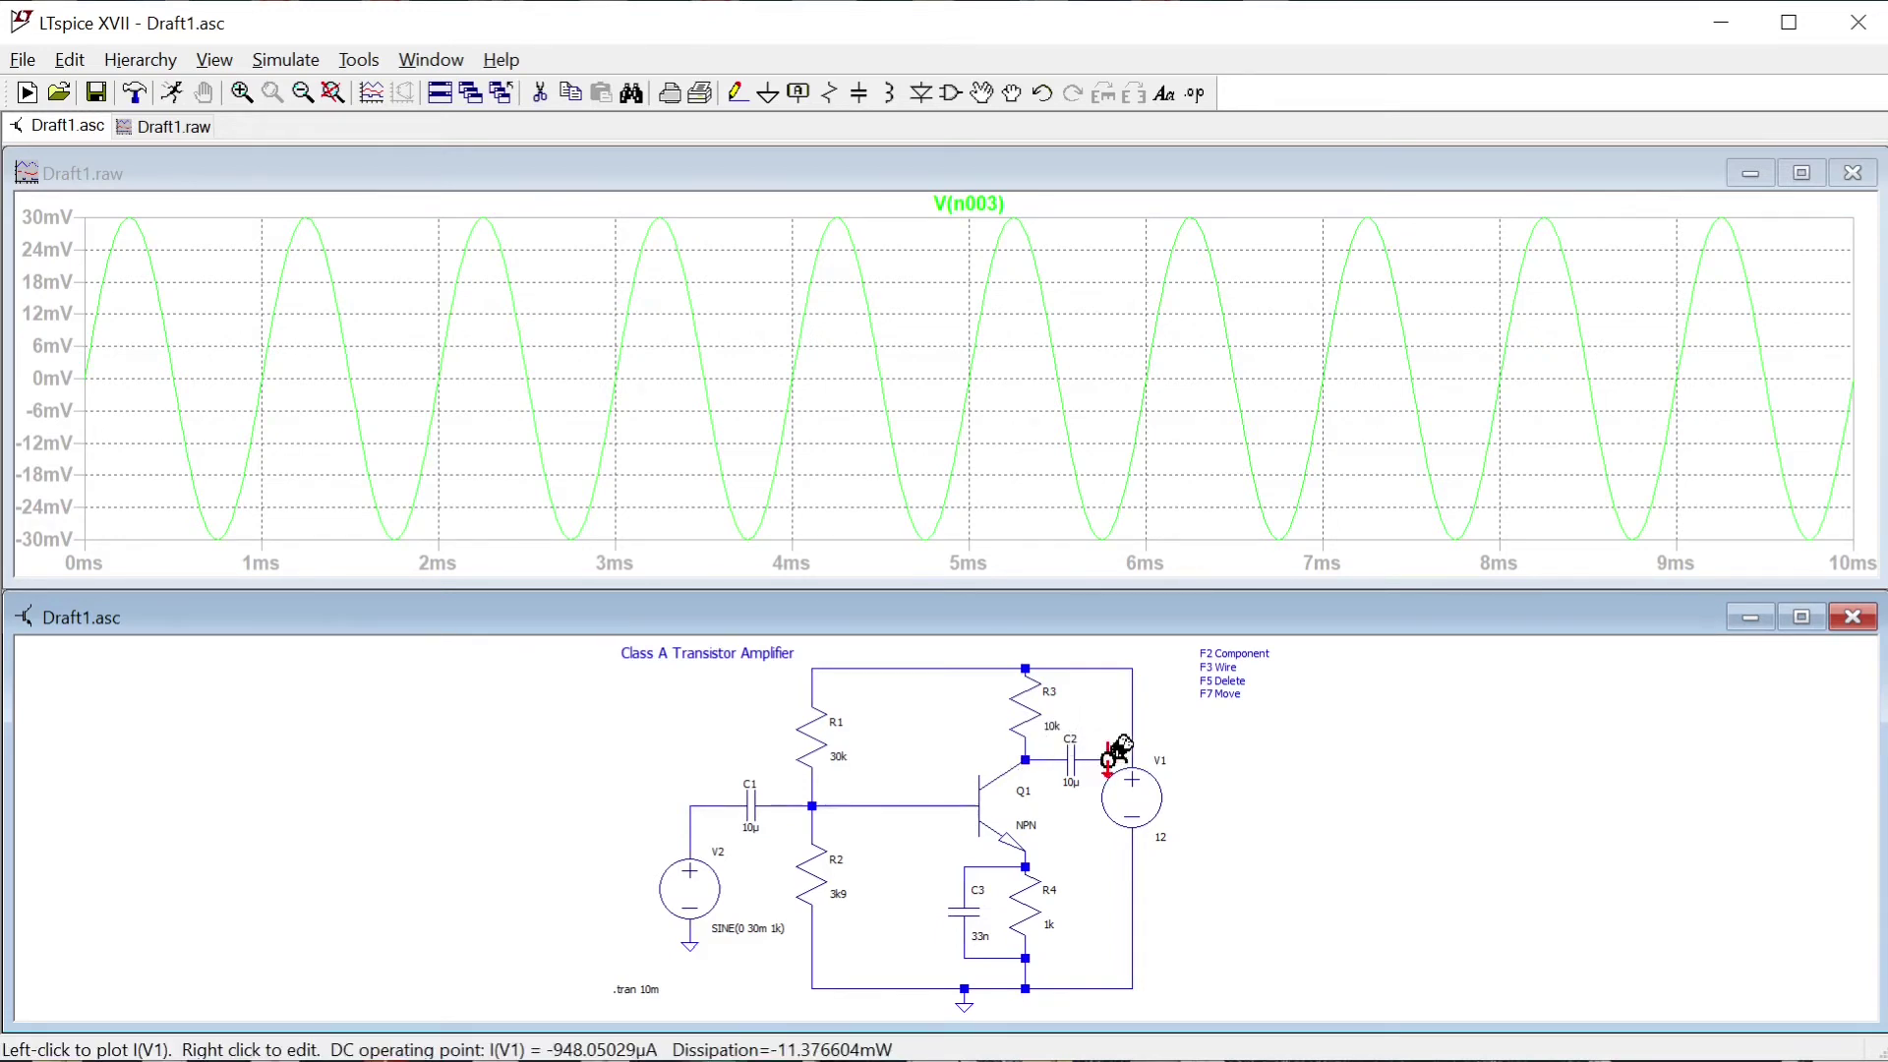
- Draw a short wire stub from C2's free output end towards V1, leaving it unconnected to V1
scroll(1112, 759, up, 3)
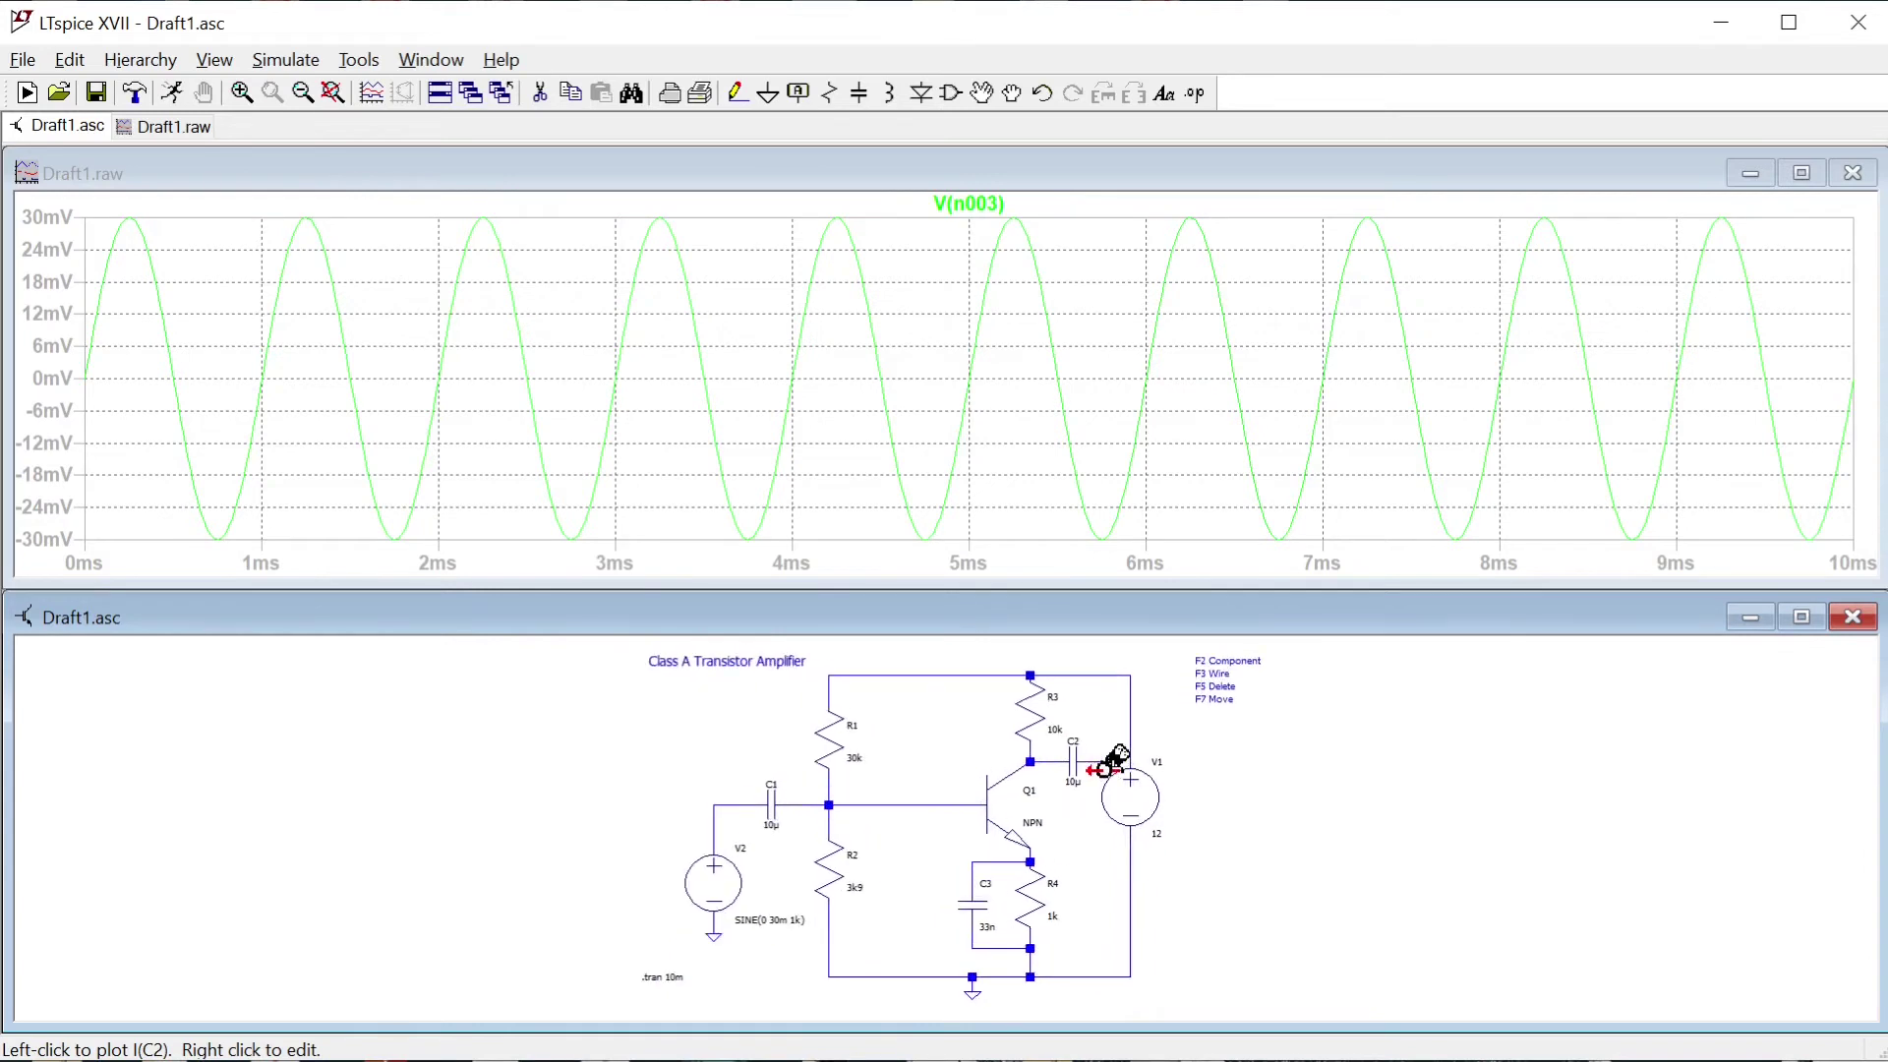
scroll(1112, 759, up, 3)
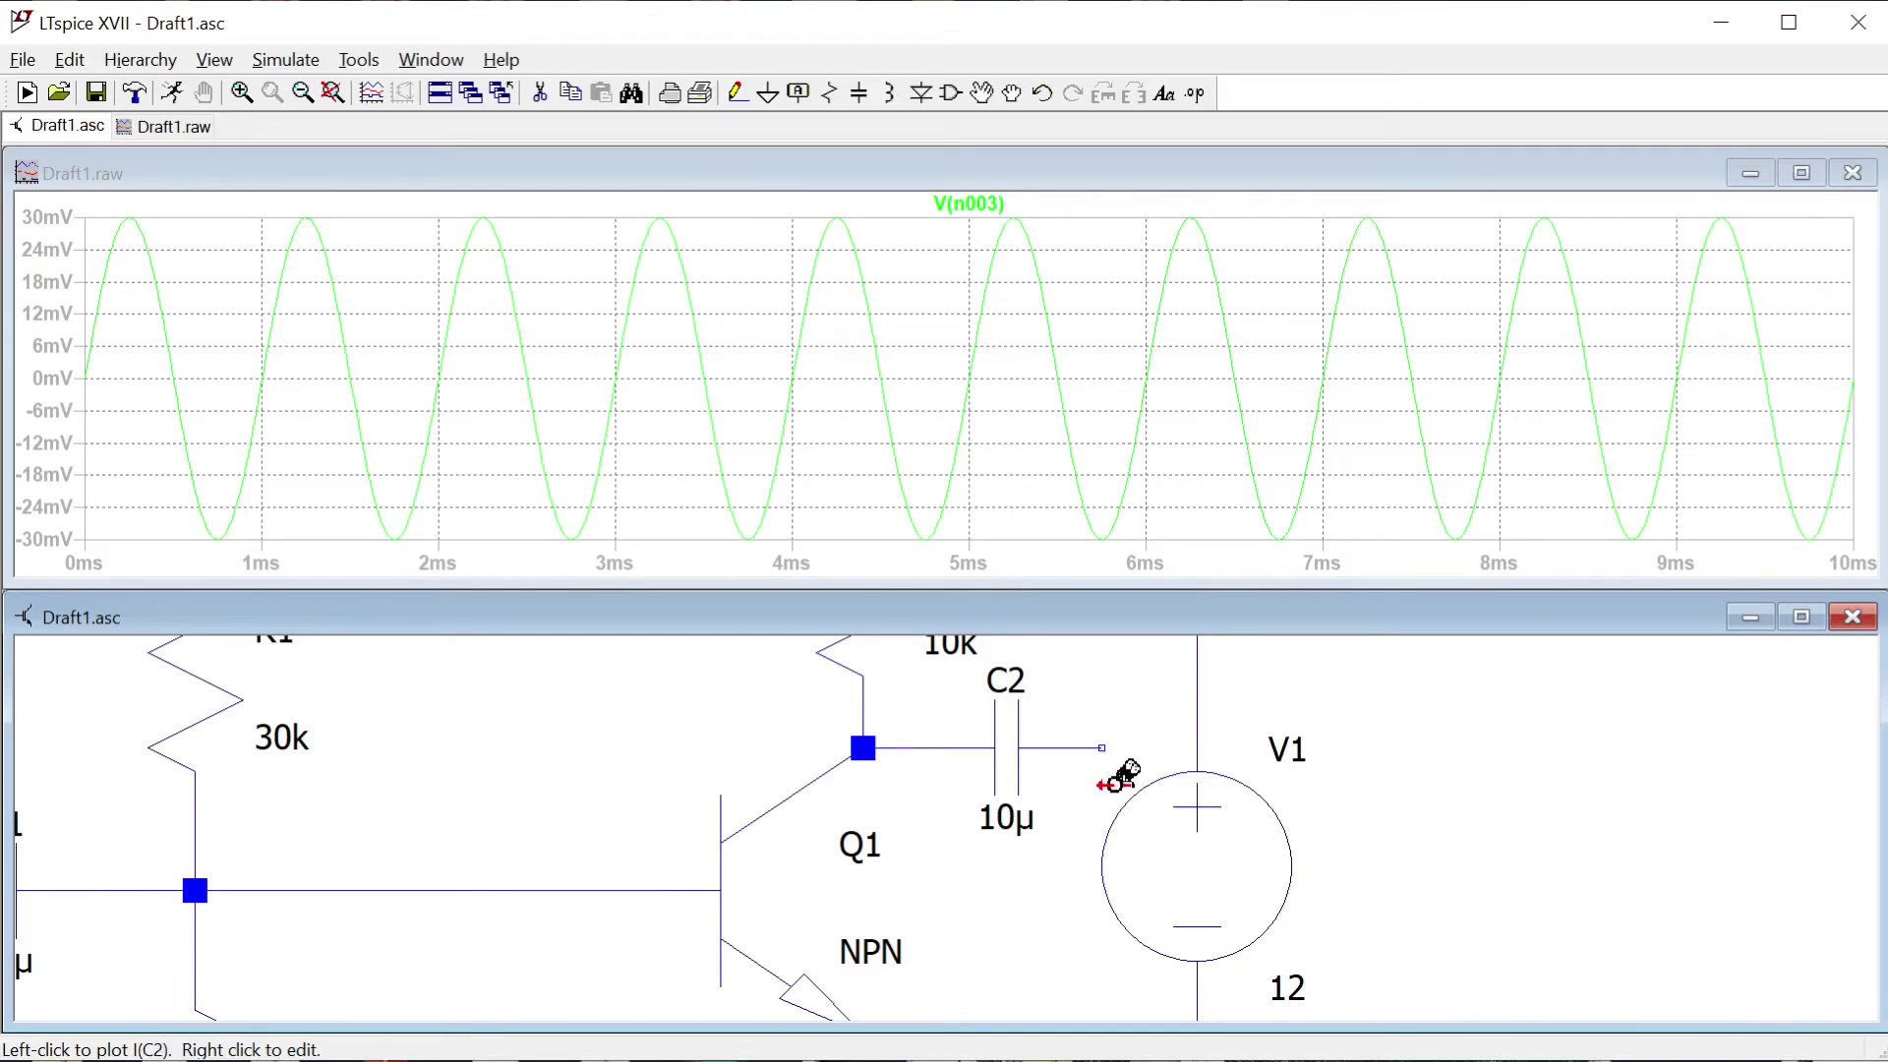
key(F3)
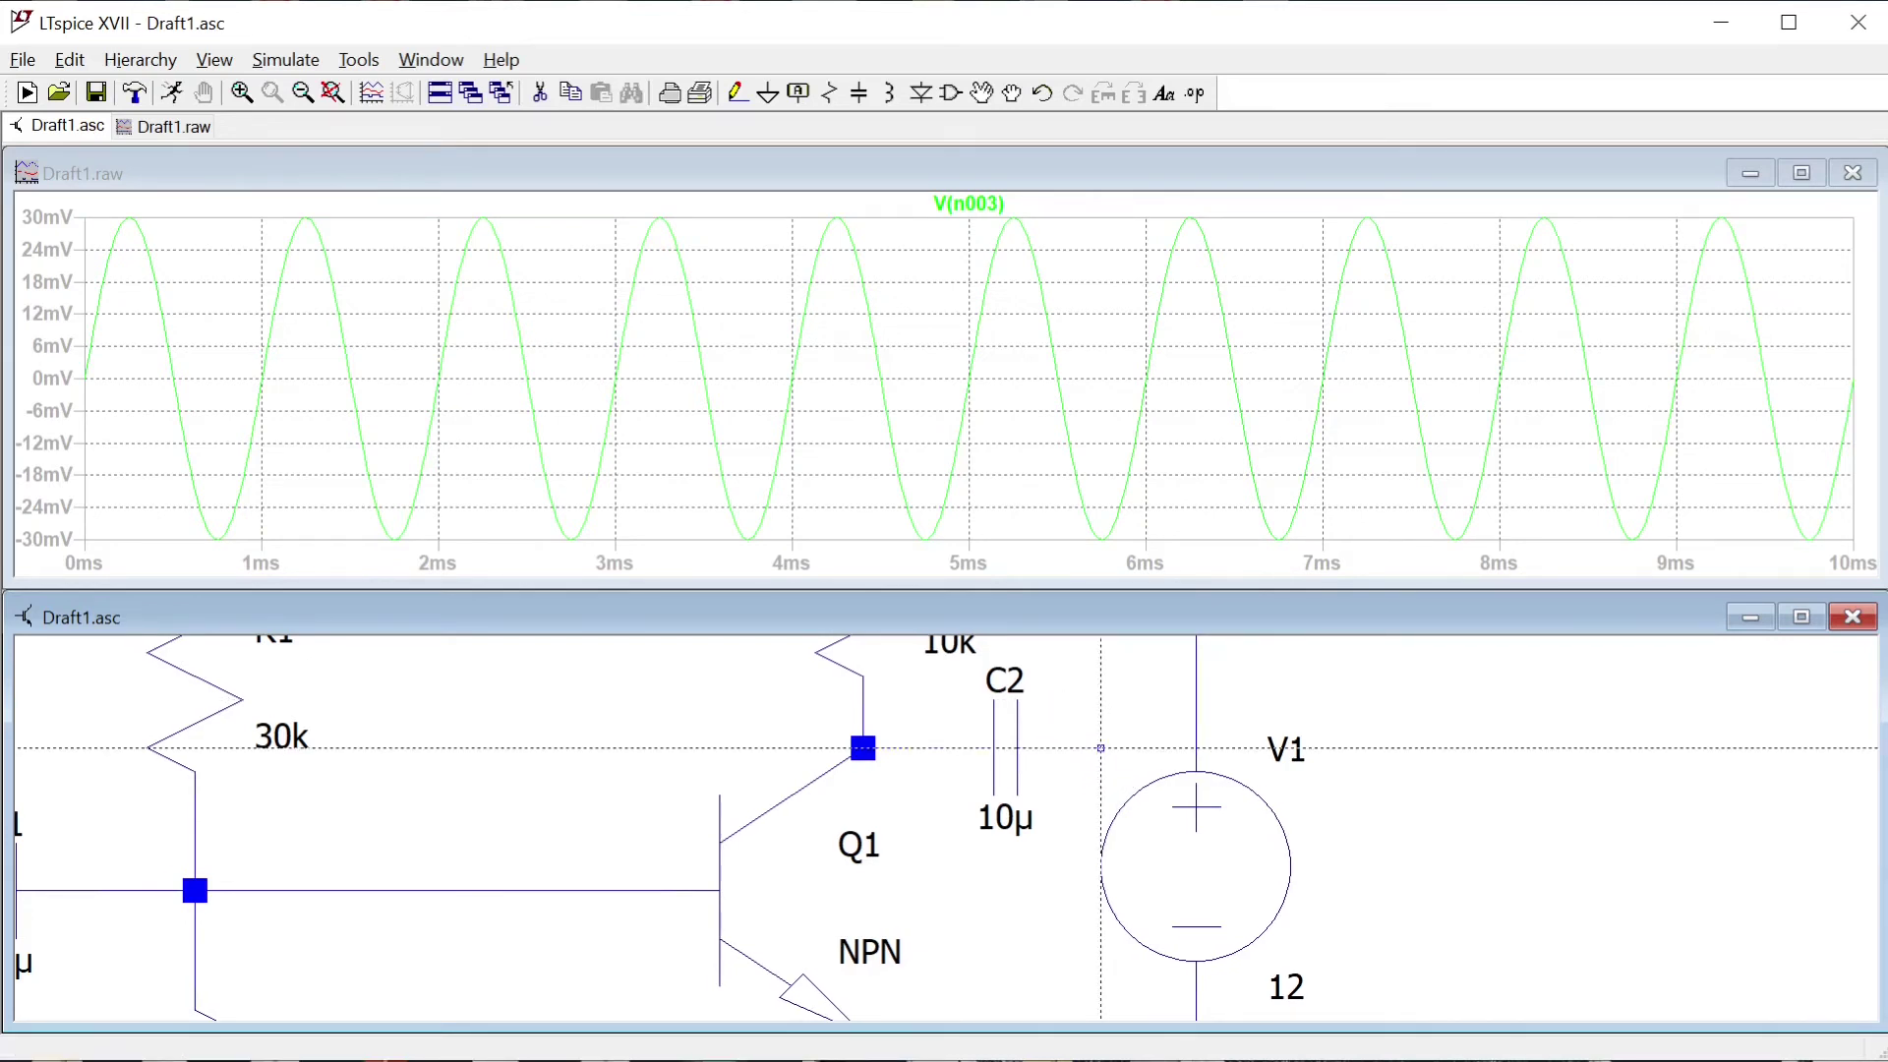
click(1100, 747)
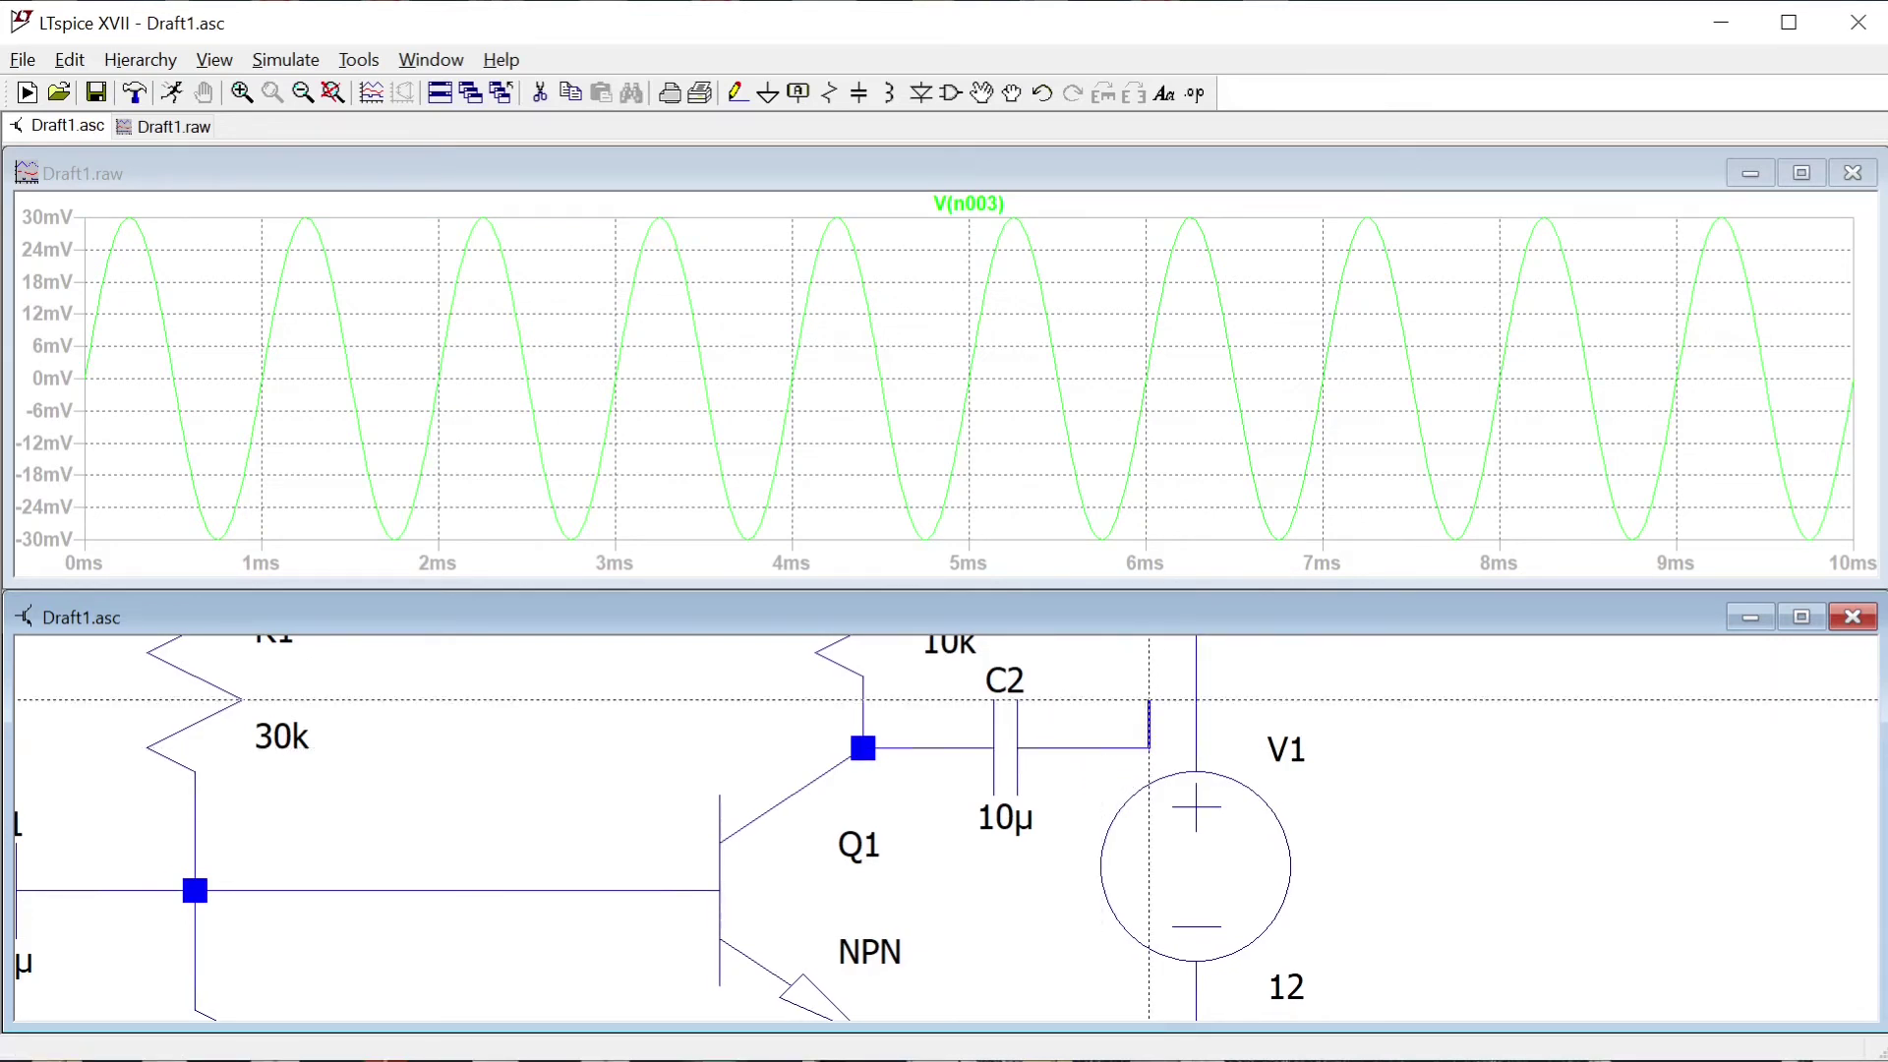
click(1148, 748)
key(Escape)
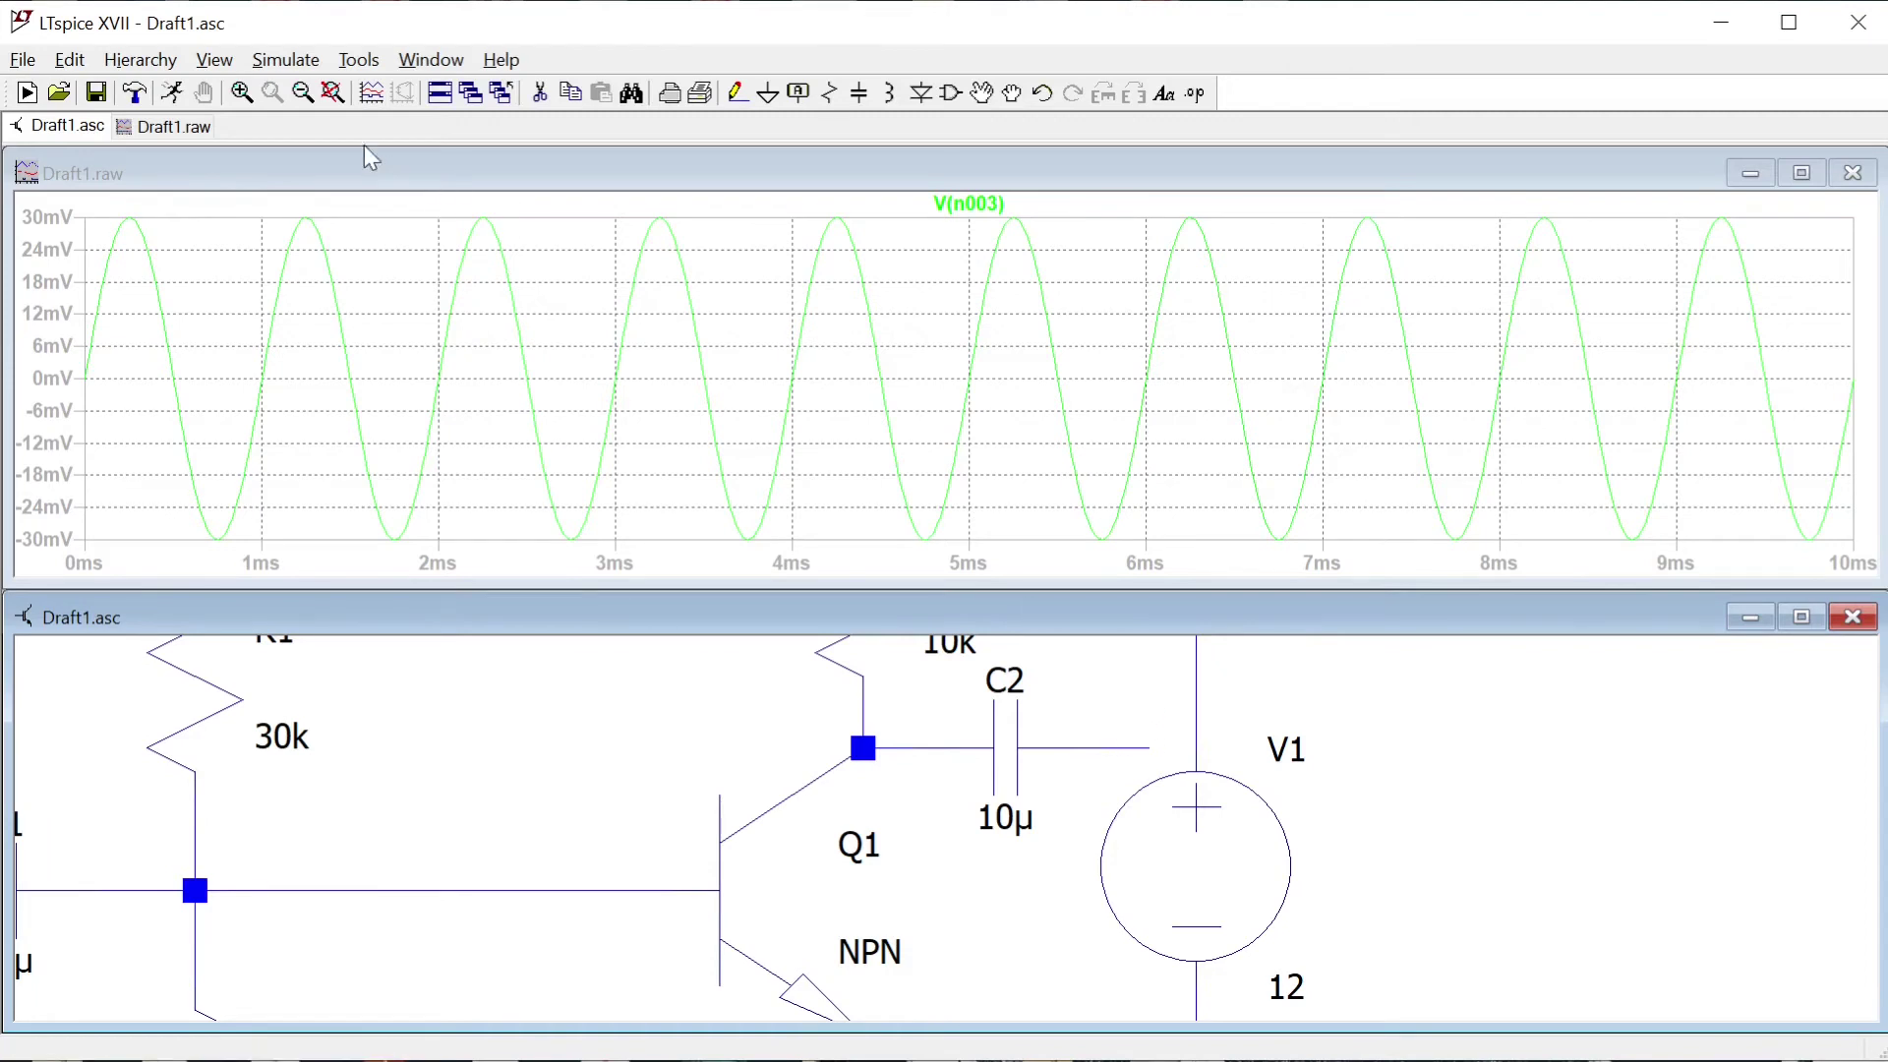
- Rerun the simulation and add the input voltage between V2 and C1 to the plot
click(175, 96)
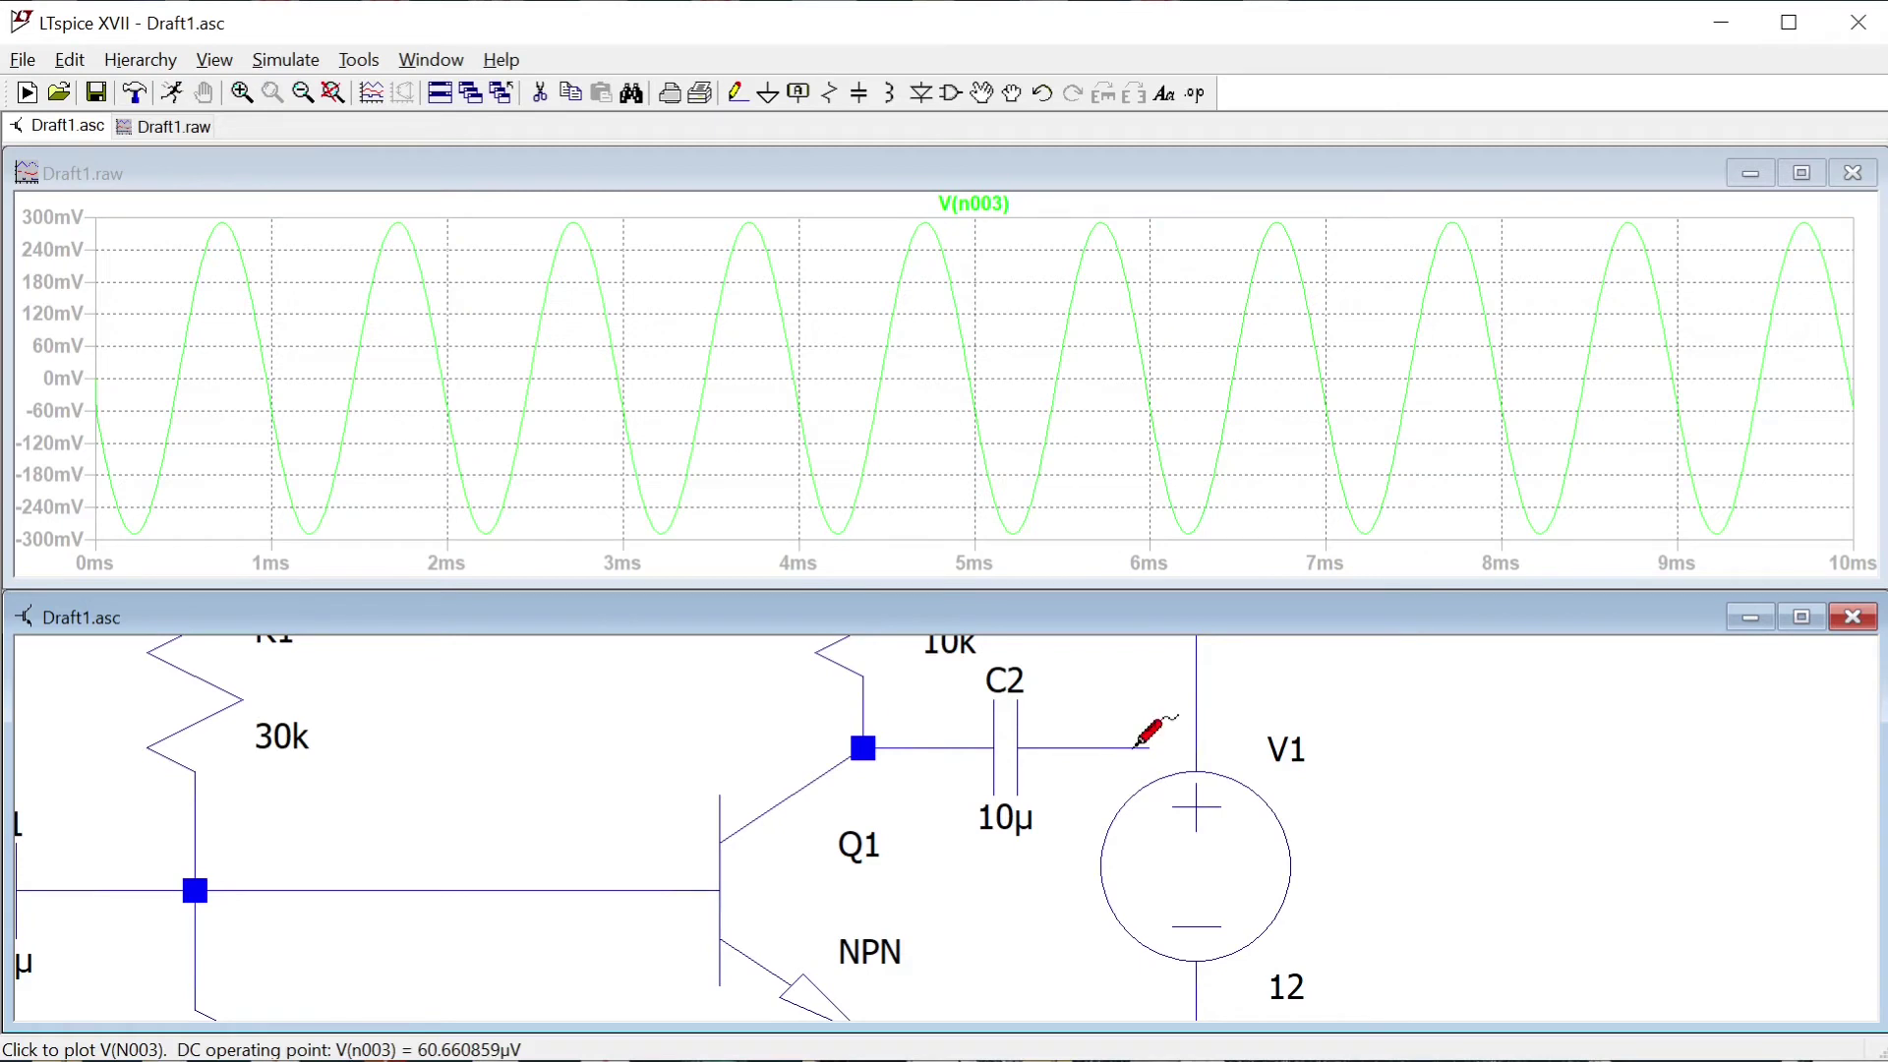
scroll(1140, 743, down, 1)
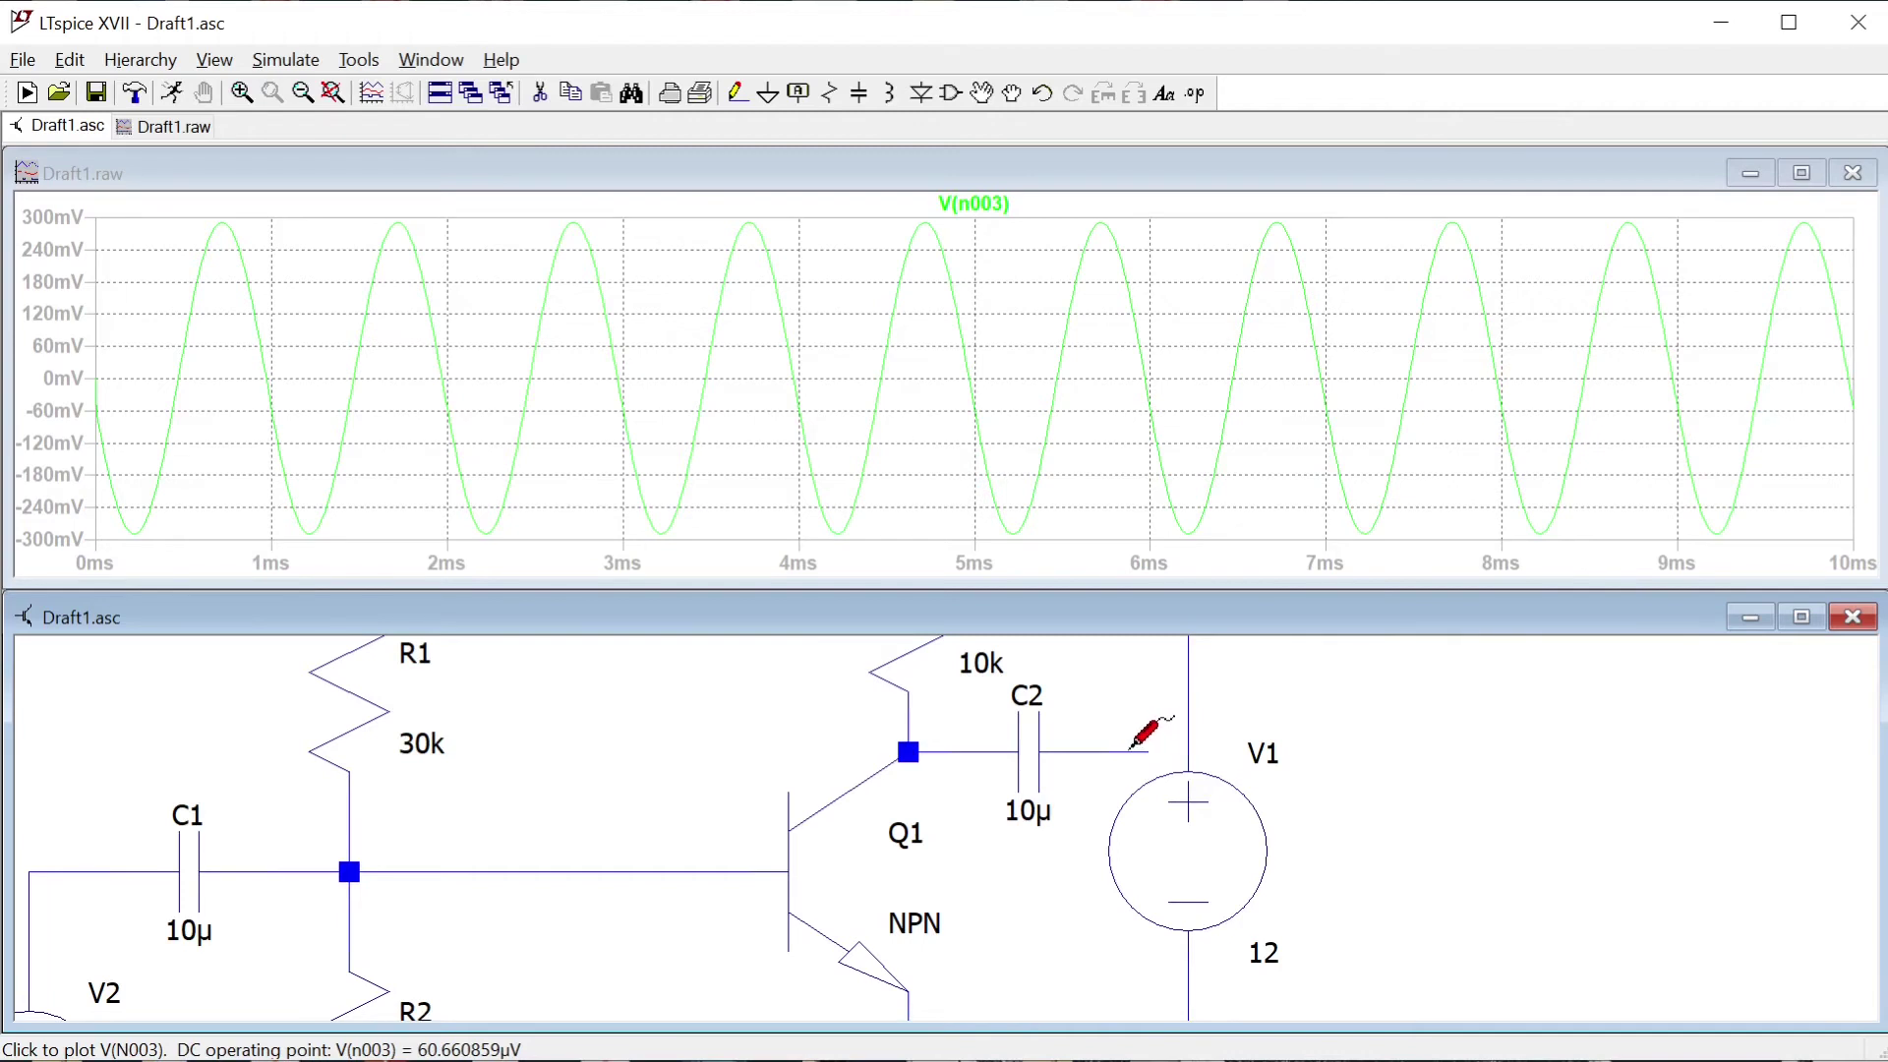
click(37, 868)
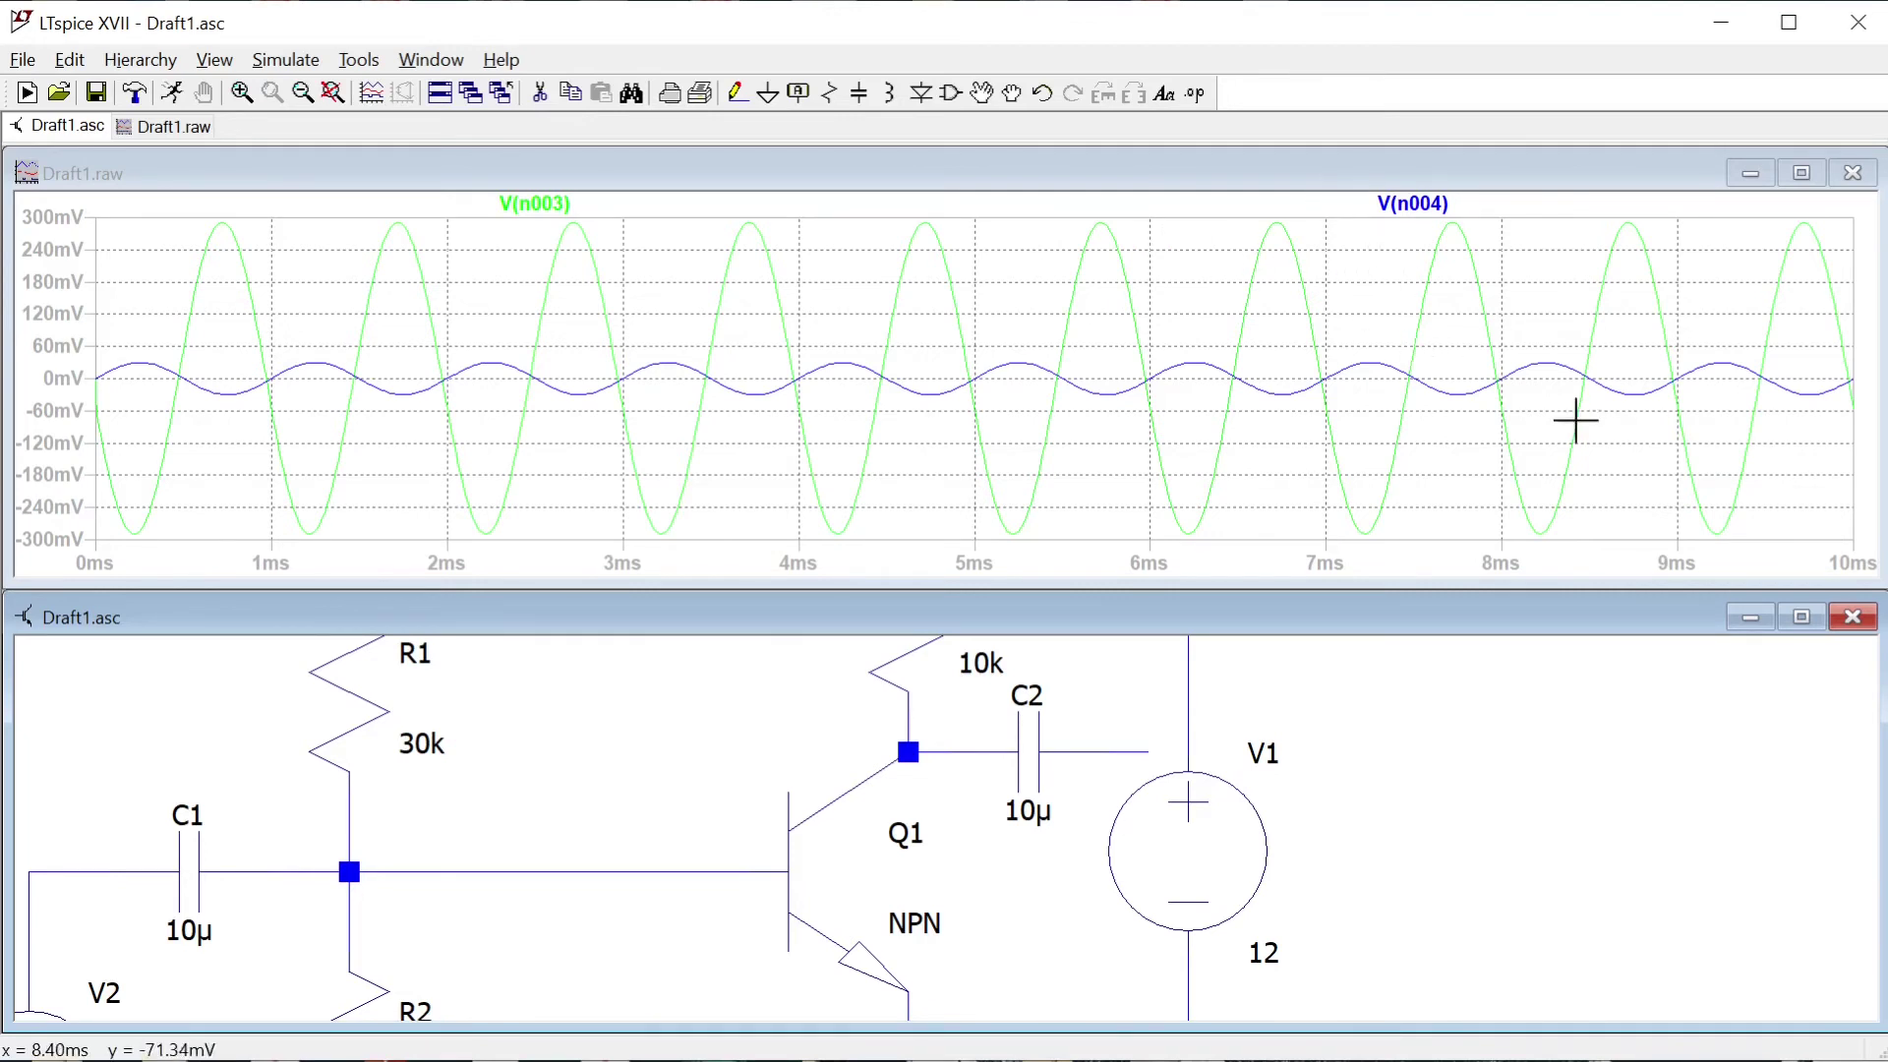
- Delete the V(n003) and V(n004) traces from the waveform plot
key(space)
scroll(1247, 679, up, 3)
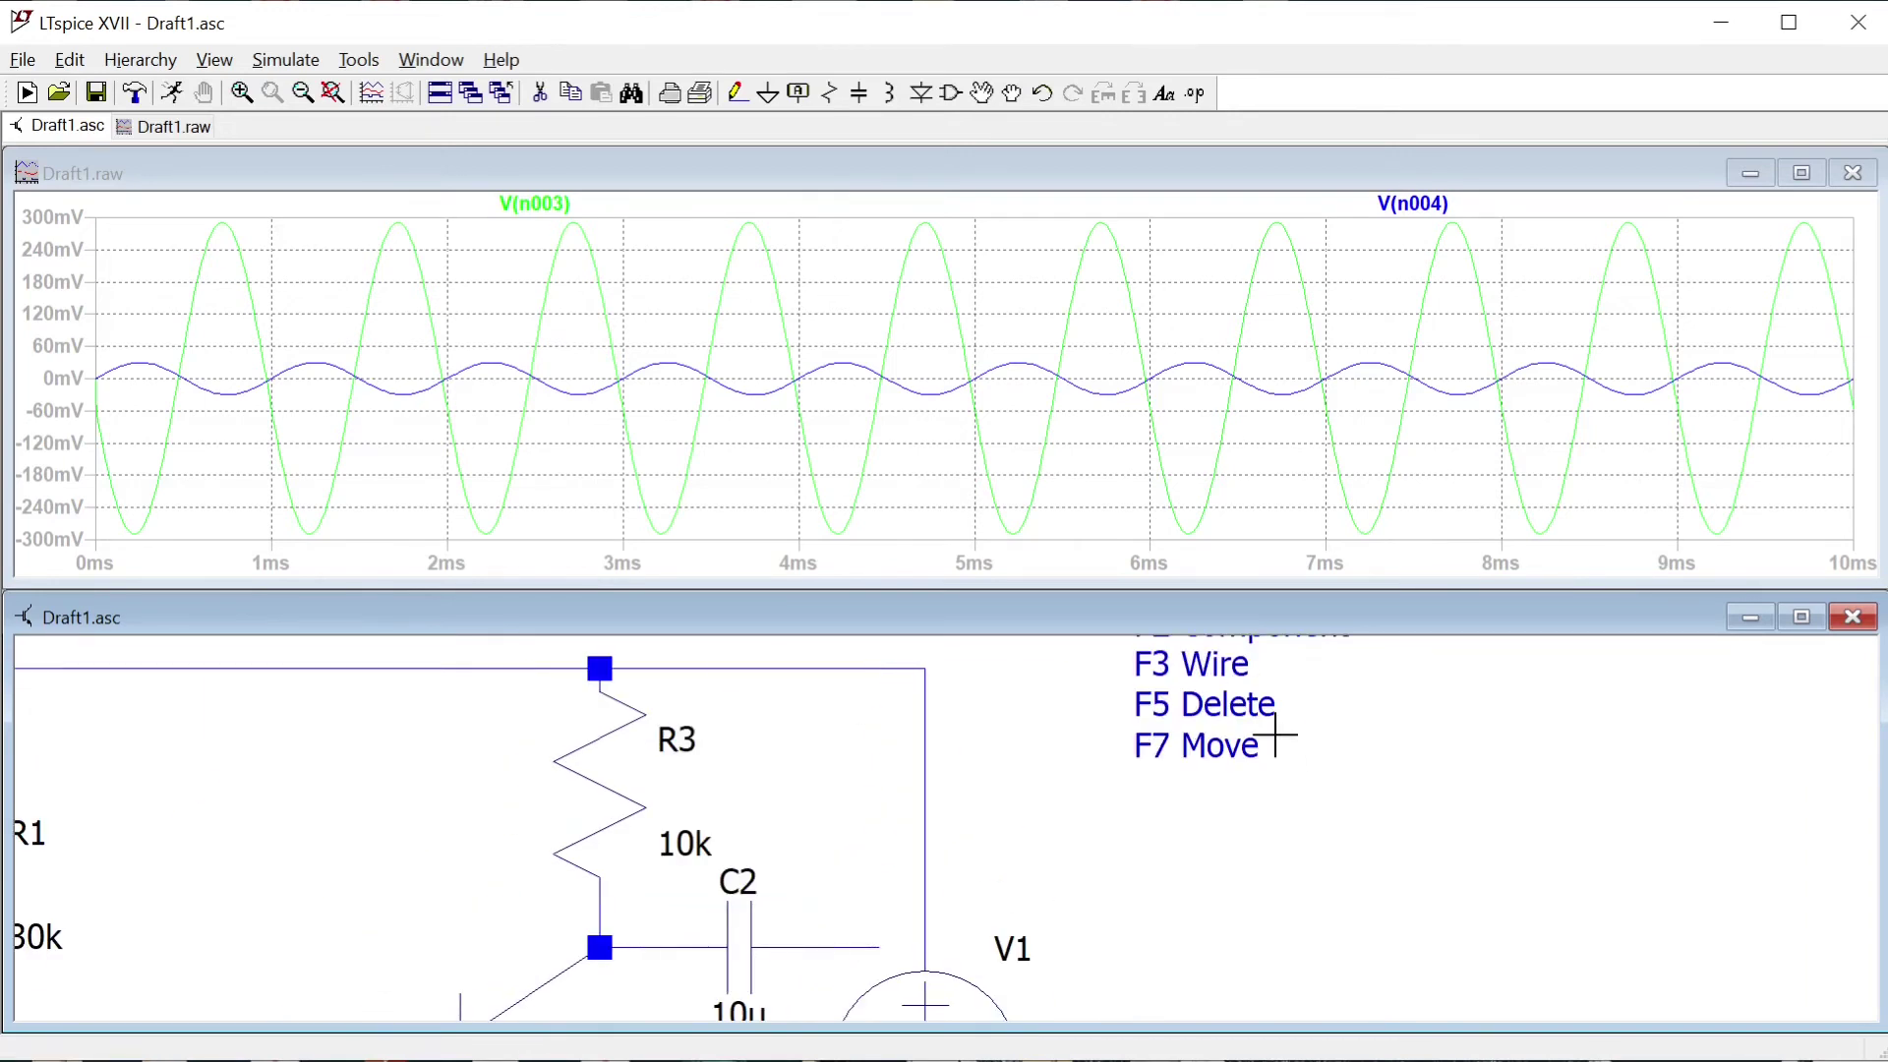
click(955, 176)
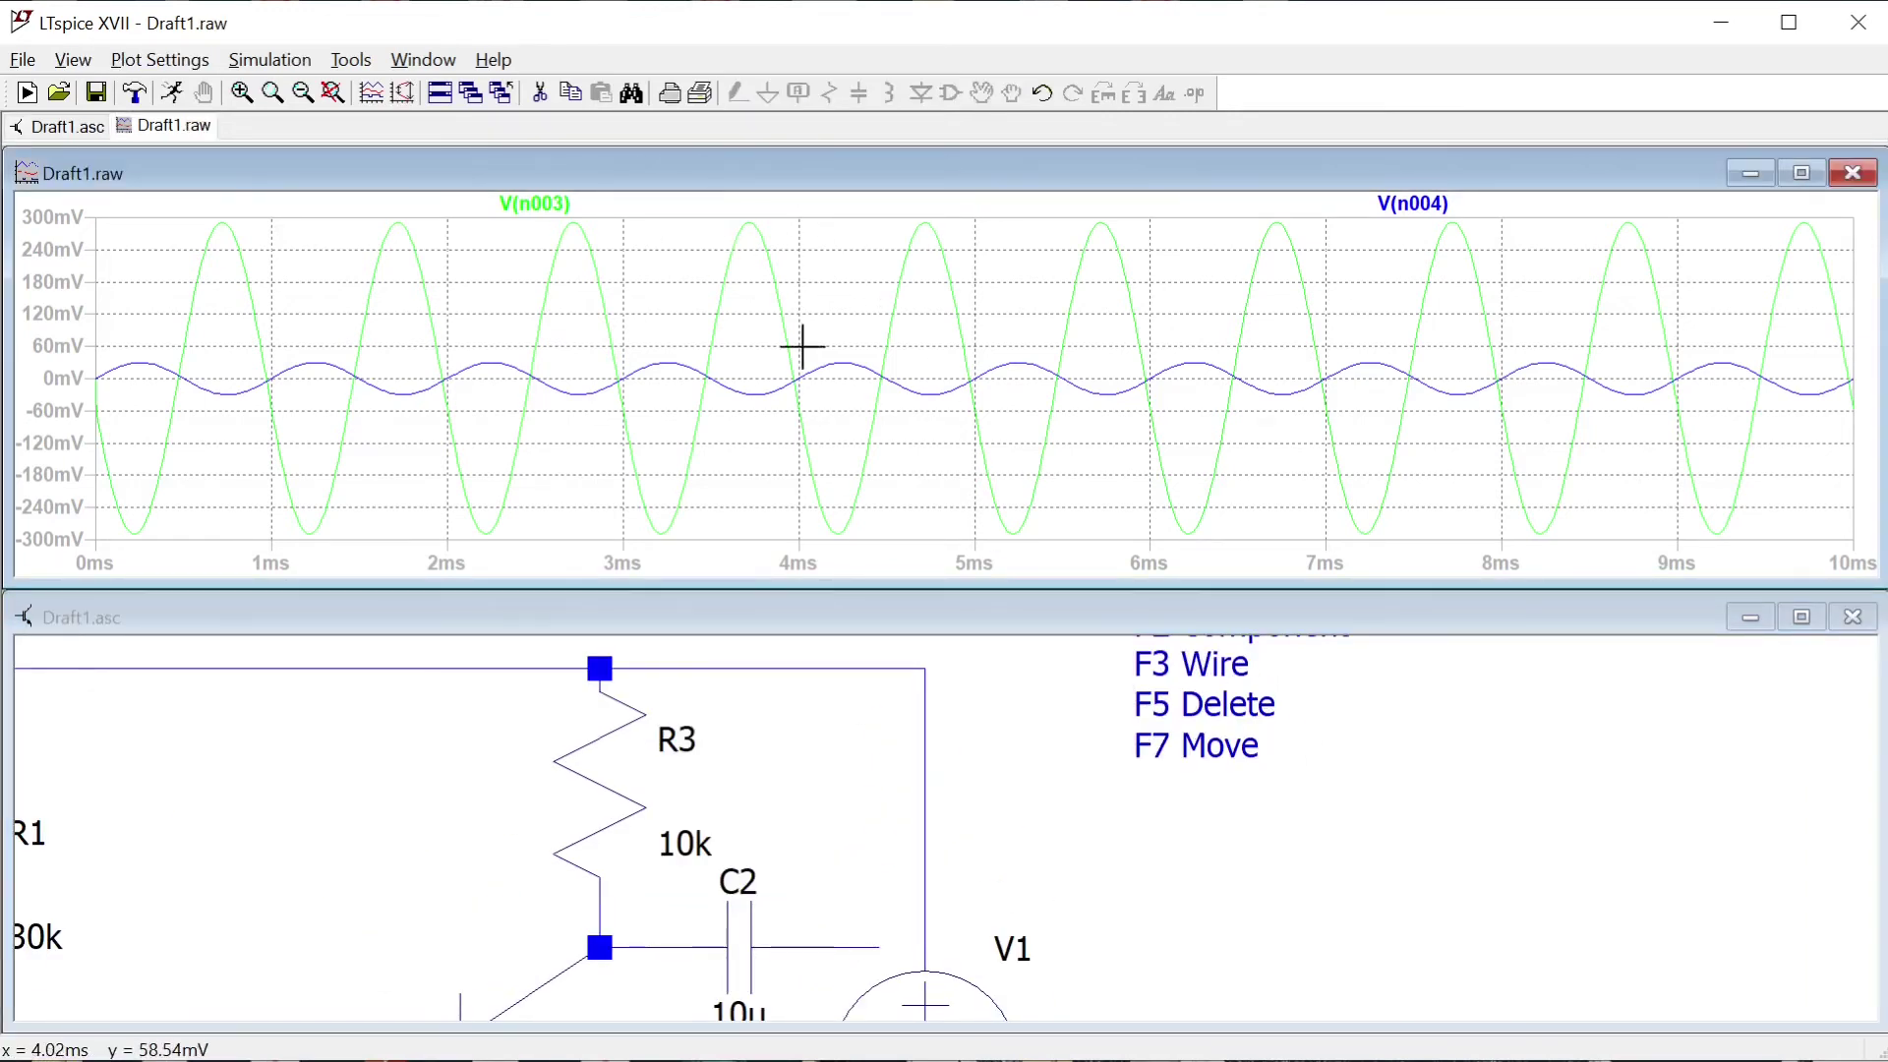
key(F5)
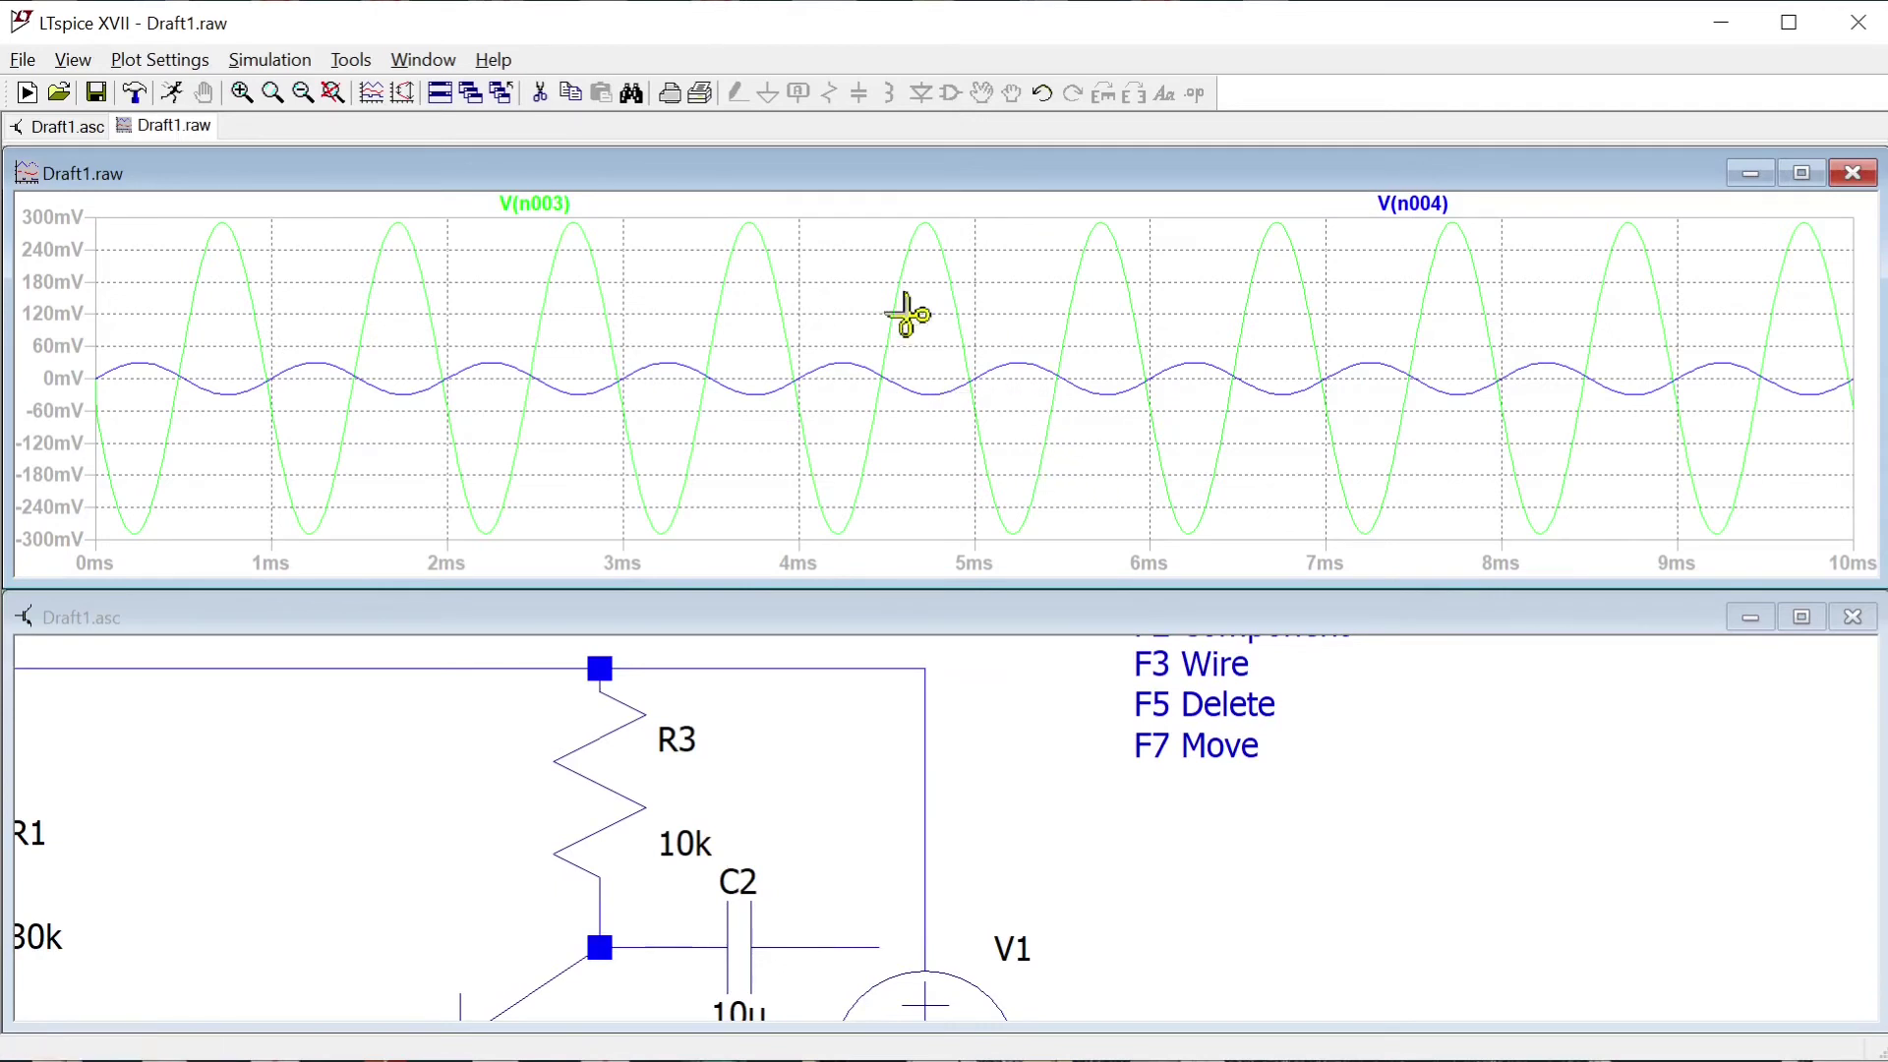
click(533, 205)
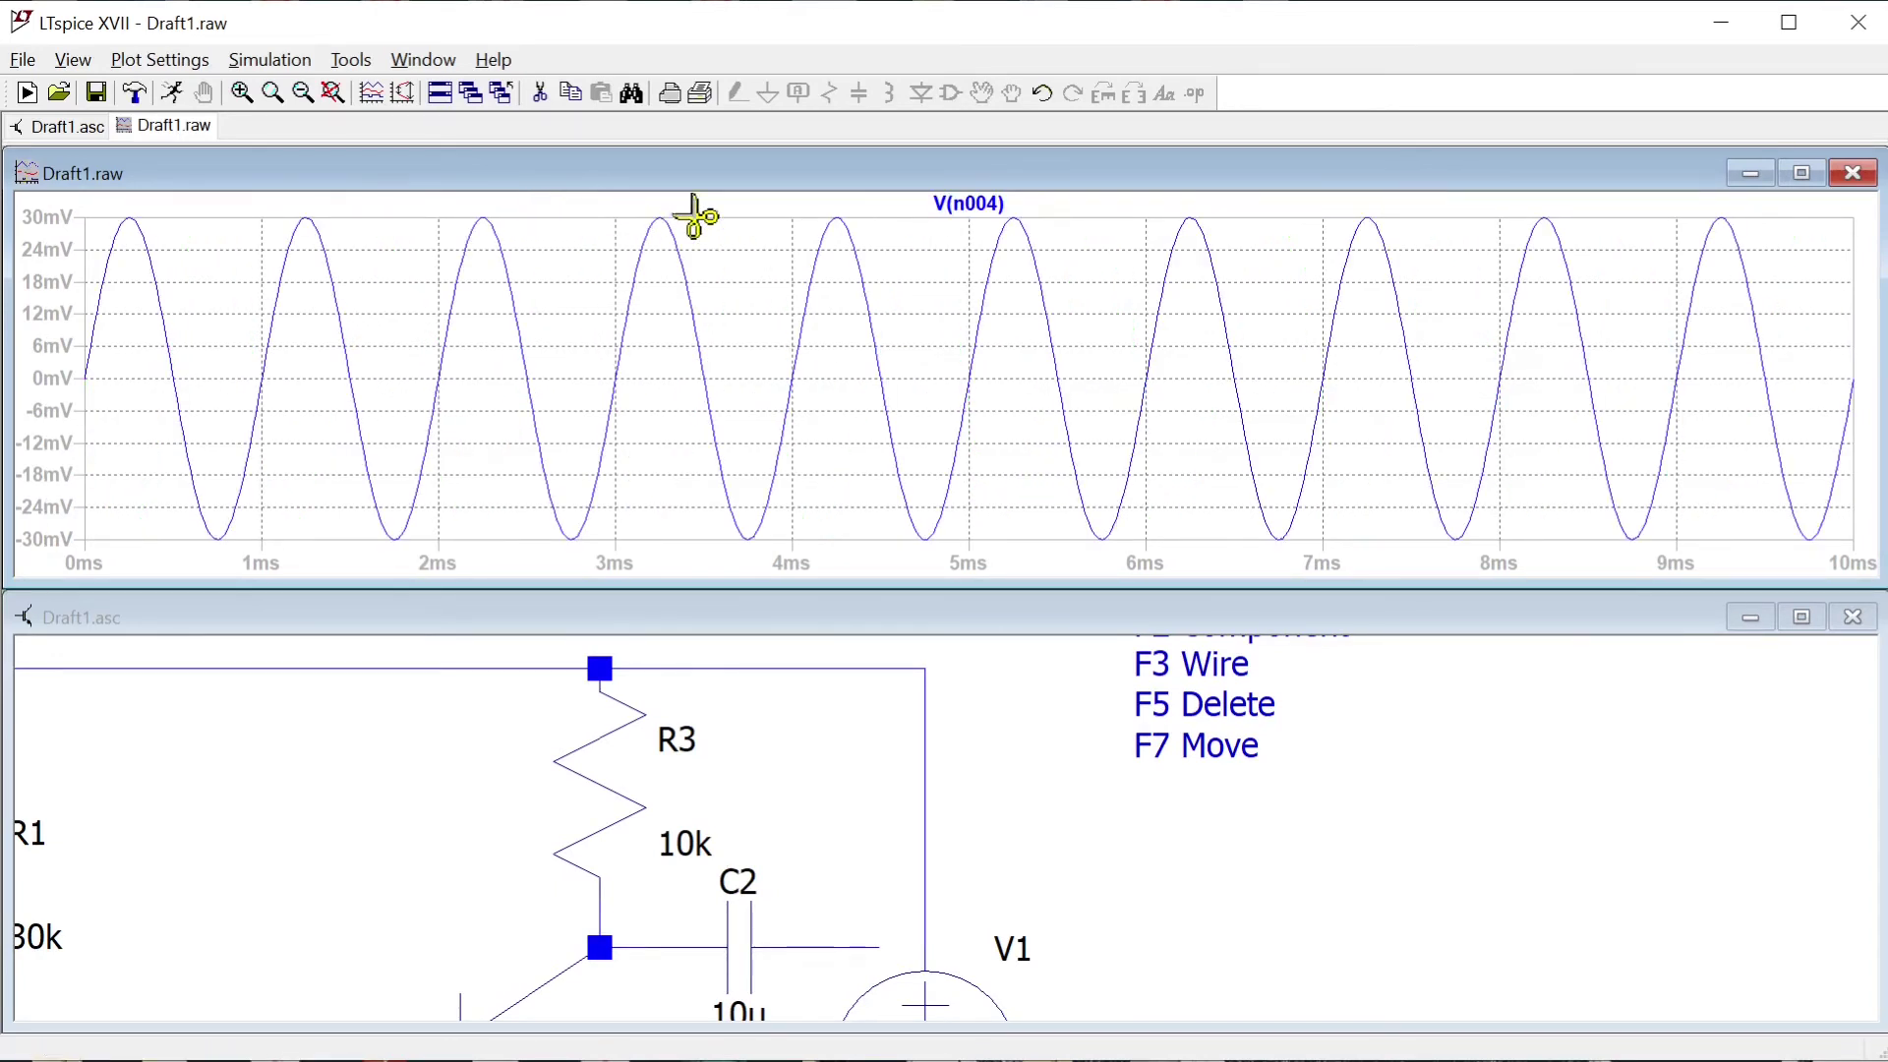
click(1002, 205)
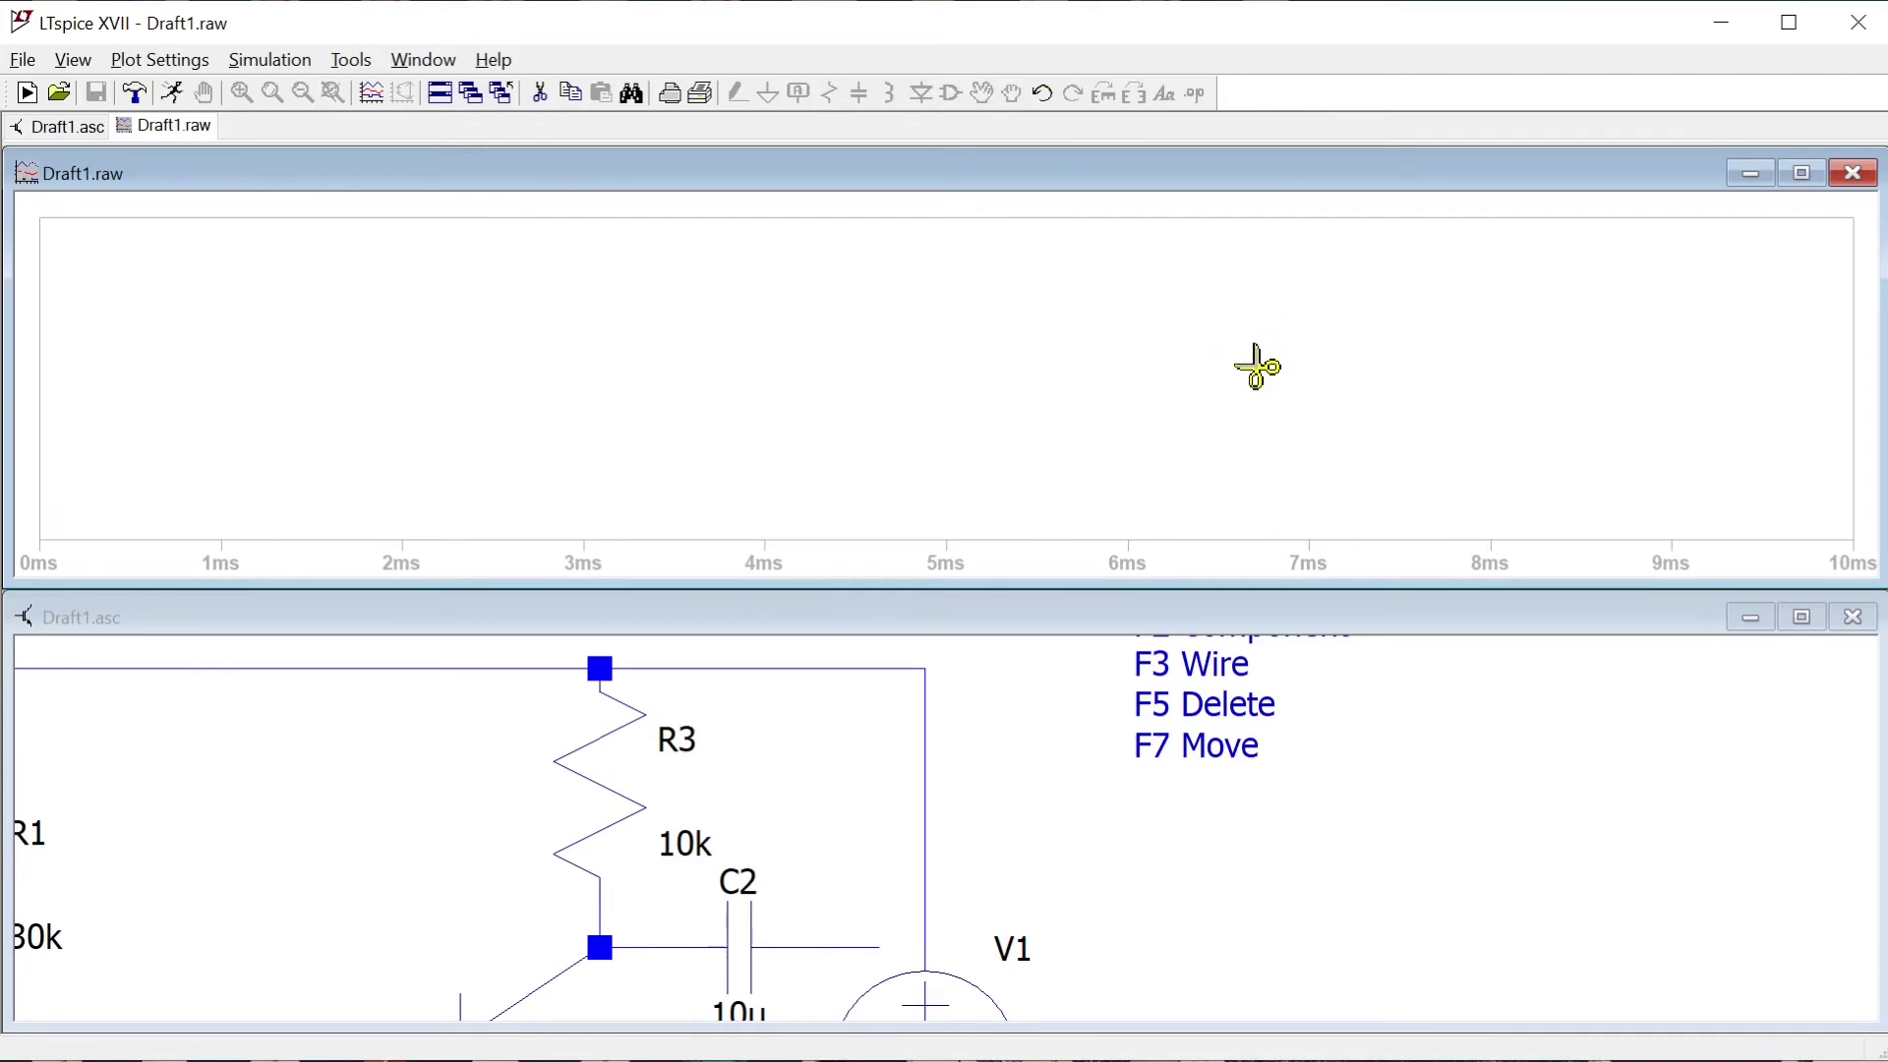
- Plot the input voltage at the wire between V2 and C1, plus the output voltage at C2's free wire end
click(1078, 620)
key(space)
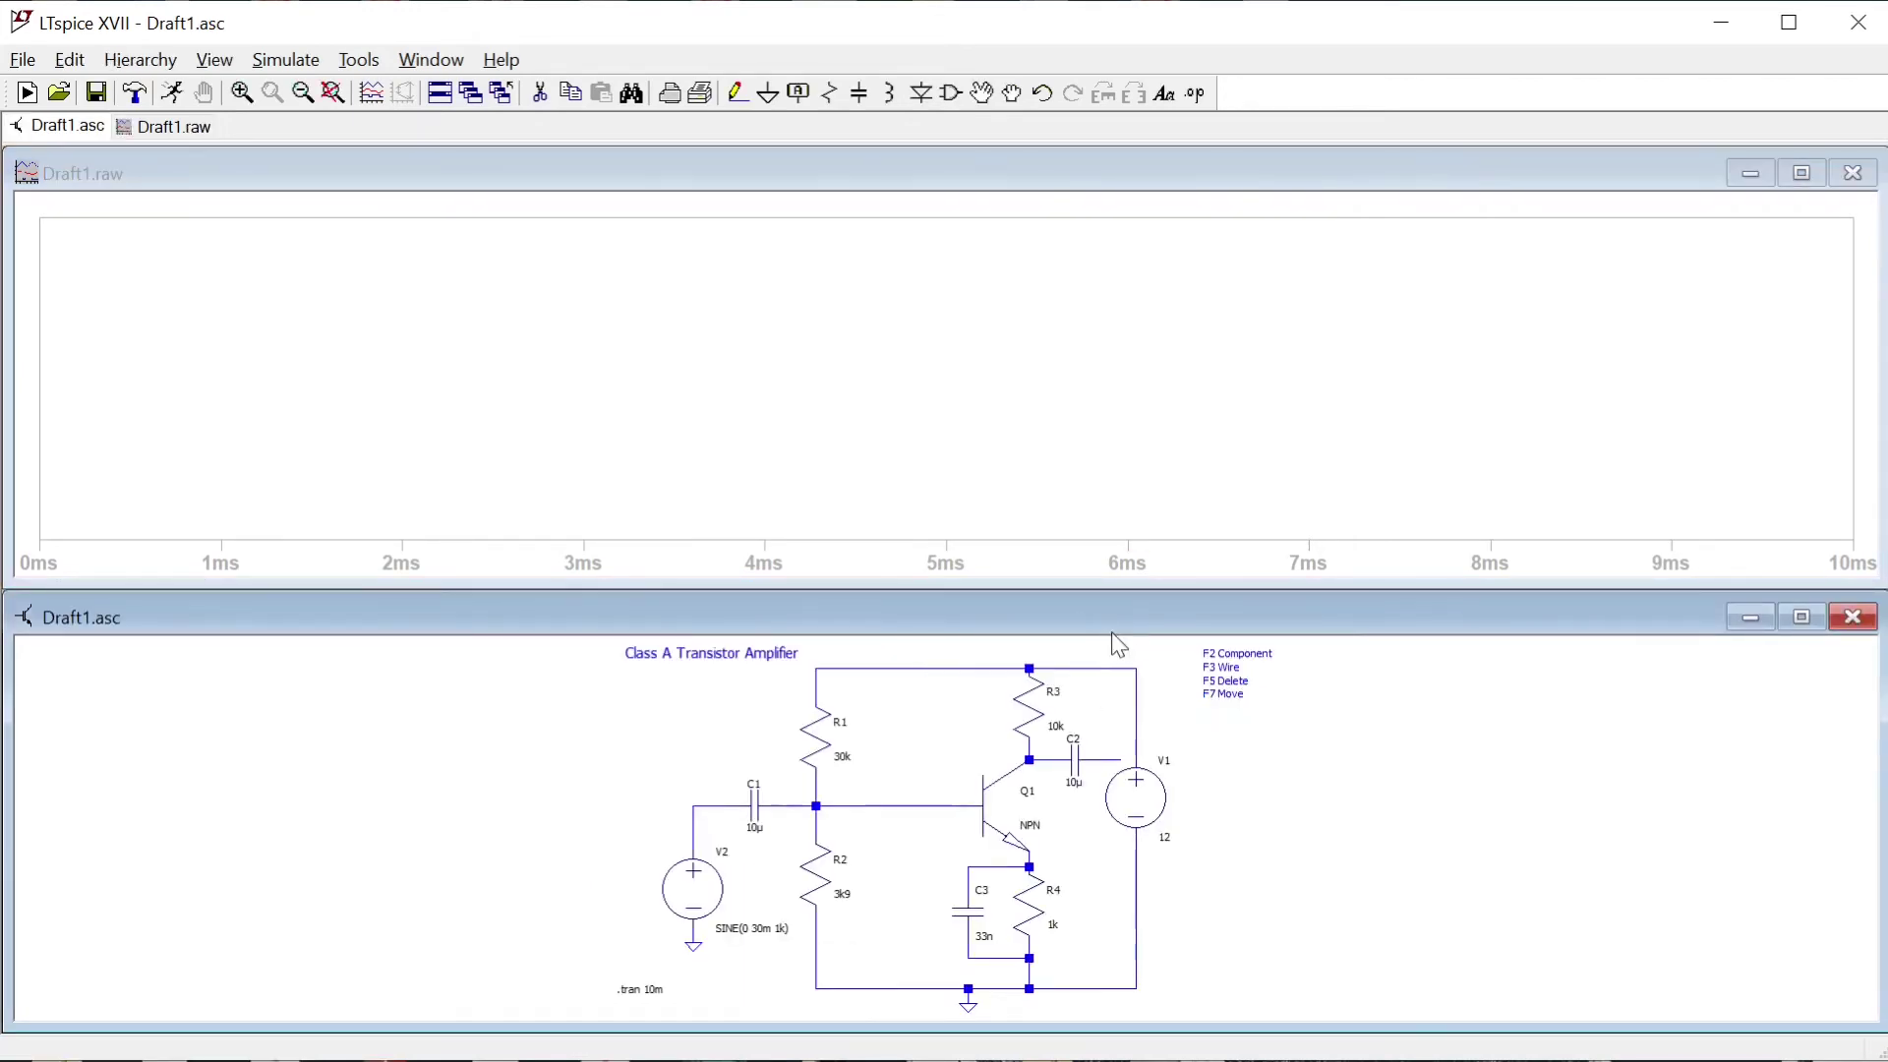
click(699, 802)
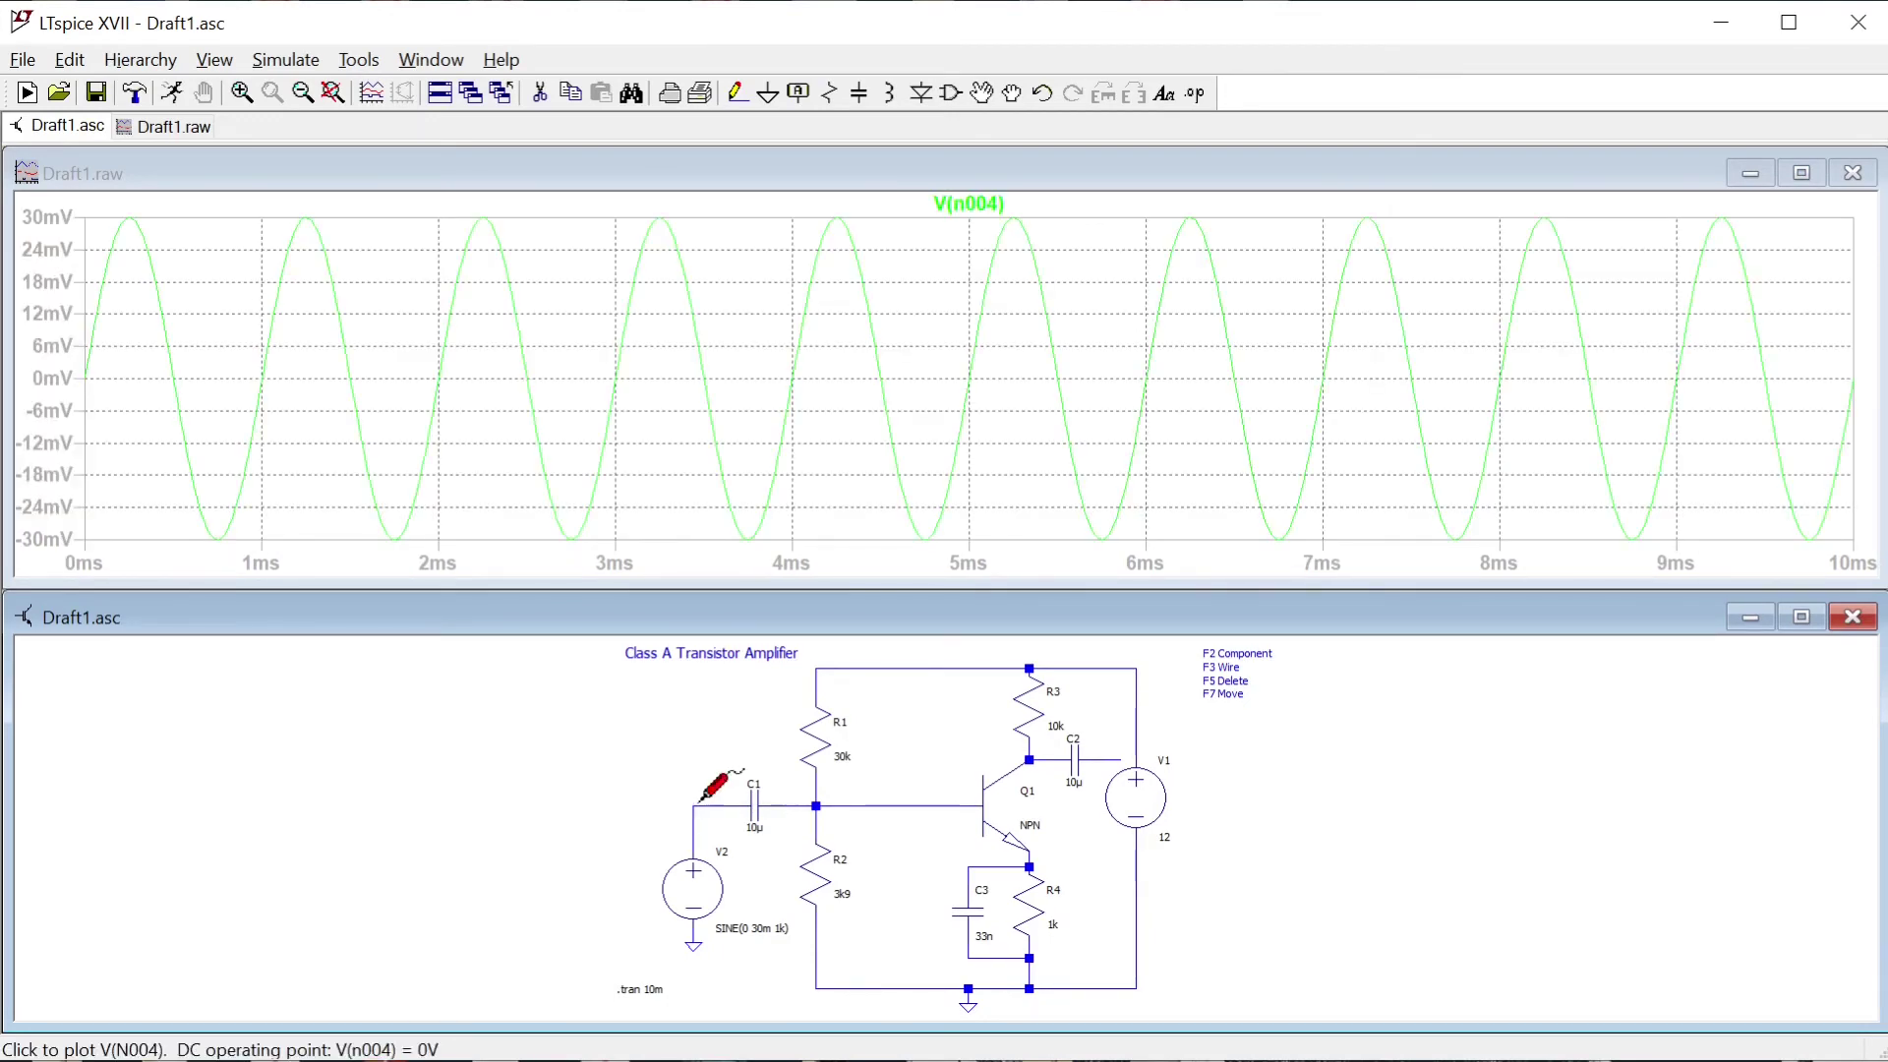
click(1119, 756)
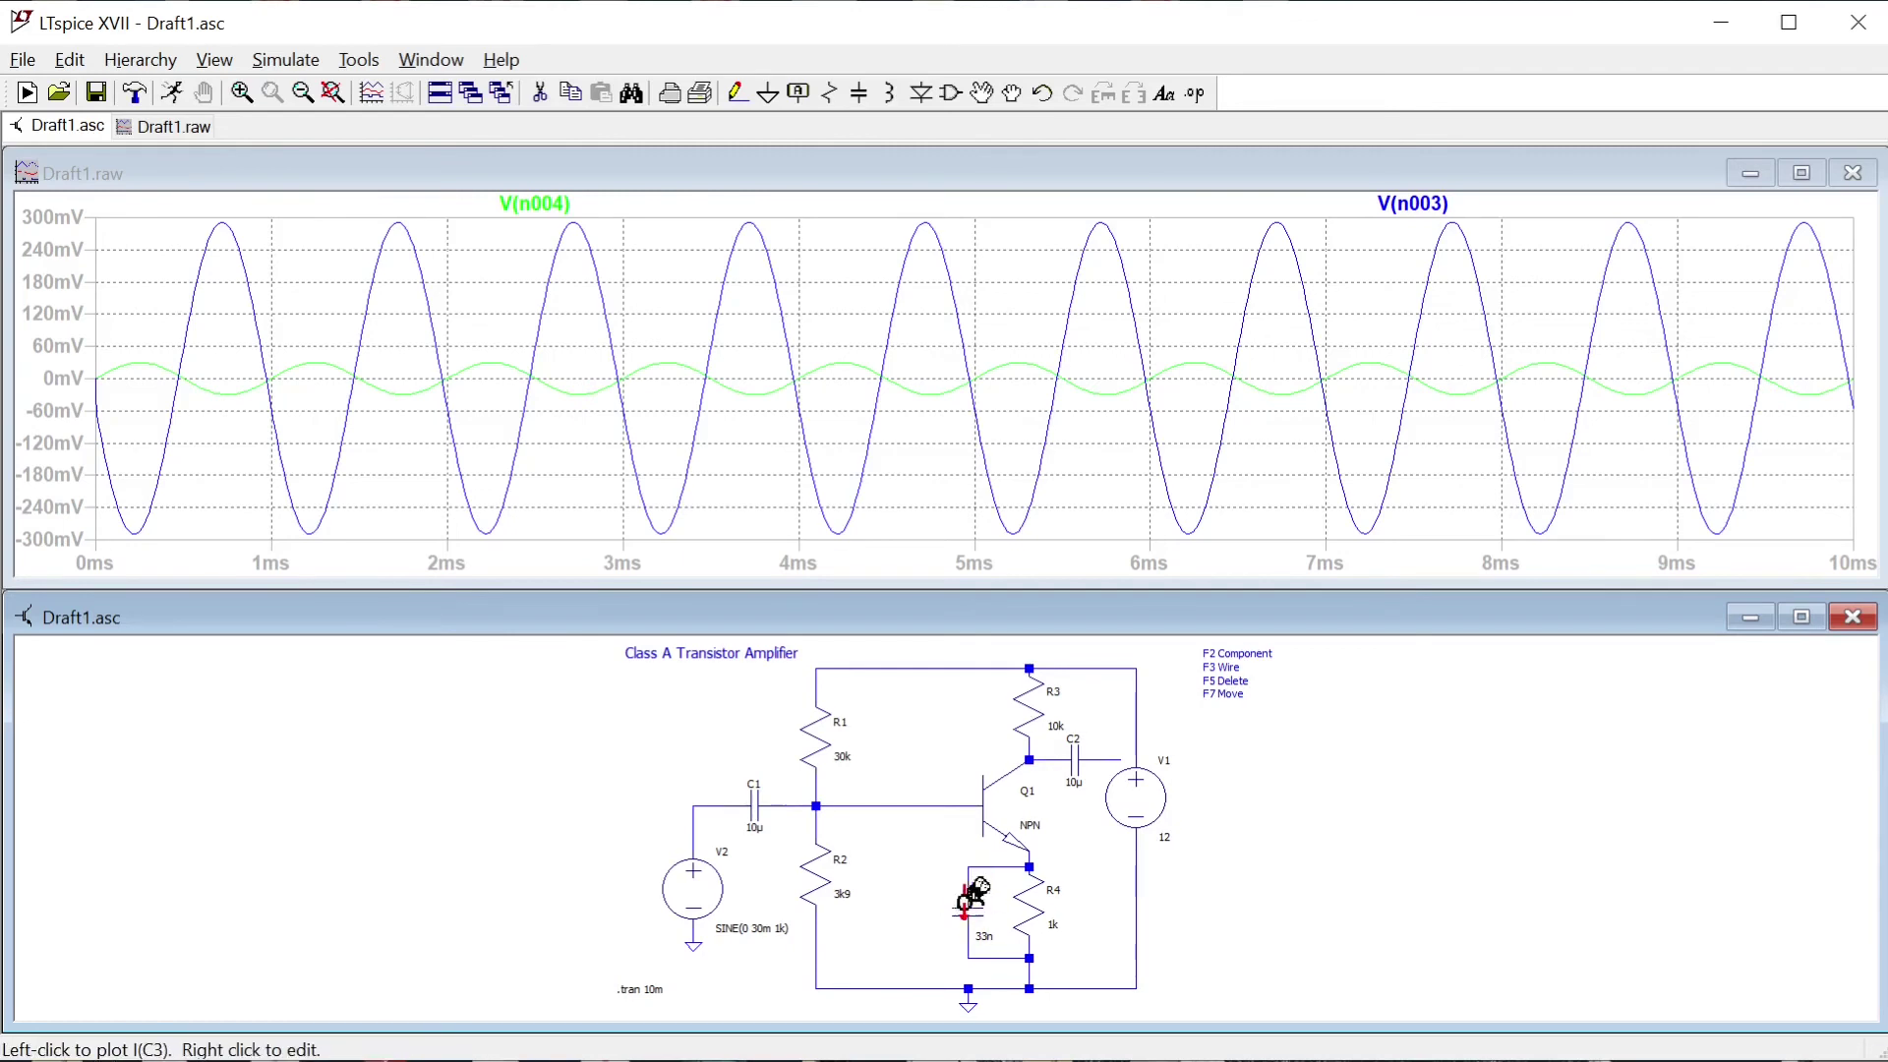
- Add the comment "XC = 1 / 2 pi f C" to the schematic in the empty area beside V1
scroll(968, 898, up, 5)
scroll(983, 904, up, 1)
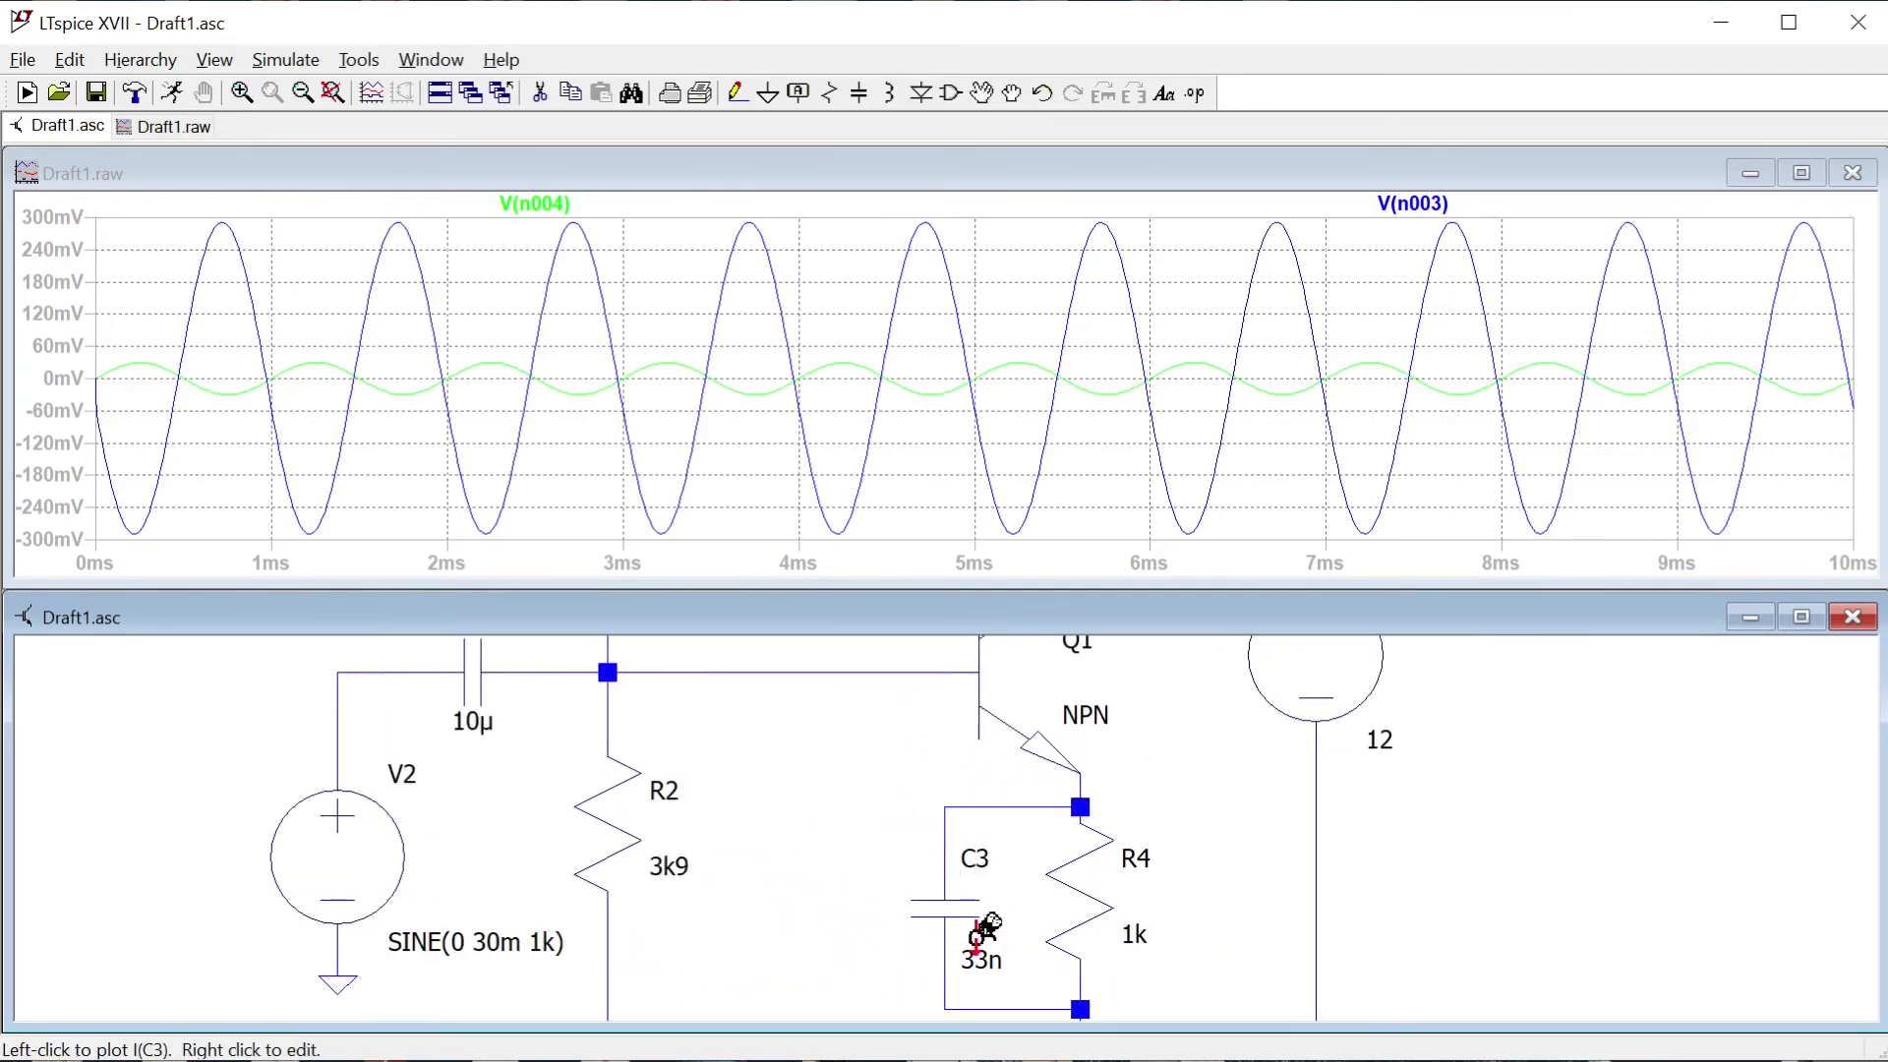
scroll(984, 881, down, 1)
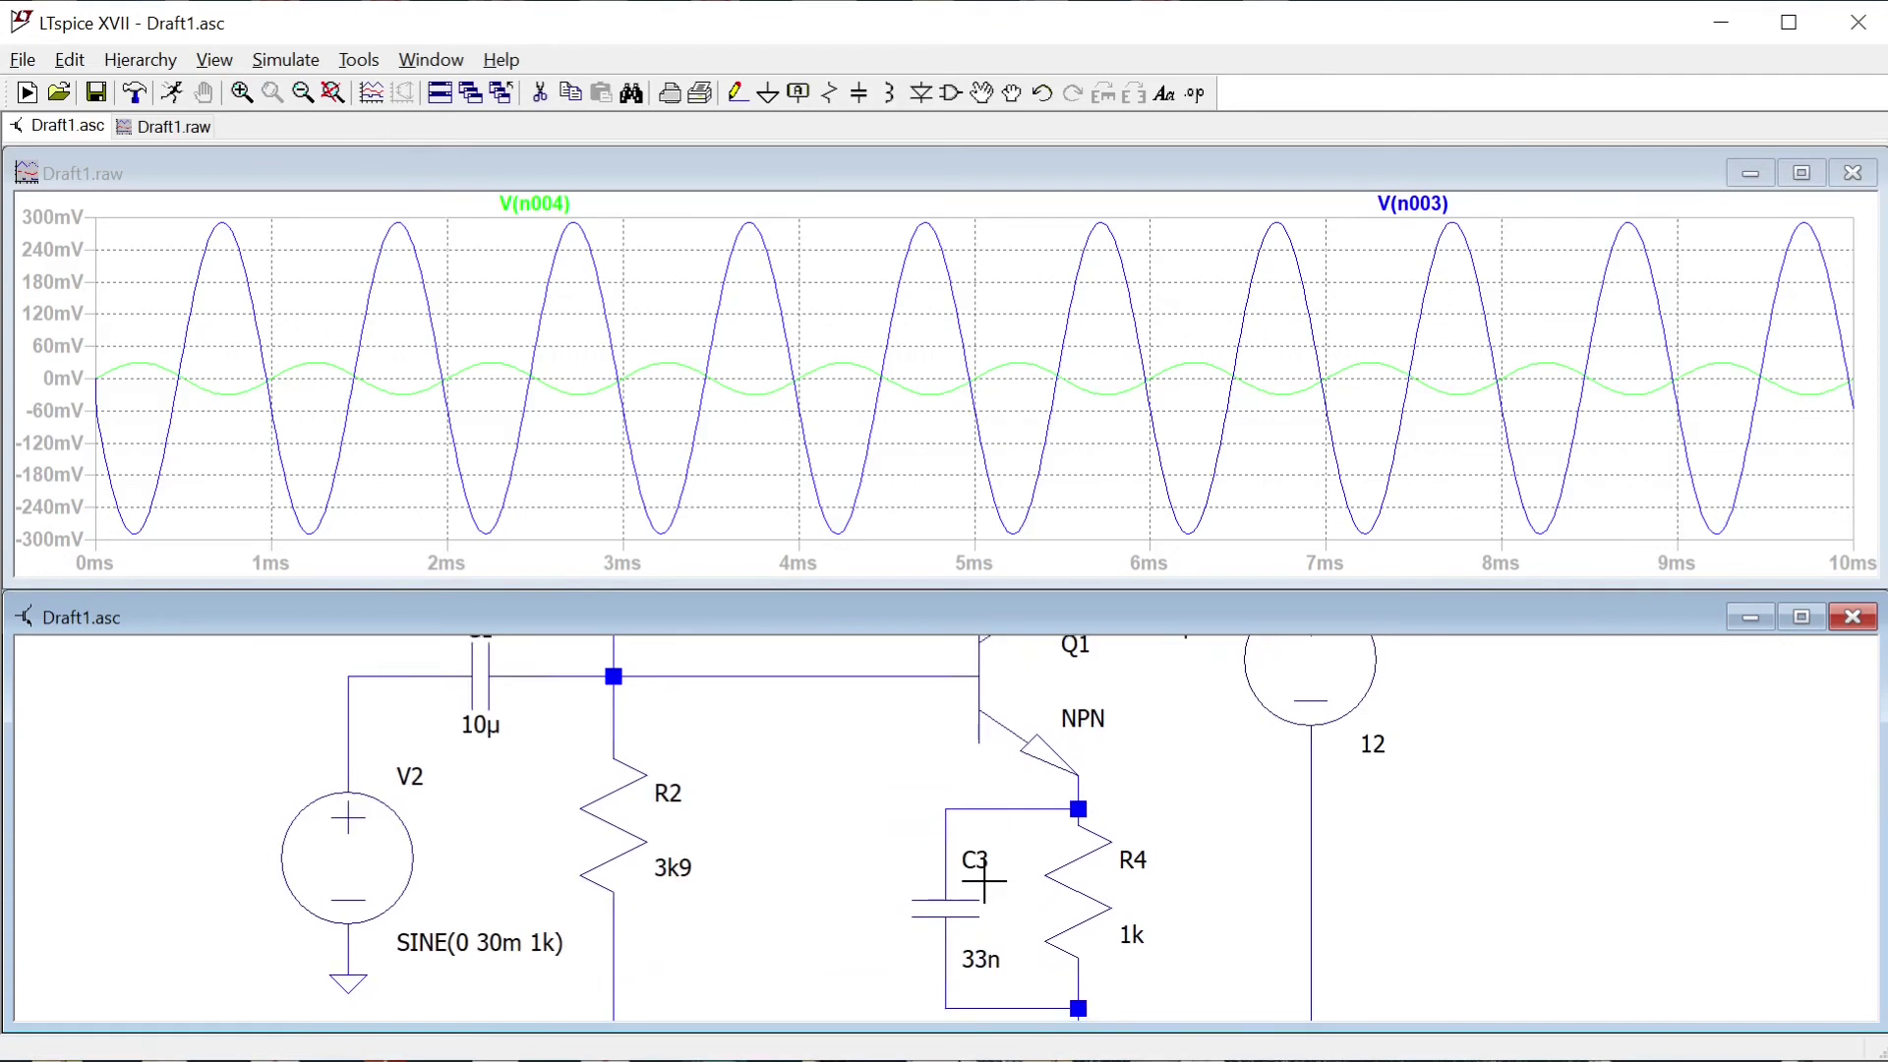
scroll(983, 882, down, 4)
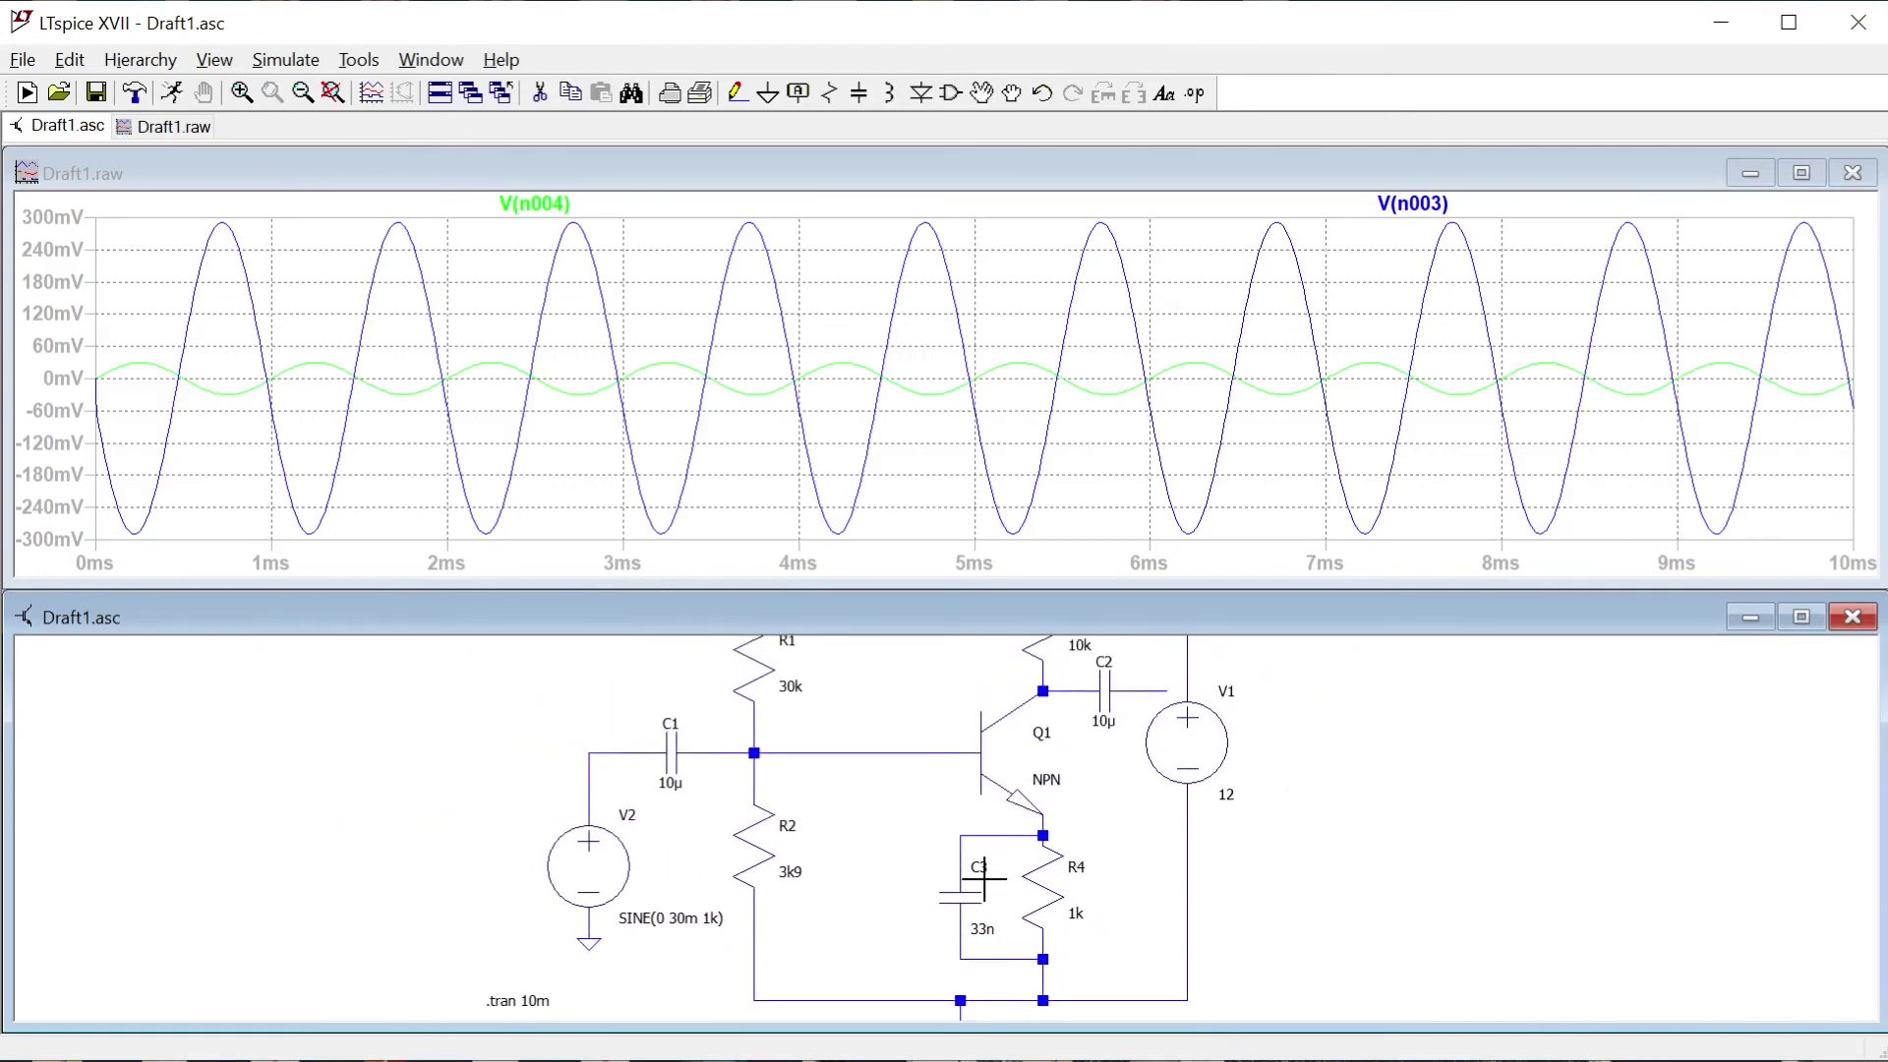
scroll(983, 882, down, 1)
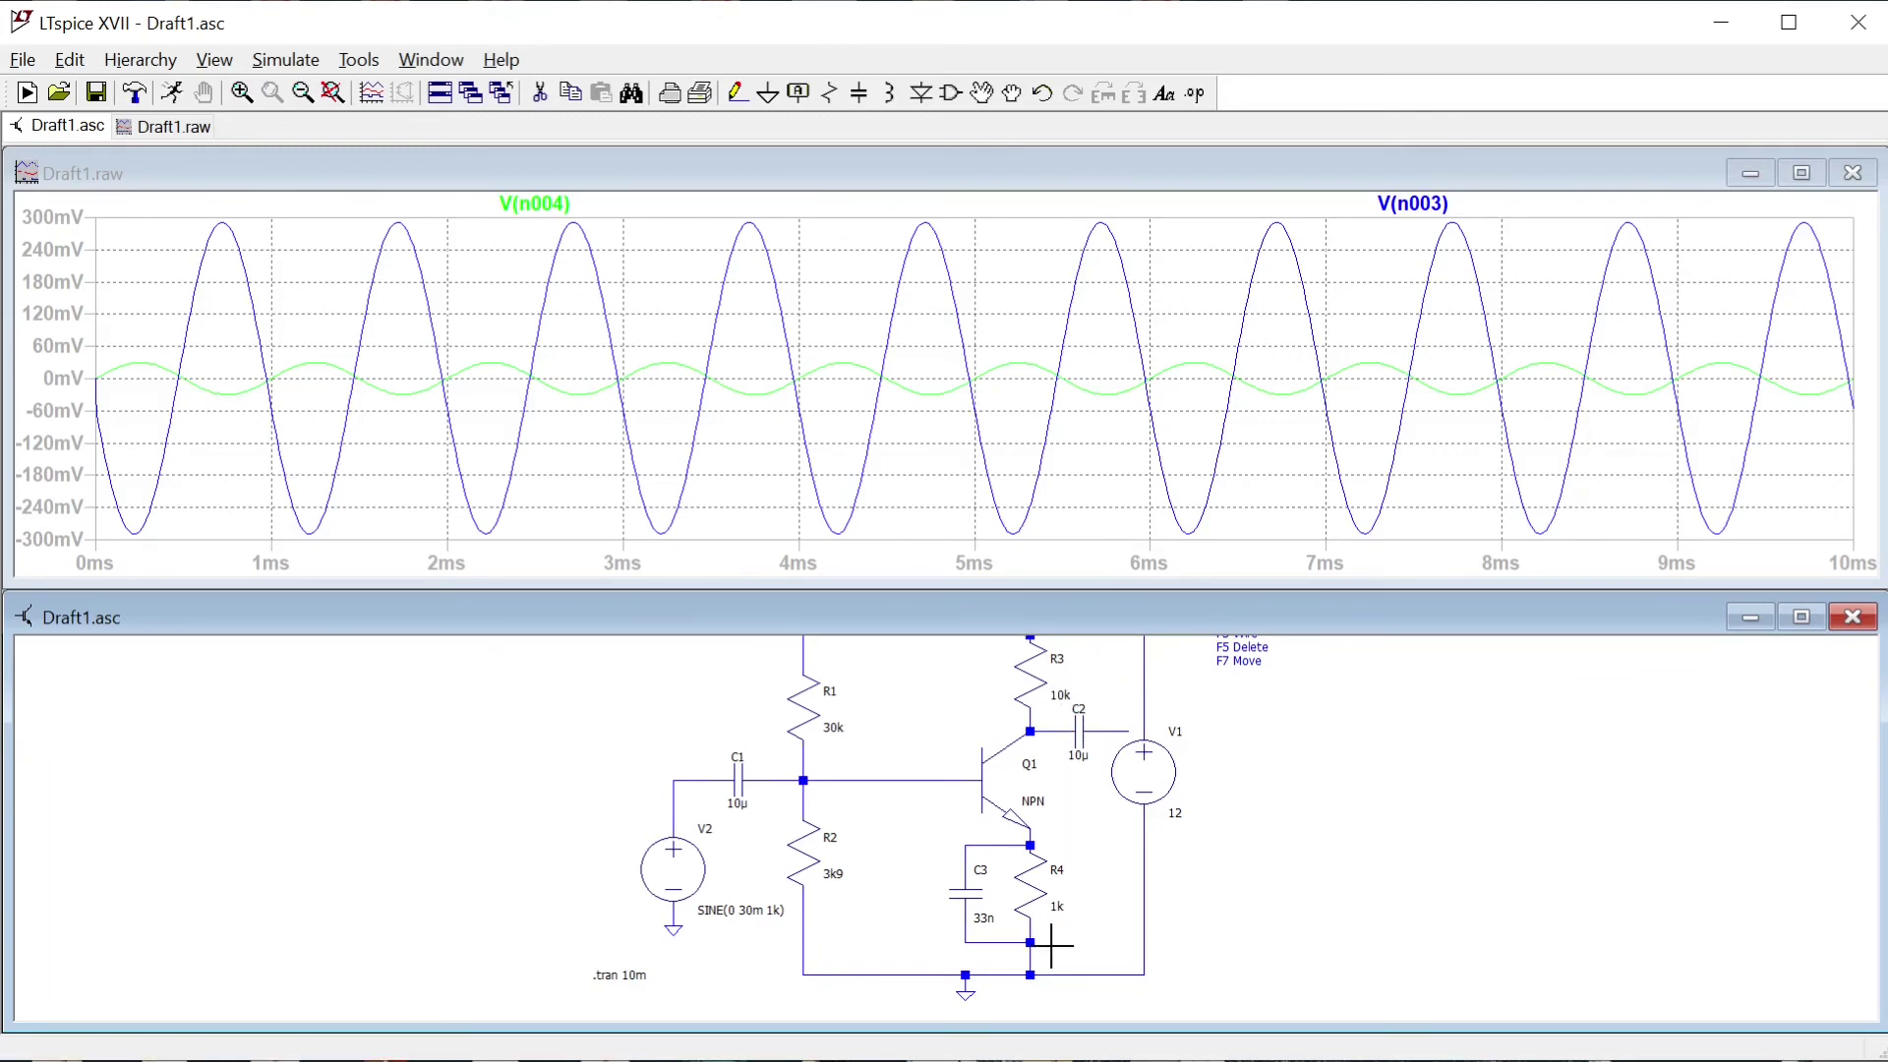
scroll(1104, 859, down, 2)
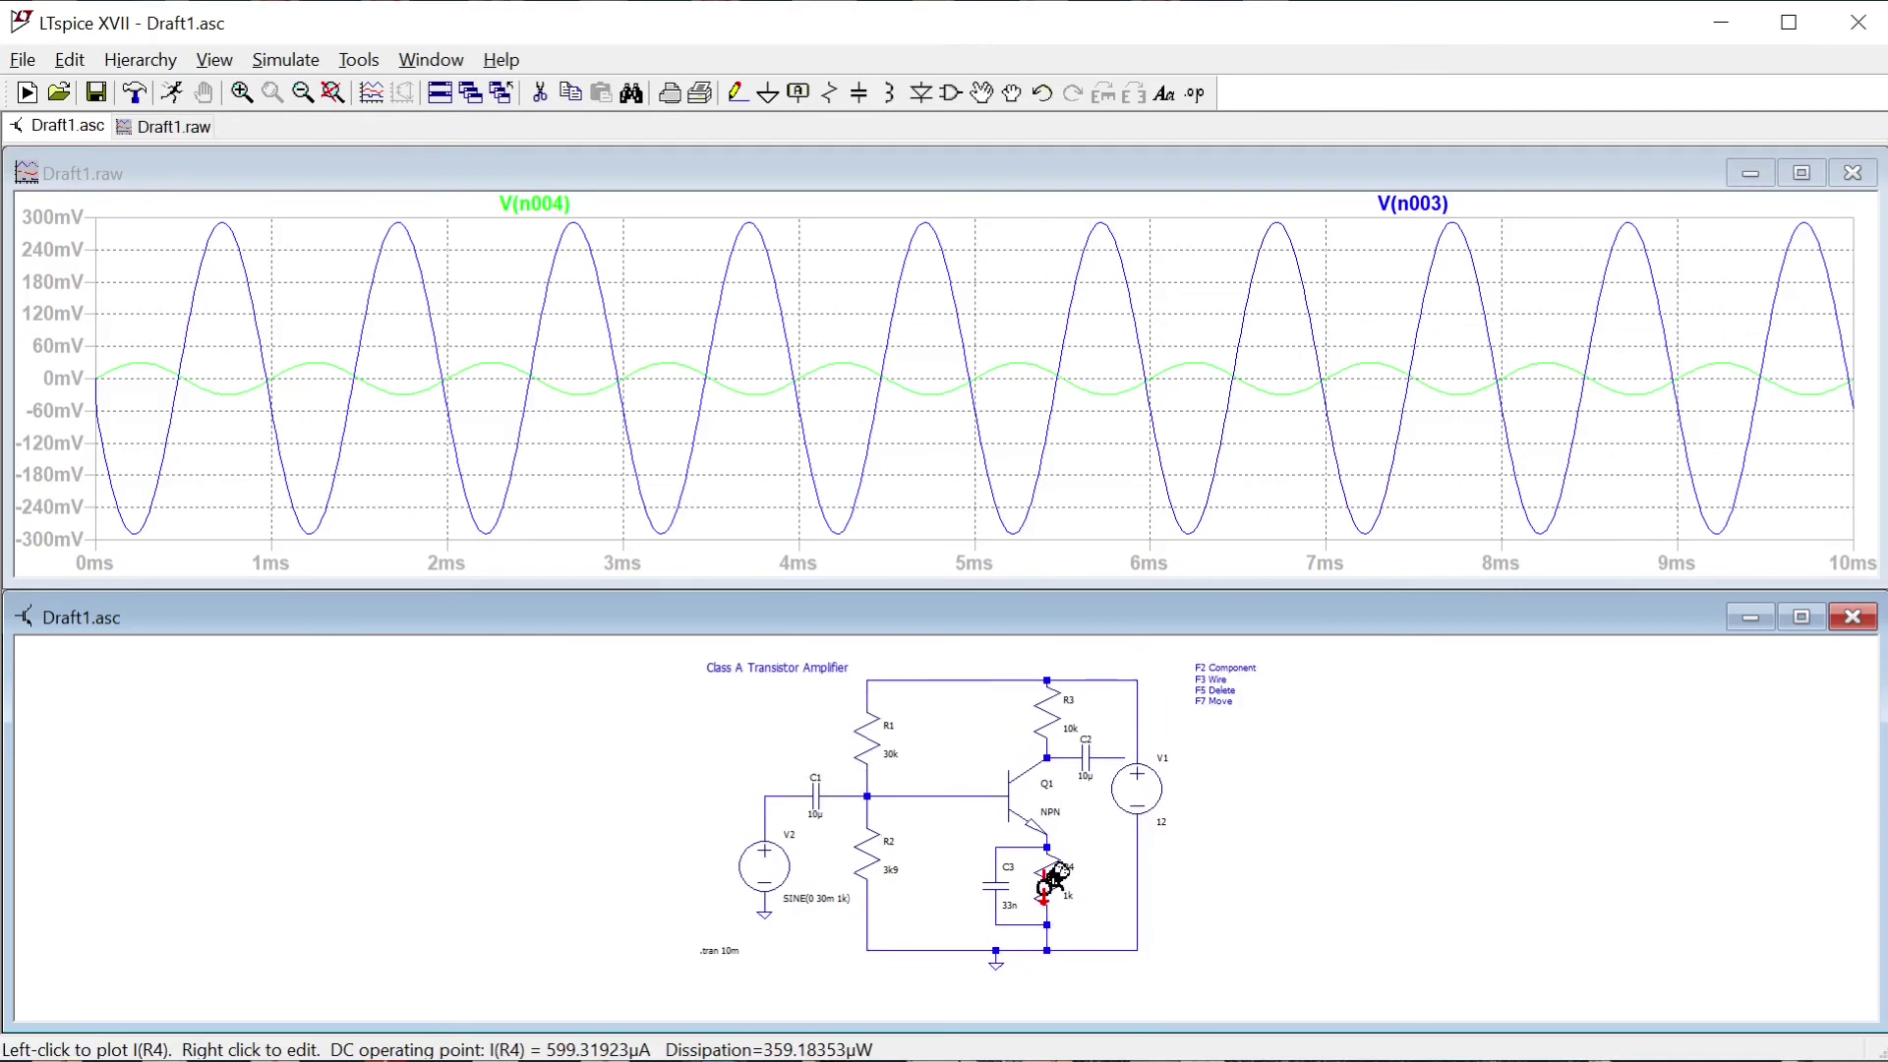
scroll(1054, 877, up, 3)
scroll(1054, 878, up, 1)
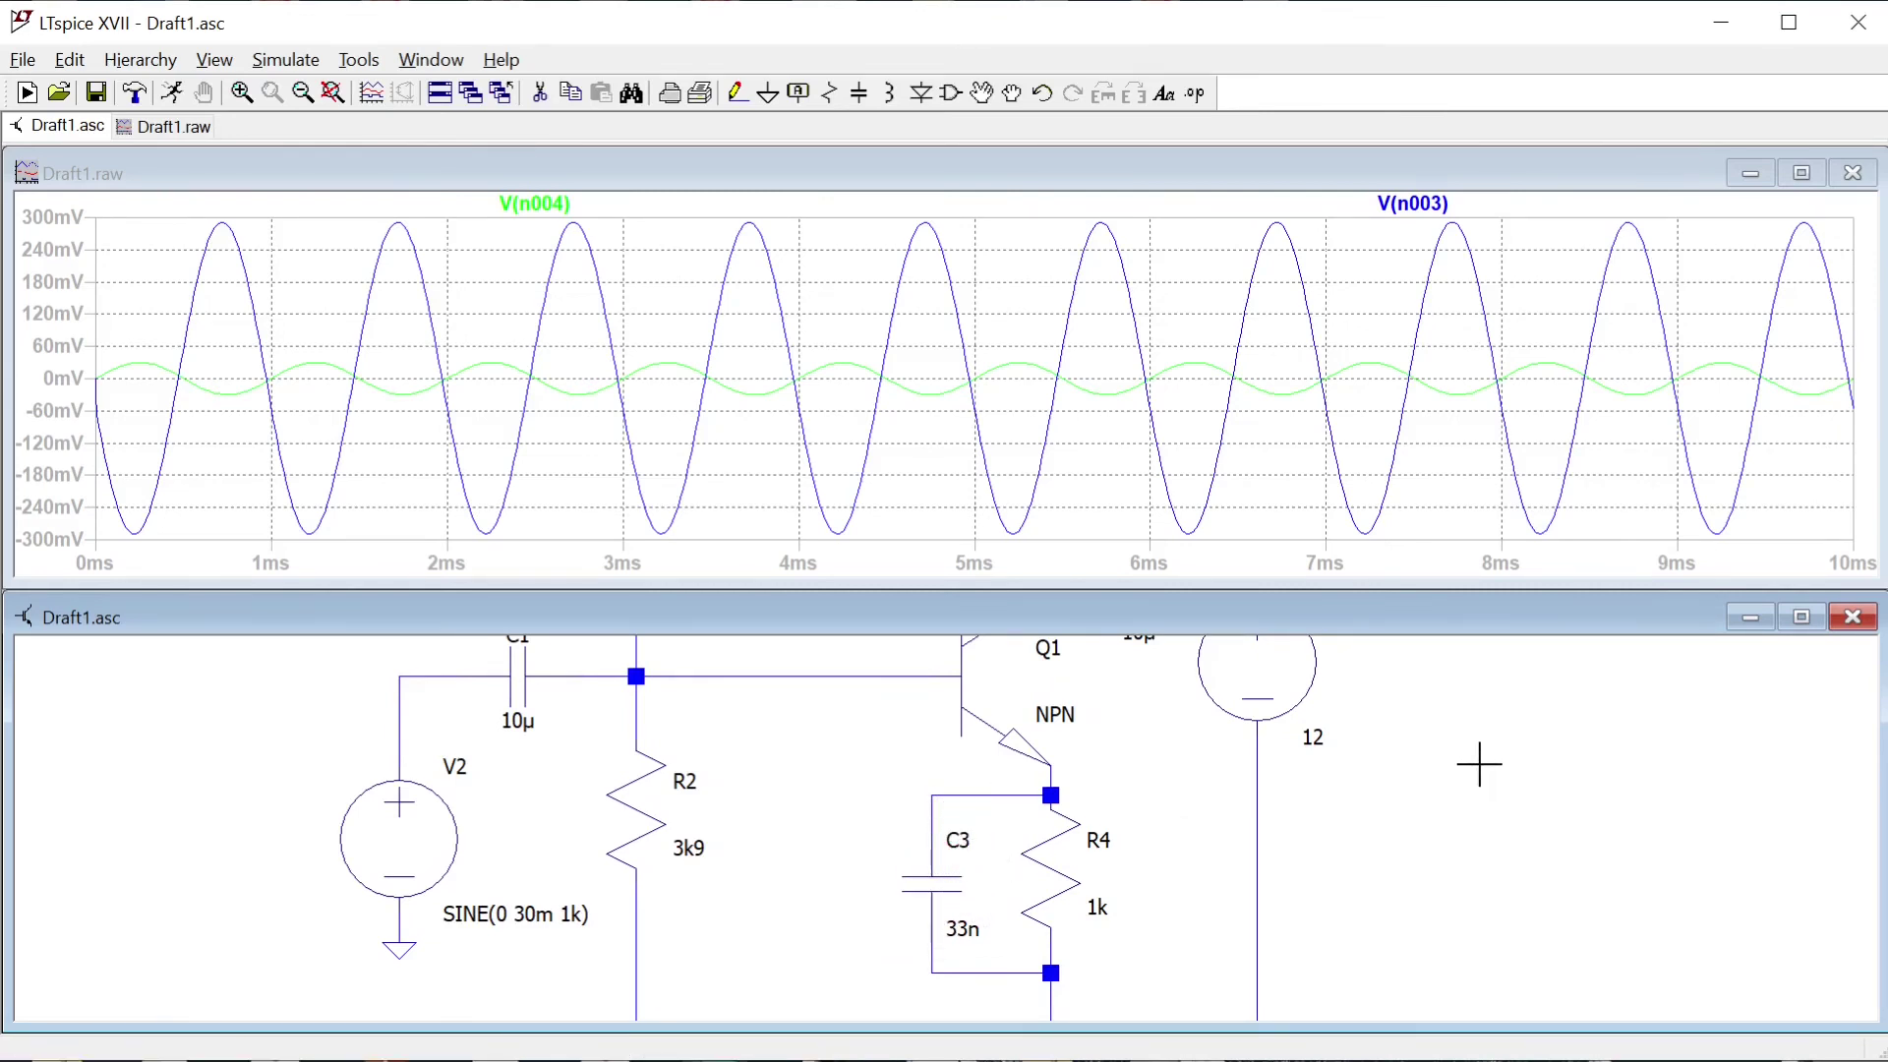
key(t)
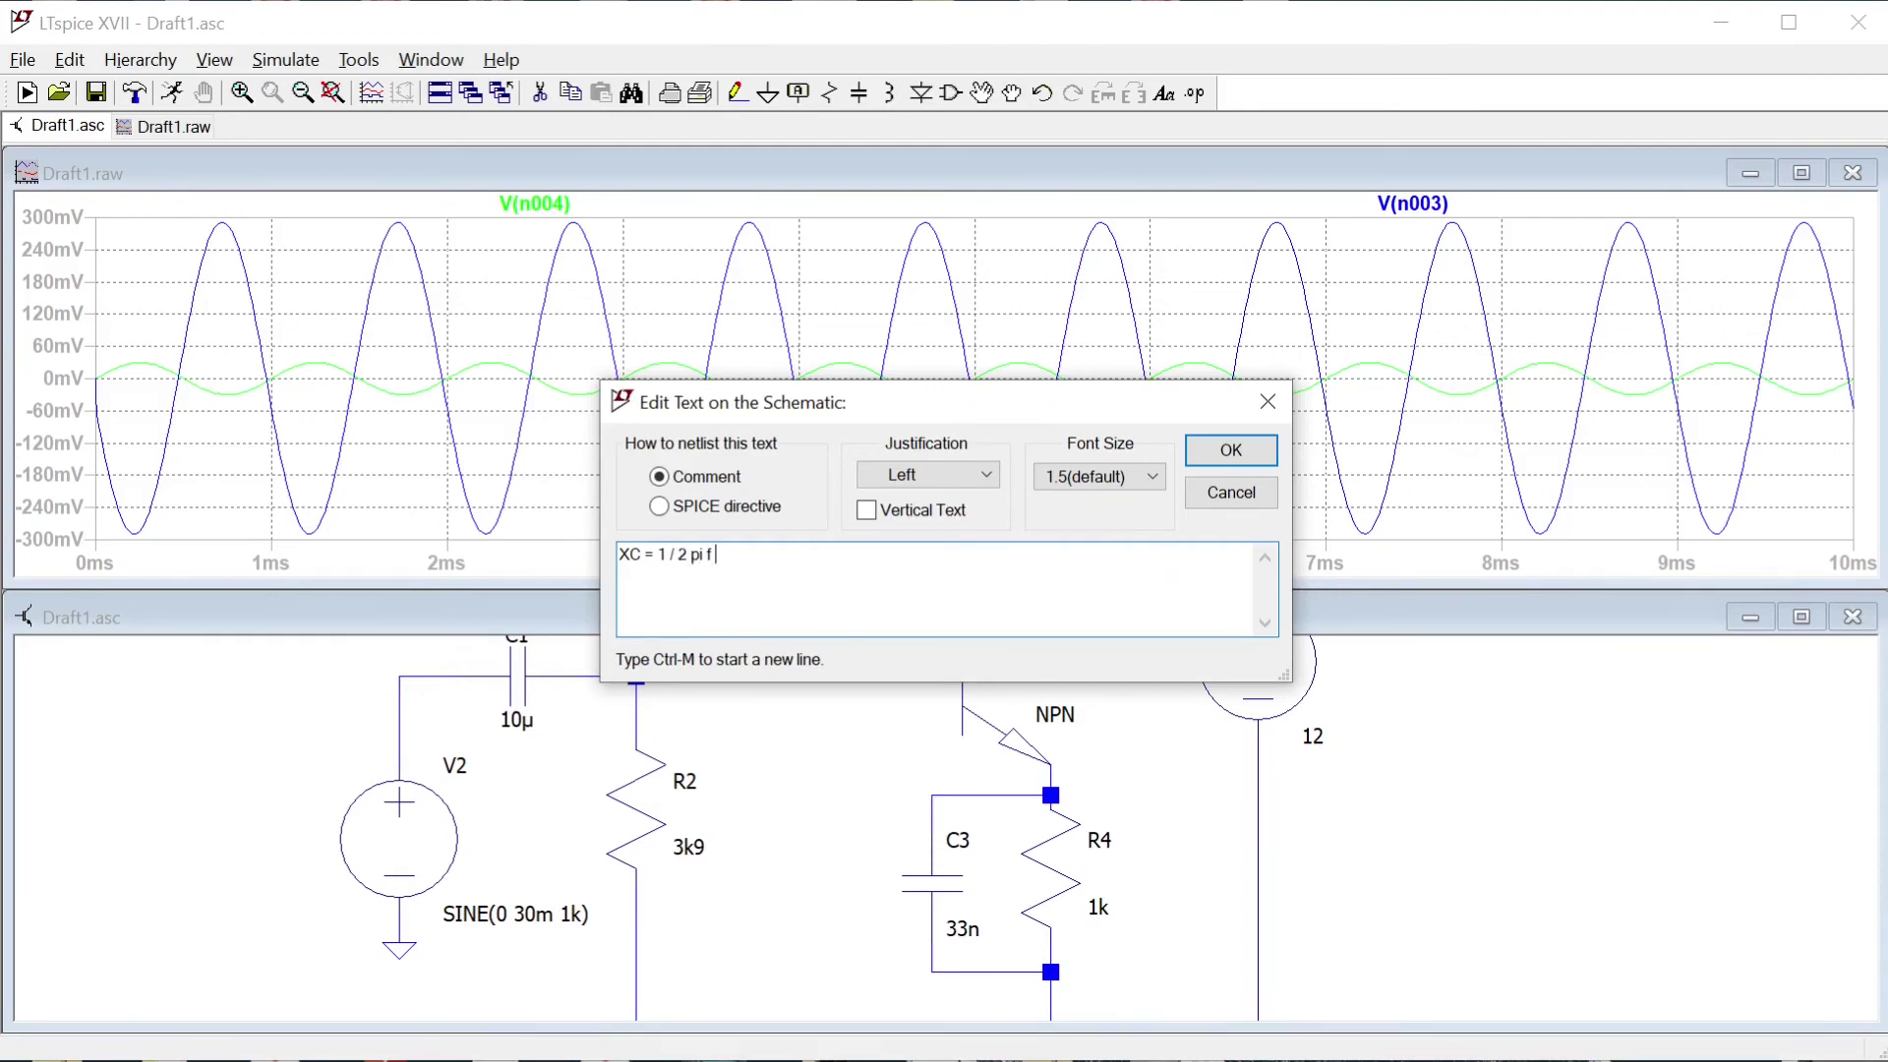
click(1231, 450)
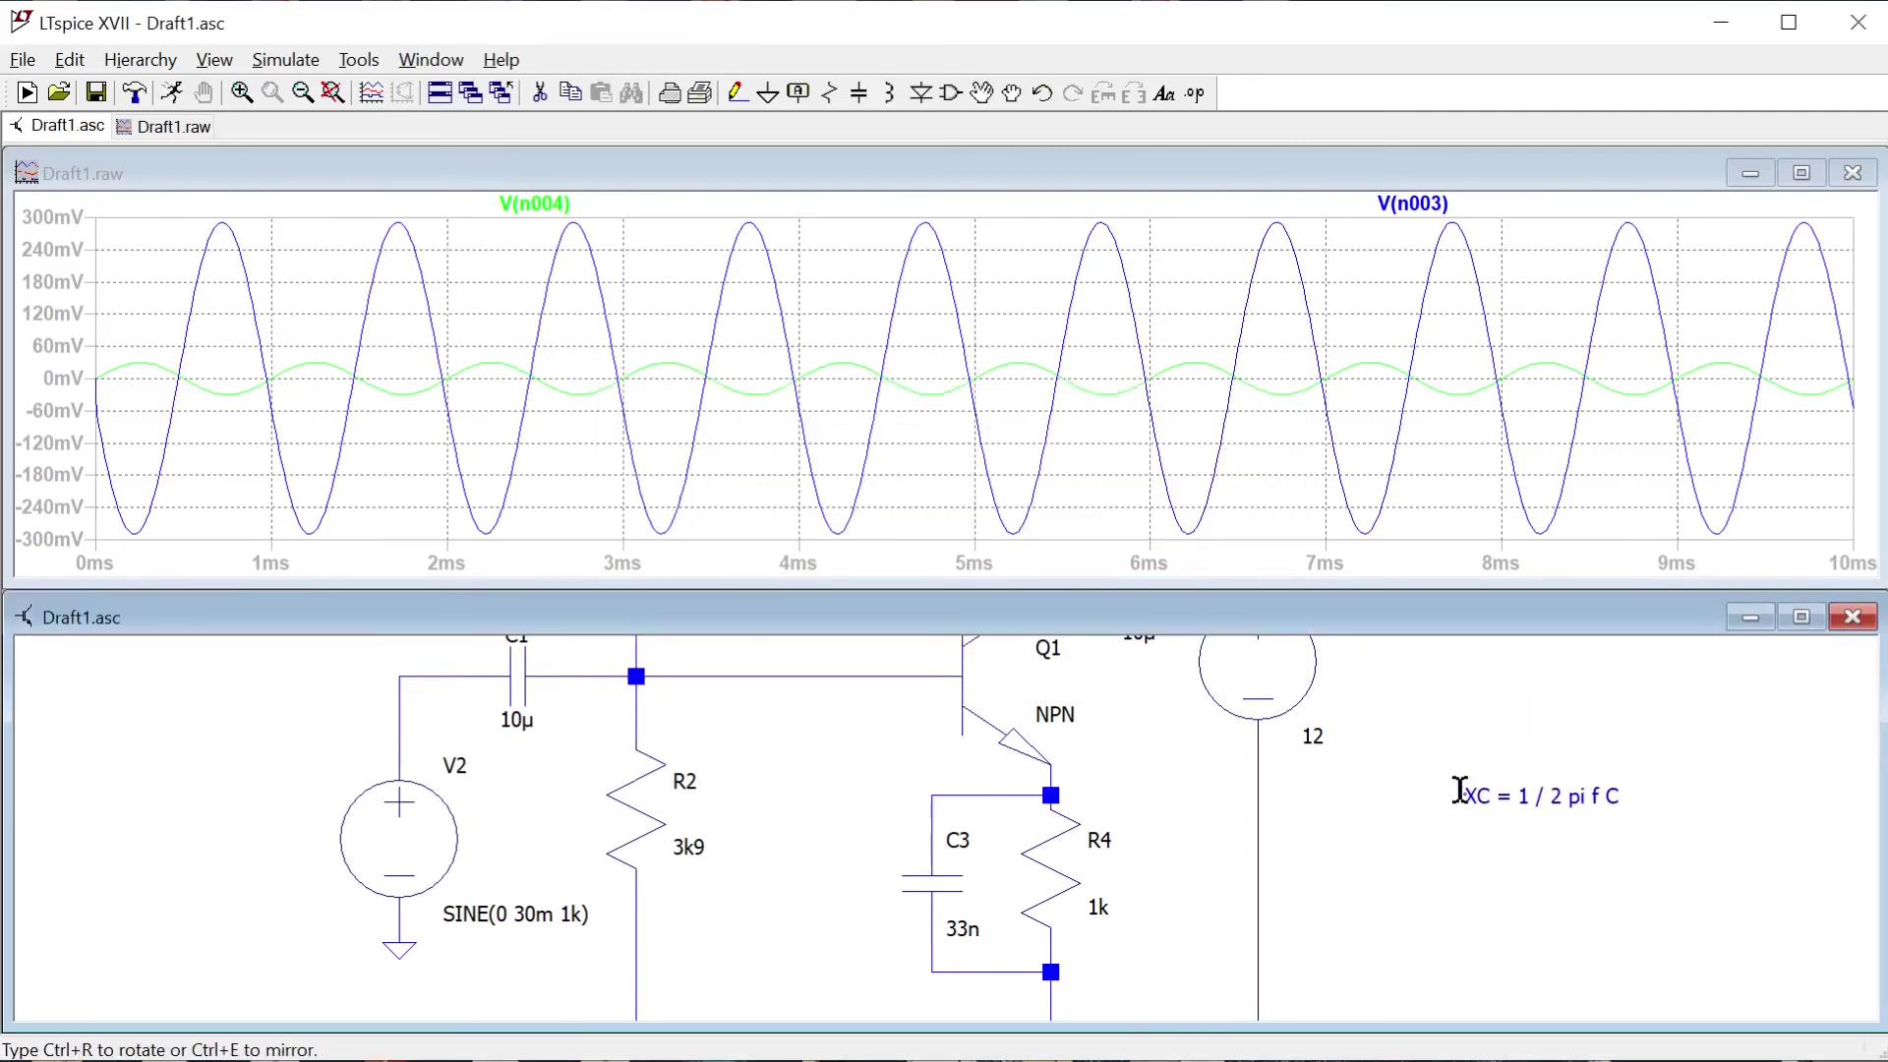
click(1551, 752)
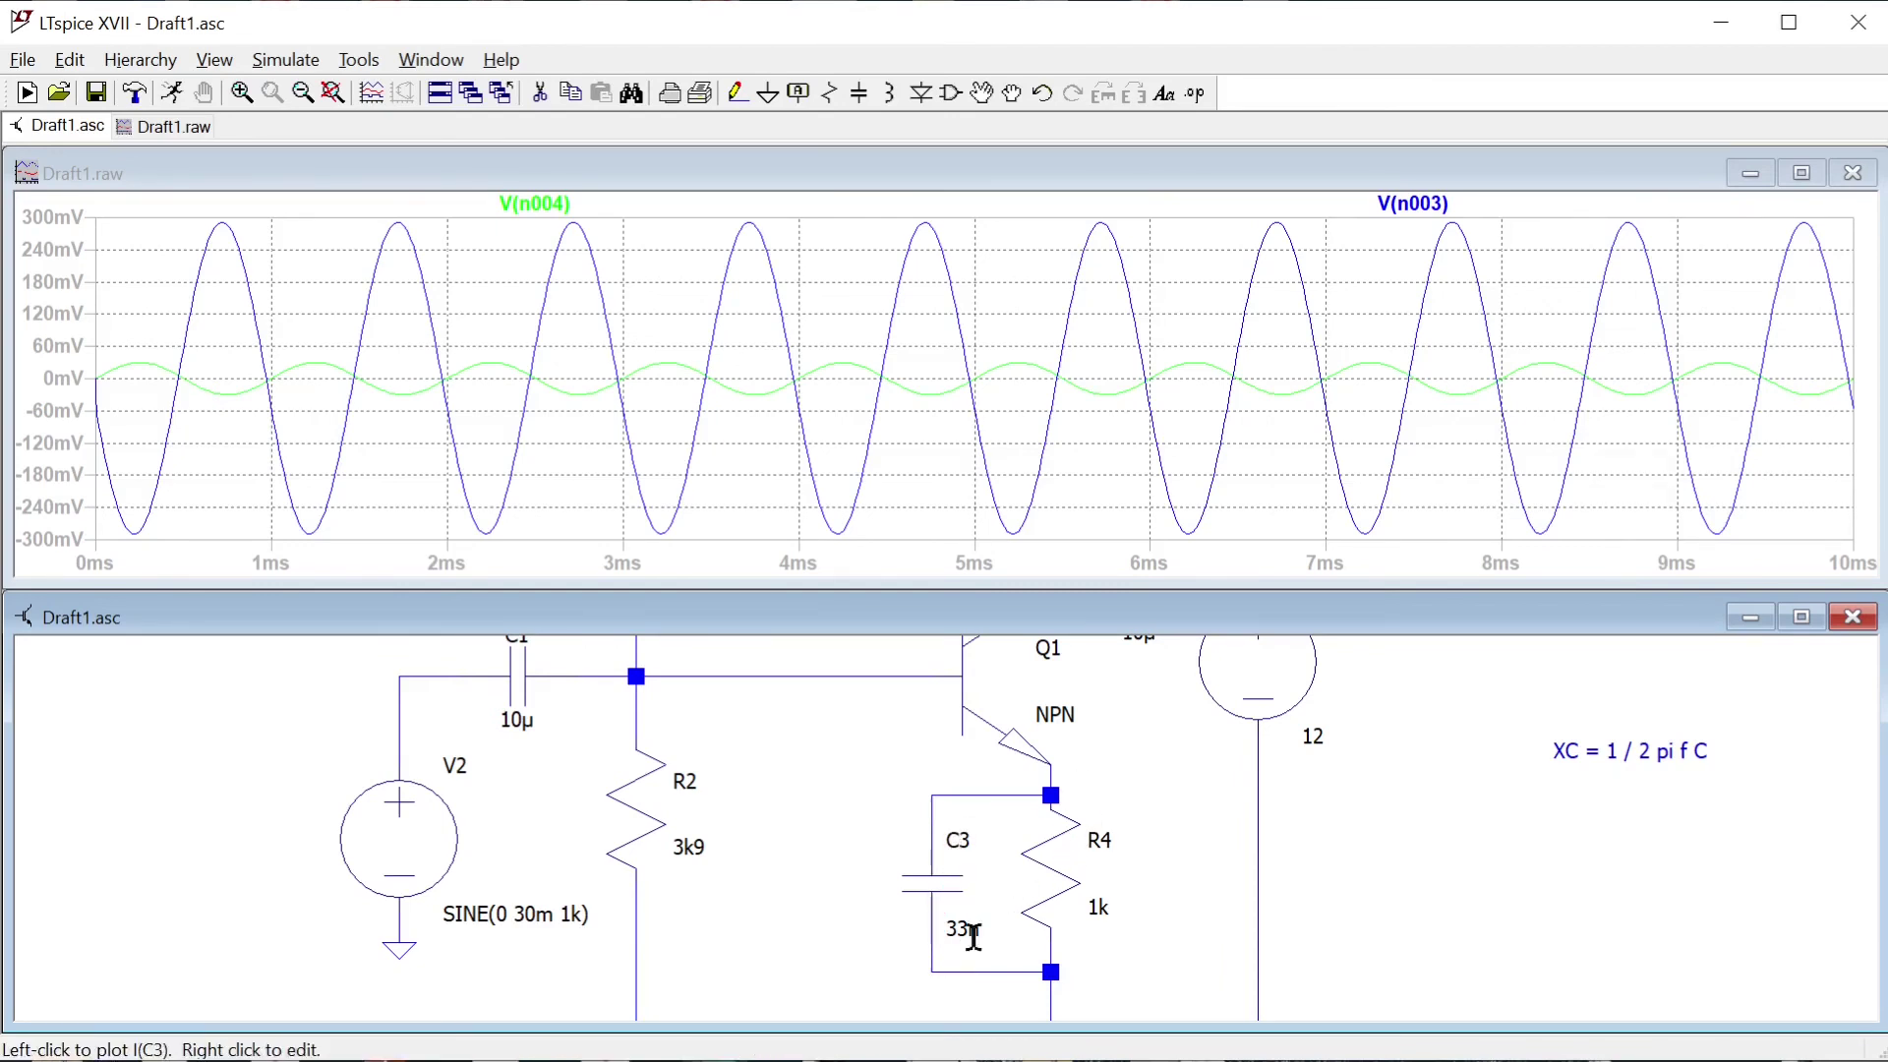
- Delete emitter bypass capacitor C3 and rerun the simulation
scroll(1102, 870, up, 1)
scroll(1062, 870, down, 2)
scroll(1062, 870, down, 3)
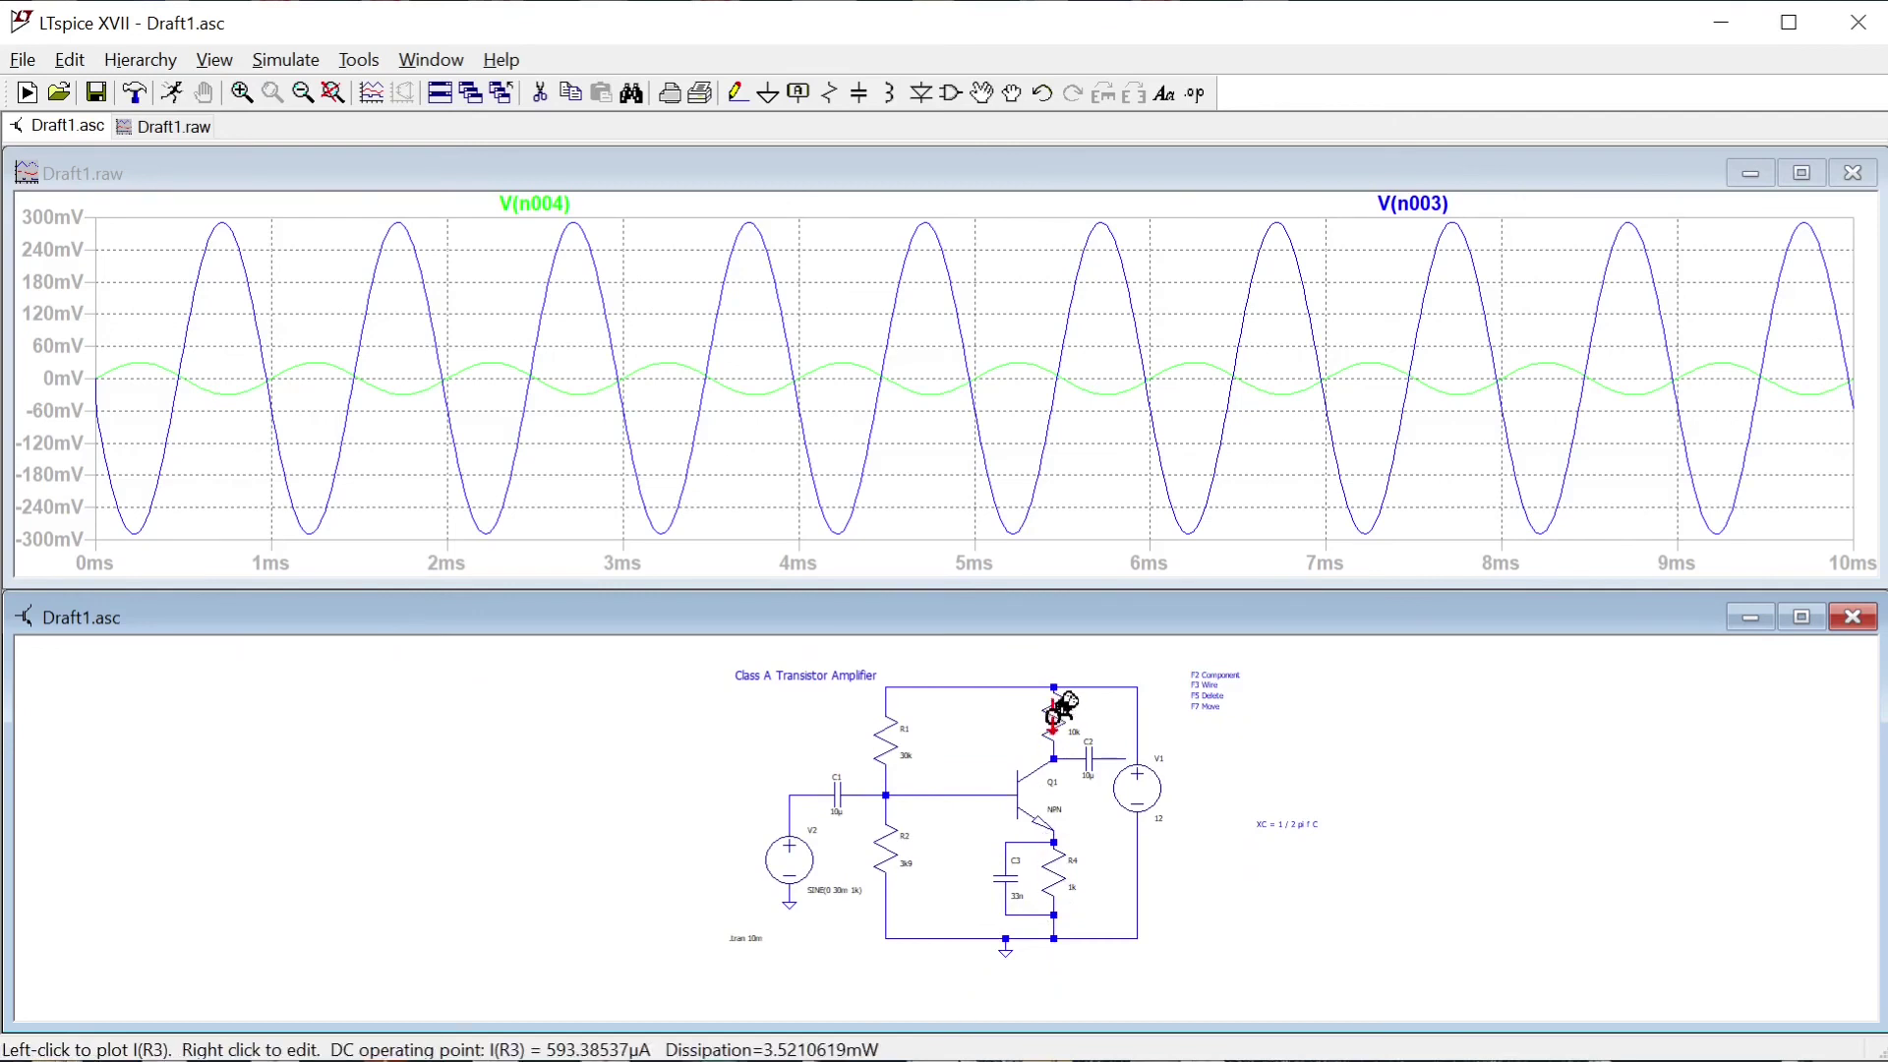
key(F5)
click(1013, 880)
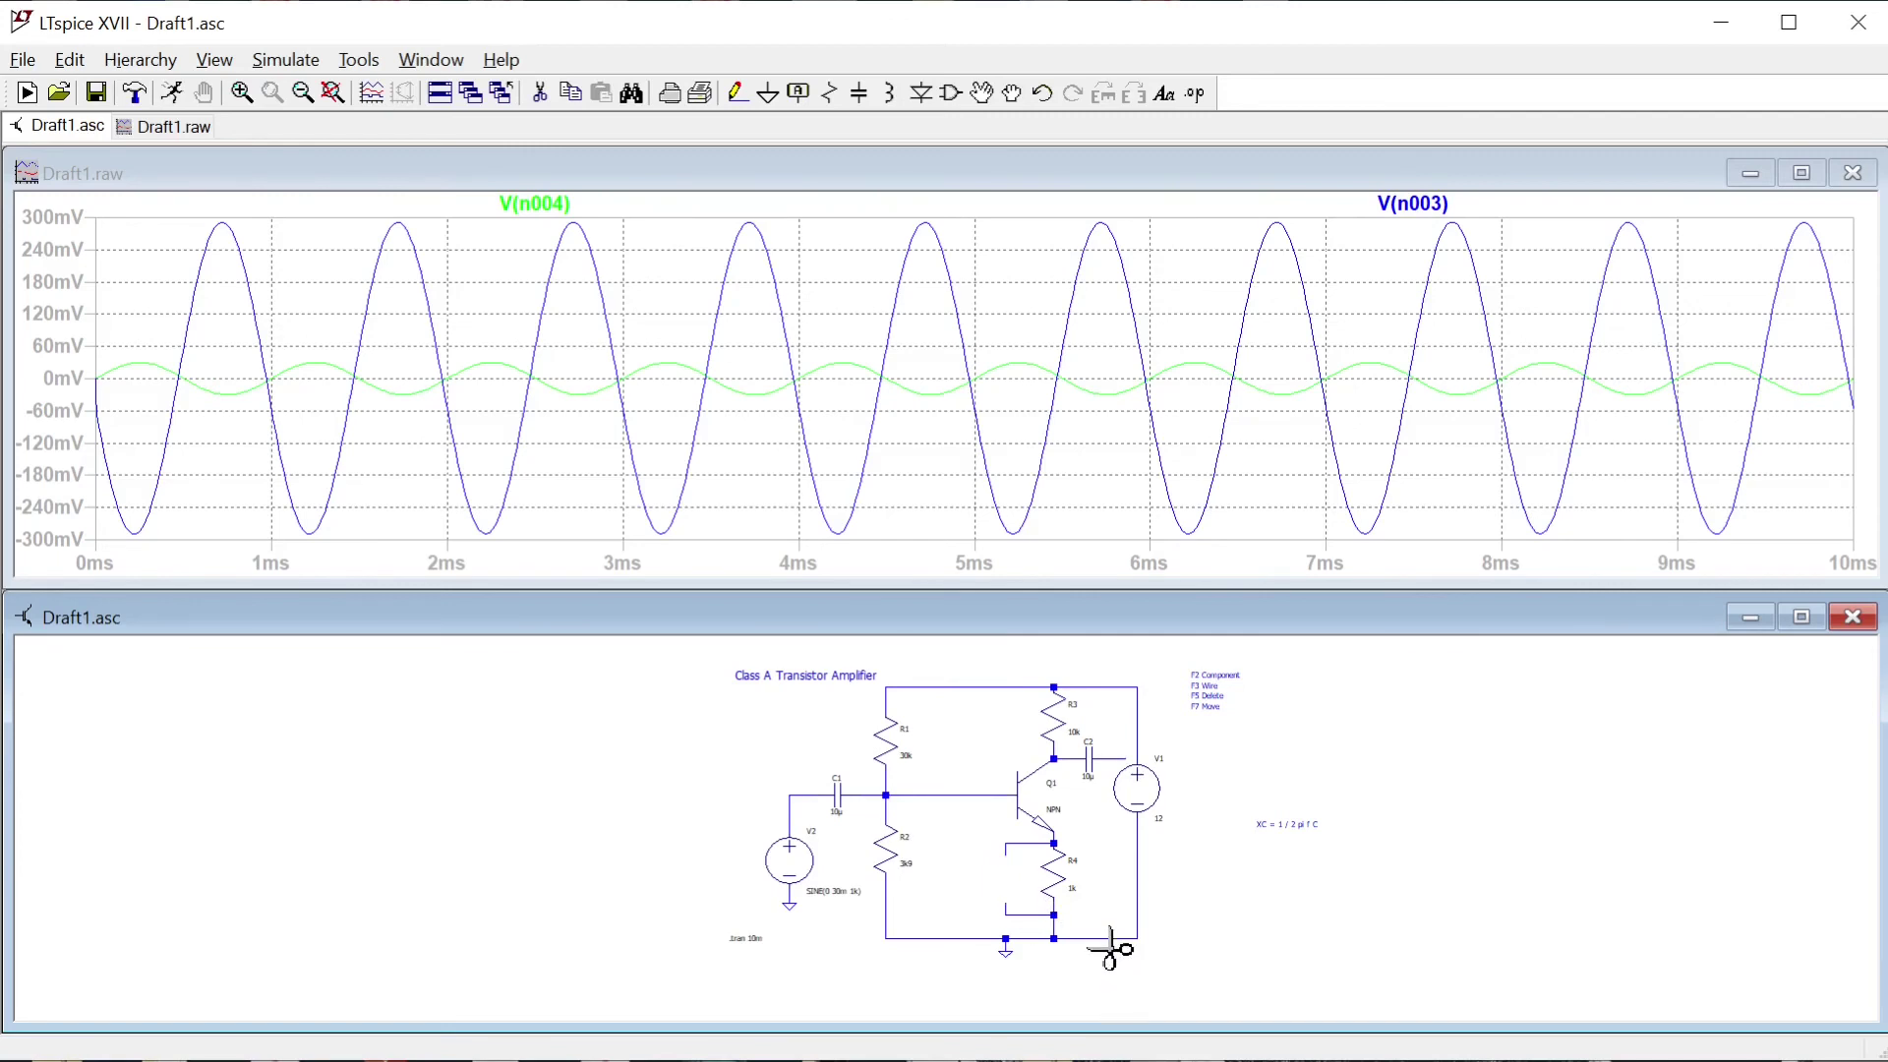
click(172, 93)
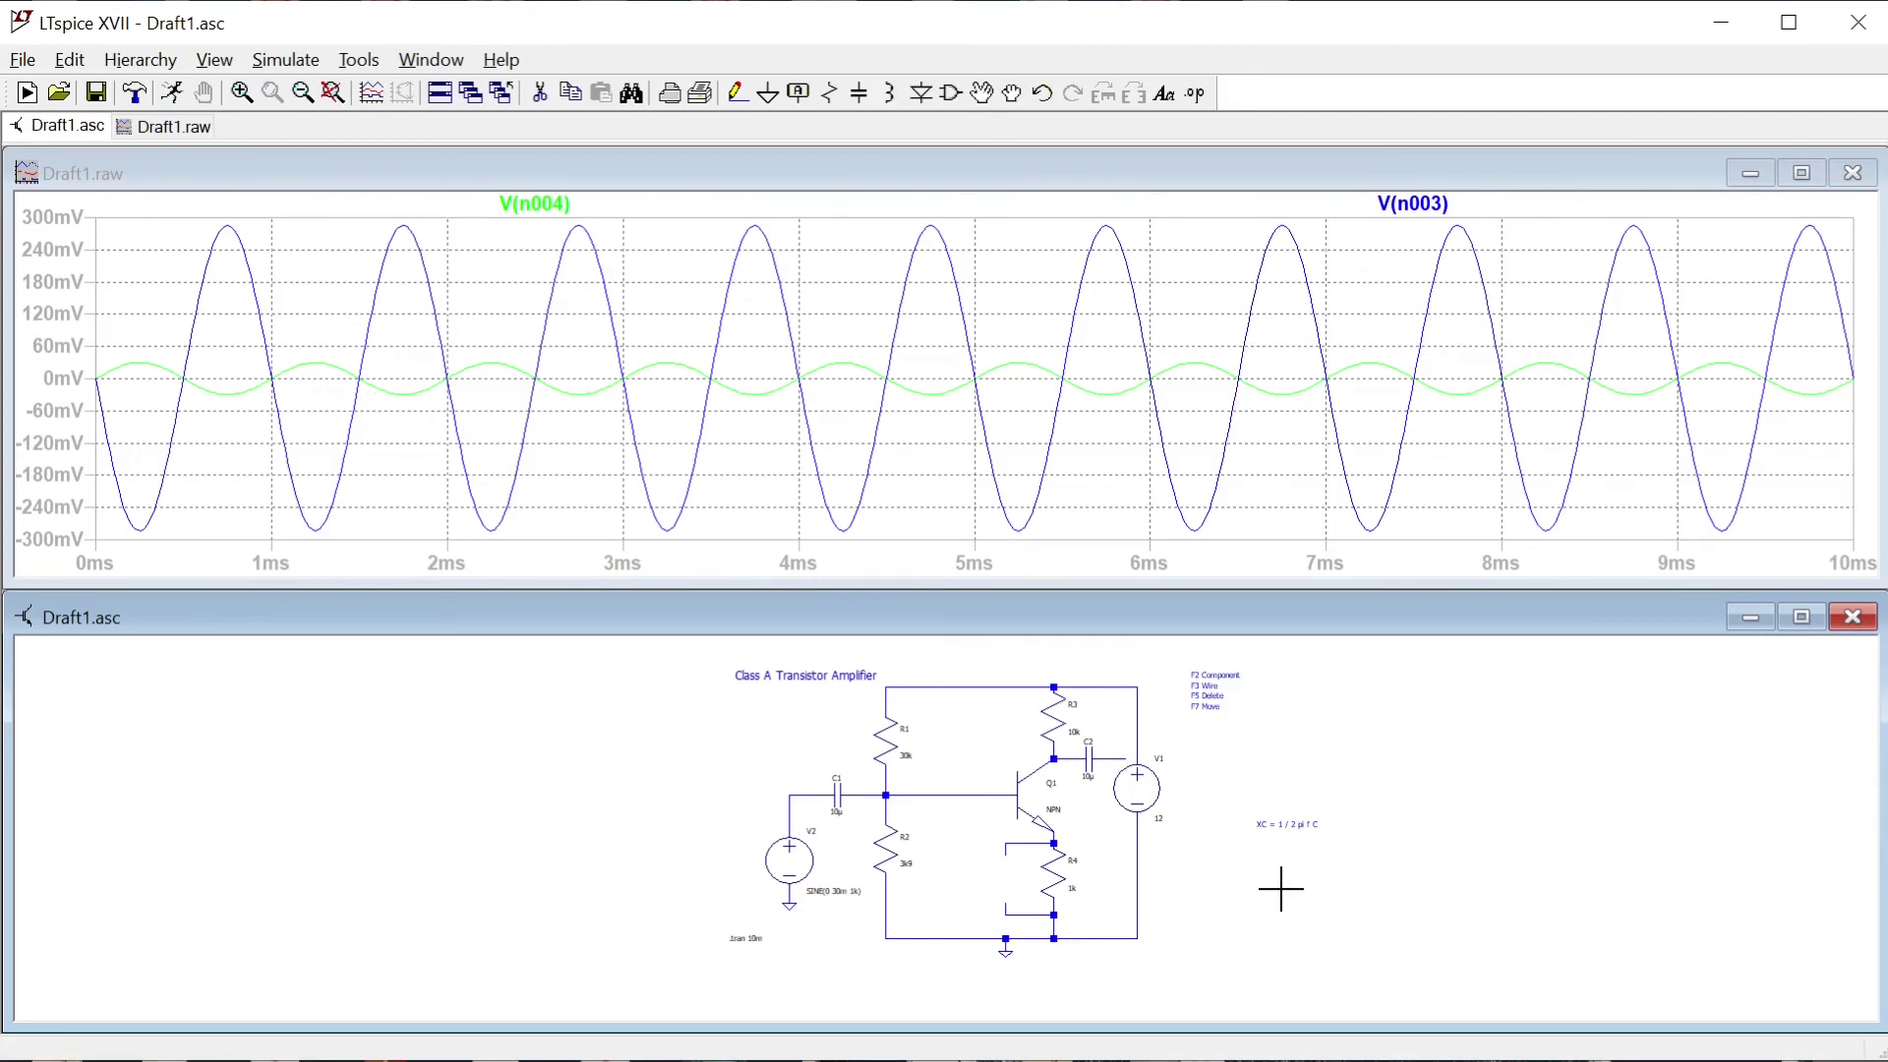
- Place a load resistor R5 between V1 and the XC comment and set its resistance to 1meg
scroll(977, 826, up, 1)
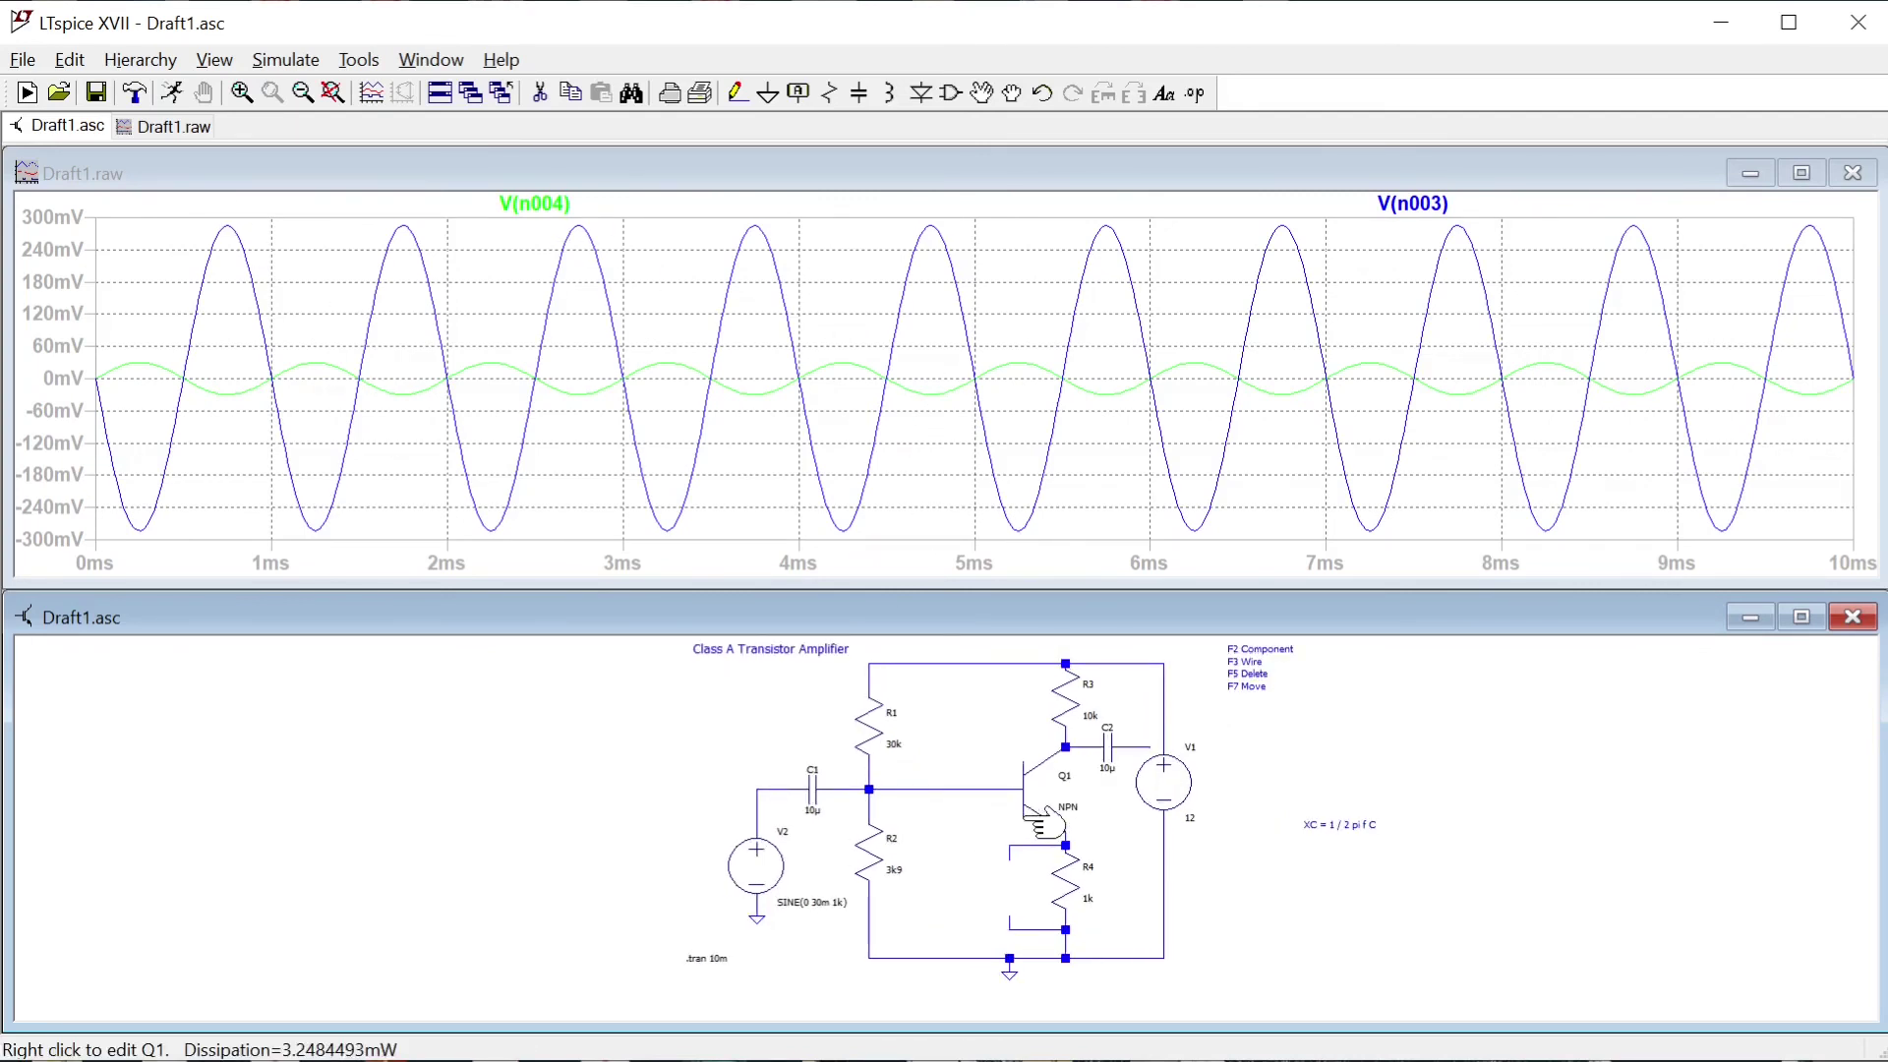
scroll(1033, 826, up, 1)
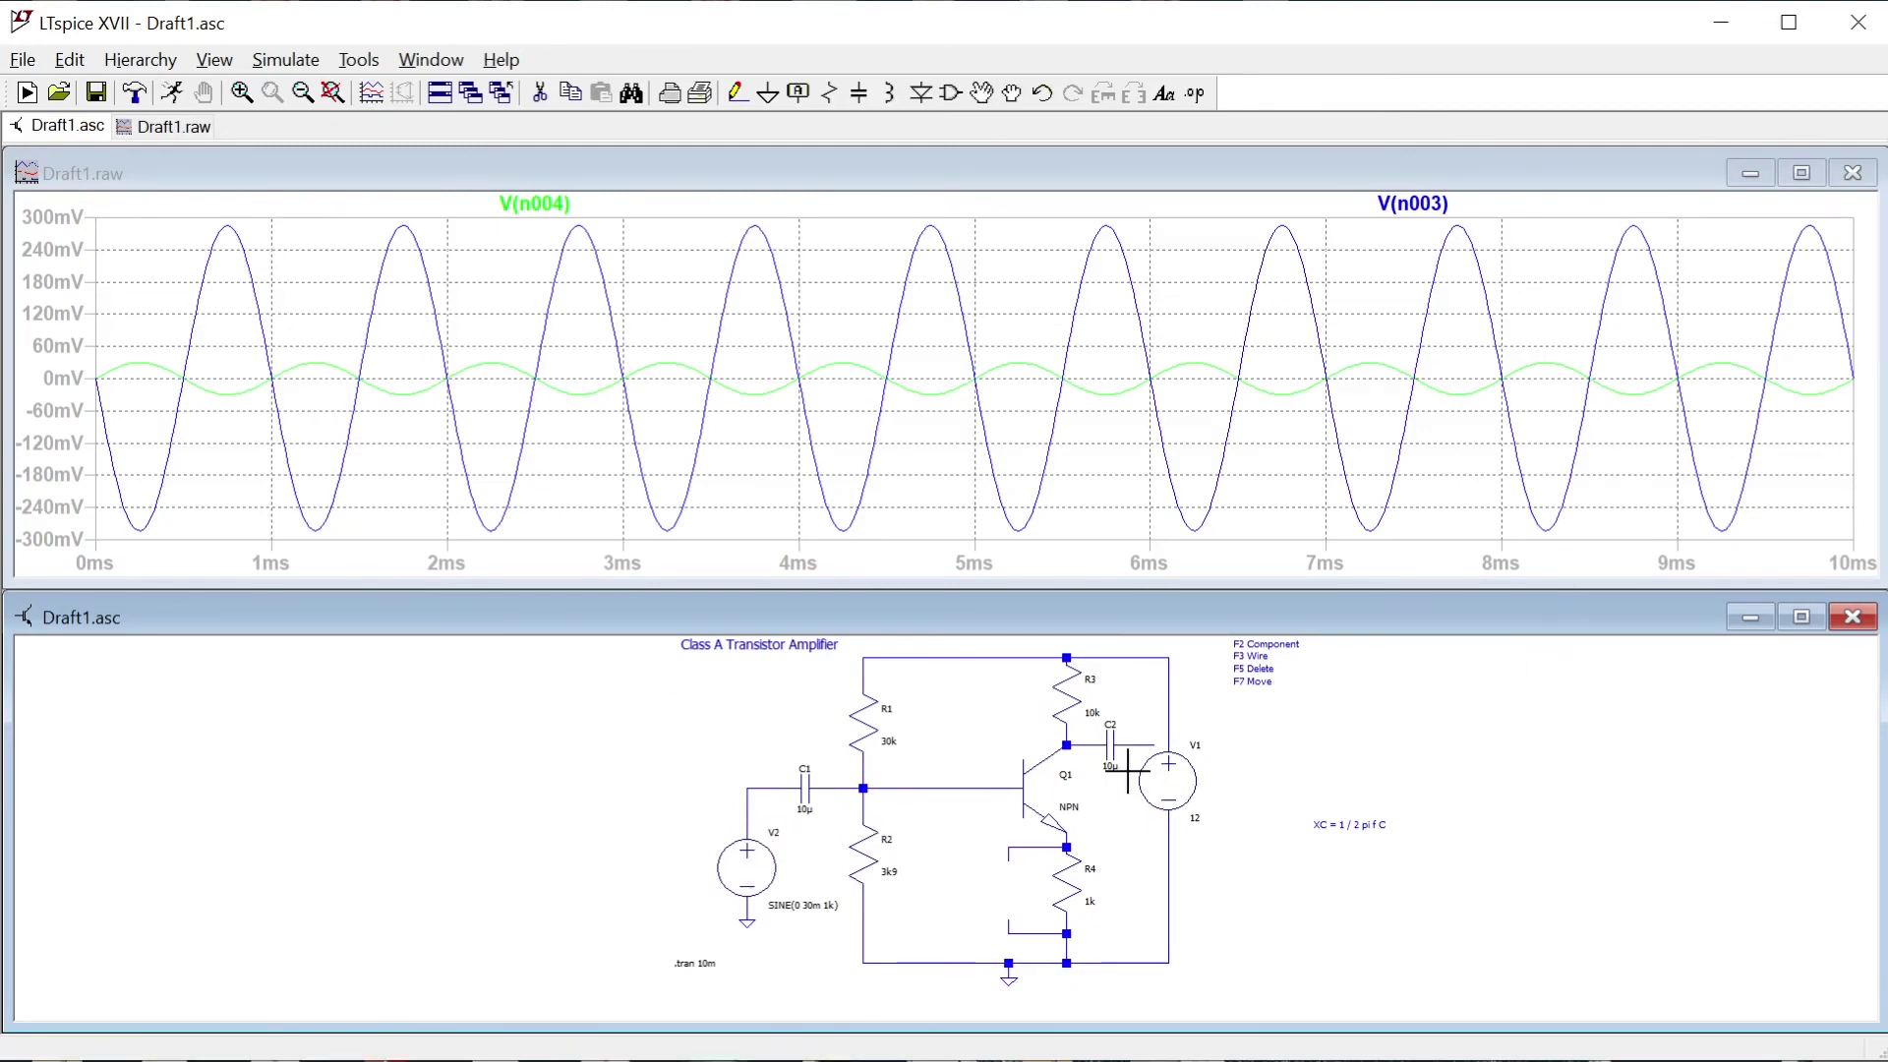
scroll(1153, 722, up, 3)
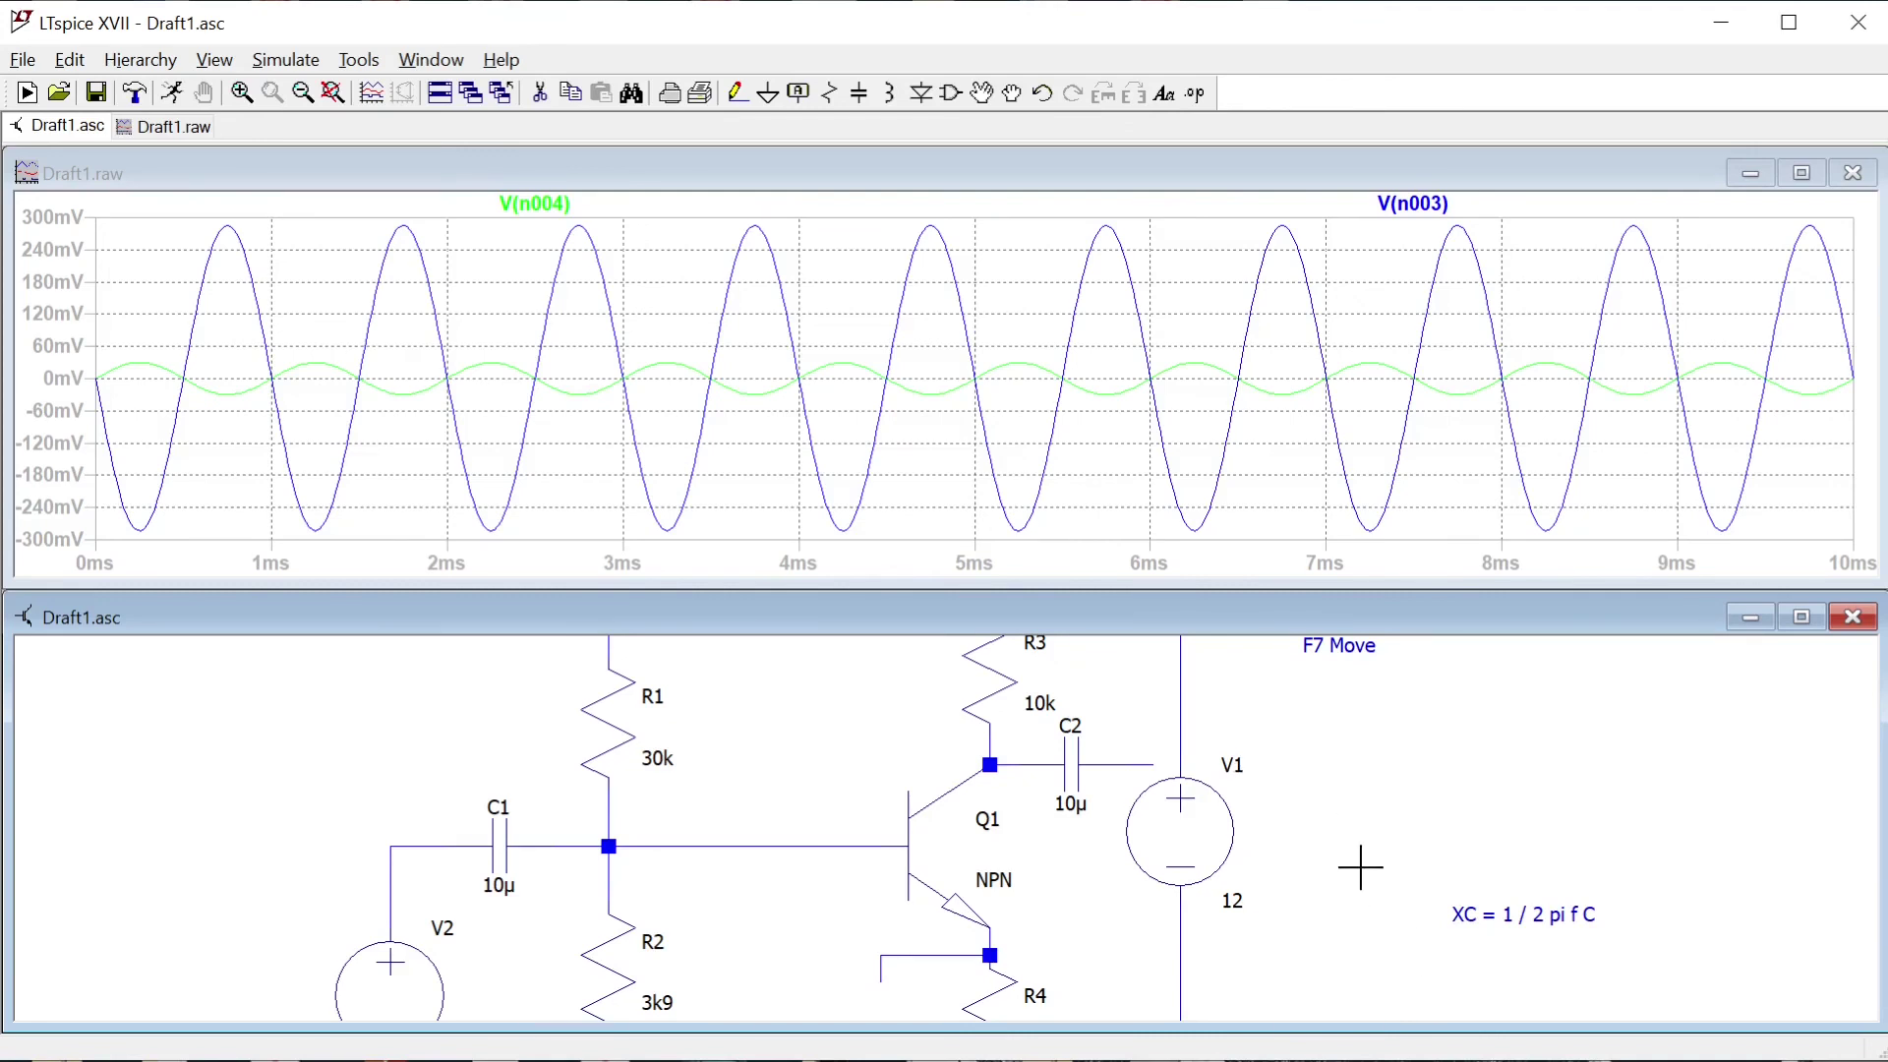
key(r)
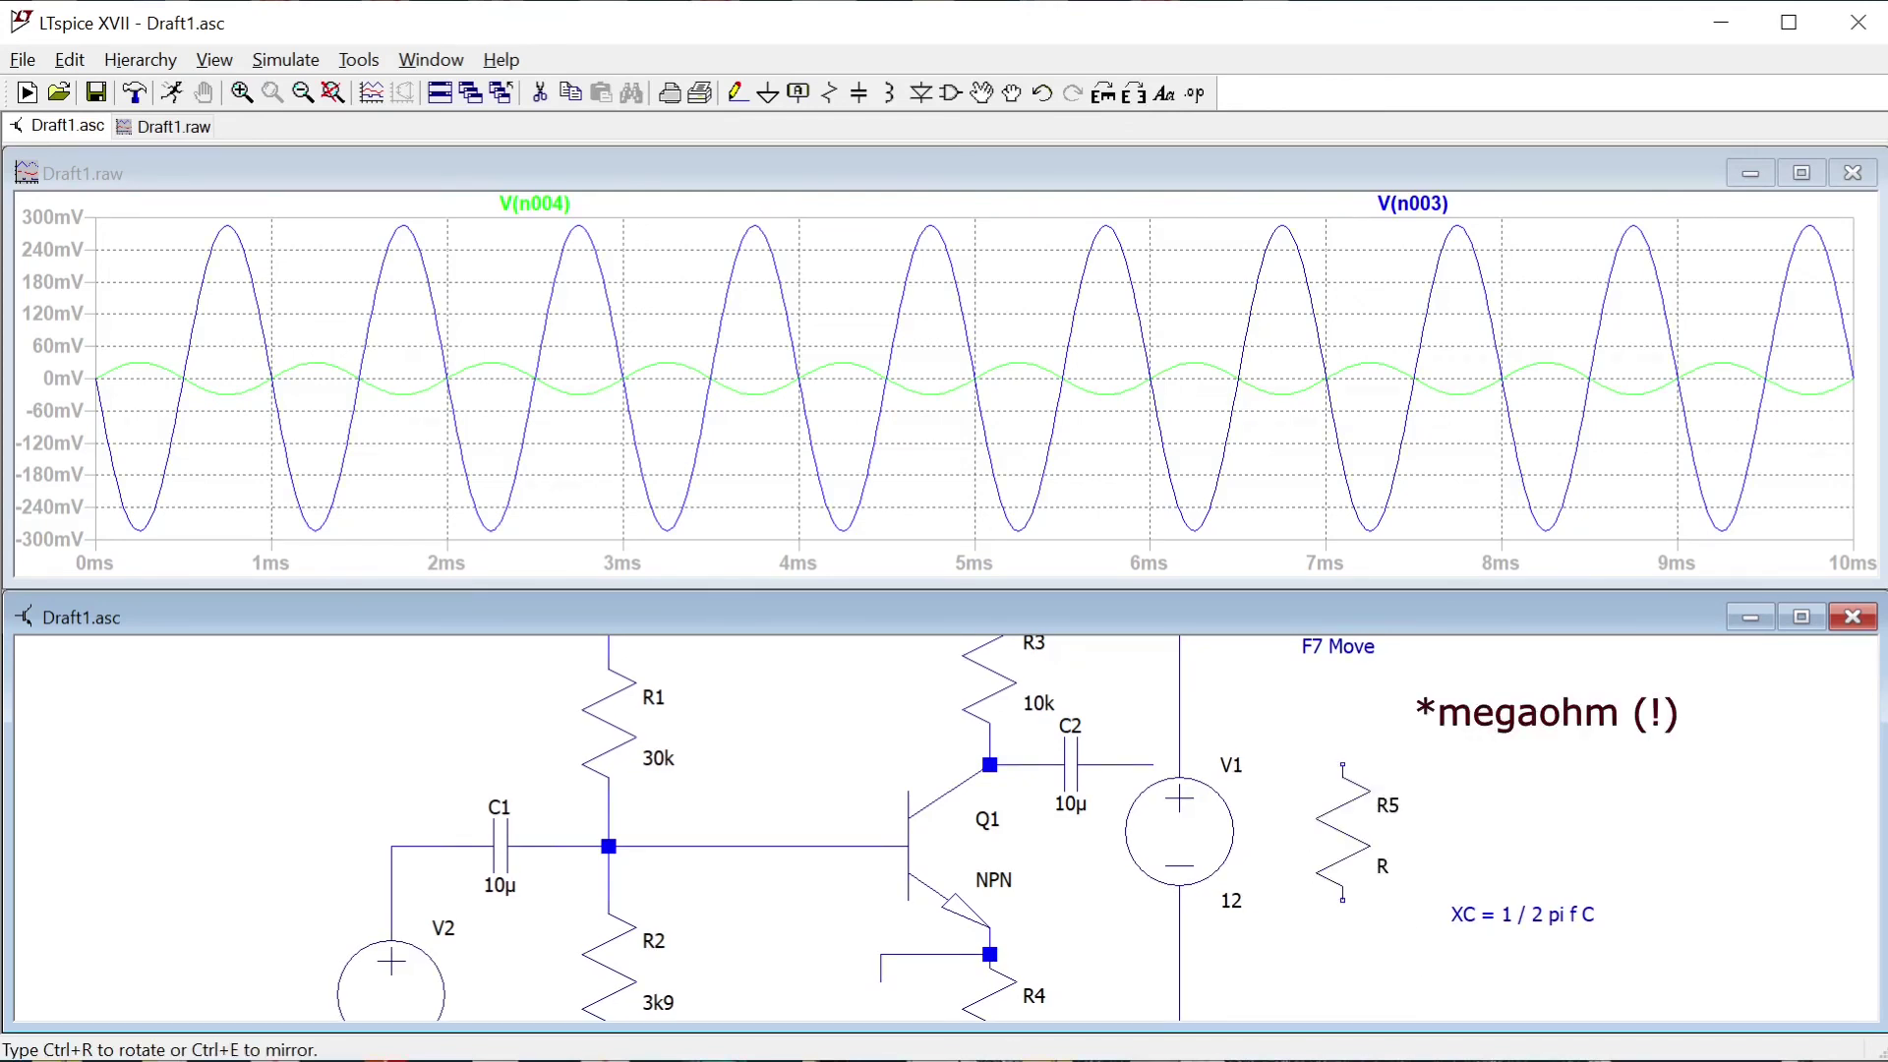
click(1350, 858)
key(Escape)
right_click(1350, 858)
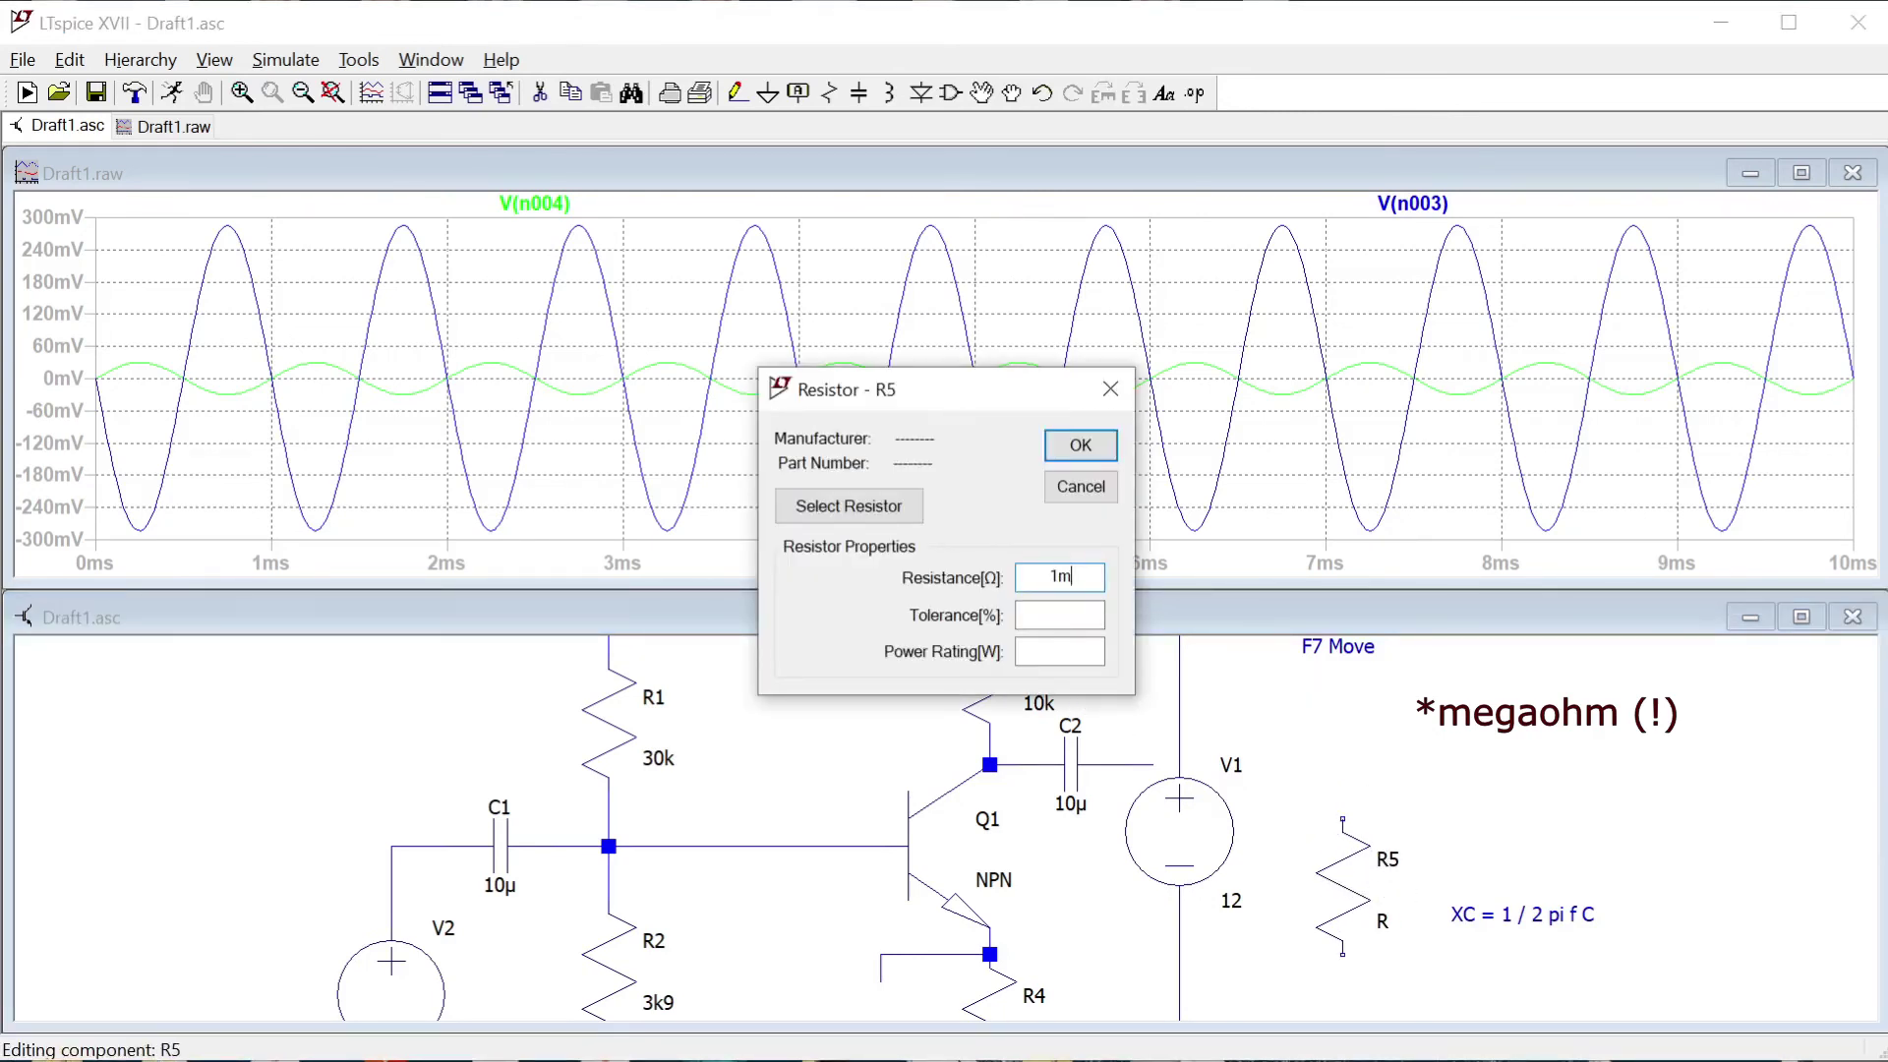
text(1meg)
click(1106, 454)
- Place a ground symbol below R5 and wire it to the resistor's lower end
key(g)
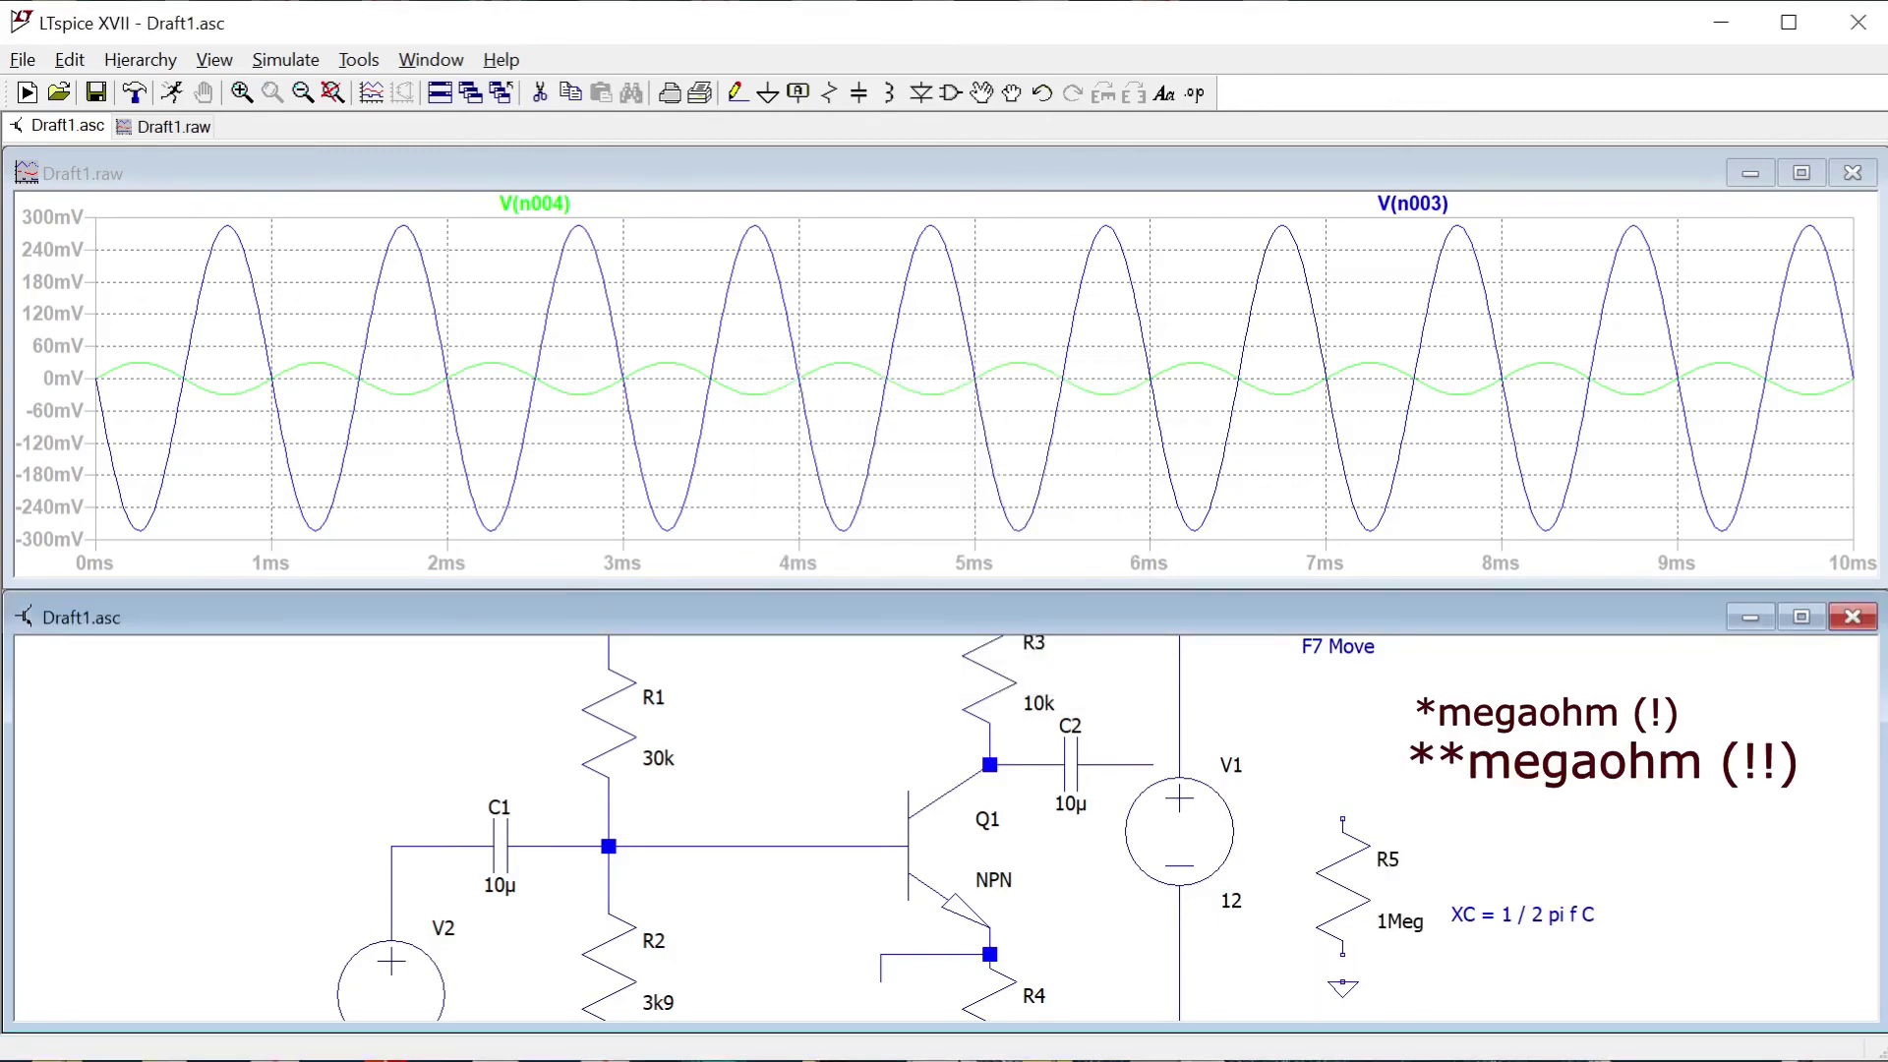
click(1342, 986)
key(w)
click(1342, 954)
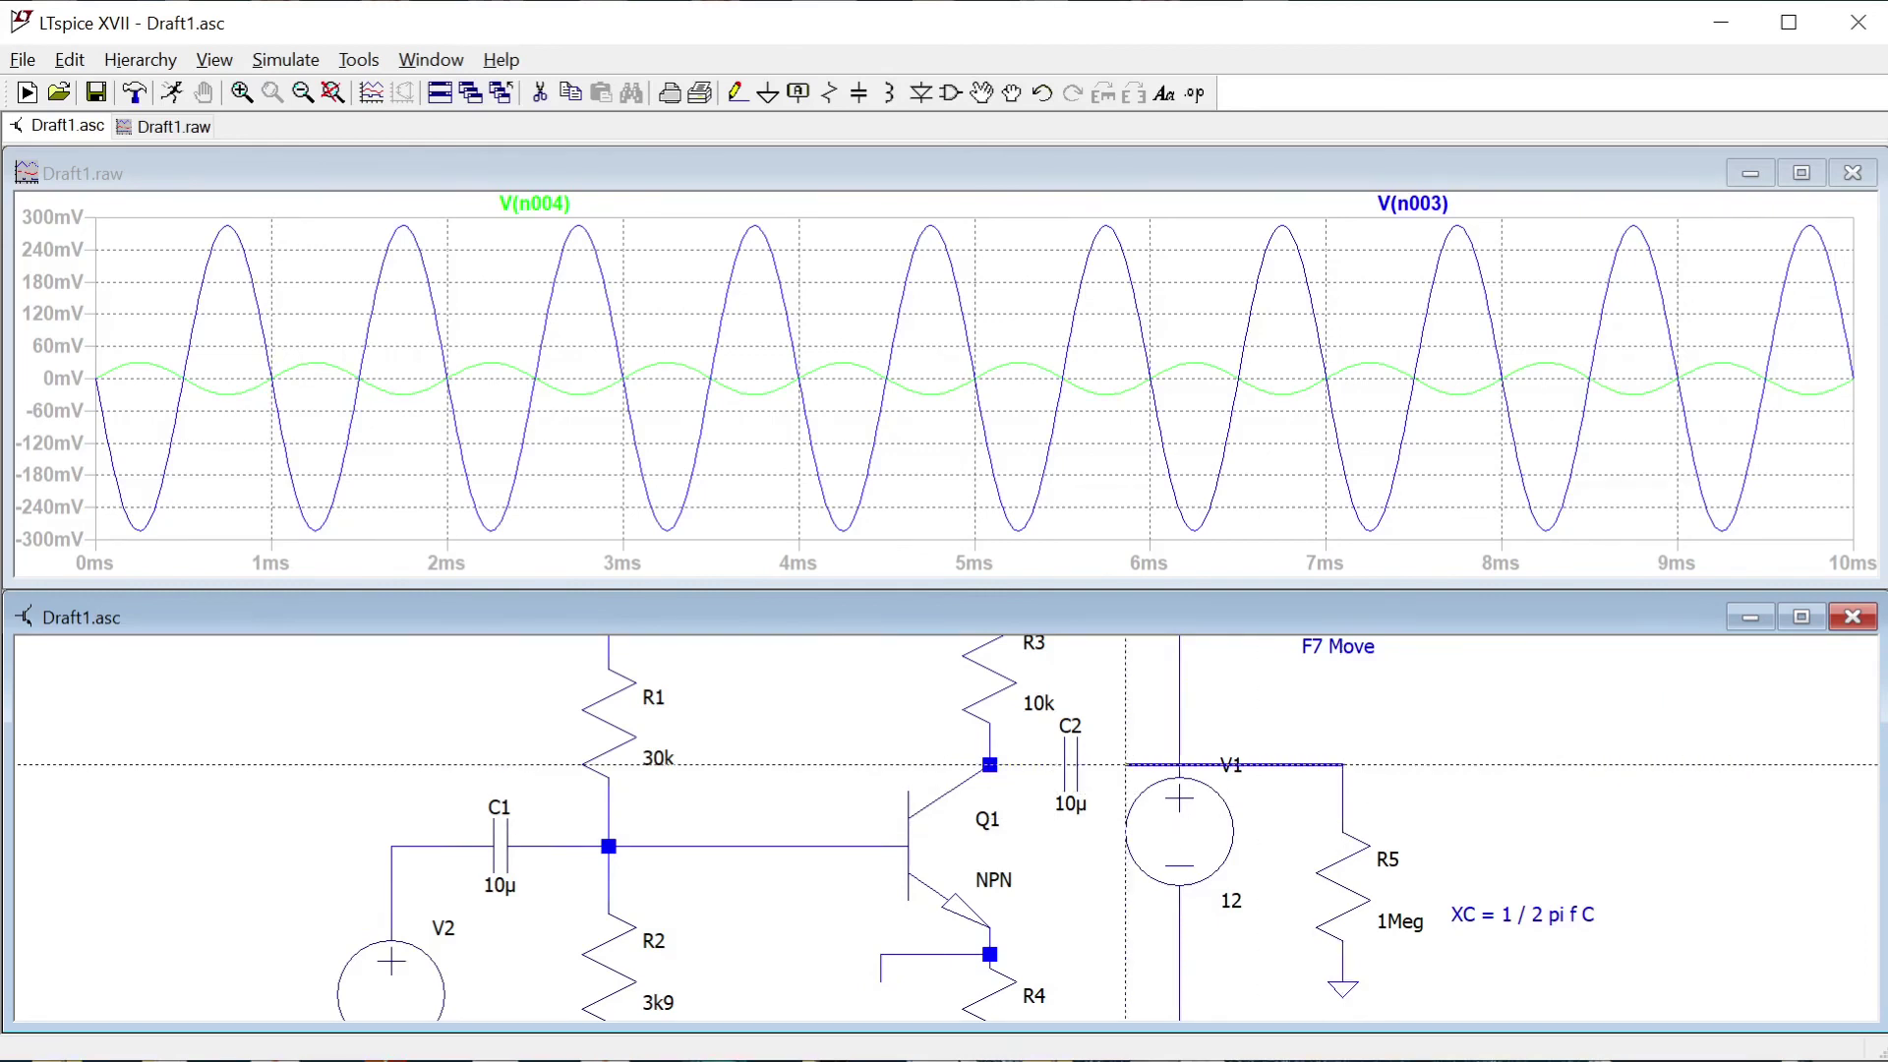
- Try to wire R5's upper end to C2's output straight through V1's positive terminal
click(1179, 764)
click(1077, 764)
key(Escape)
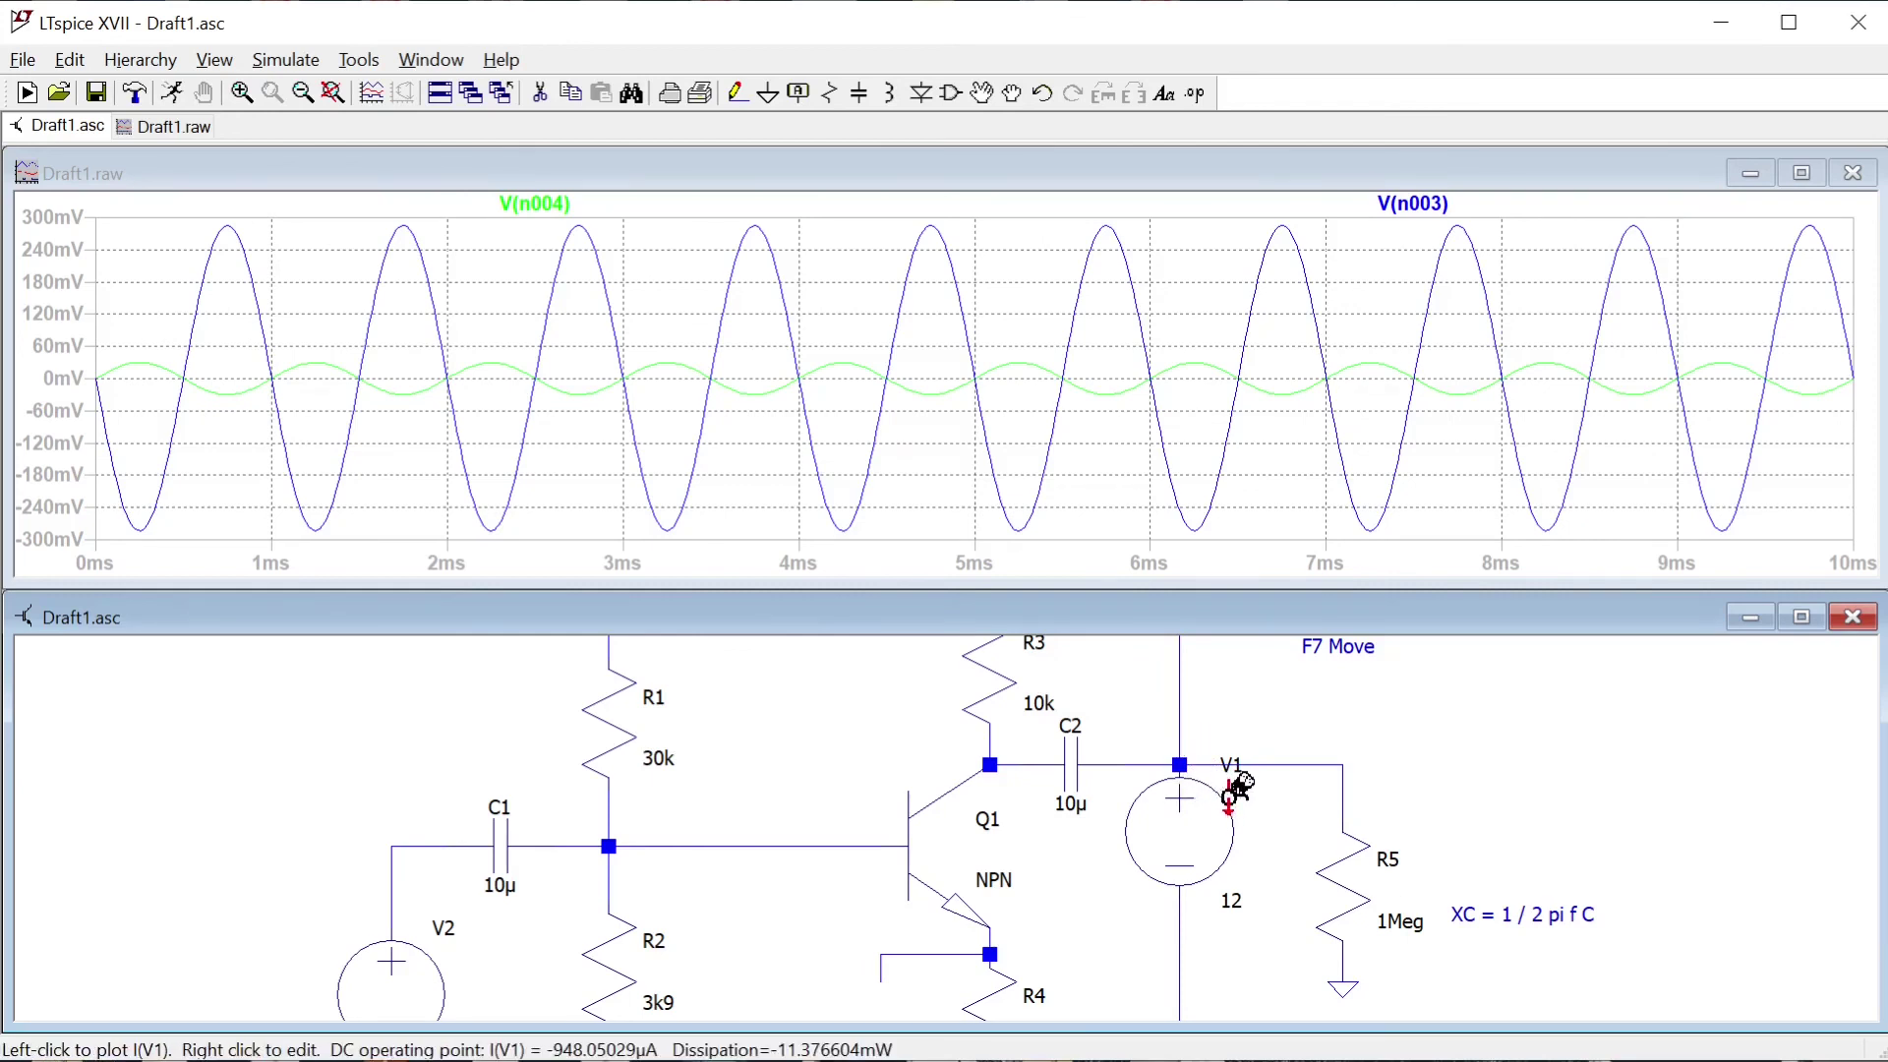
- Delete the wire segments from C2's stub through V1's terminal to R5, including the vertical piece above R5
key(F5)
click(1146, 764)
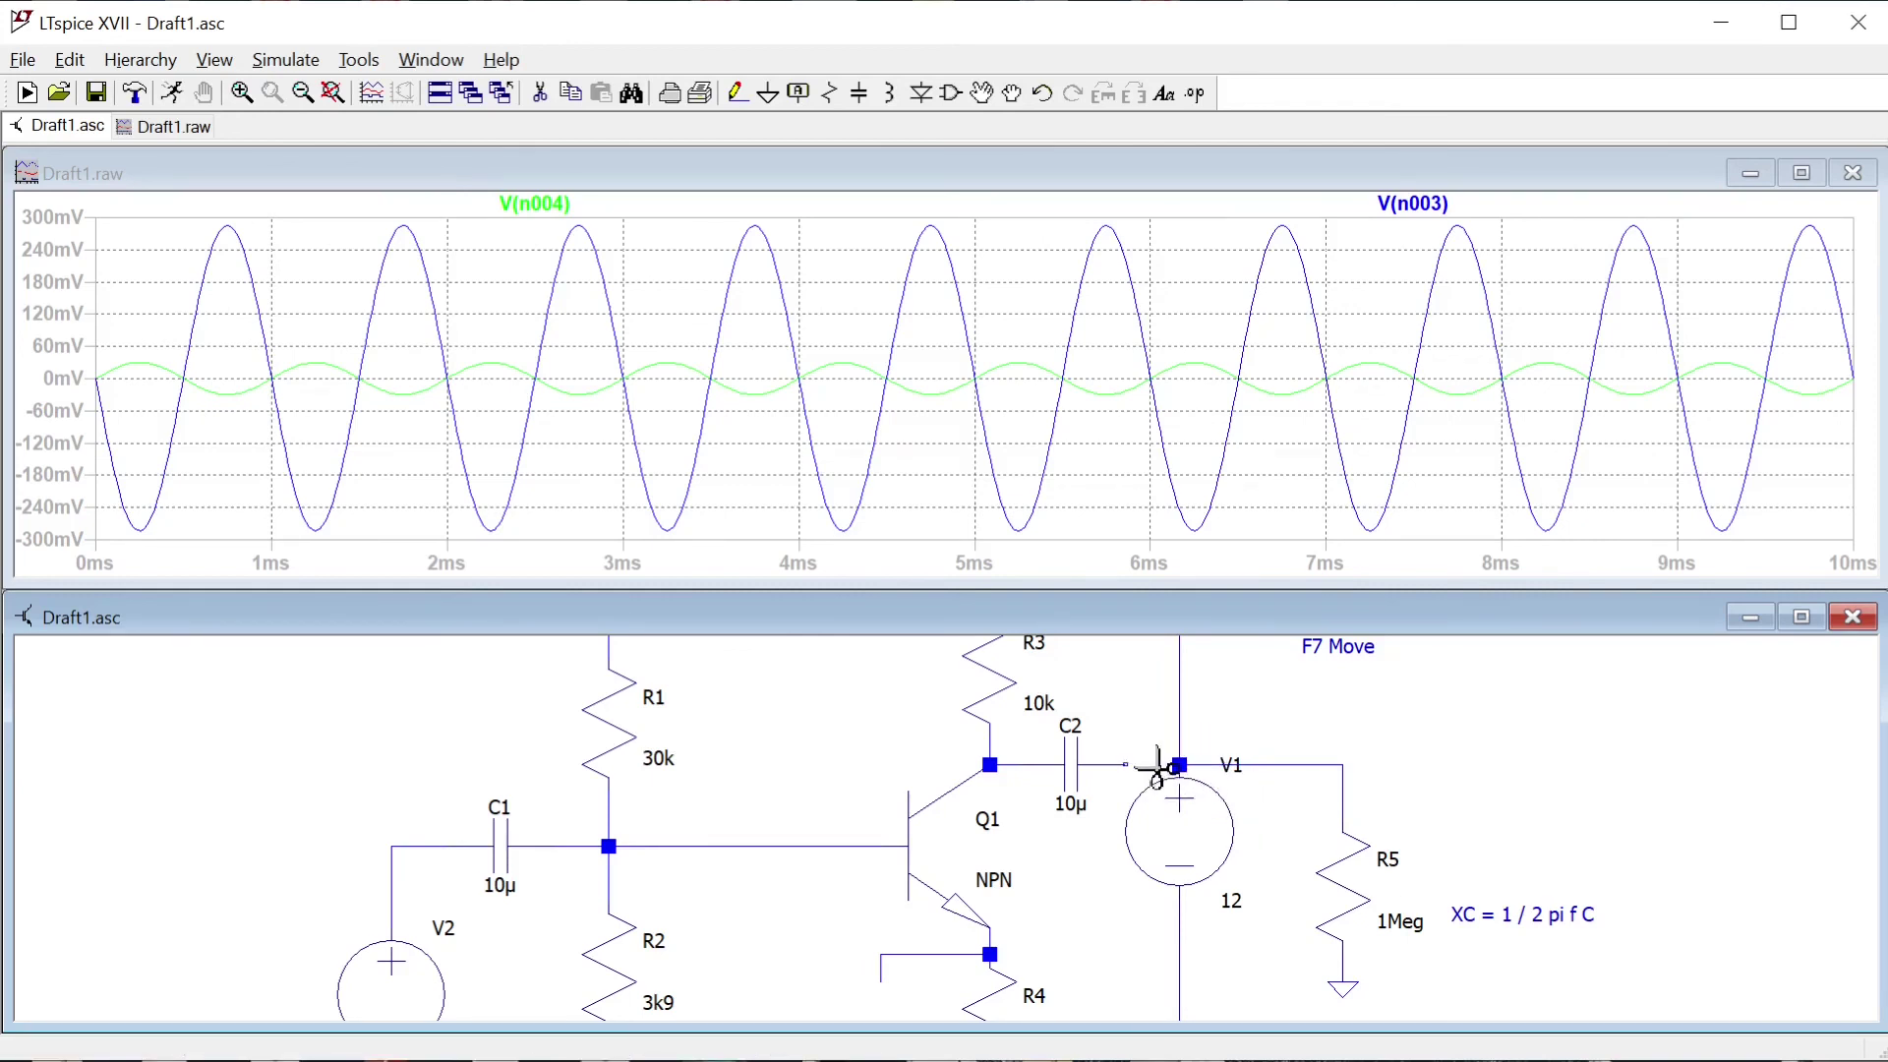
click(1269, 764)
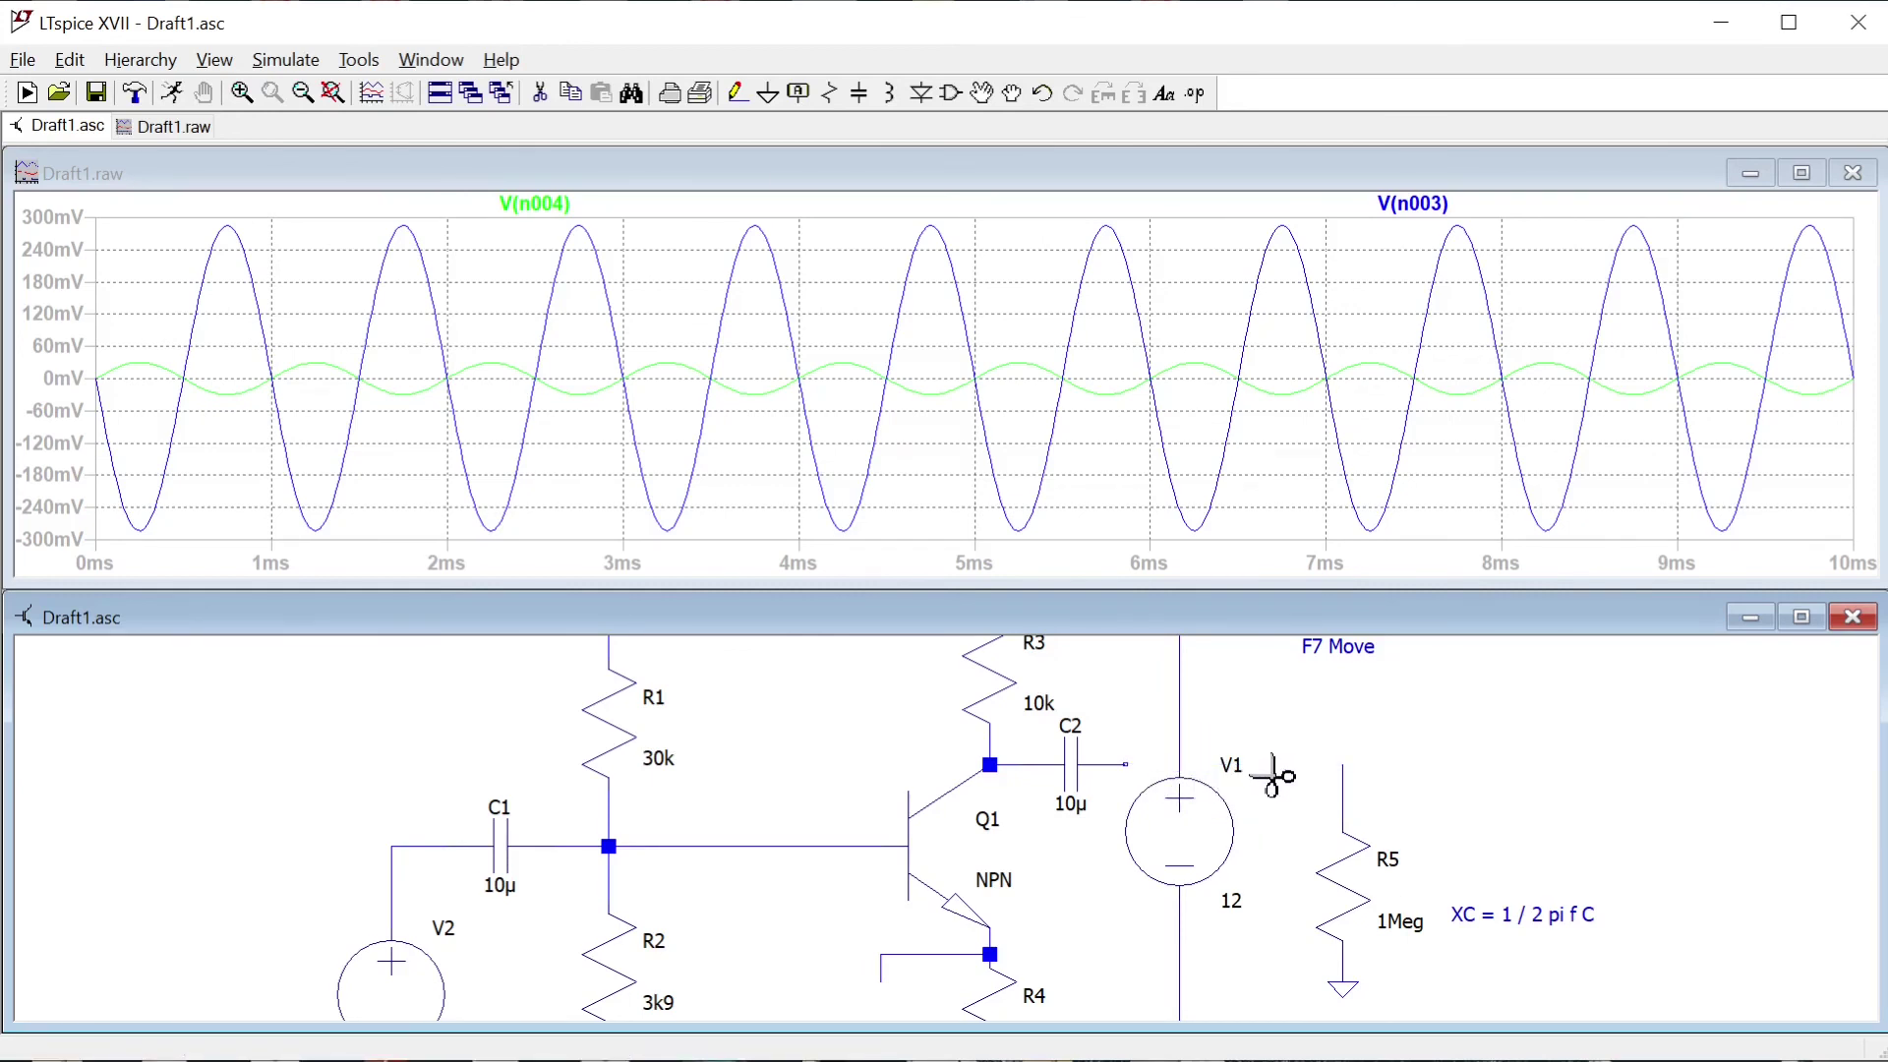
click(1343, 802)
- Wire R5's upper end to C2's output, crossing V1's supply wire above the source without a junction, and rerun the simulation
key(F3)
click(1343, 765)
click(1343, 737)
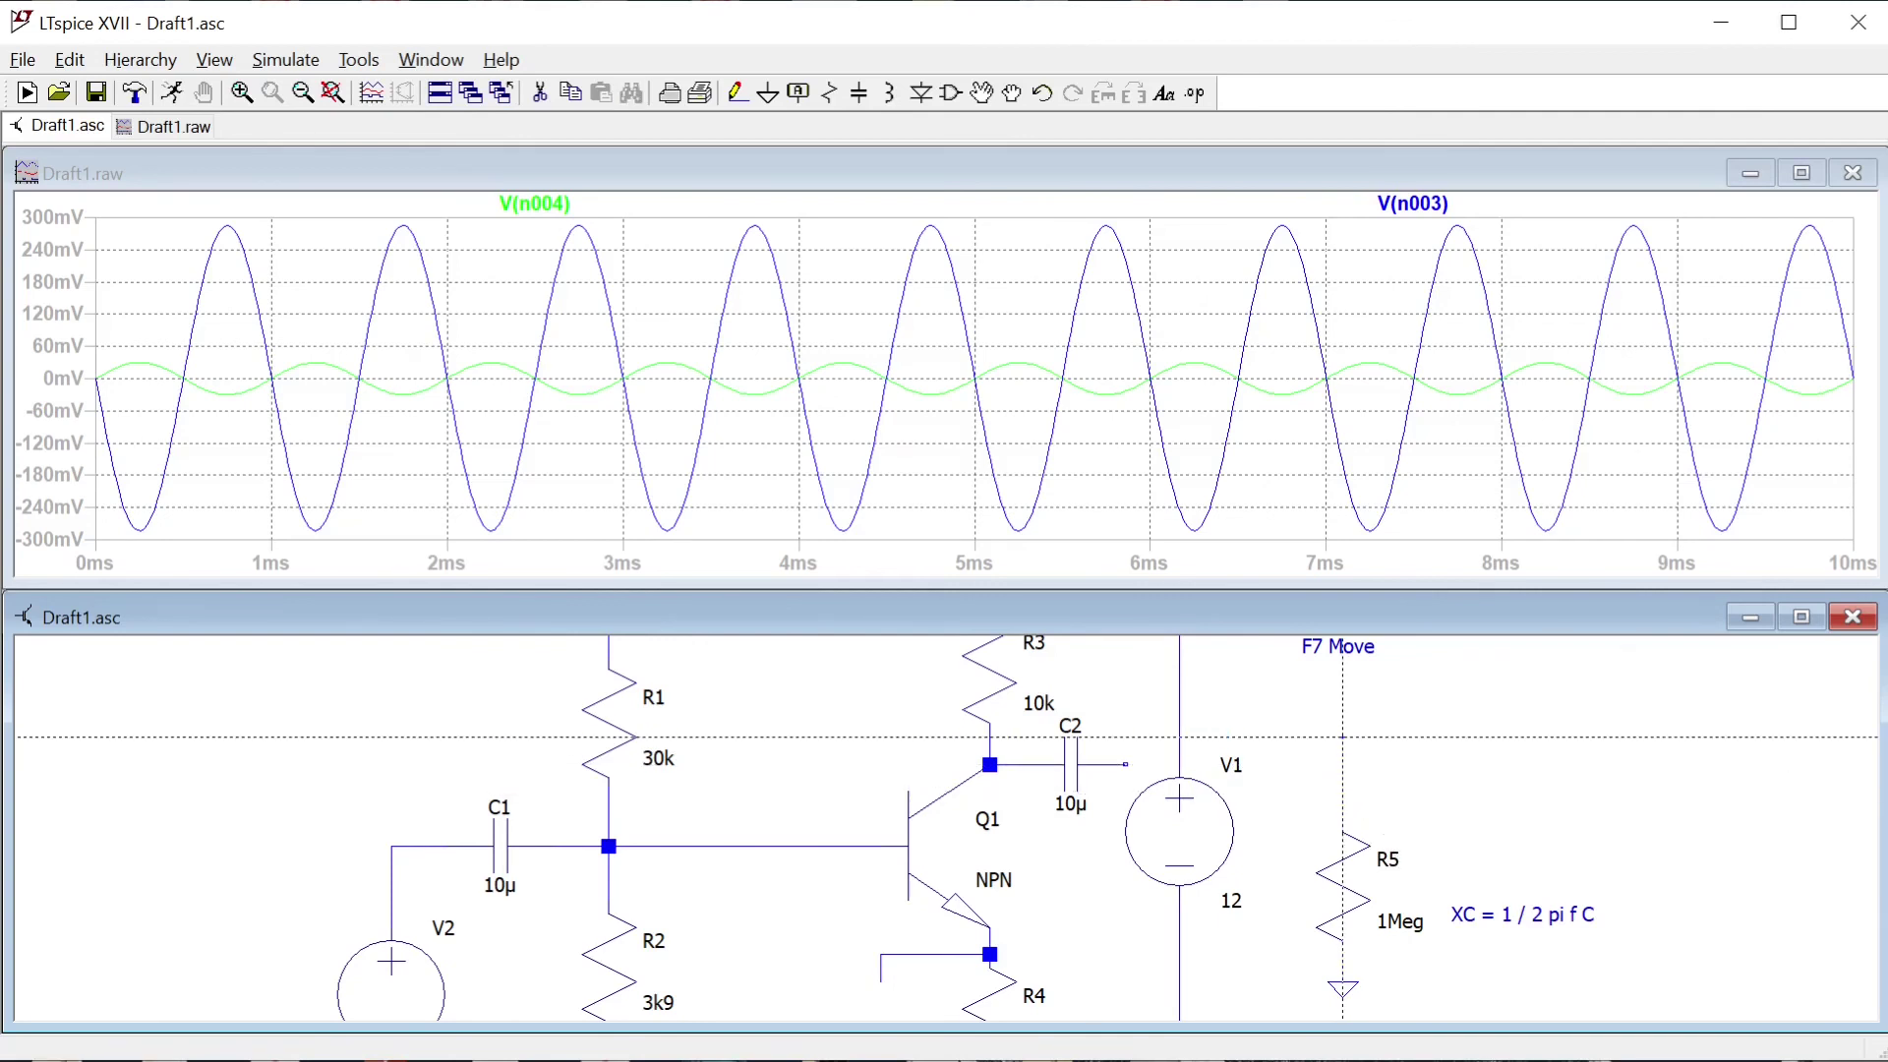
click(1343, 834)
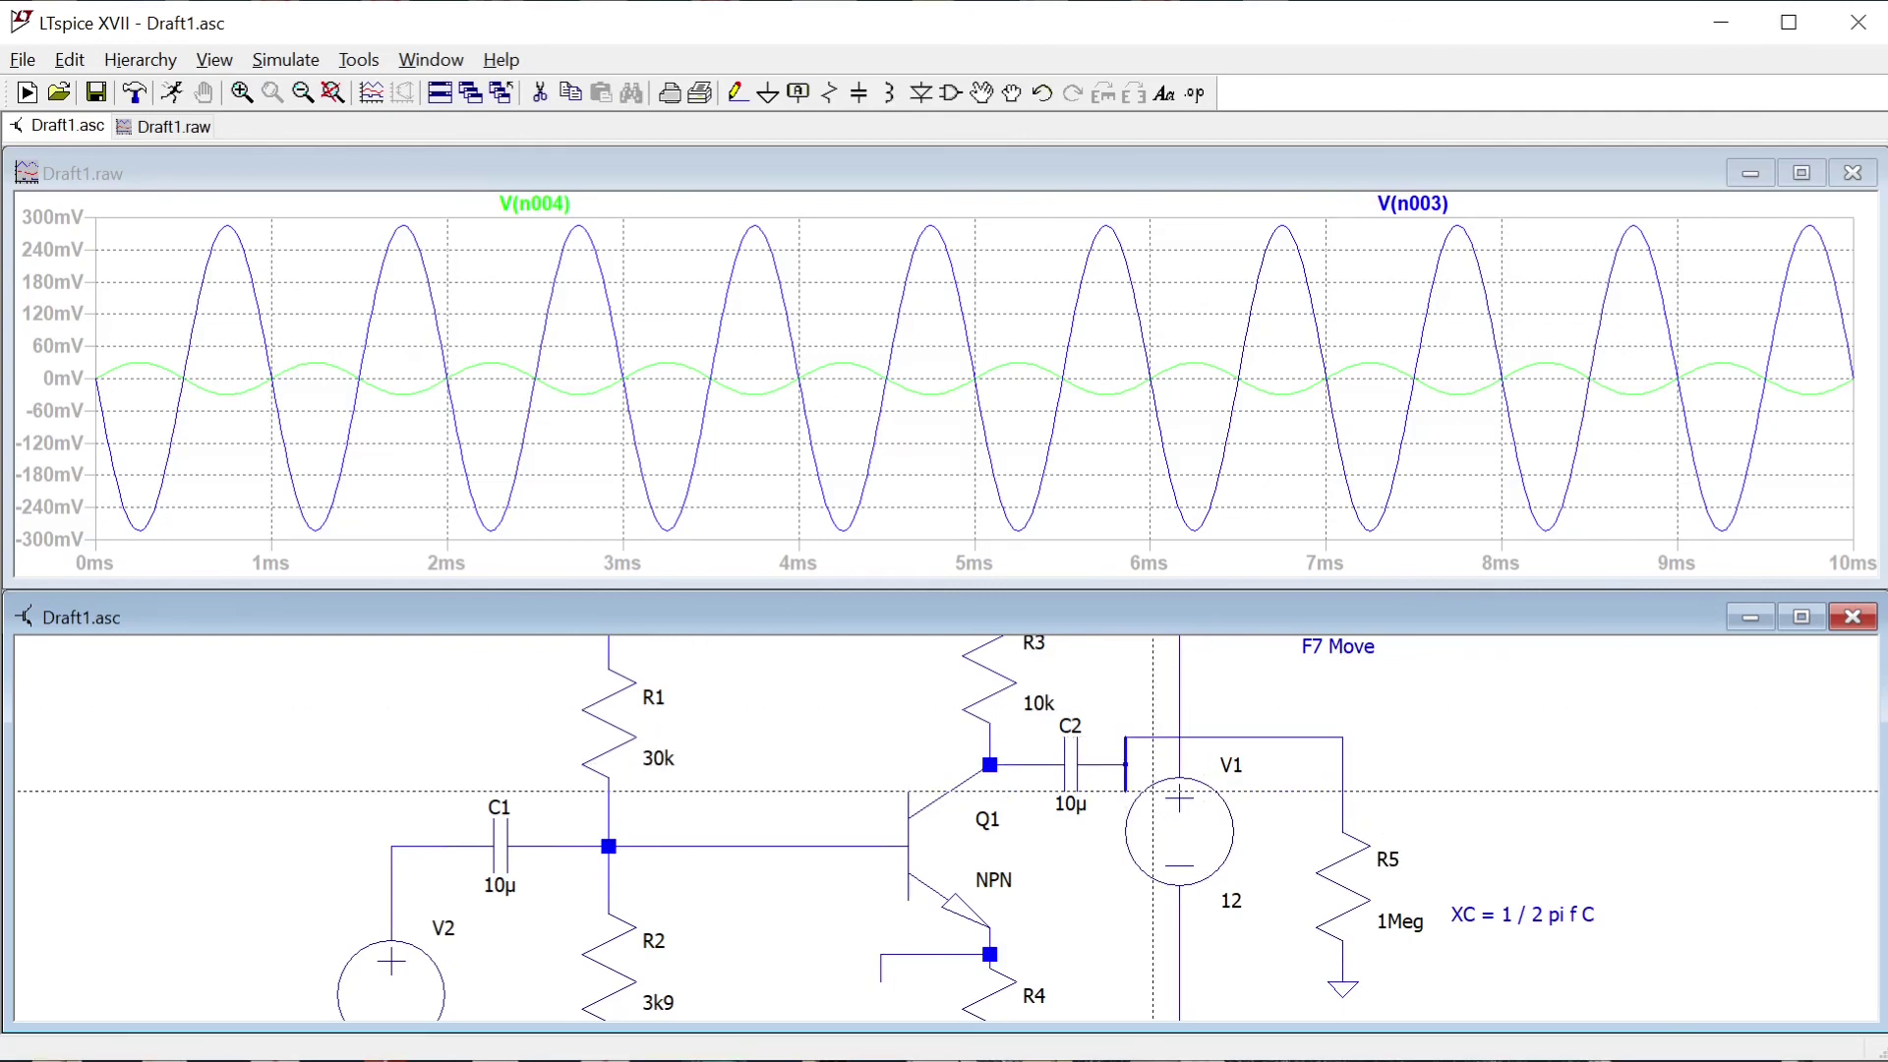
click(1125, 764)
click(1343, 737)
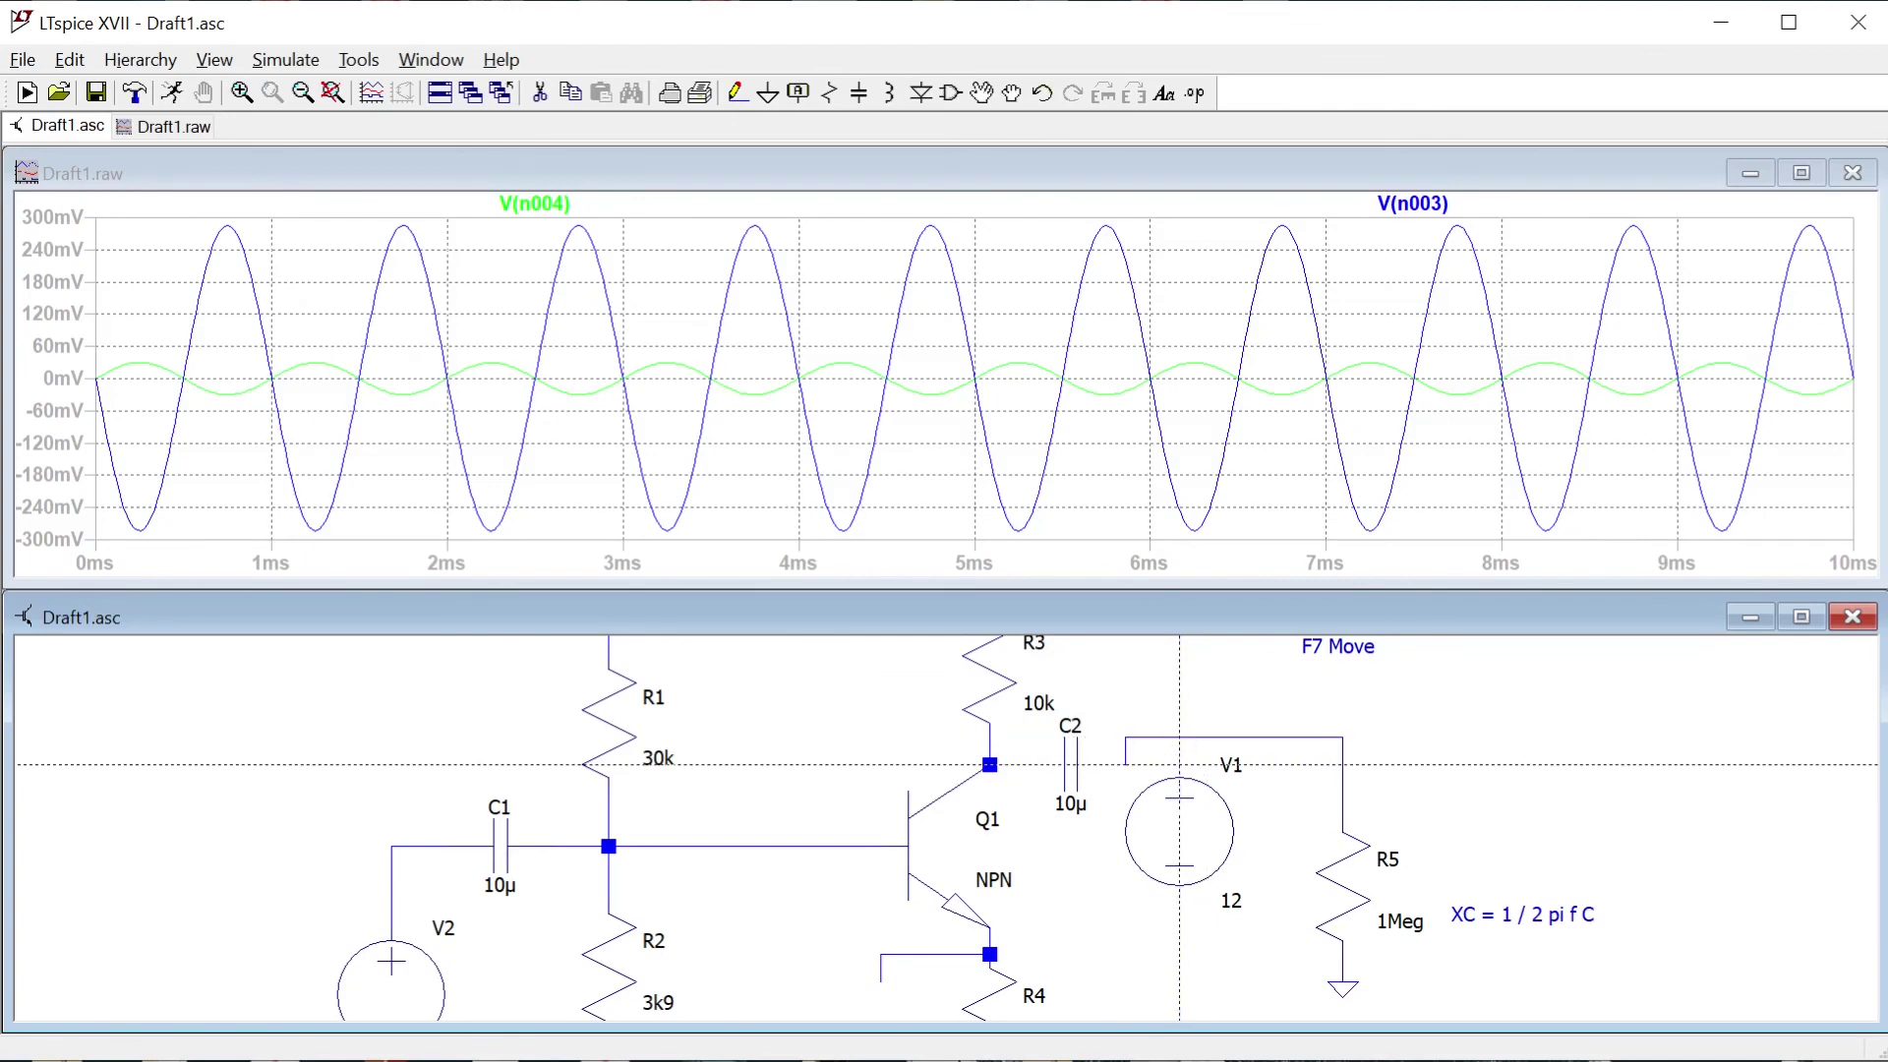
key(Escape)
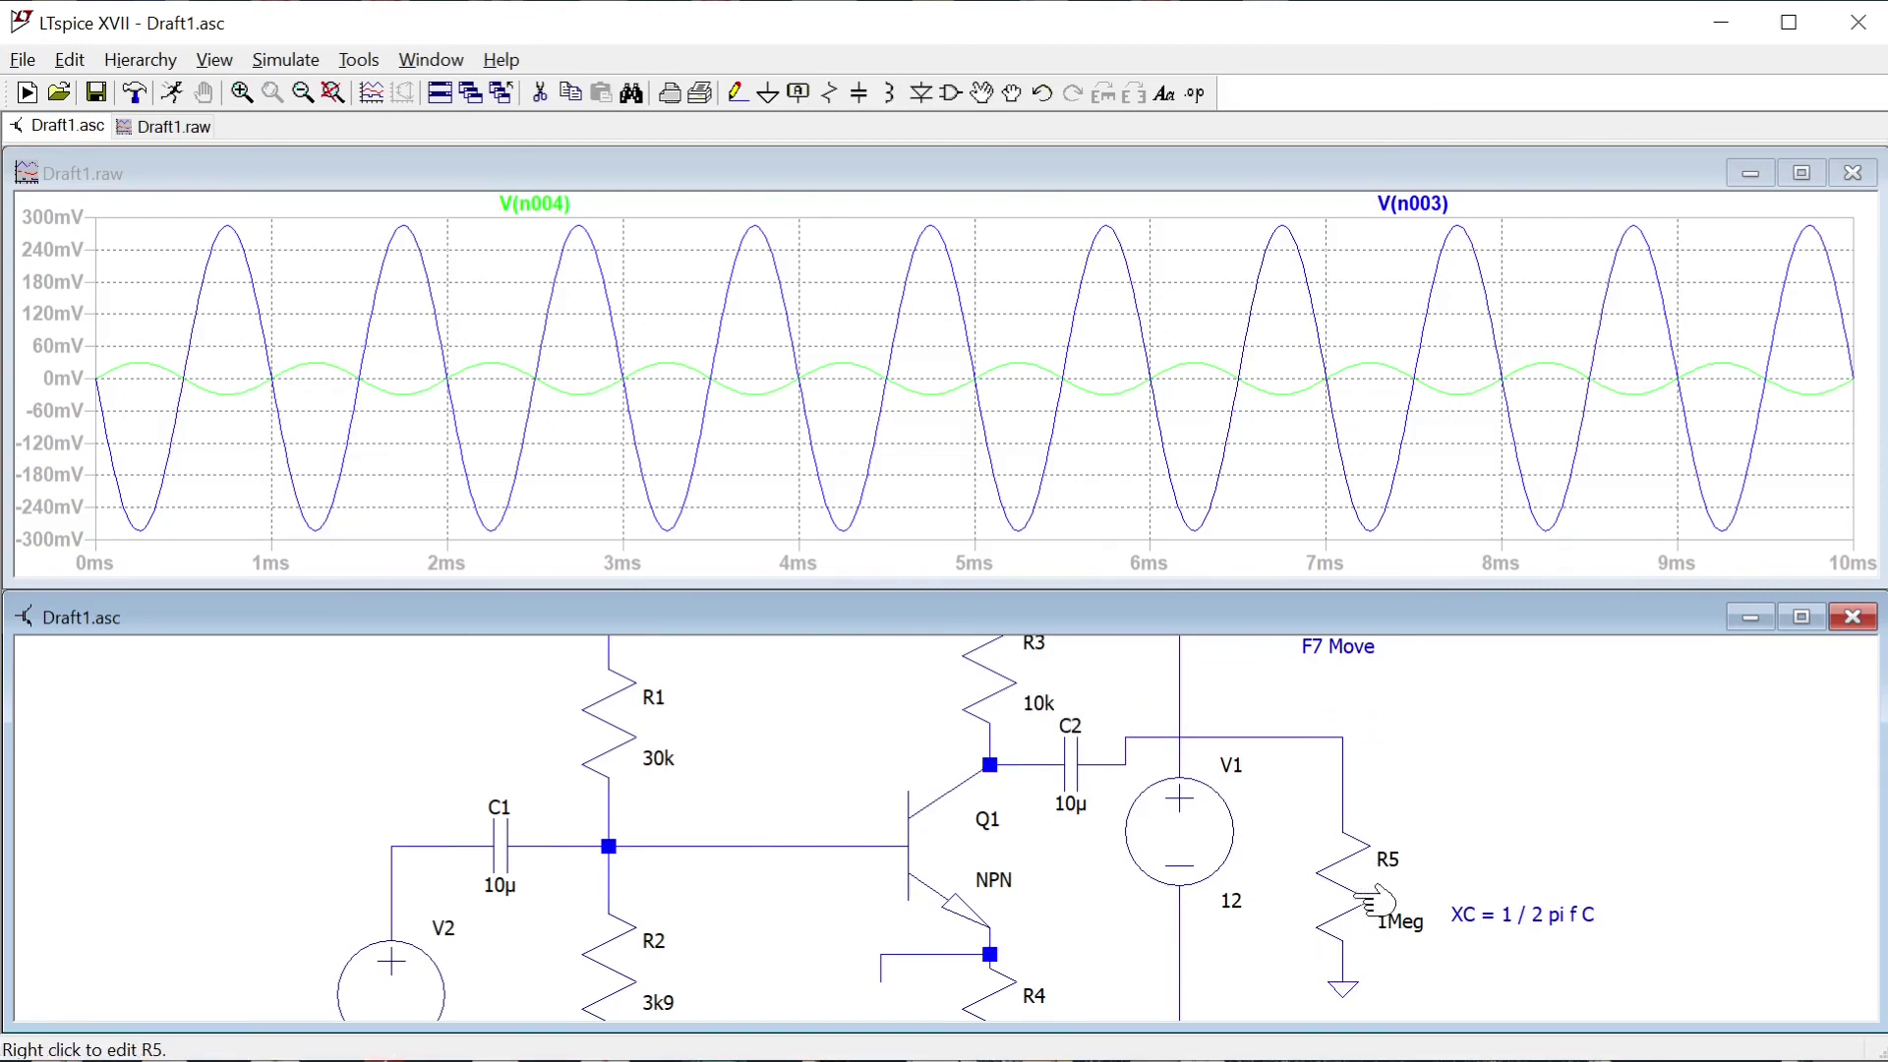
click(172, 92)
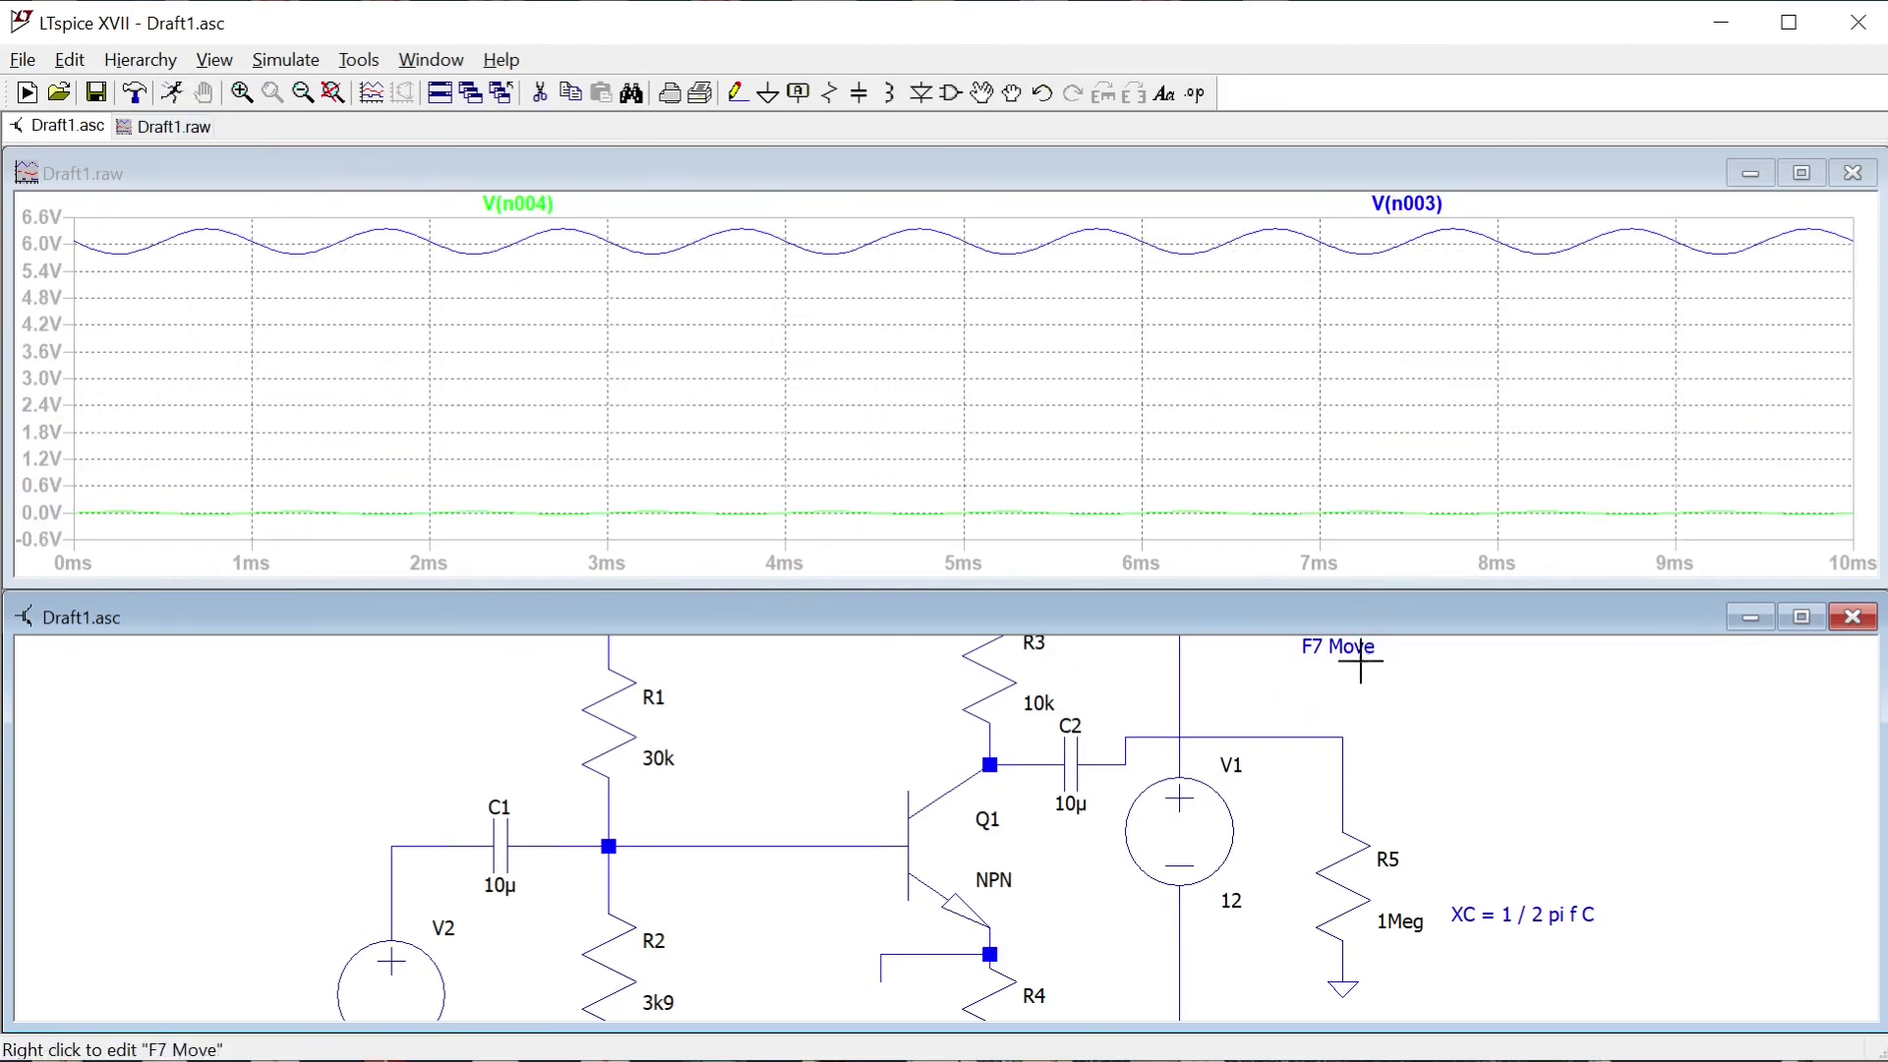
- Delete the V(n003) and V(n004) traces from the waveform plot
click(1393, 181)
click(1404, 204)
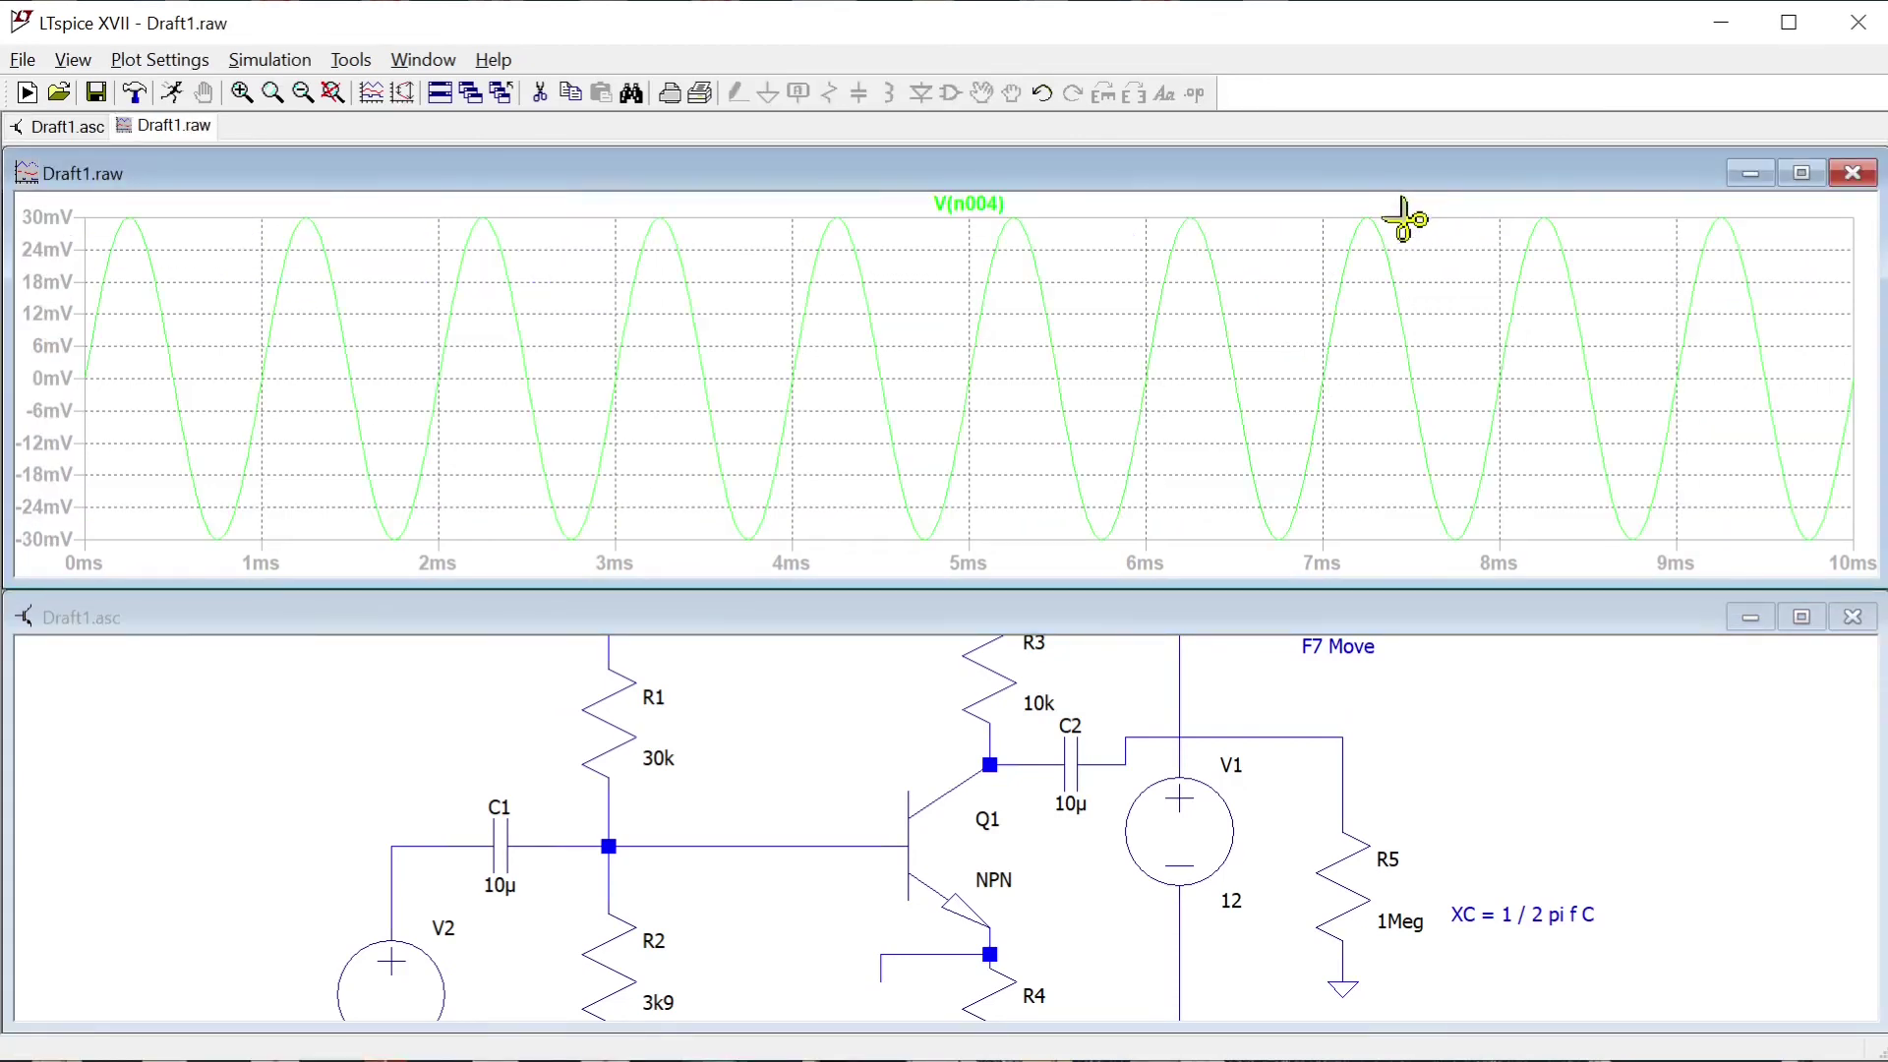
click(973, 205)
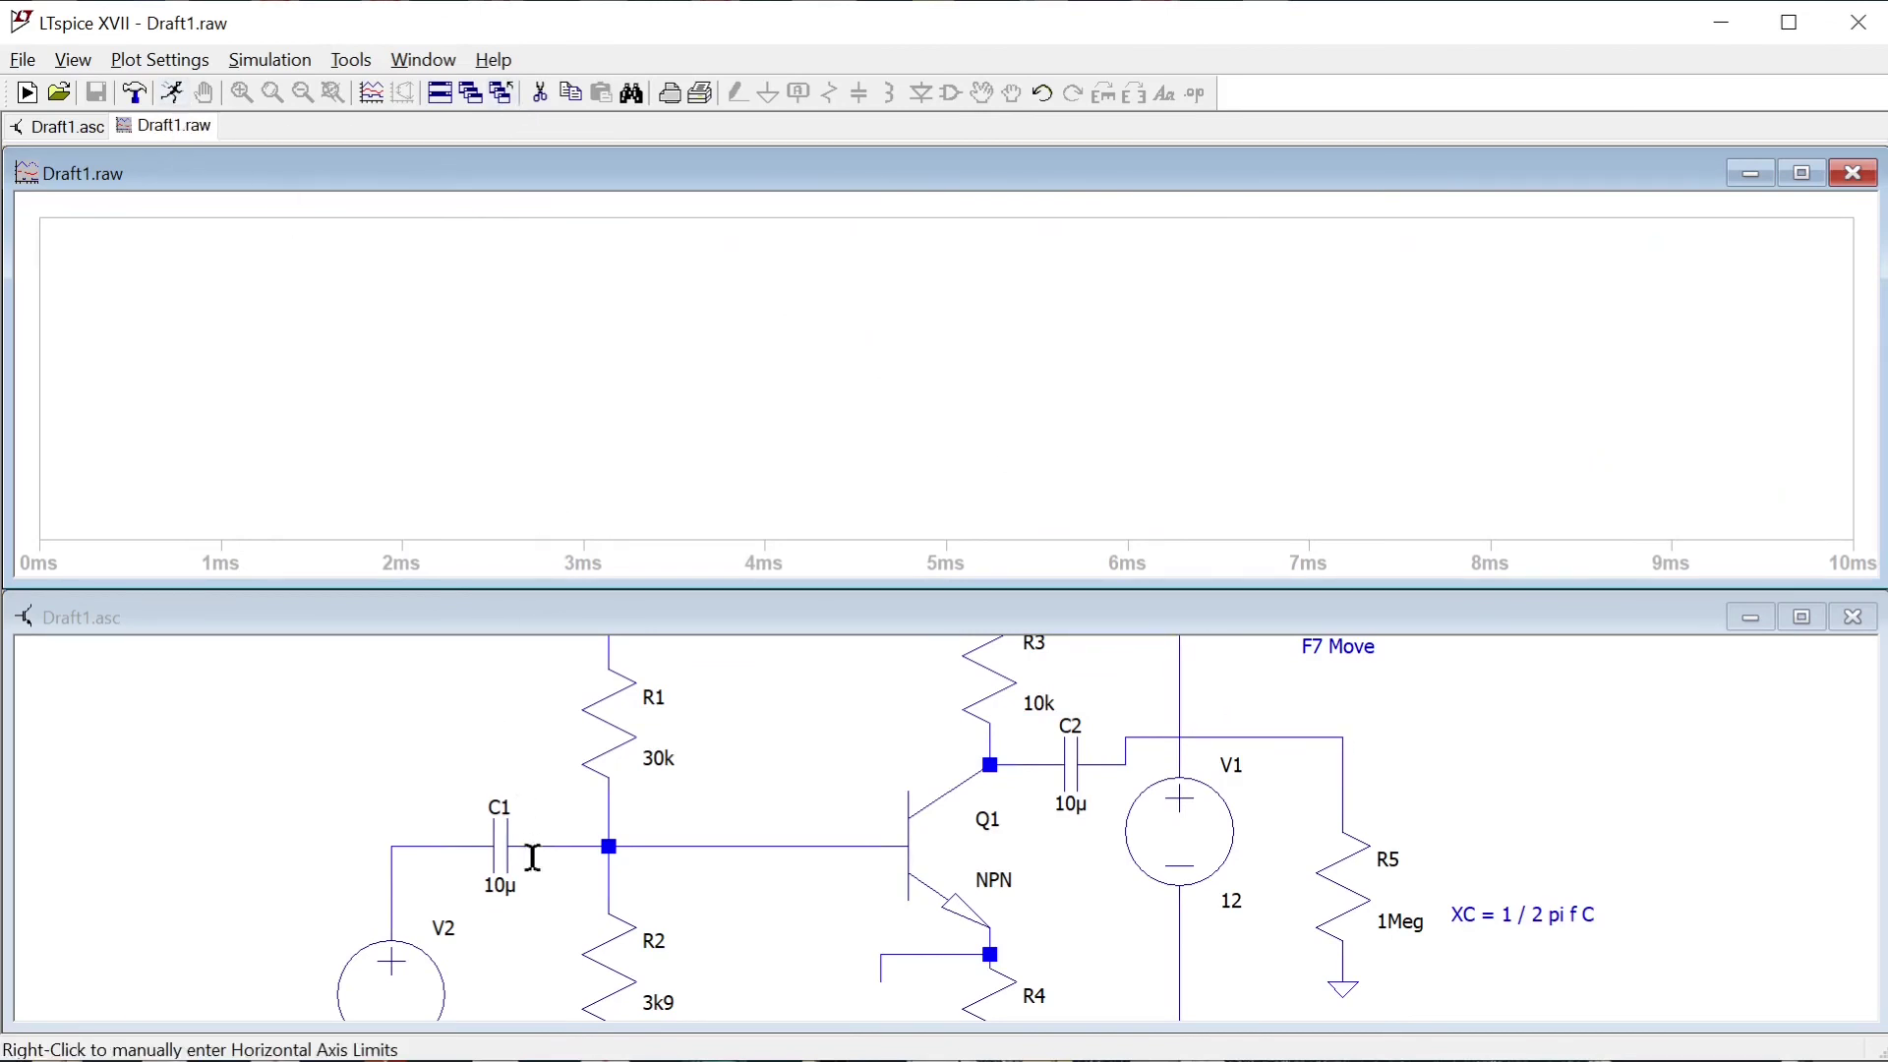
- Plot the input voltage on the wire between V2 and C1 and the output voltage at R5's upper end
click(421, 829)
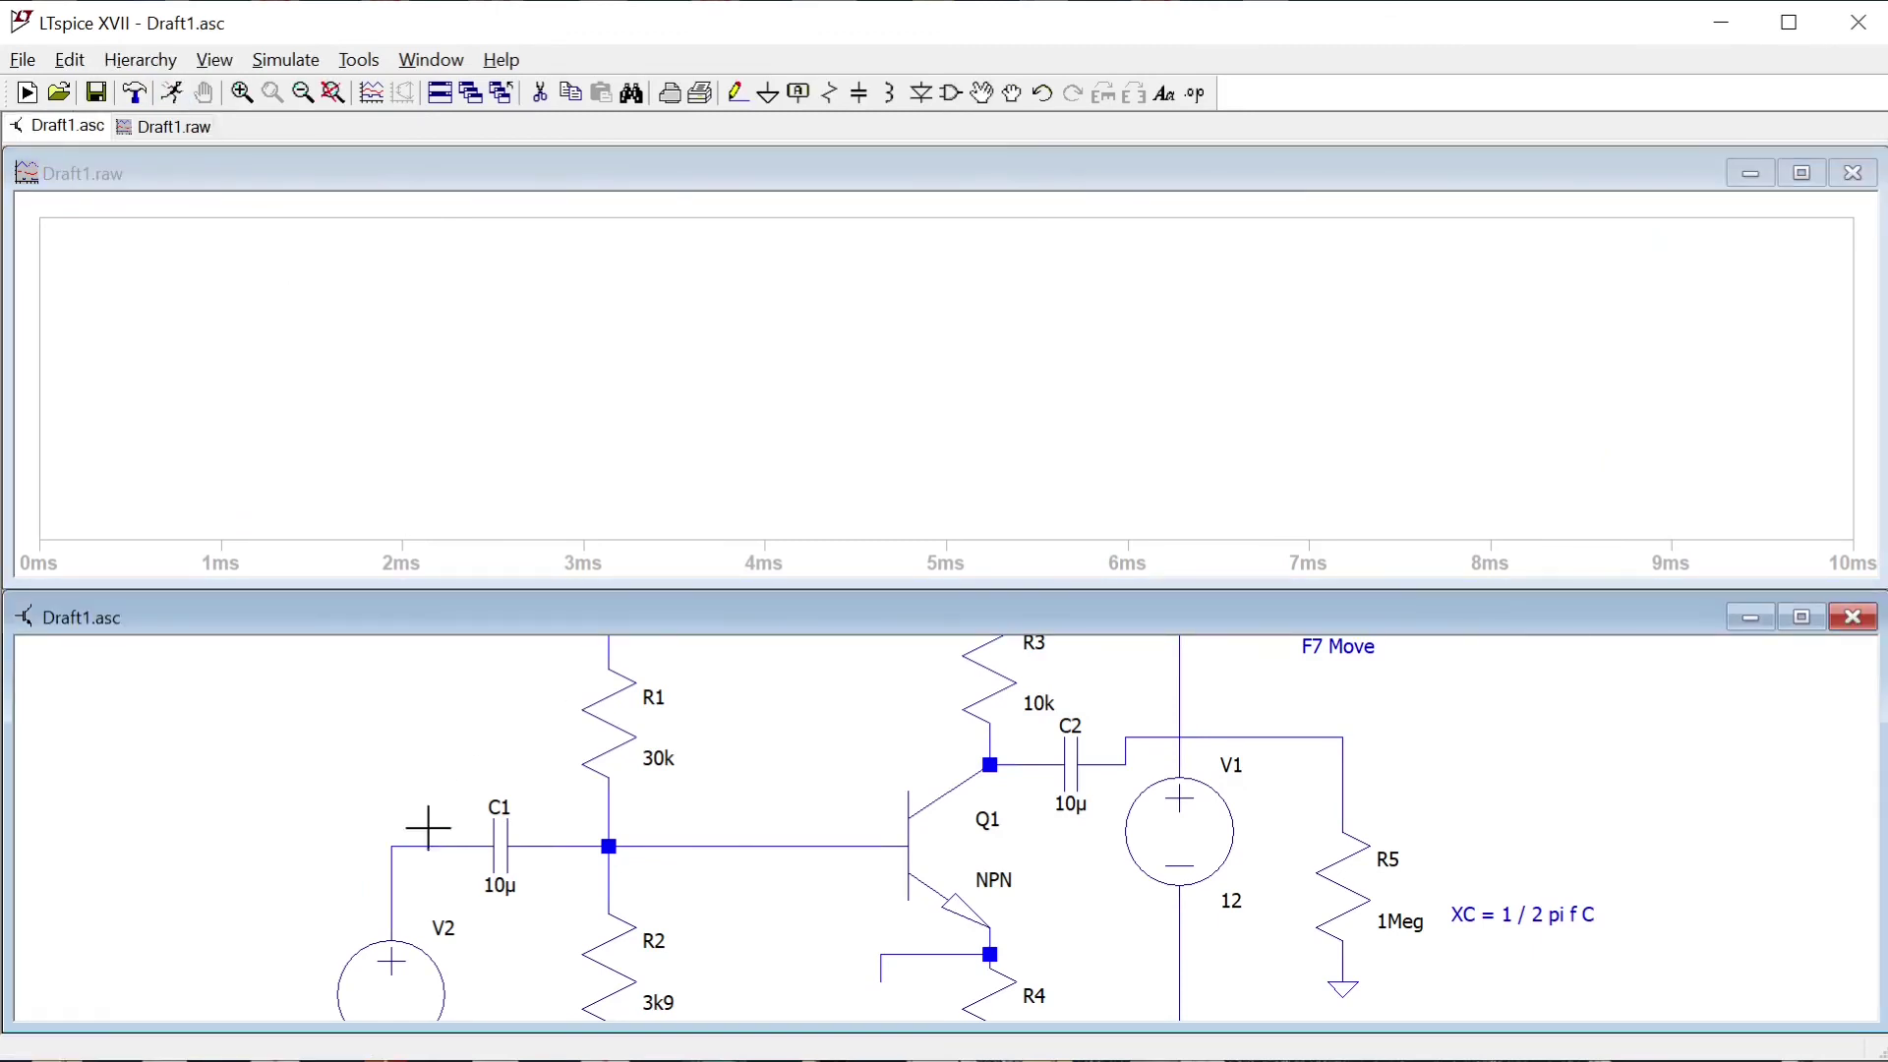
click(432, 841)
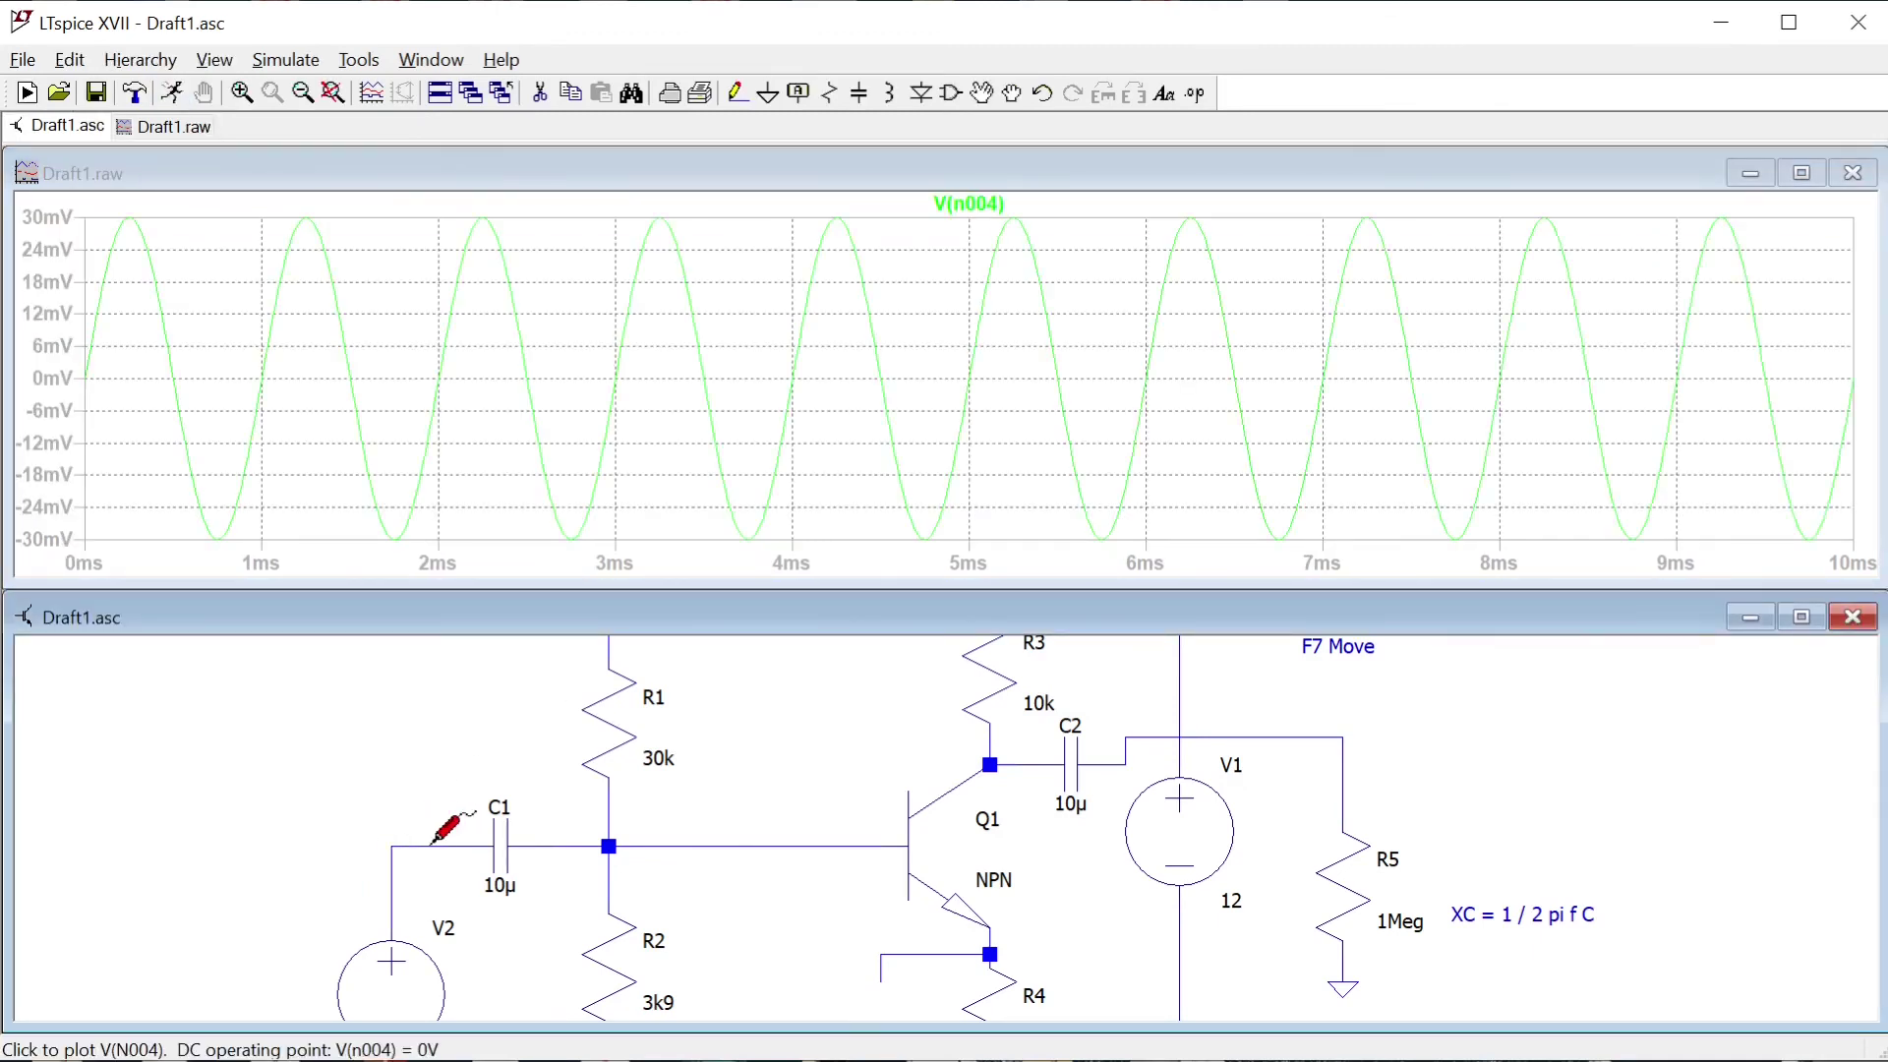
click(1347, 737)
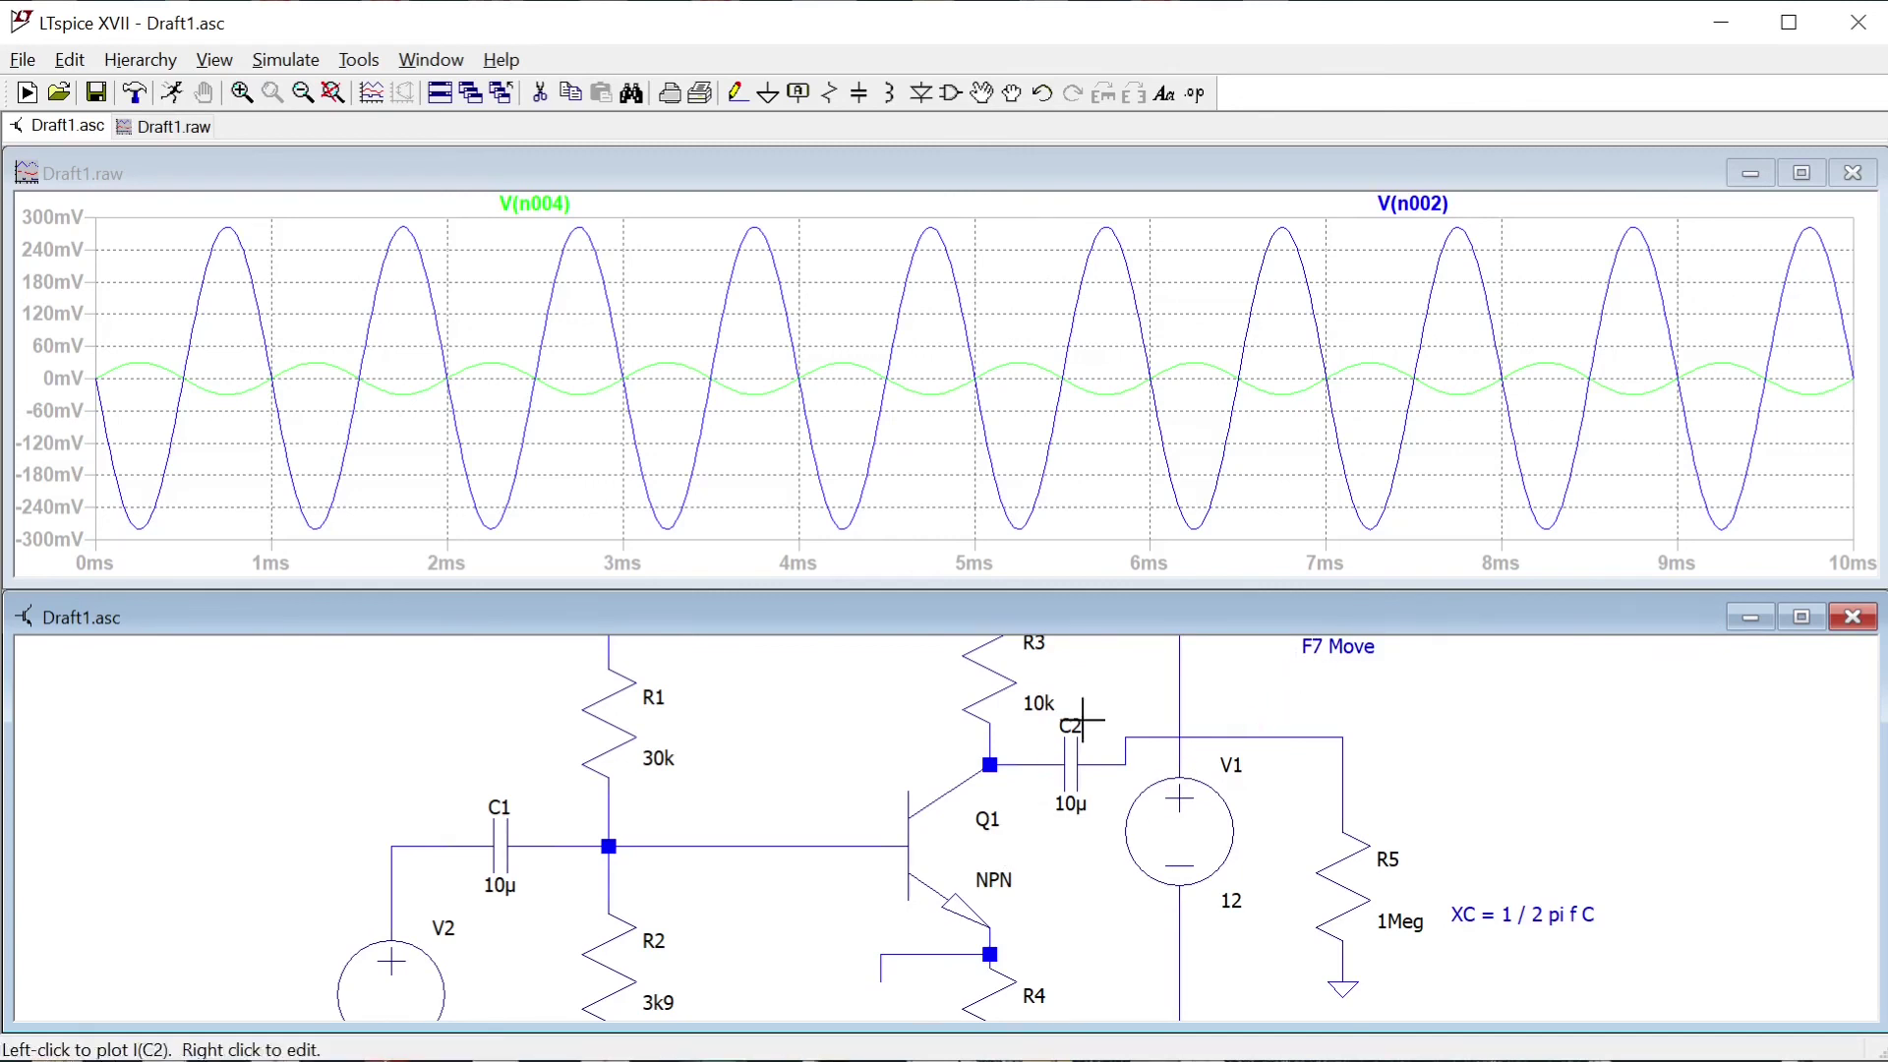
key(space)
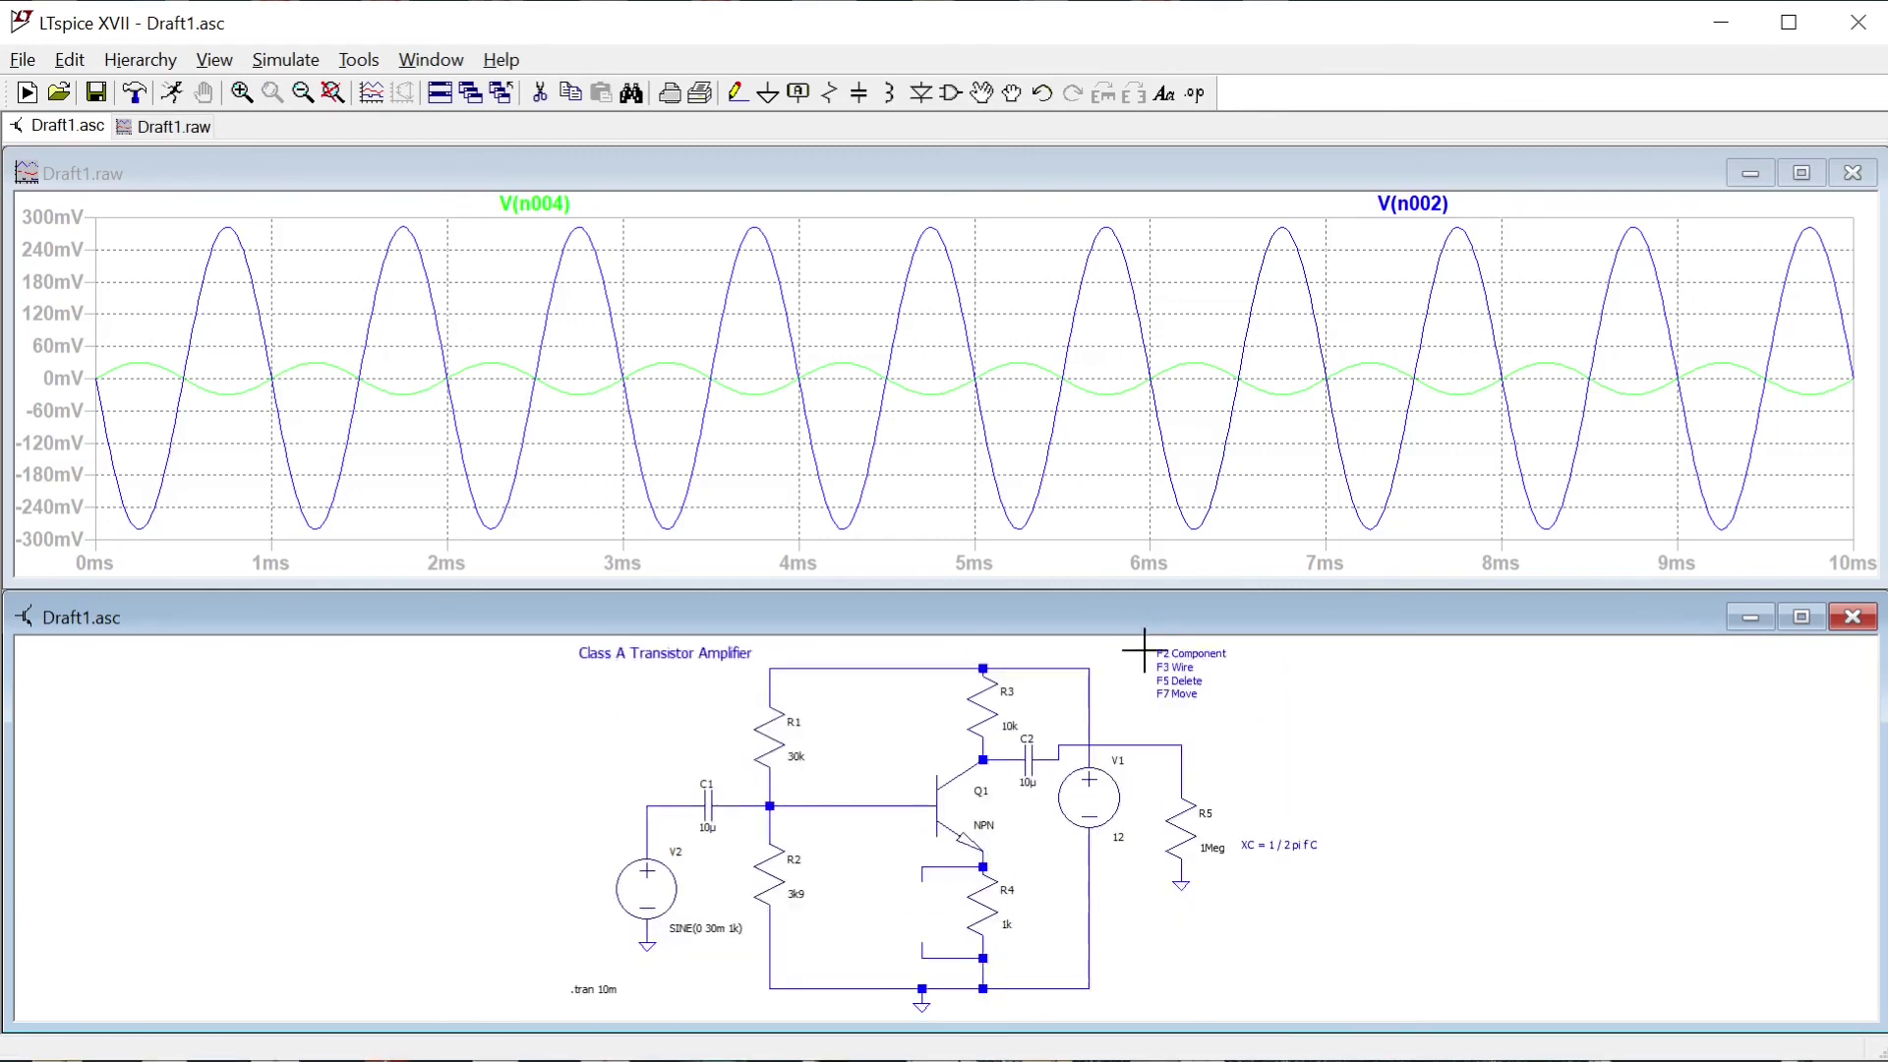